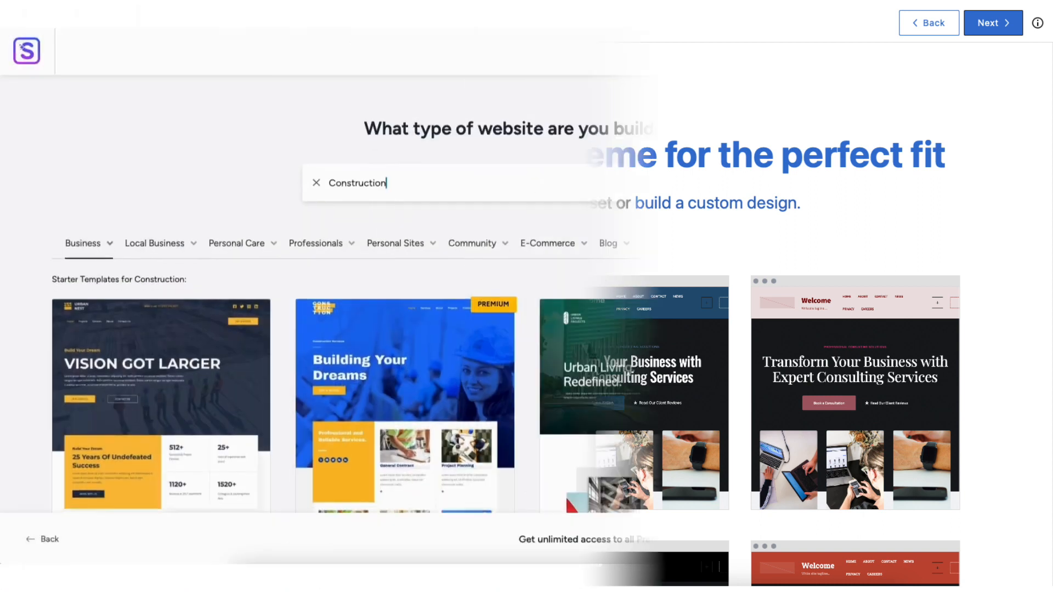
{"action": "scroll", "coordinate": [527, 296], "scroll_direction": "down", "scroll_amount": 3}
{"action": "scroll", "coordinate": [527, 296], "scroll_direction": "down", "scroll_amount": 5}
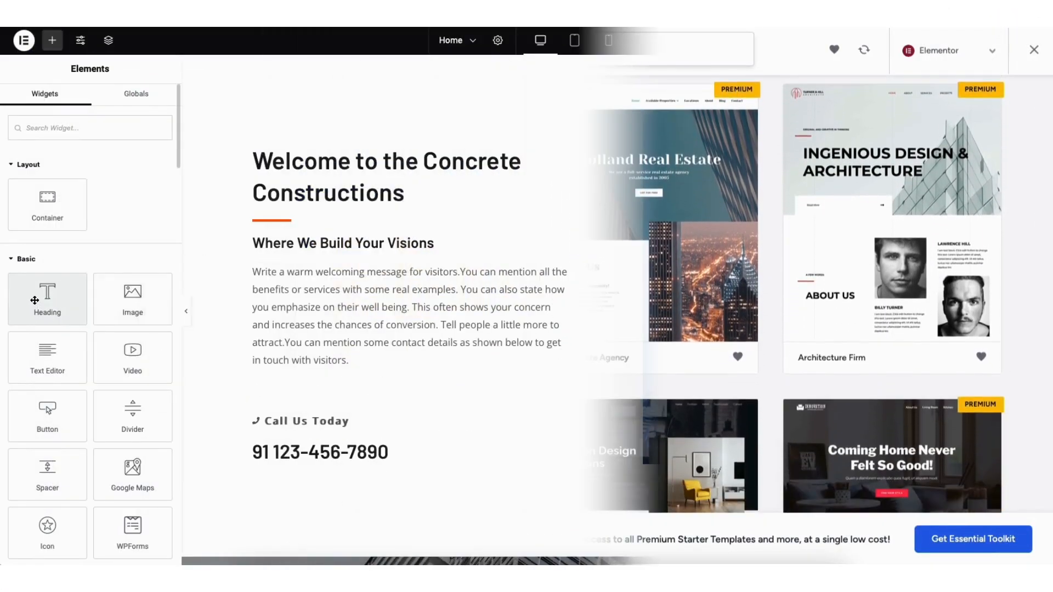
{"action": "left_click_drag", "start_coordinate": [35, 300], "coordinate": [337, 466]}
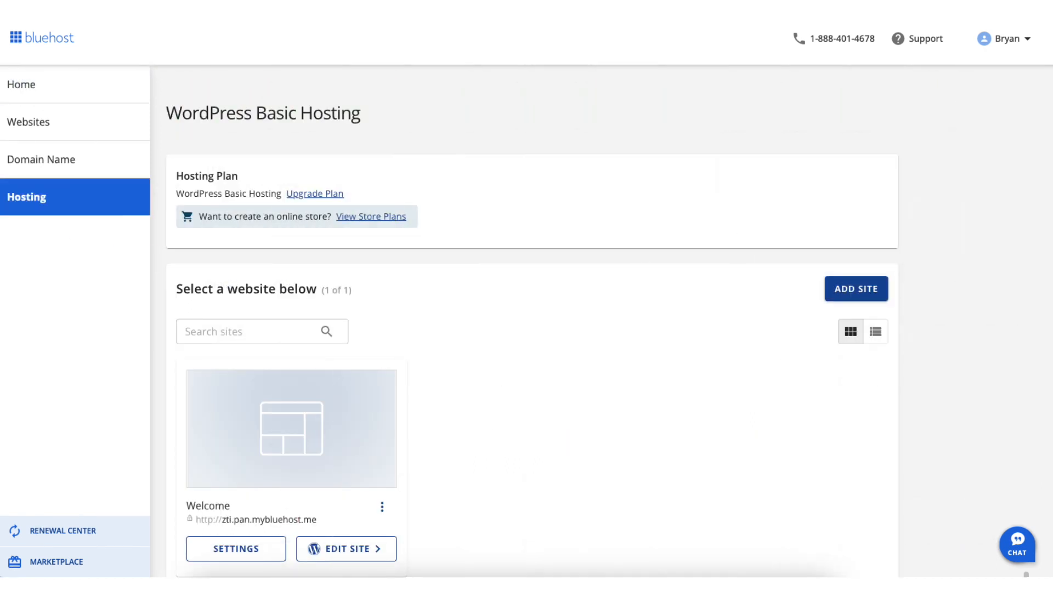
Step: Open the hosted Welcome site in WordPress for editing and go to its General Settings
{"action": "scroll", "coordinate": [532, 329], "scroll_direction": "down", "scroll_amount": 1}
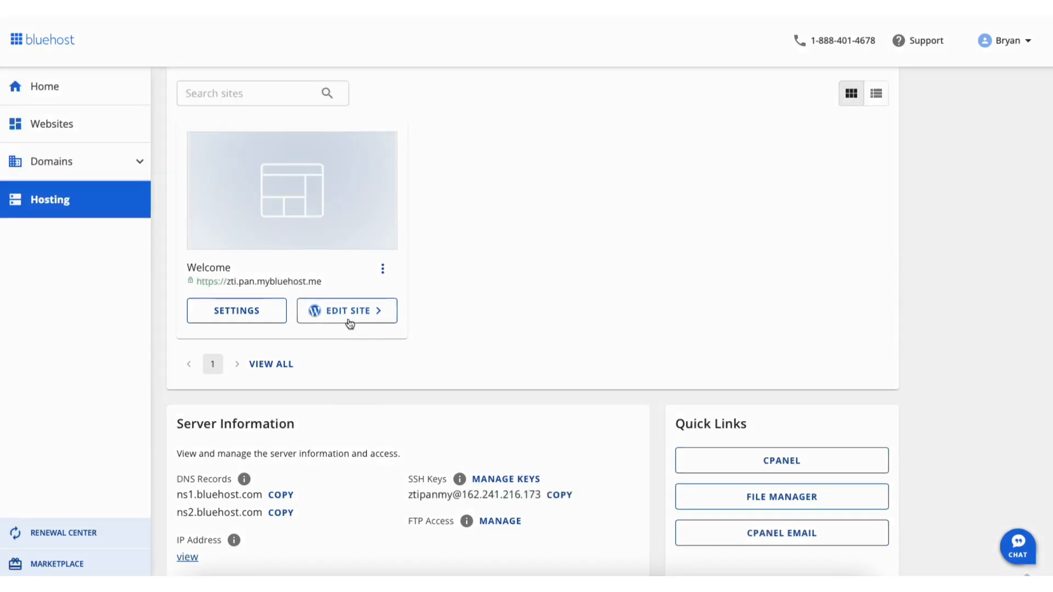
{"action": "left_click", "coordinate": [334, 310]}
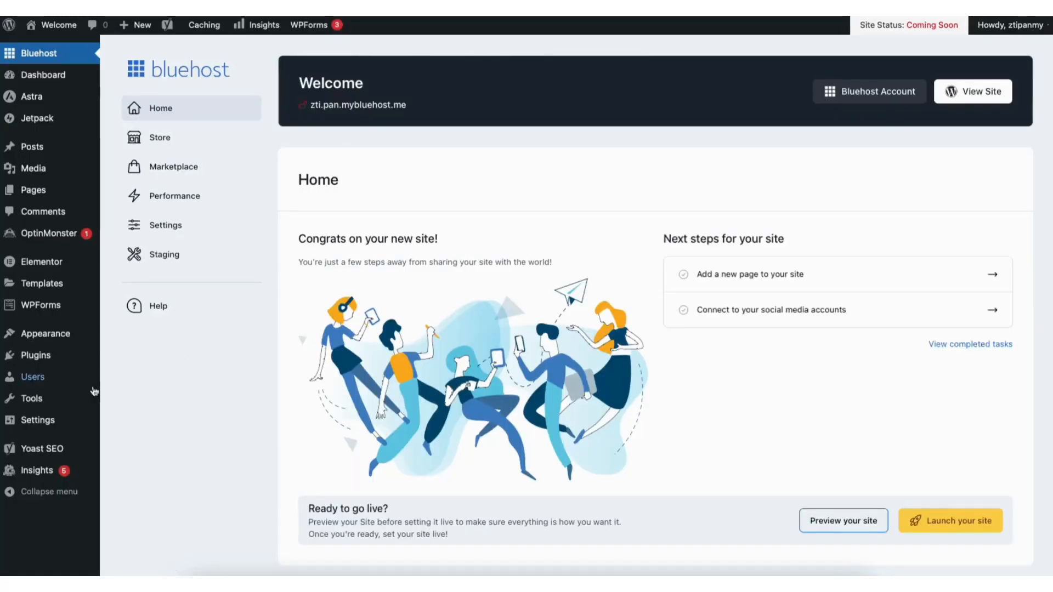
{"action": "mouse_move", "coordinate": [35, 424]}
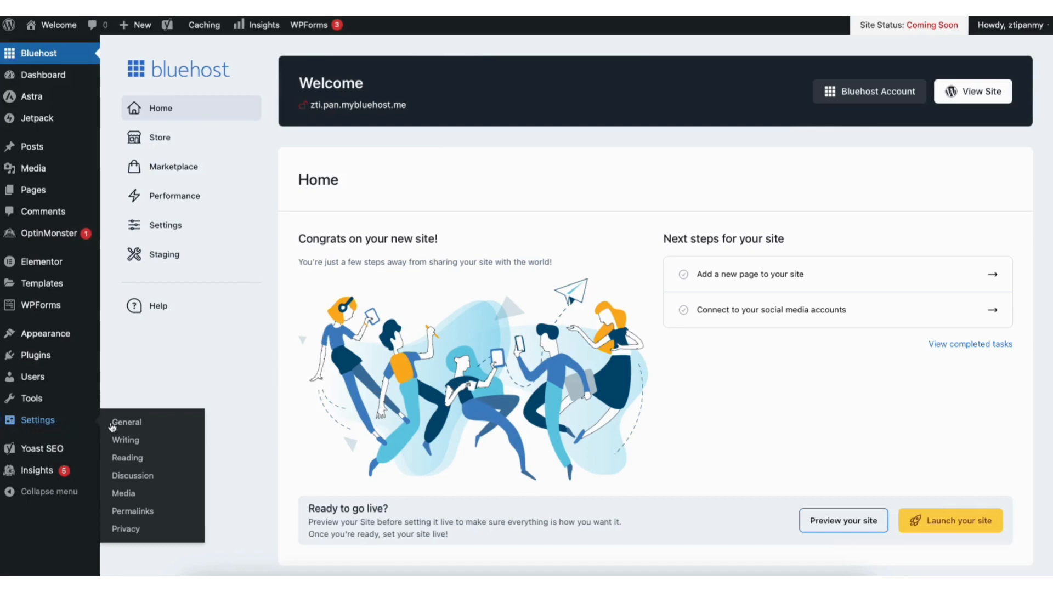
{"action": "left_click", "coordinate": [128, 424]}
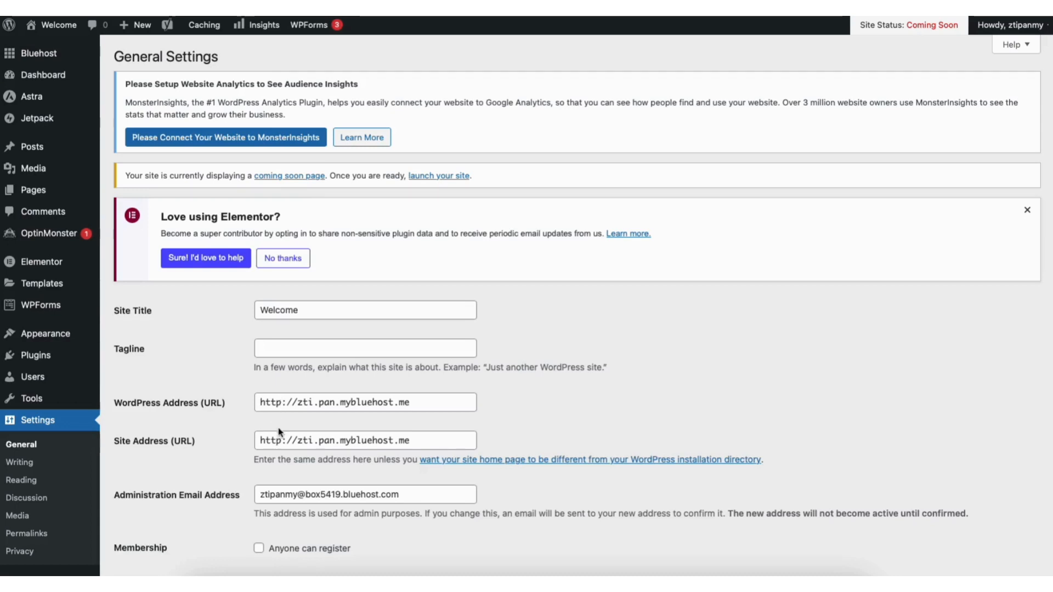
{"action": "left_click", "coordinate": [282, 405]}
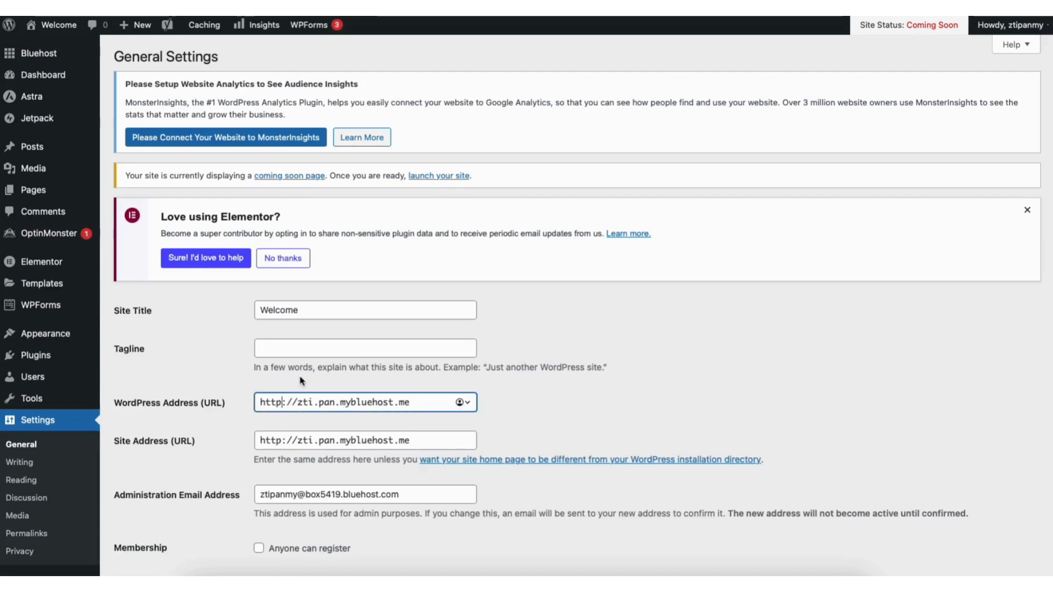
{"action": "type", "text": "s"}
{"action": "left_click", "coordinate": [284, 441]}
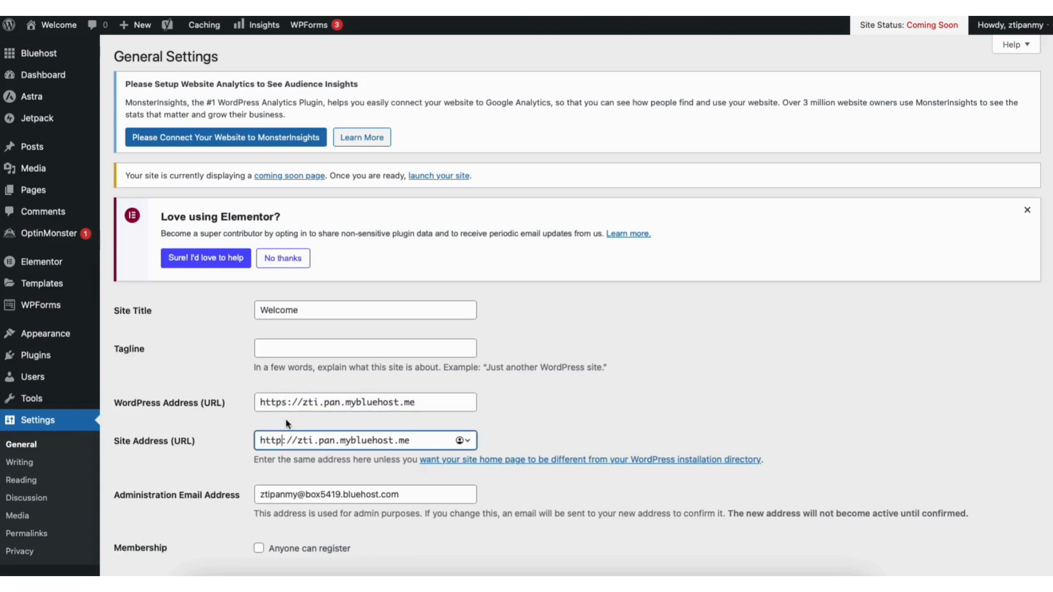
{"action": "type", "text": "s"}
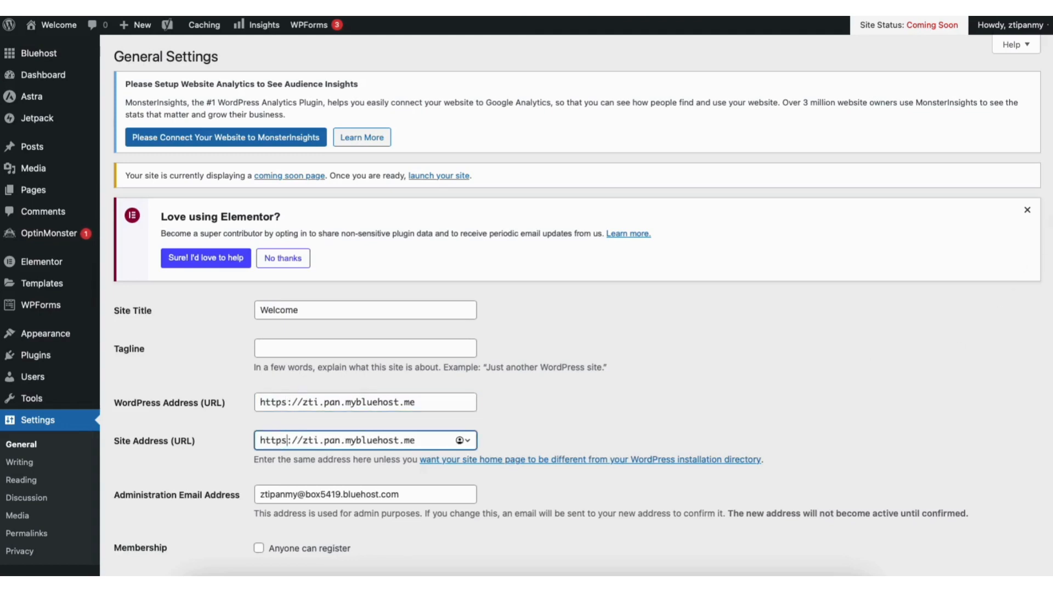
{"action": "scroll", "coordinate": [576, 307], "scroll_direction": "down", "scroll_amount": 2}
{"action": "scroll", "coordinate": [1038, 493], "scroll_direction": "down", "scroll_amount": 3}
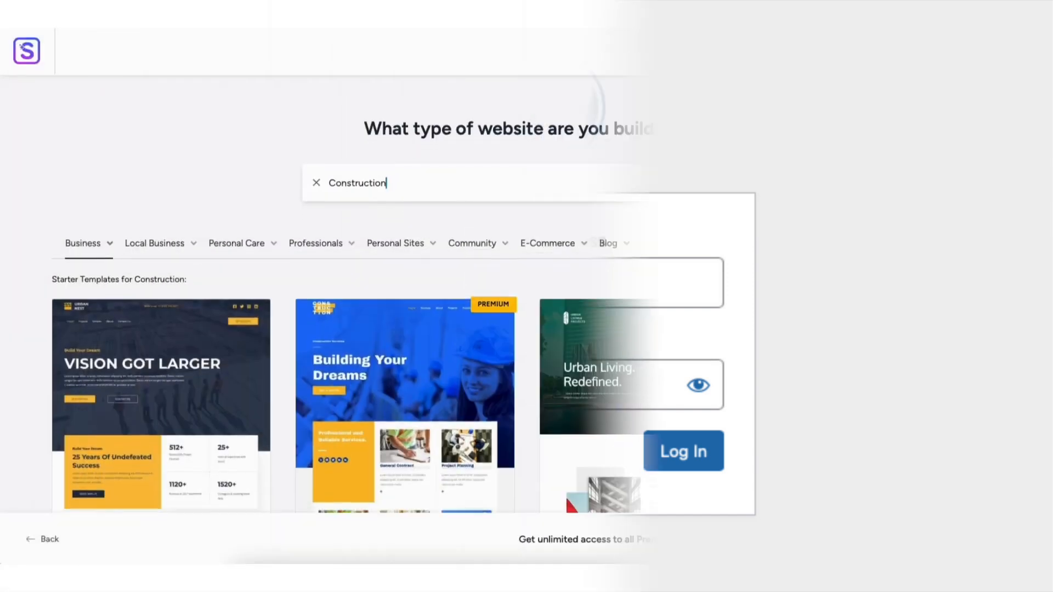
{"action": "scroll", "coordinate": [527, 296], "scroll_direction": "down", "scroll_amount": 5}
{"action": "scroll", "coordinate": [526, 296], "scroll_direction": "down", "scroll_amount": 4}
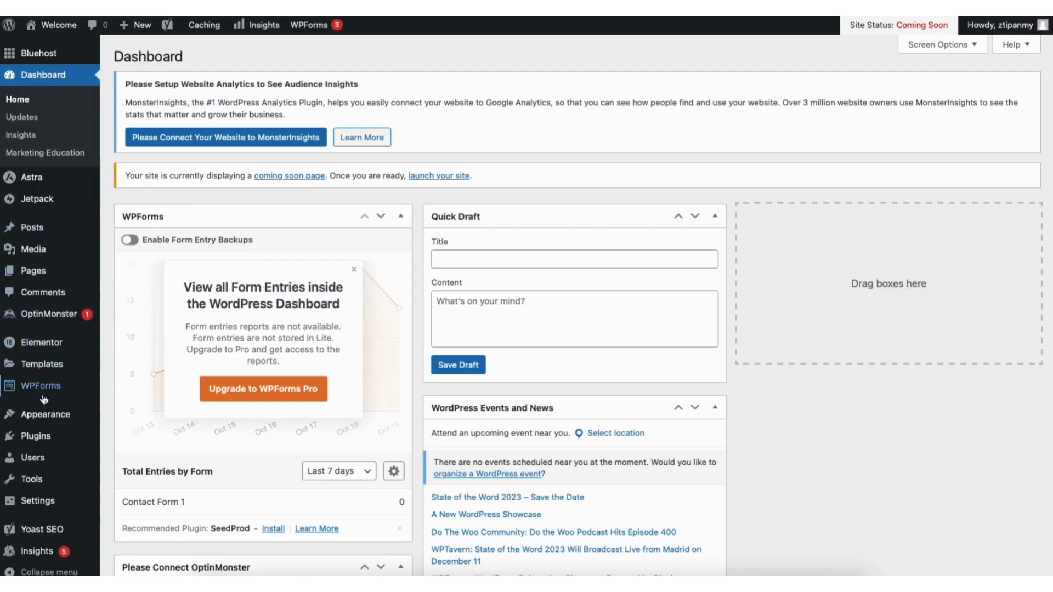
Step: Go to the site's installed themes and open the catalogue for adding a new theme
{"action": "mouse_move", "coordinate": [46, 419]}
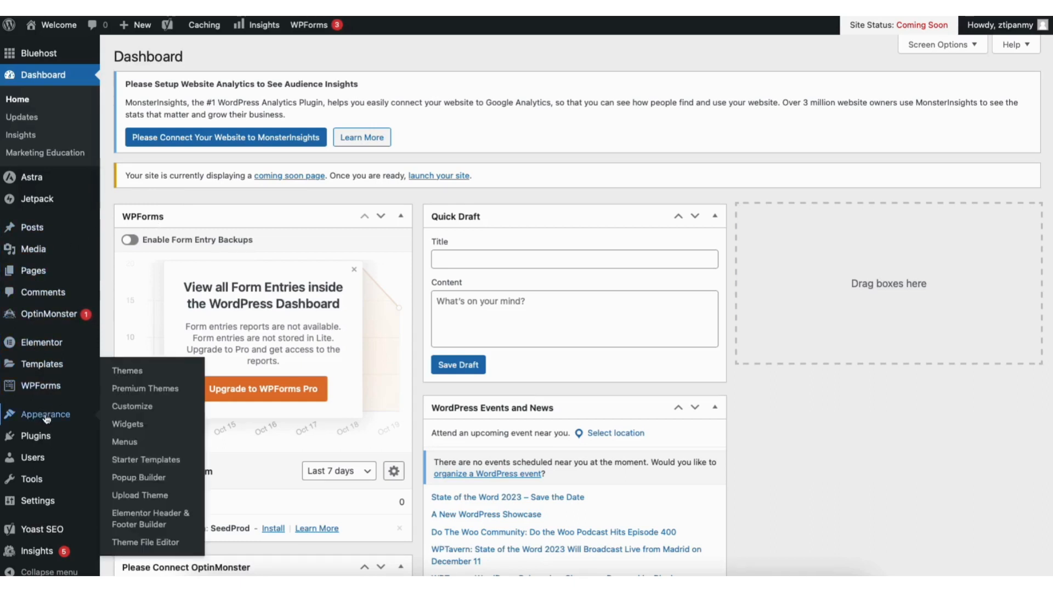
{"action": "left_click", "coordinate": [129, 371]}
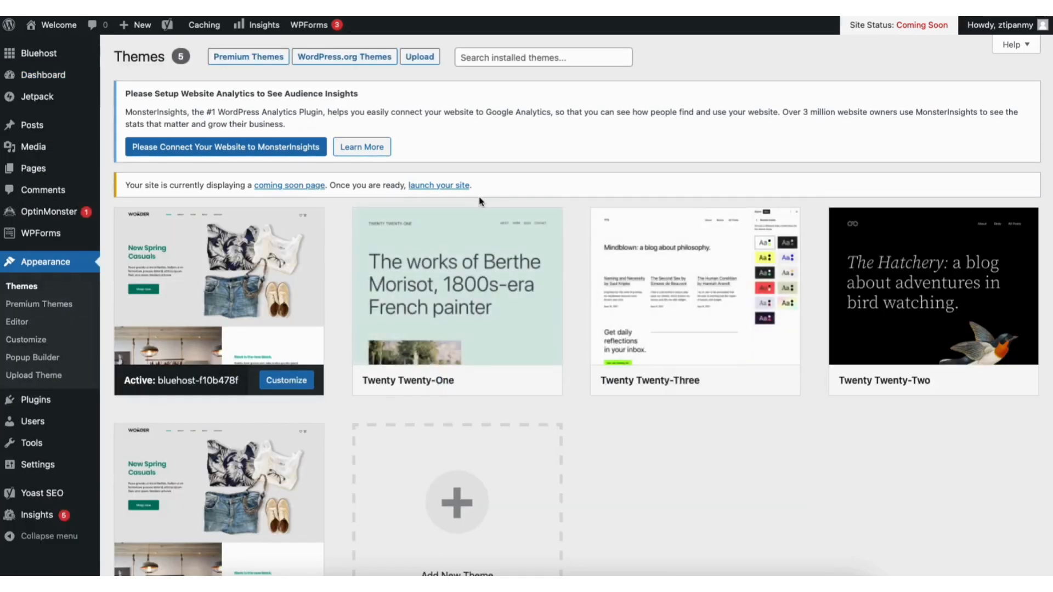
{"action": "scroll", "coordinate": [521, 367], "scroll_direction": "down", "scroll_amount": 2}
{"action": "left_click", "coordinate": [438, 425]}
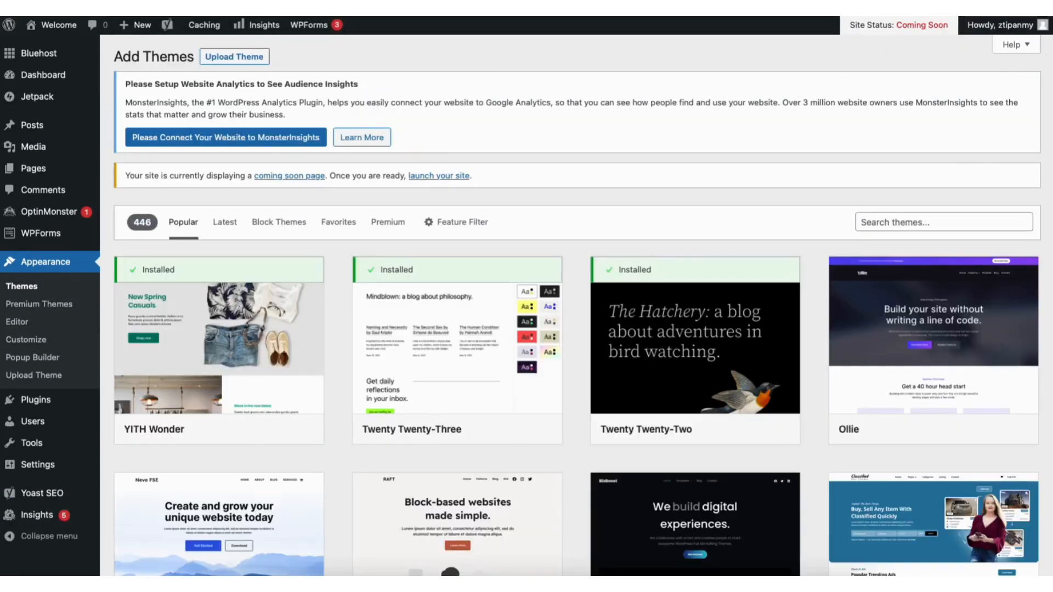
Step: Look through the popular WordPress themes and the Business starter templates
{"action": "scroll", "coordinate": [572, 306], "scroll_direction": "down", "scroll_amount": 9}
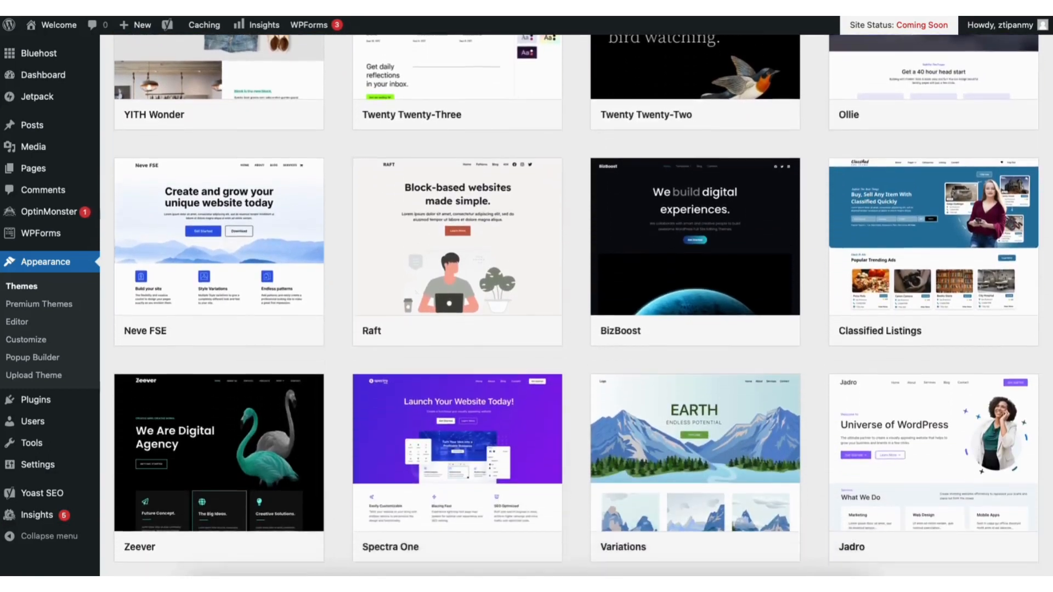
{"action": "scroll", "coordinate": [576, 306], "scroll_direction": "down", "scroll_amount": 10}
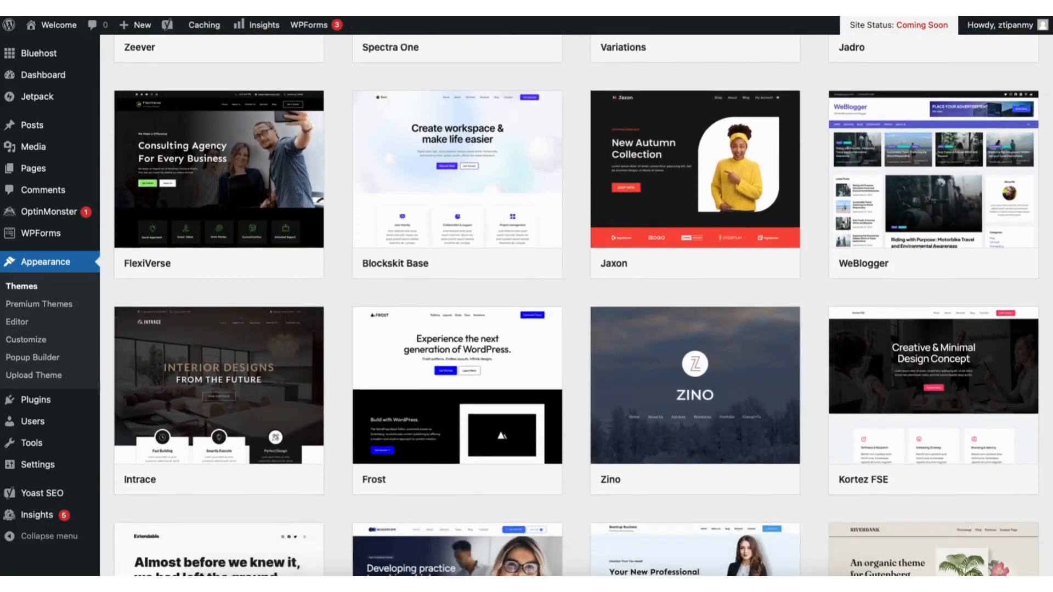
{"action": "scroll", "coordinate": [577, 306], "scroll_direction": "down", "scroll_amount": 14}
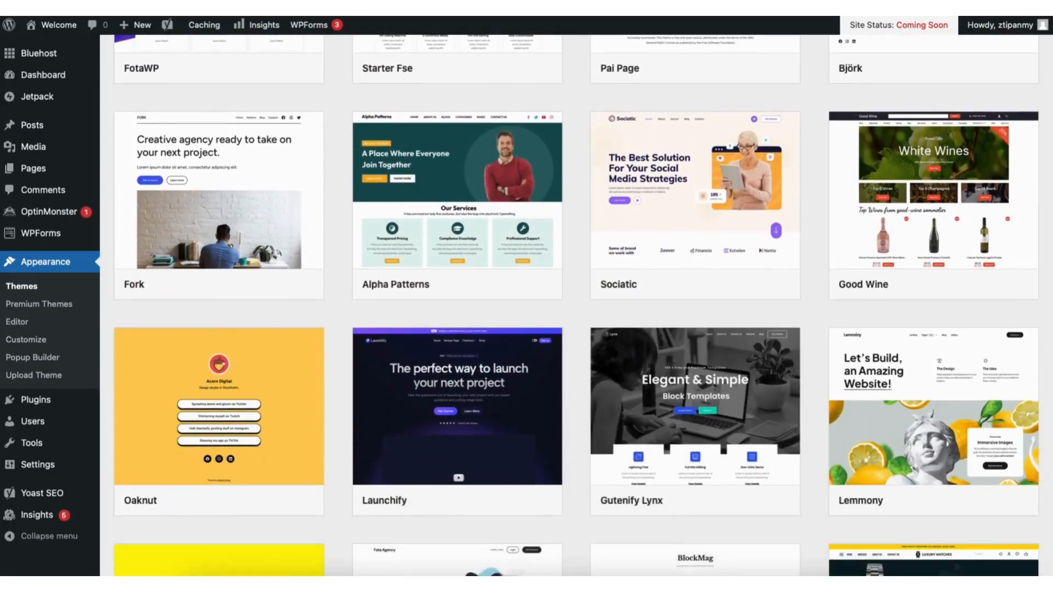
{"action": "scroll", "coordinate": [576, 306], "scroll_direction": "down", "scroll_amount": 3}
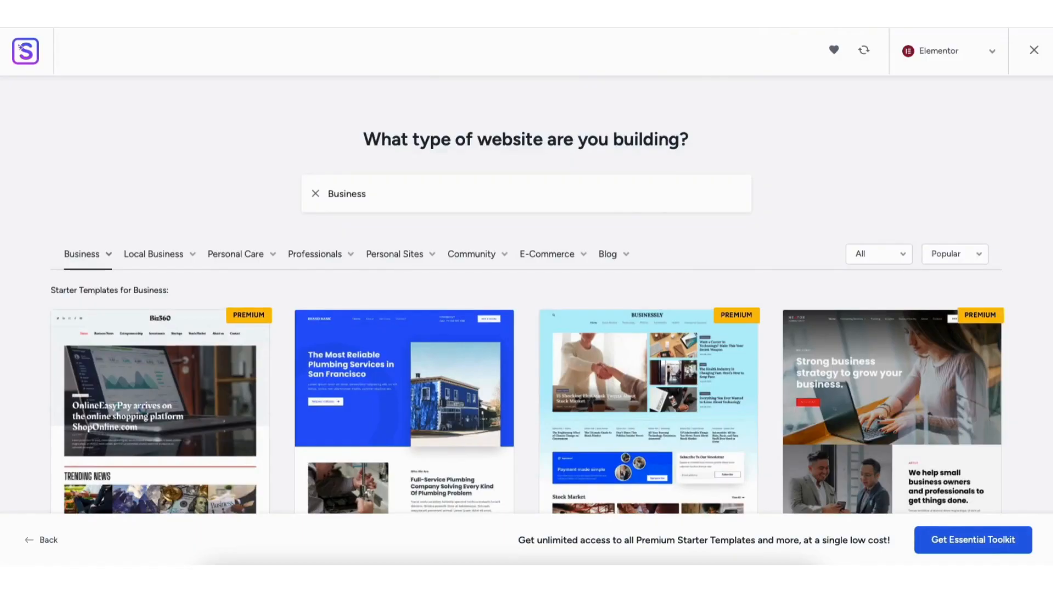
{"action": "scroll", "coordinate": [527, 299], "scroll_direction": "down", "scroll_amount": 4}
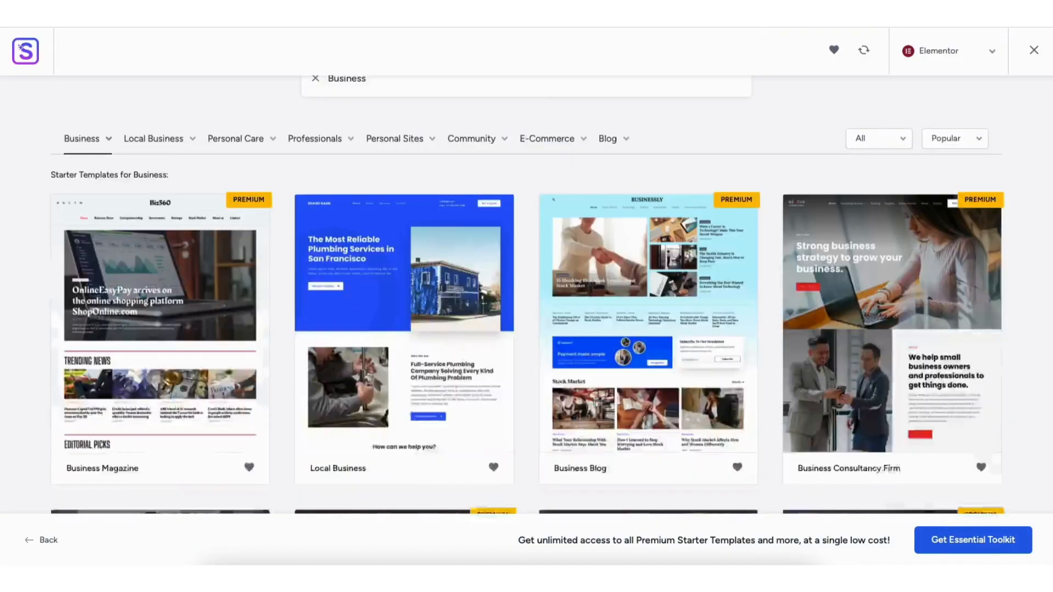
{"action": "scroll", "coordinate": [527, 299], "scroll_direction": "down", "scroll_amount": 5}
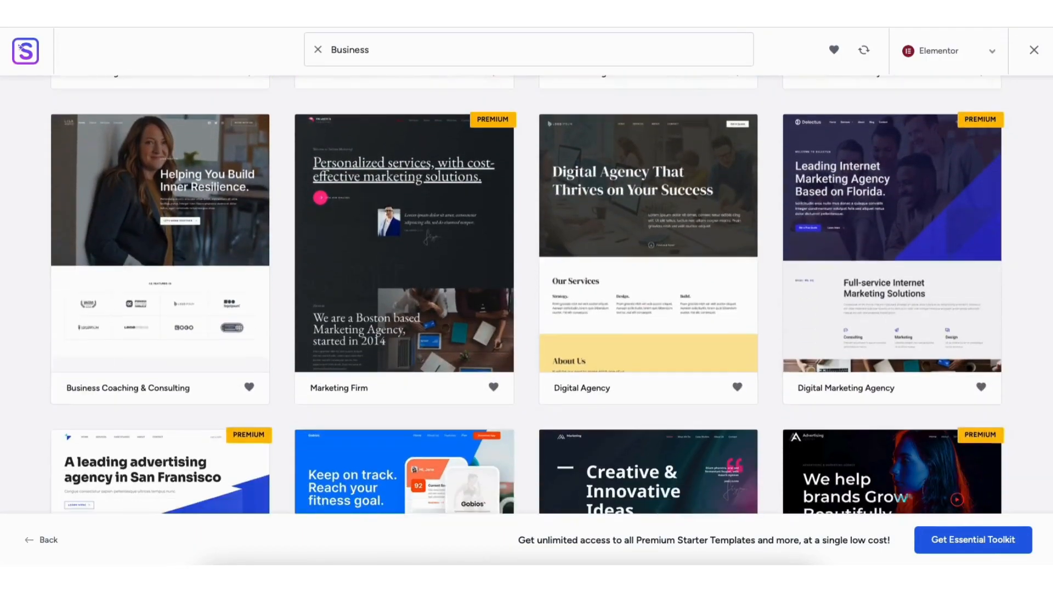
{"action": "scroll", "coordinate": [526, 298], "scroll_direction": "down", "scroll_amount": 2}
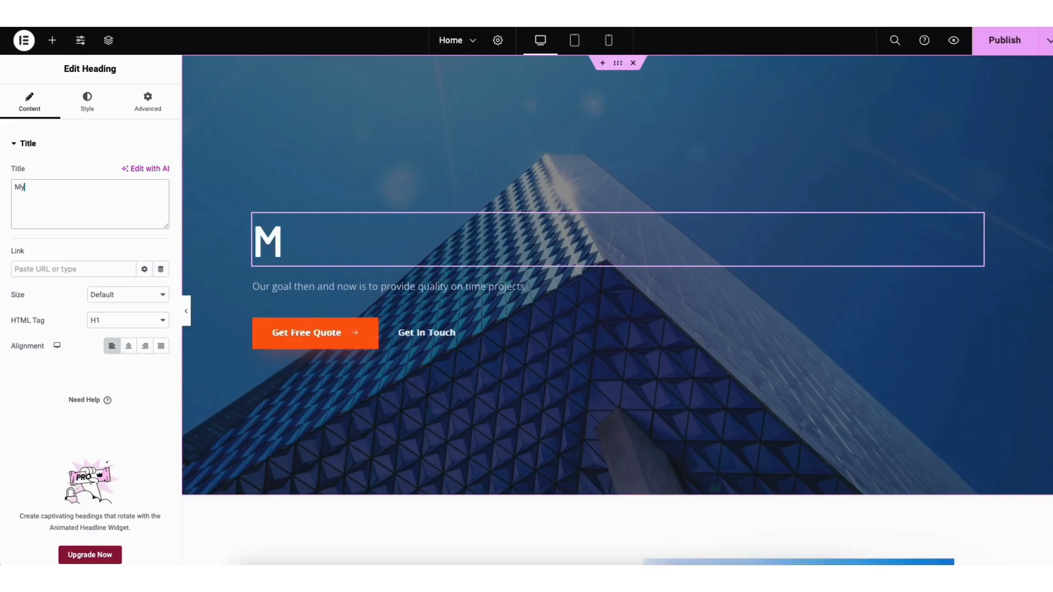
Step: Replace the hero heading's title on the Home page with "My Demo Architecture We"
{"action": "type", "text": "y Dem"}
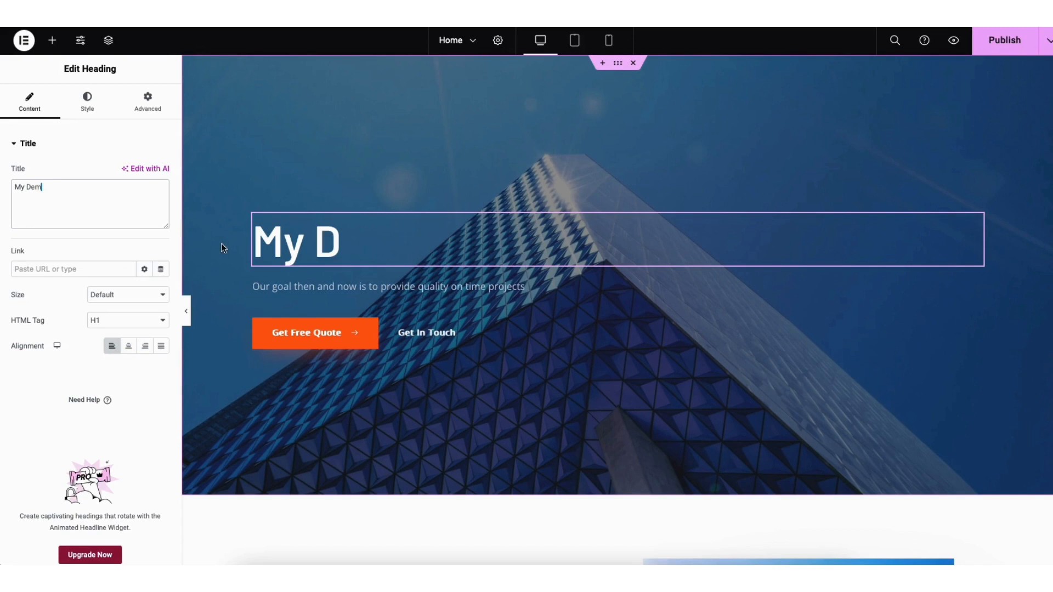
{"action": "type", "text": "o Architecture We"}
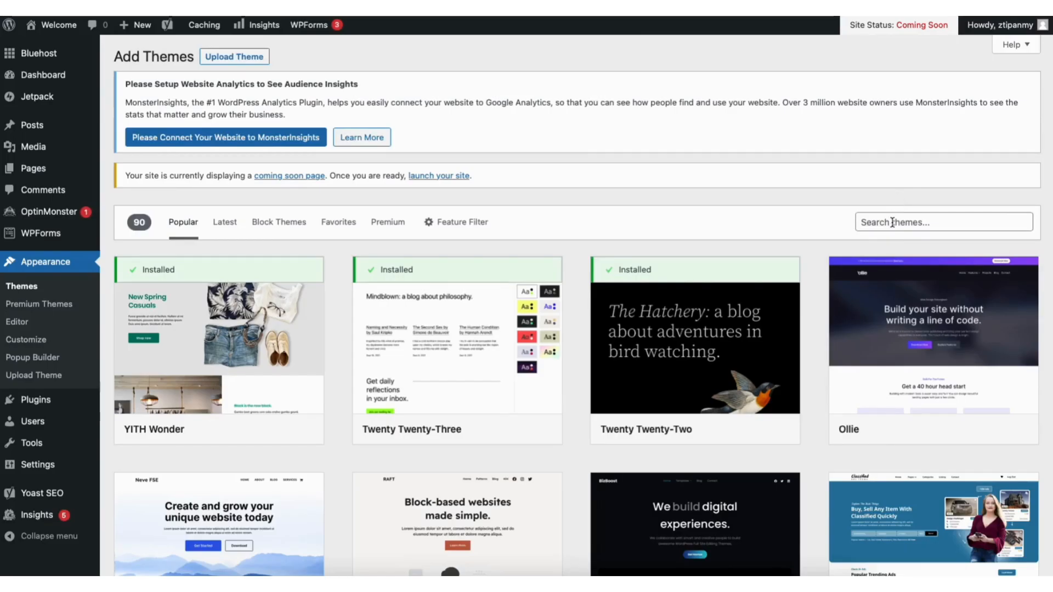
Step: Search the theme catalogue for "astra", and install and activate the Astra theme
{"action": "left_click", "coordinate": [892, 222]}
{"action": "type", "text": "astra"}
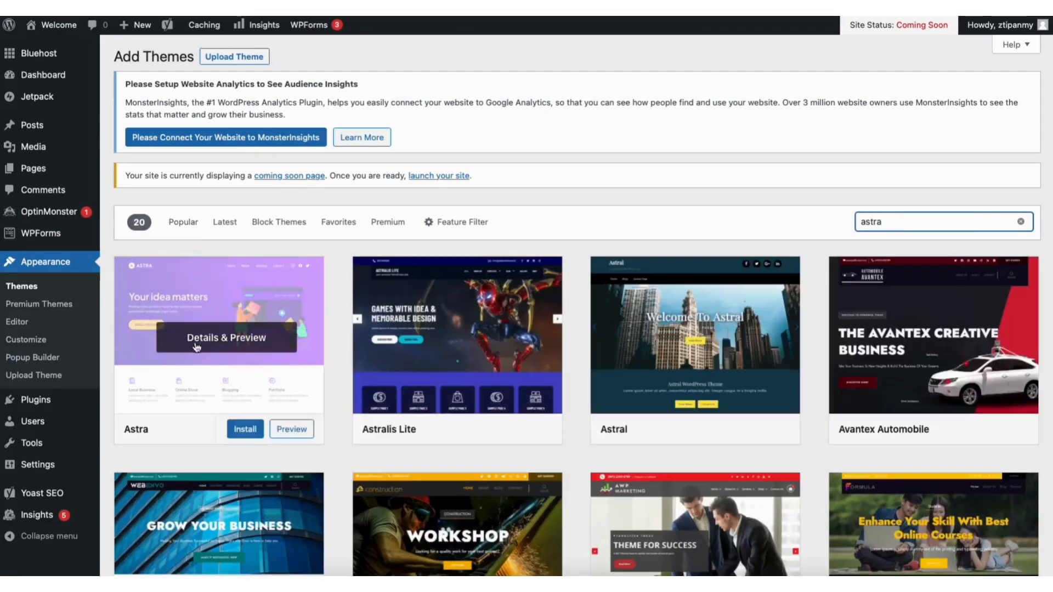
{"action": "left_click", "coordinate": [236, 425]}
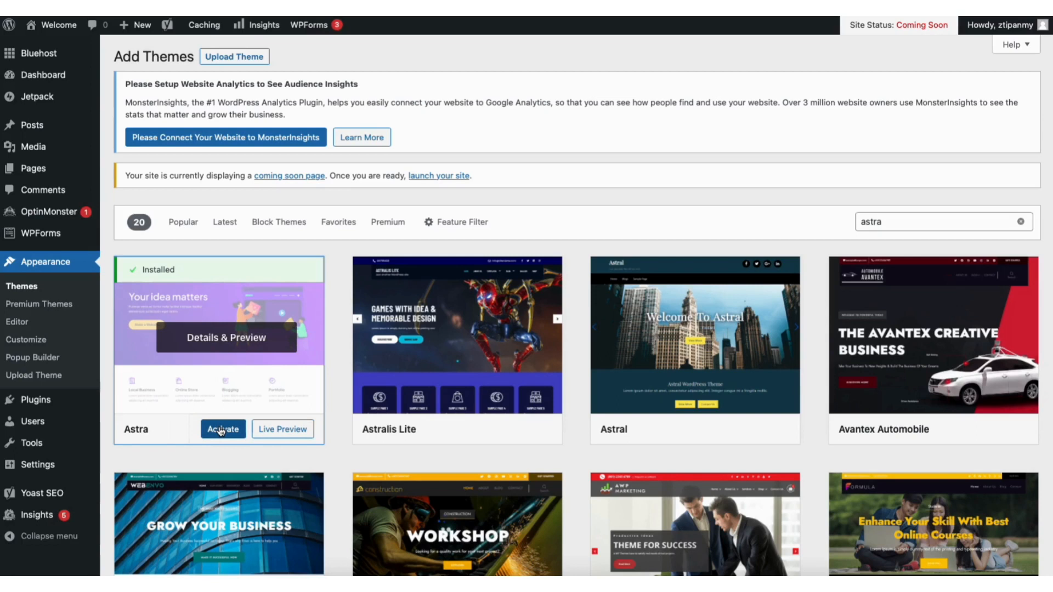
{"action": "left_click", "coordinate": [220, 431]}
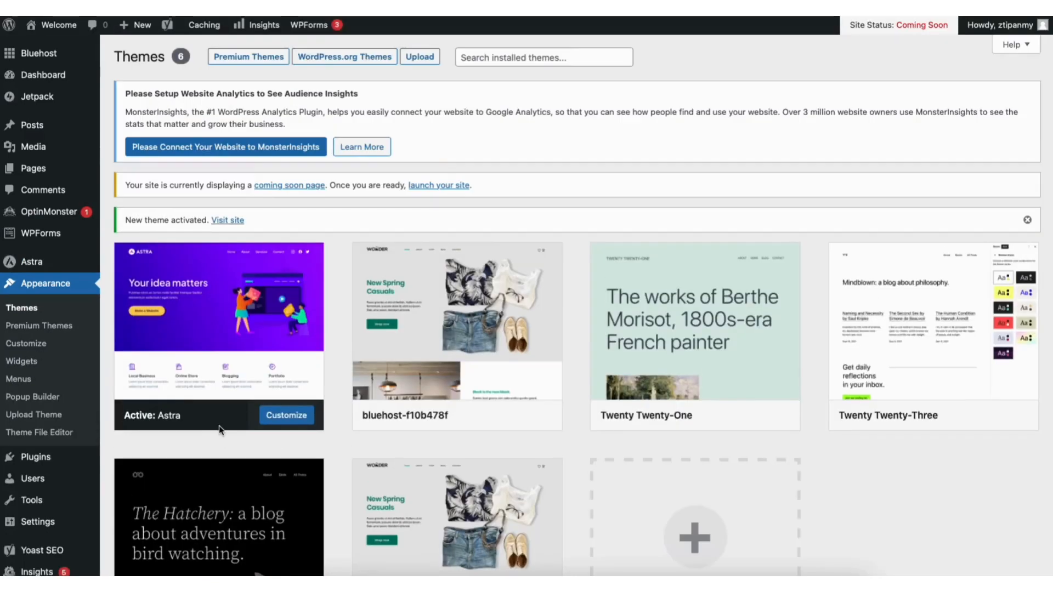
Step: Search the plugin directory for "starter templates", and install and activate the Starter Templates plugin by Brainstorm Force
{"action": "mouse_move", "coordinate": [37, 459]}
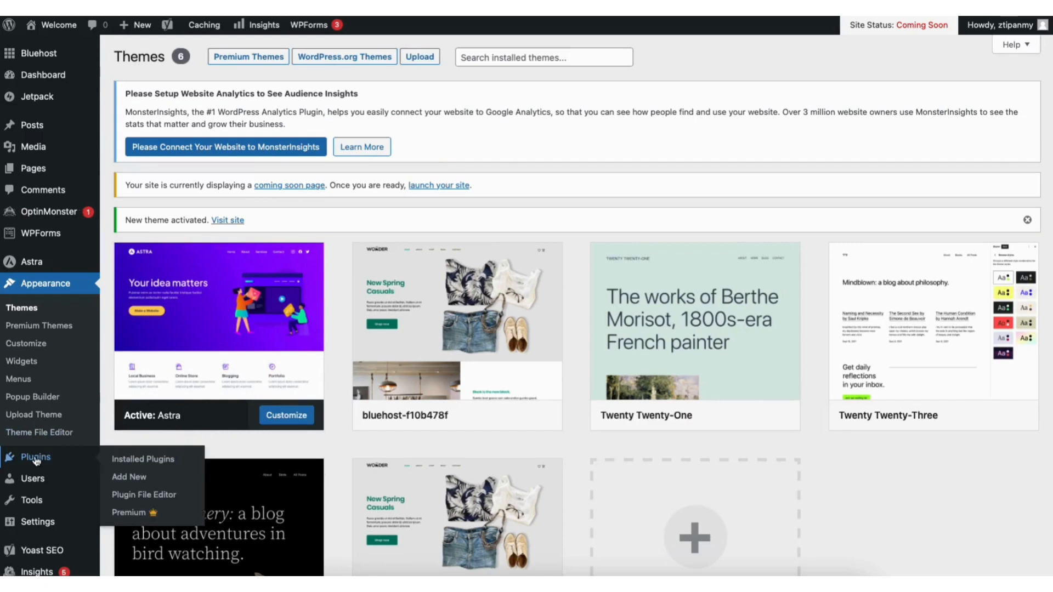
{"action": "left_click", "coordinate": [132, 475]}
{"action": "left_click", "coordinate": [898, 211]}
{"action": "type", "text": "starter templates"}
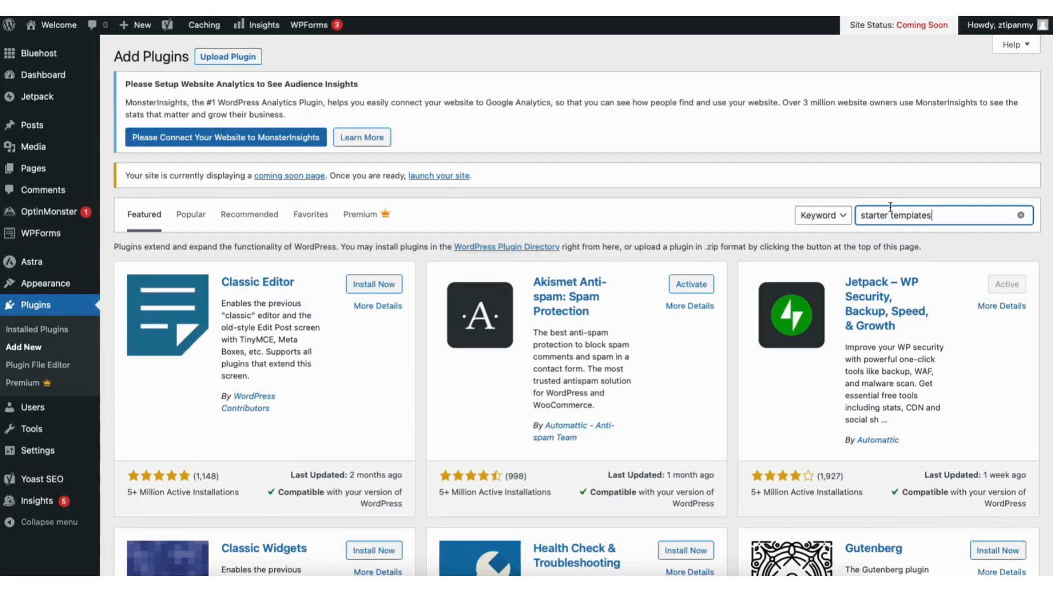
{"action": "left_click", "coordinate": [368, 288]}
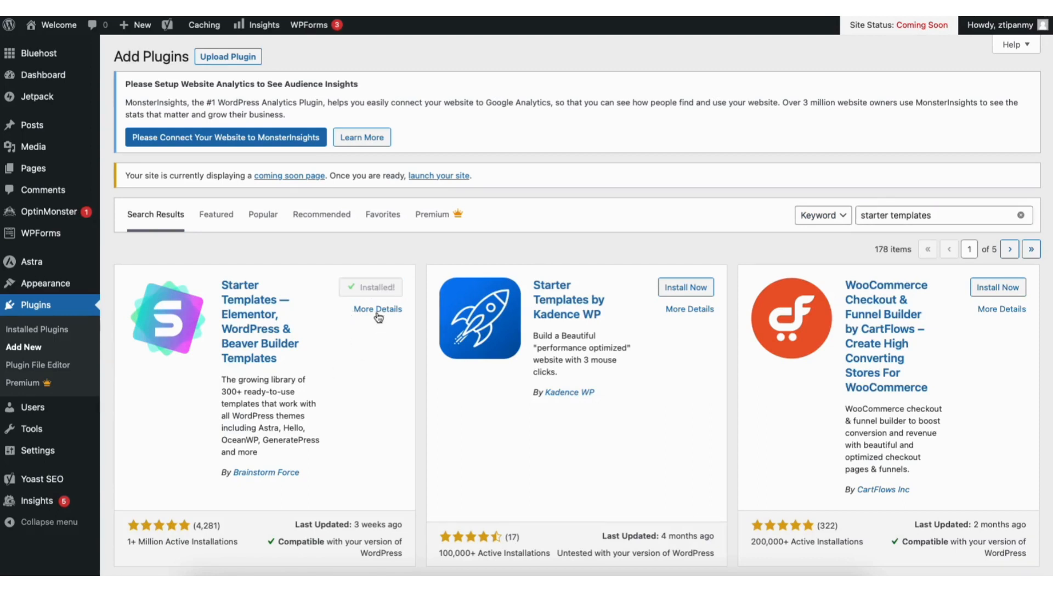
{"action": "left_click", "coordinate": [370, 287]}
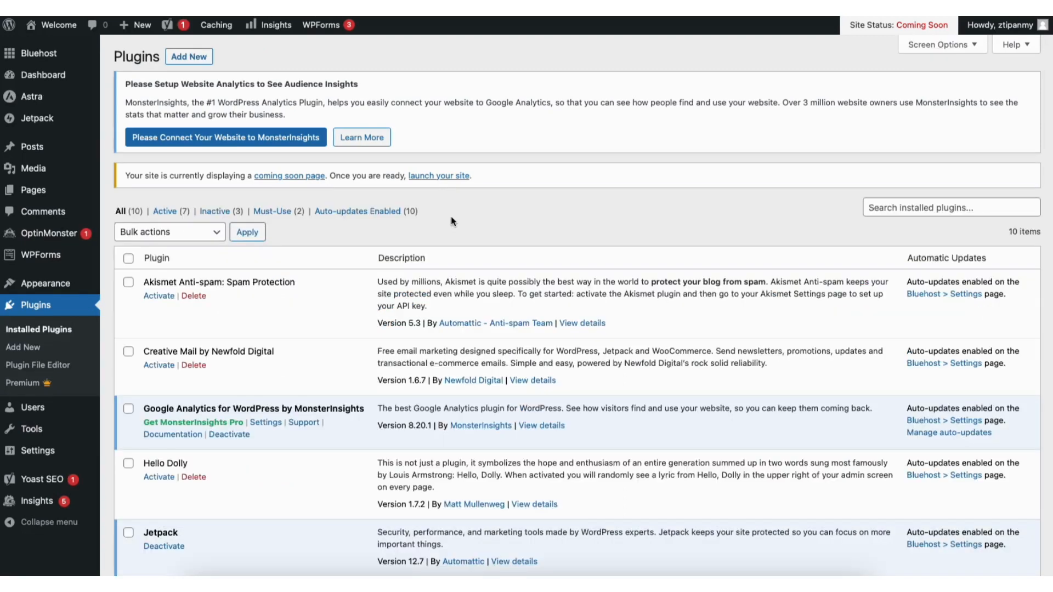
Step: Open the Starter Templates library for Elementor and look through the available website designs
{"action": "mouse_move", "coordinate": [55, 284]}
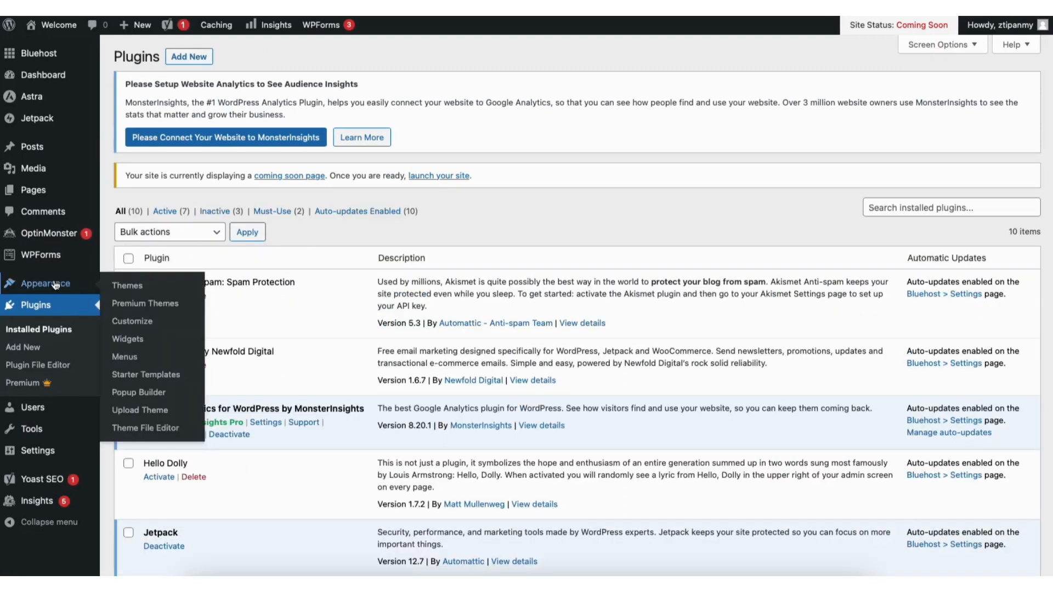
{"action": "left_click", "coordinate": [136, 375]}
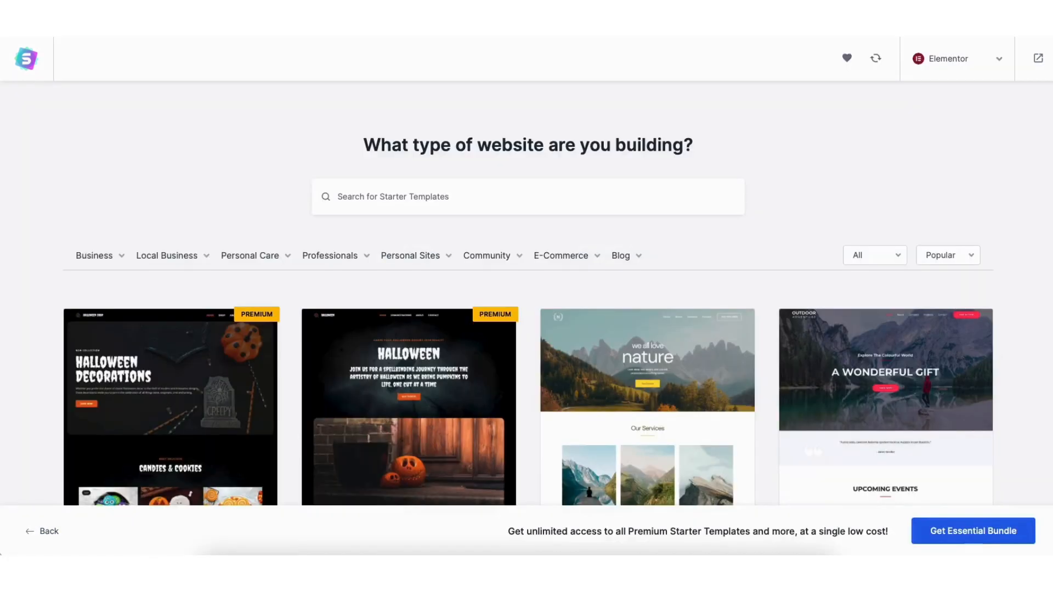
{"action": "scroll", "coordinate": [528, 293], "scroll_direction": "down", "scroll_amount": 10}
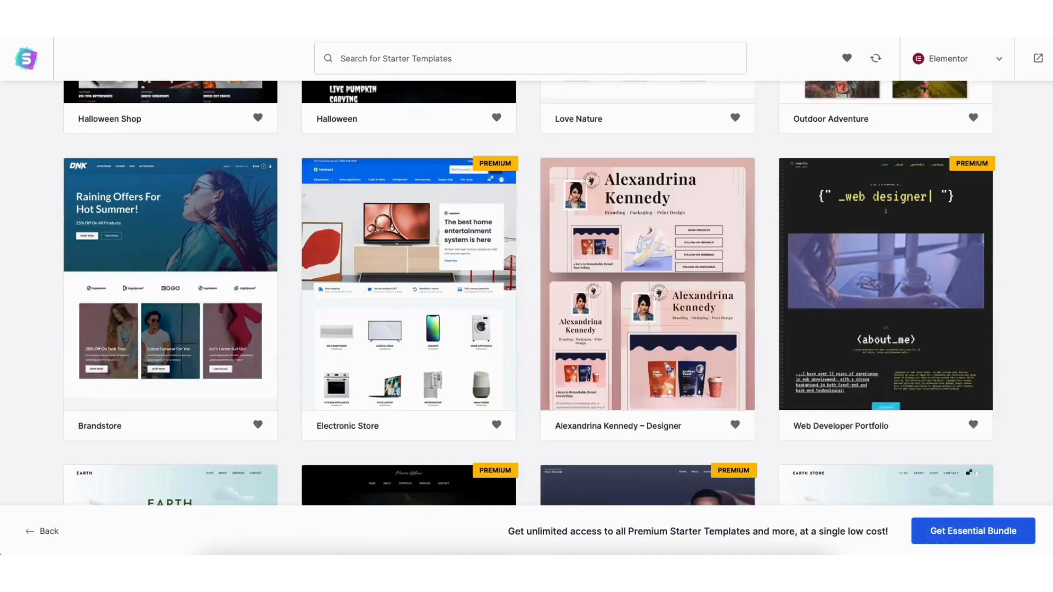
{"action": "scroll", "coordinate": [528, 294], "scroll_direction": "down", "scroll_amount": 10}
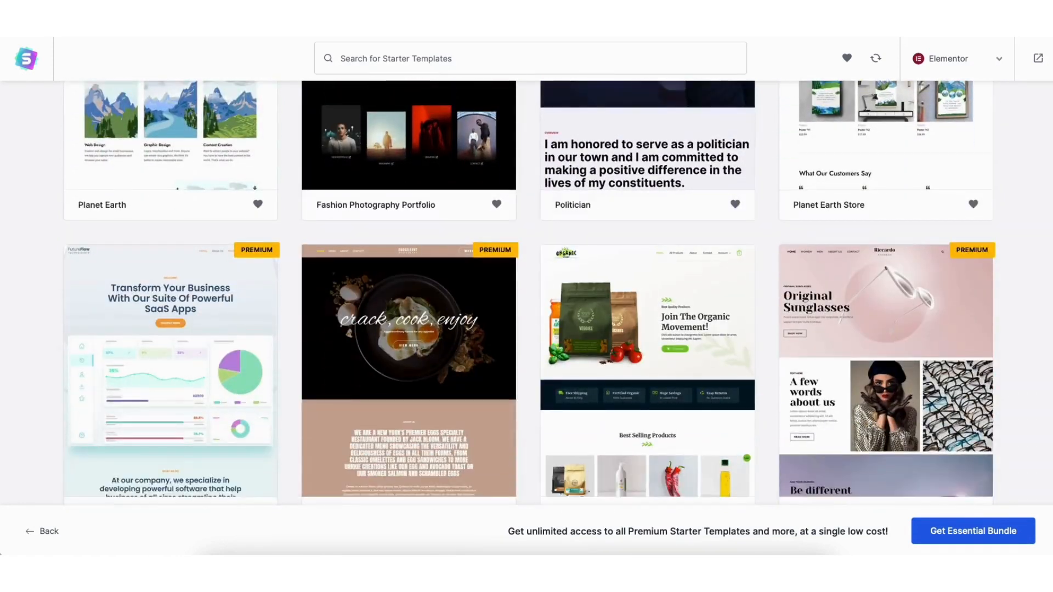
{"action": "scroll", "coordinate": [343, 188], "scroll_direction": "down", "scroll_amount": 2}
{"action": "scroll", "coordinate": [343, 189], "scroll_direction": "up", "scroll_amount": 20}
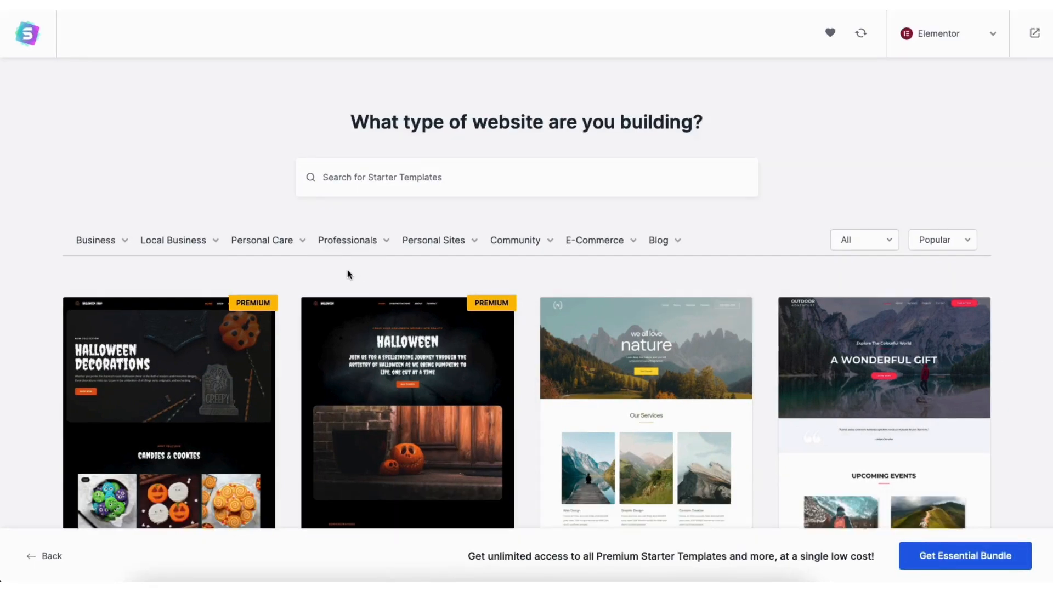
Step: Preview the Love Nature starter template down to its customer quote section, and close the preview
{"action": "mouse_move", "coordinate": [177, 258]}
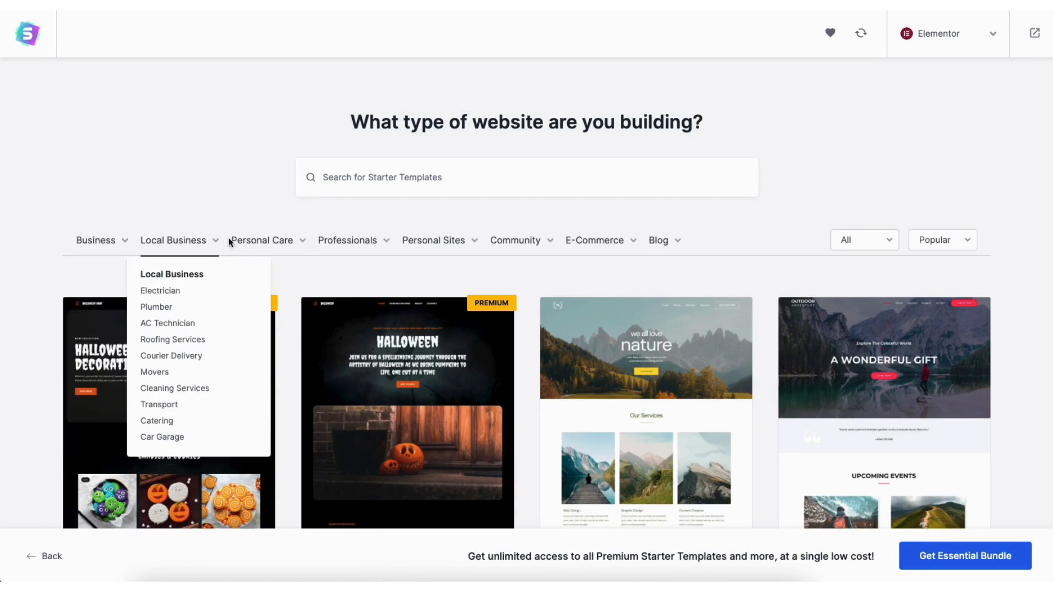
{"action": "mouse_move", "coordinate": [321, 242]}
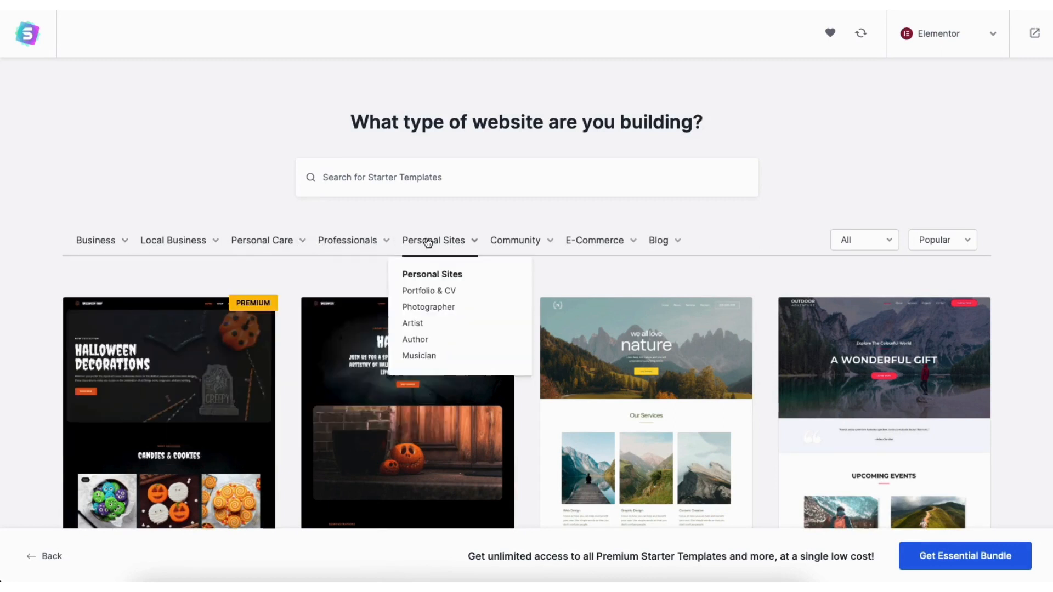
{"action": "scroll", "coordinate": [560, 255], "scroll_direction": "down", "scroll_amount": 2}
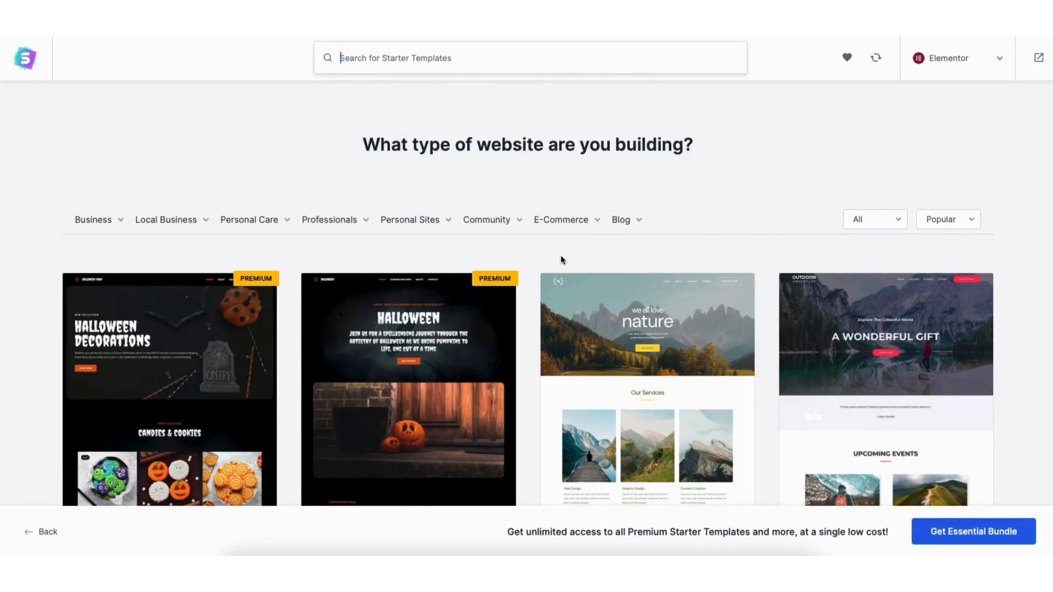
{"action": "left_click", "coordinate": [589, 340]}
{"action": "scroll", "coordinate": [590, 340], "scroll_direction": "down", "scroll_amount": 2}
{"action": "scroll", "coordinate": [632, 297], "scroll_direction": "down", "scroll_amount": 9}
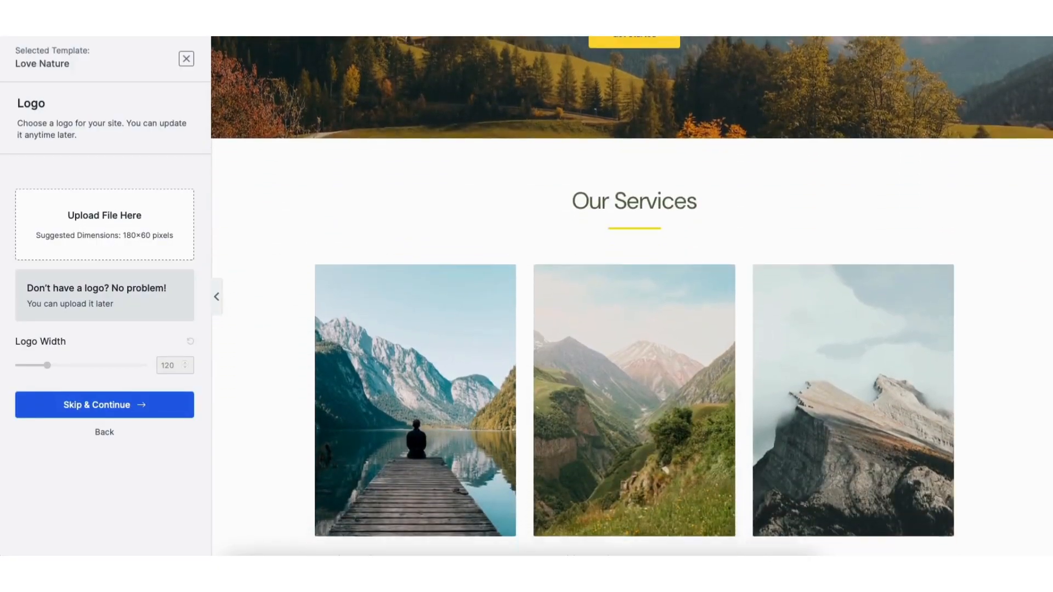
{"action": "scroll", "coordinate": [744, 148], "scroll_direction": "down", "scroll_amount": 3}
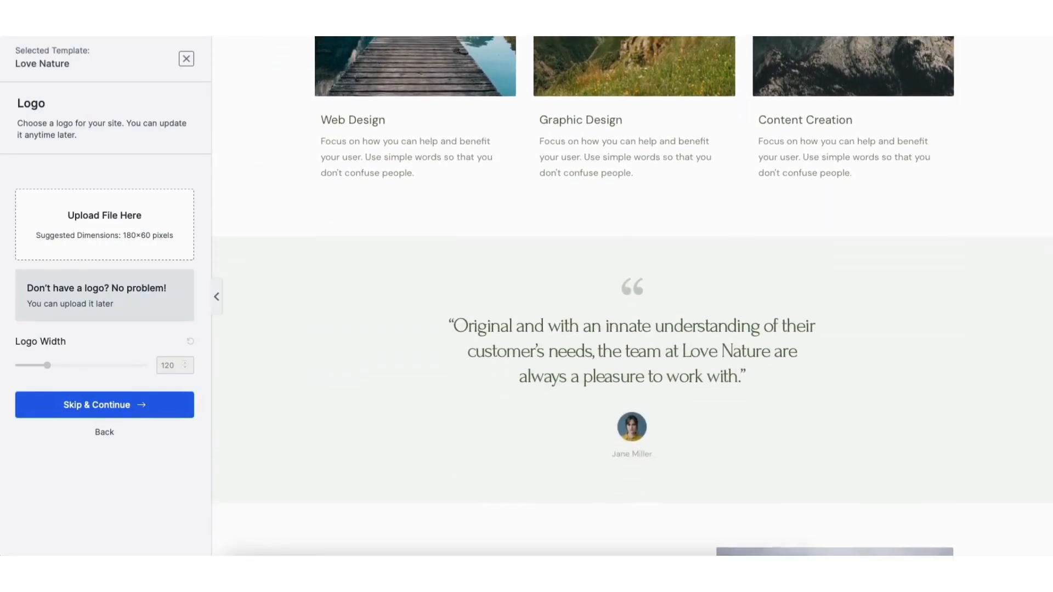
{"action": "left_click", "coordinate": [186, 59]}
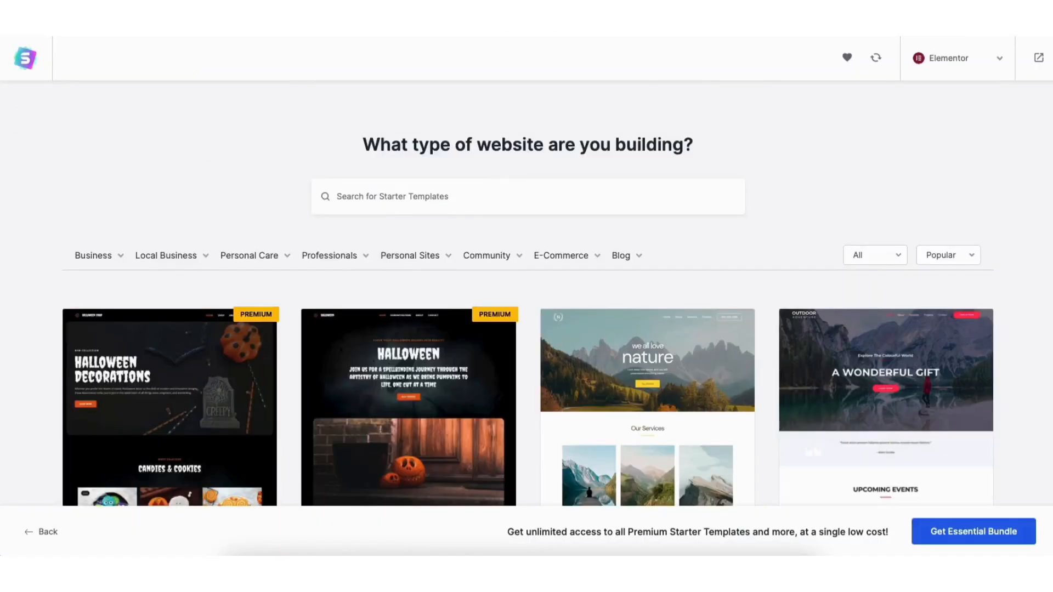
Step: Look through the whole list of Elementor starter templates to compare the available designs
{"action": "scroll", "coordinate": [527, 290], "scroll_direction": "down", "scroll_amount": 10}
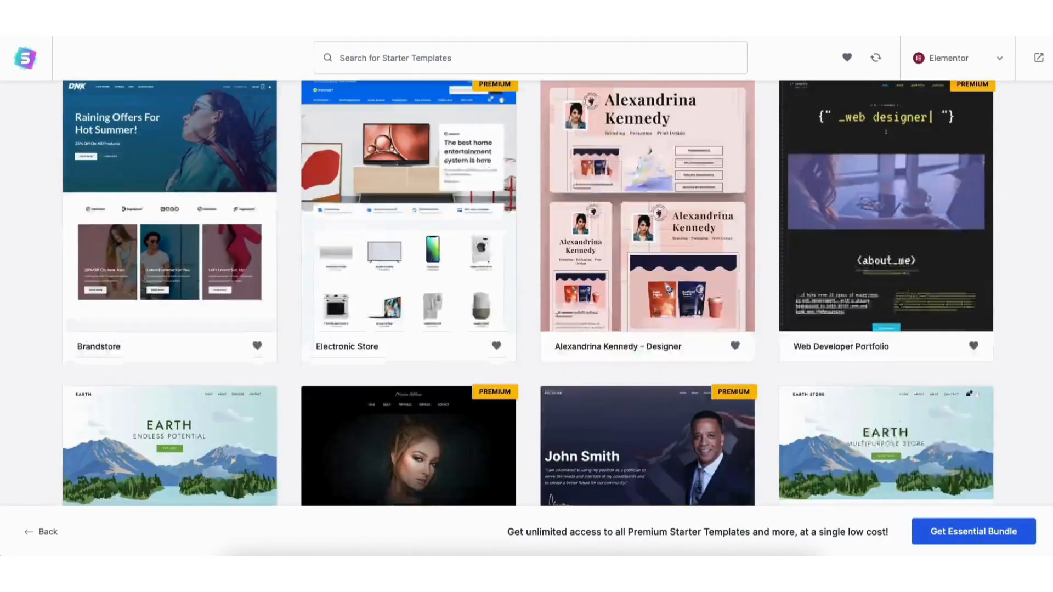
{"action": "scroll", "coordinate": [526, 291], "scroll_direction": "down", "scroll_amount": 9}
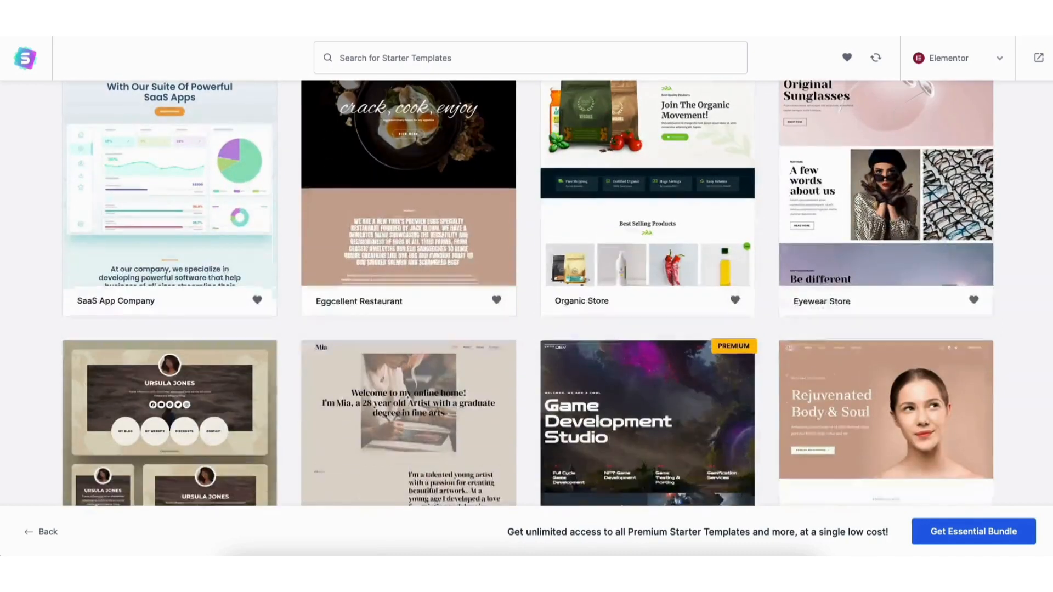
{"action": "scroll", "coordinate": [527, 290], "scroll_direction": "down", "scroll_amount": 8}
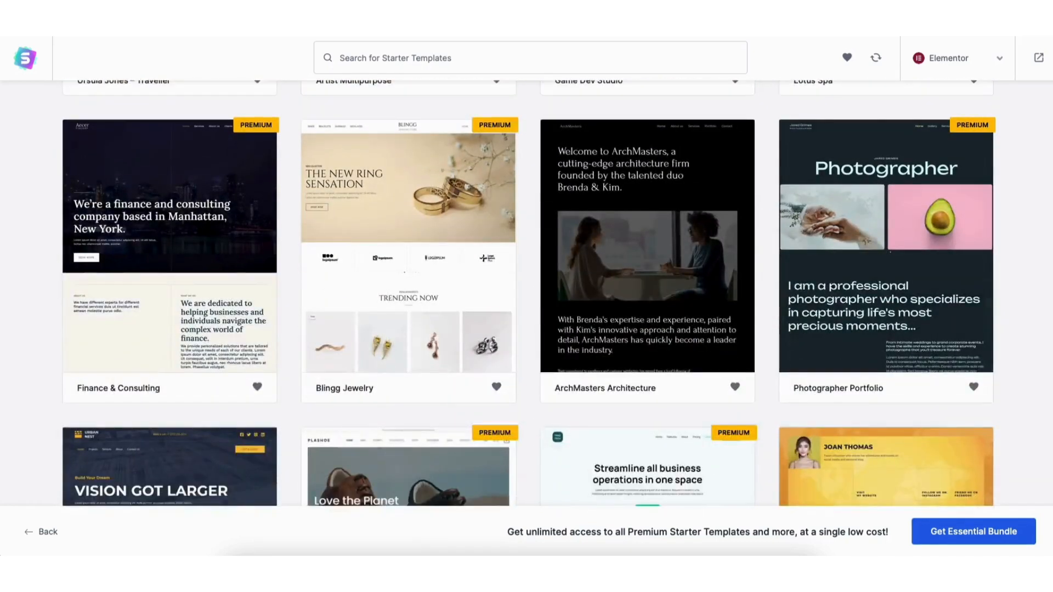
{"action": "scroll", "coordinate": [526, 291], "scroll_direction": "down", "scroll_amount": 7}
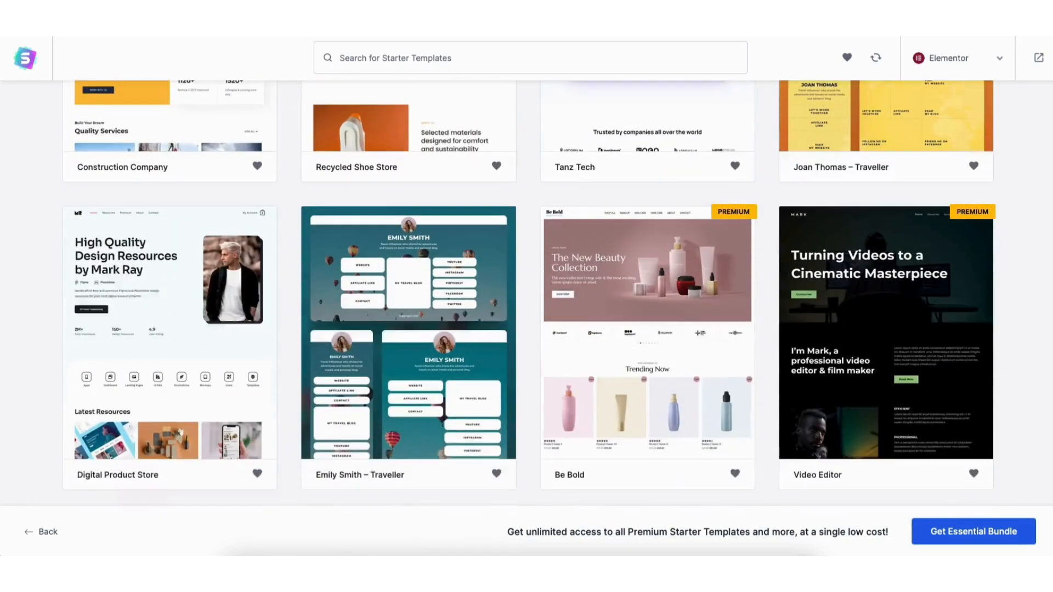
{"action": "scroll", "coordinate": [526, 291], "scroll_direction": "down", "scroll_amount": 7}
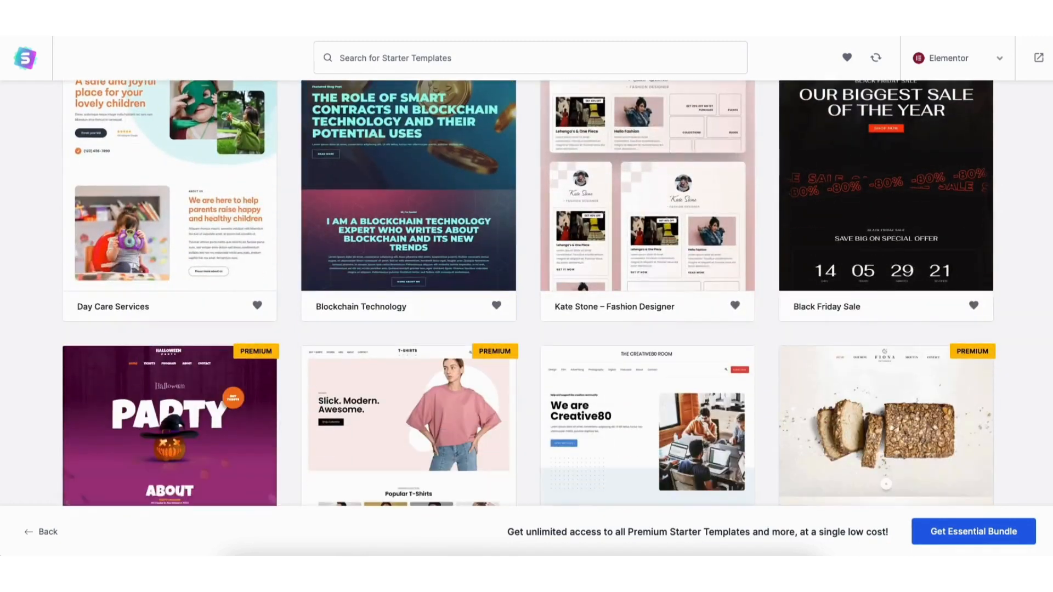
{"action": "scroll", "coordinate": [527, 291], "scroll_direction": "down", "scroll_amount": 6}
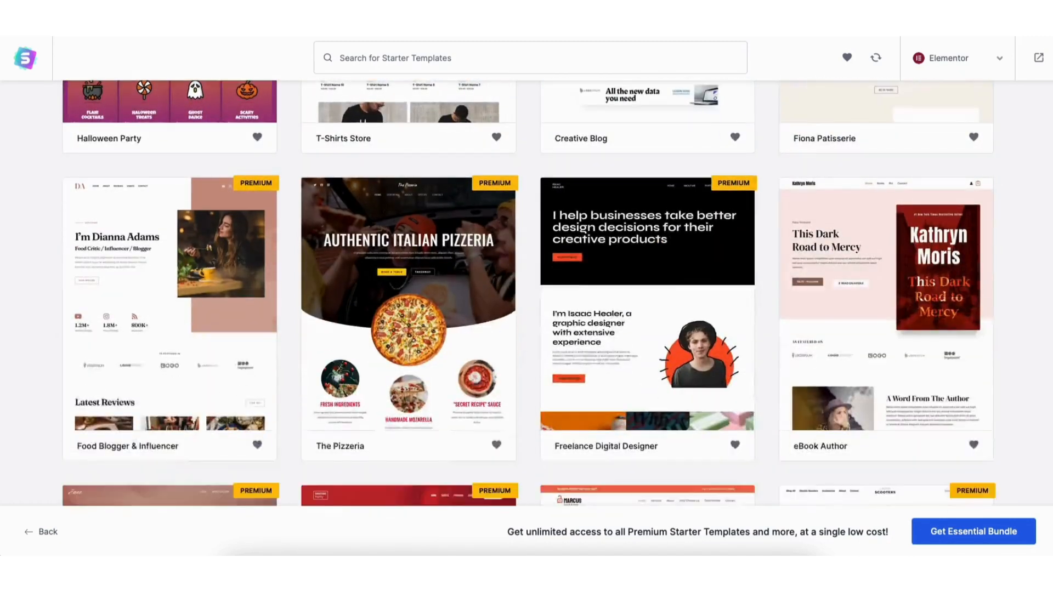
{"action": "scroll", "coordinate": [526, 291], "scroll_direction": "down", "scroll_amount": 6}
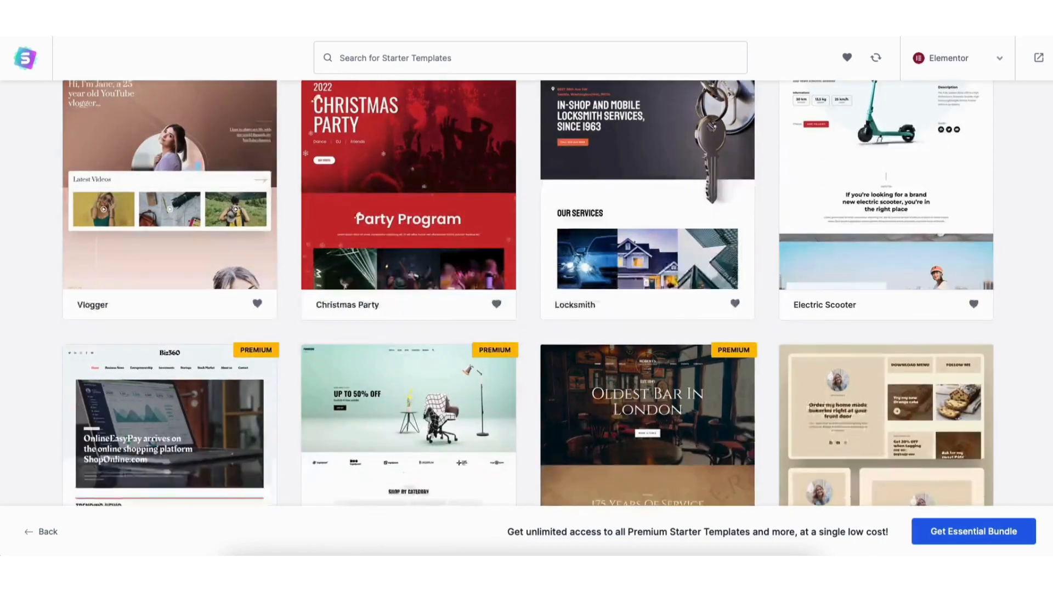
{"action": "scroll", "coordinate": [526, 291], "scroll_direction": "down", "scroll_amount": 6}
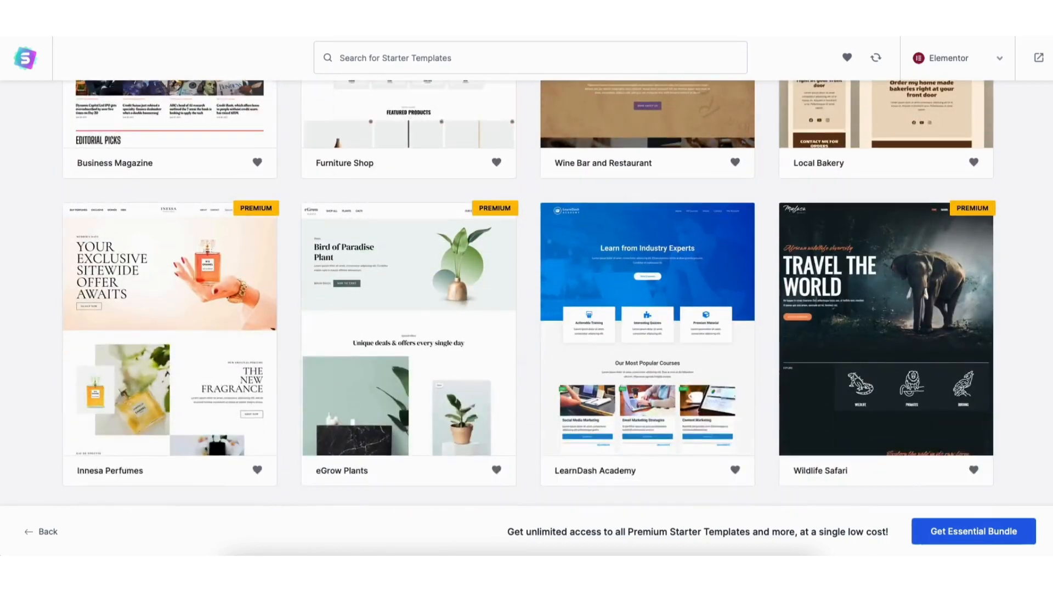
{"action": "scroll", "coordinate": [526, 291], "scroll_direction": "down", "scroll_amount": 7}
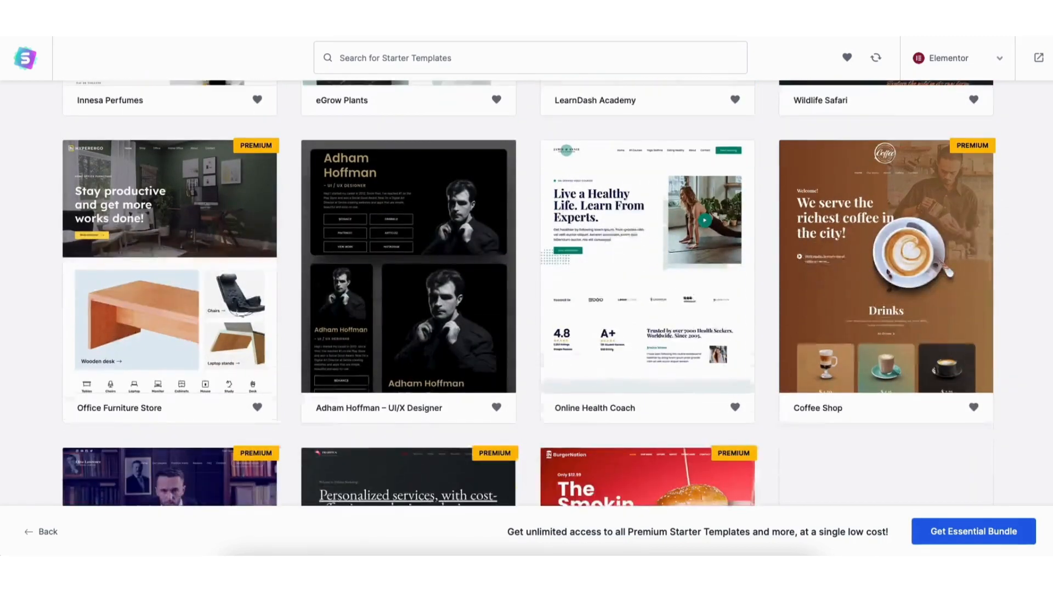
{"action": "scroll", "coordinate": [527, 290], "scroll_direction": "down", "scroll_amount": 7}
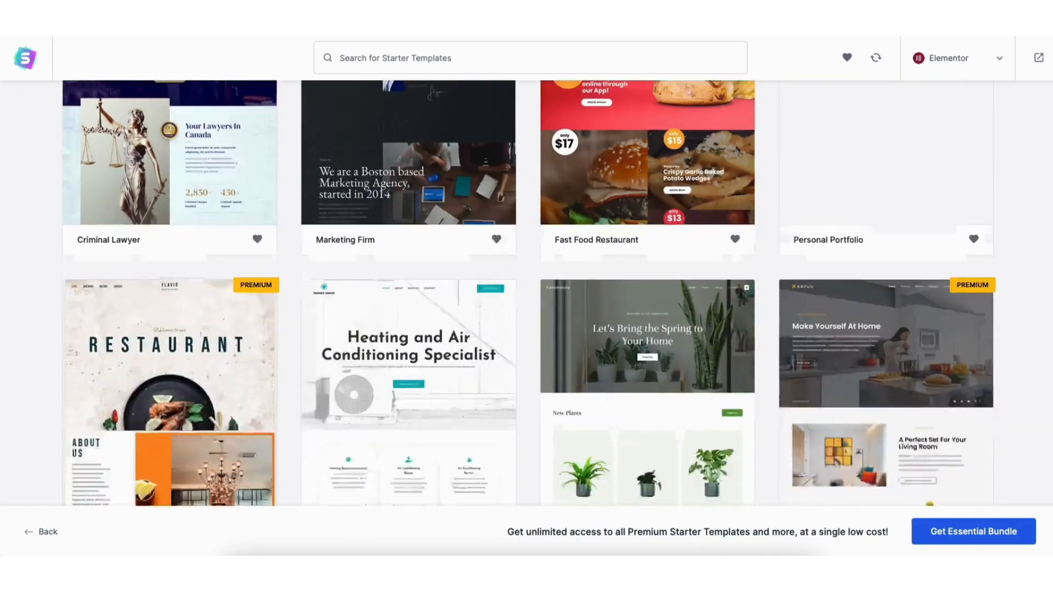
{"action": "scroll", "coordinate": [526, 291], "scroll_direction": "up", "scroll_amount": 15}
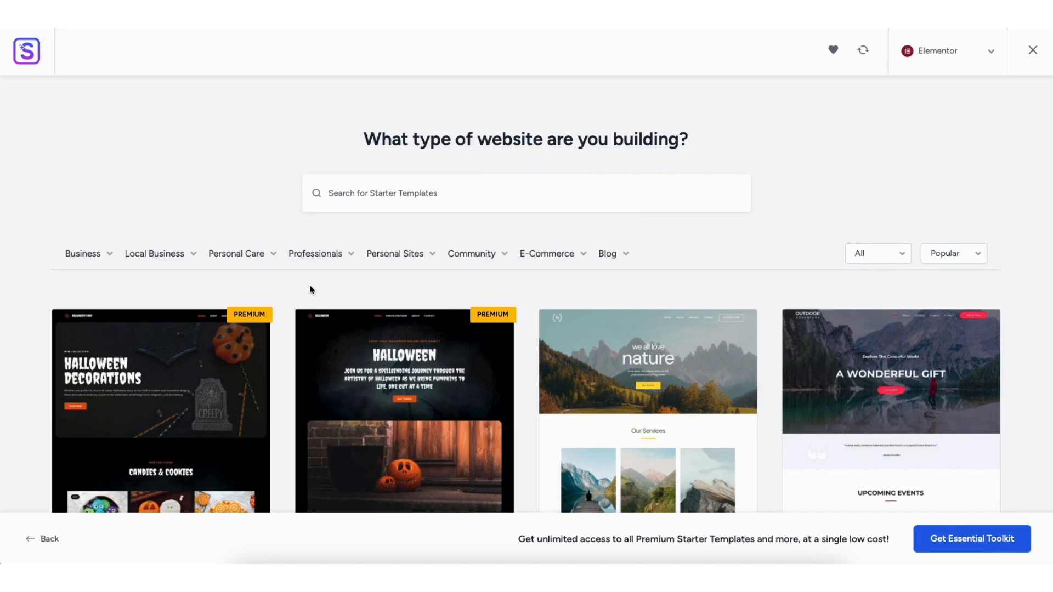
Step: Filter the starter templates by the Business category Construction and look through the matching designs
{"action": "left_click", "coordinate": [92, 259]}
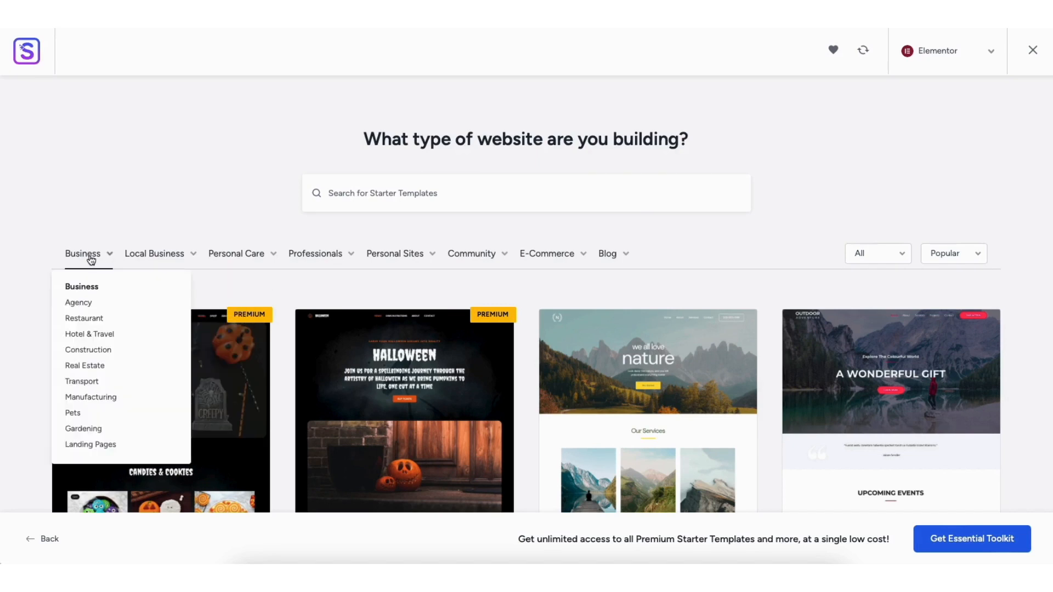
{"action": "left_click", "coordinate": [92, 352]}
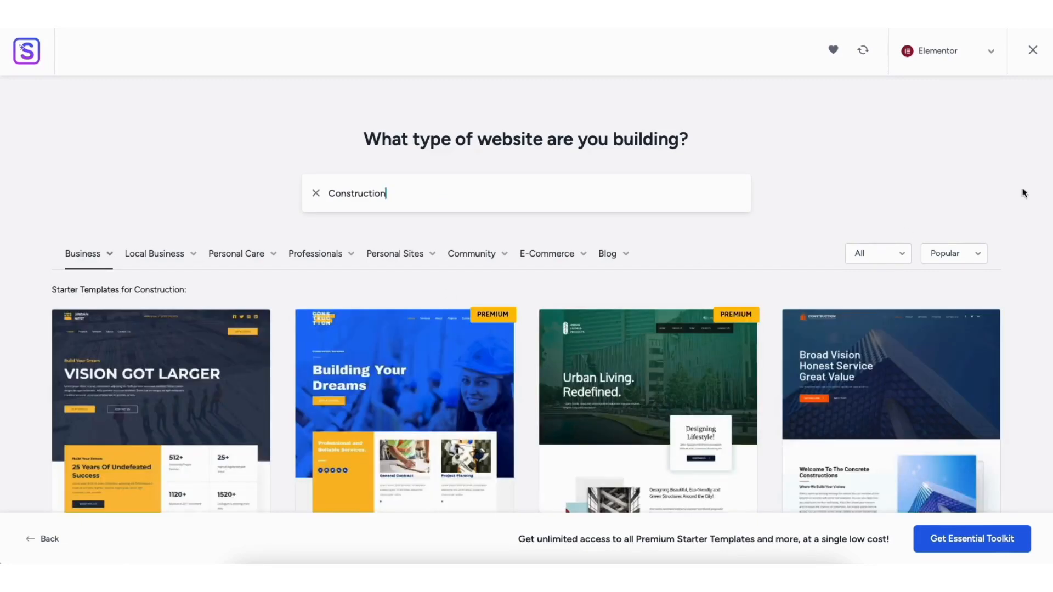
{"action": "scroll", "coordinate": [527, 296], "scroll_direction": "down", "scroll_amount": 7}
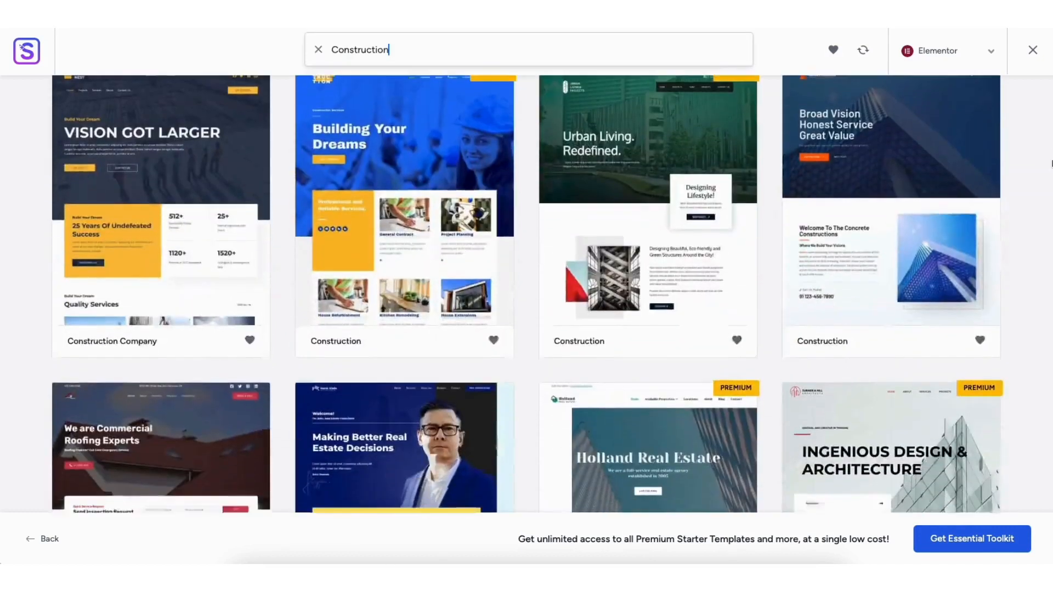
{"action": "scroll", "coordinate": [527, 293], "scroll_direction": "down", "scroll_amount": 6}
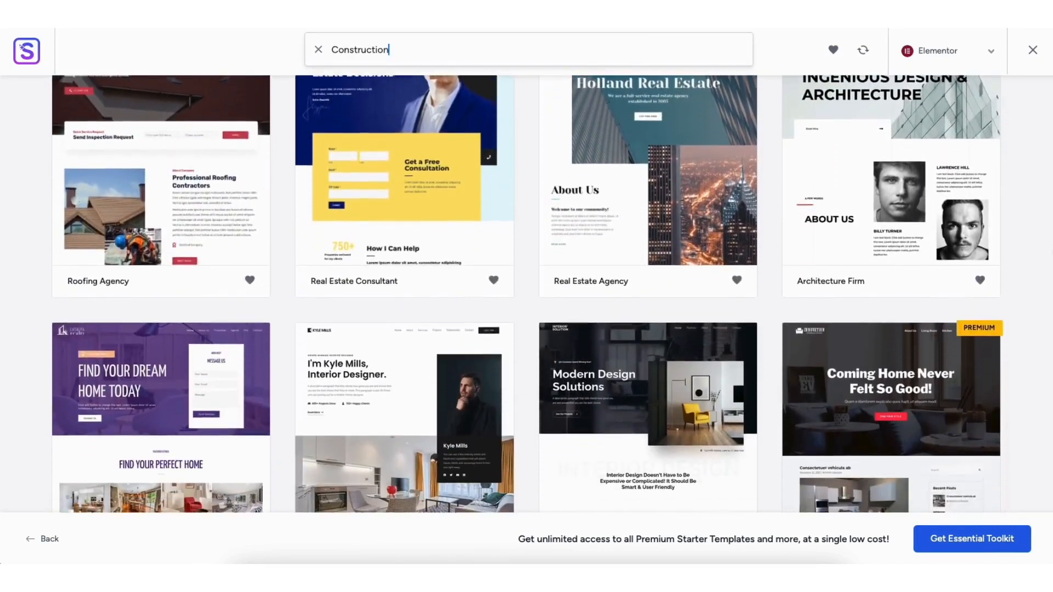
{"action": "scroll", "coordinate": [1046, 158], "scroll_direction": "down", "scroll_amount": 2}
{"action": "scroll", "coordinate": [1046, 158], "scroll_direction": "up", "scroll_amount": 12}
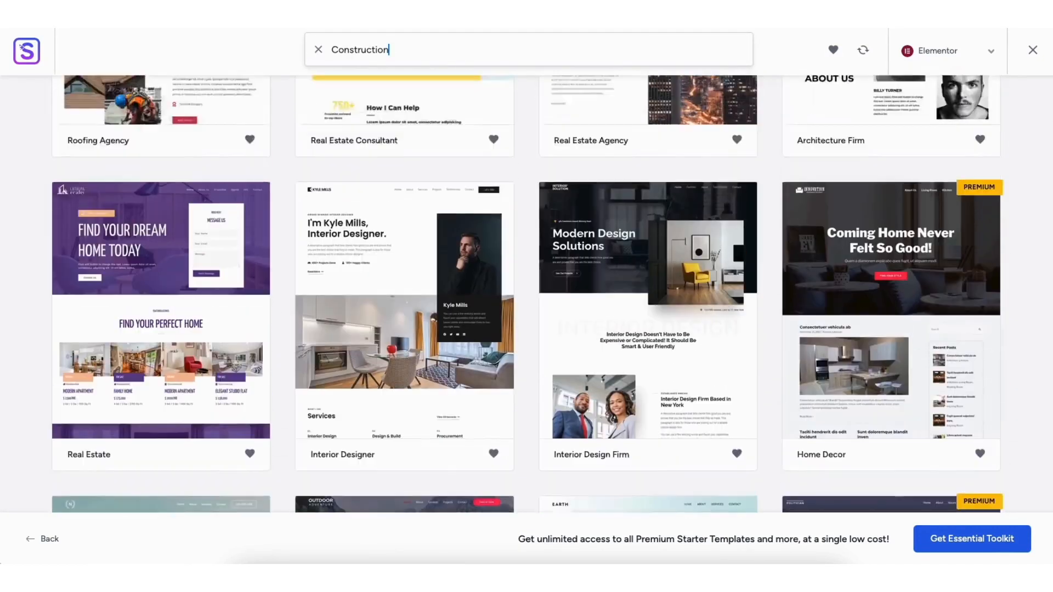
{"action": "scroll", "coordinate": [1045, 157], "scroll_direction": "up", "scroll_amount": 2}
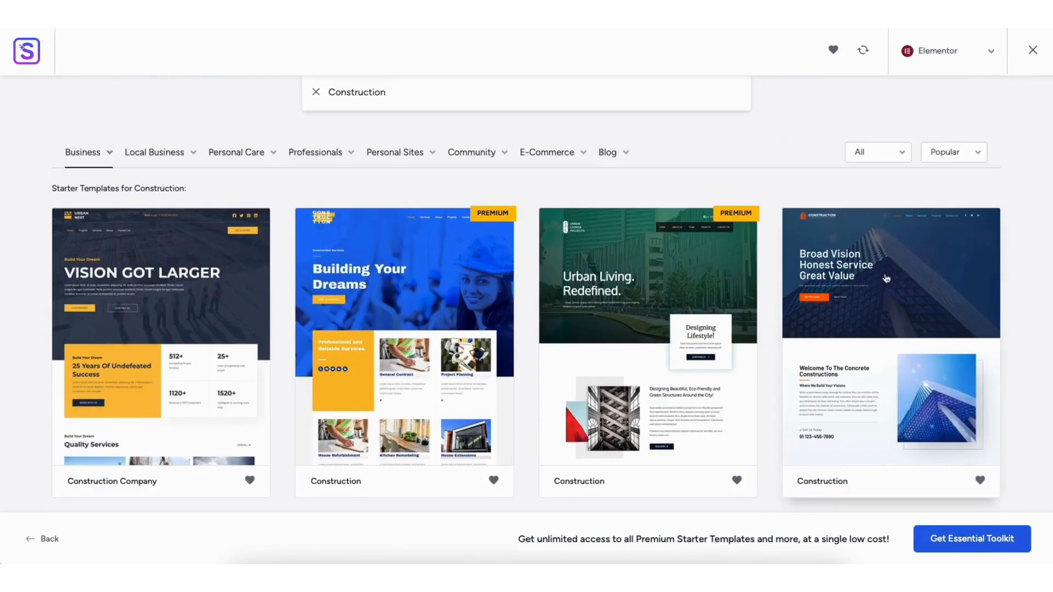
Step: Select the free Construction template with the headline "Broad Vision Honest Service Great Value" and skip the logo upload
{"action": "left_click", "coordinate": [850, 305]}
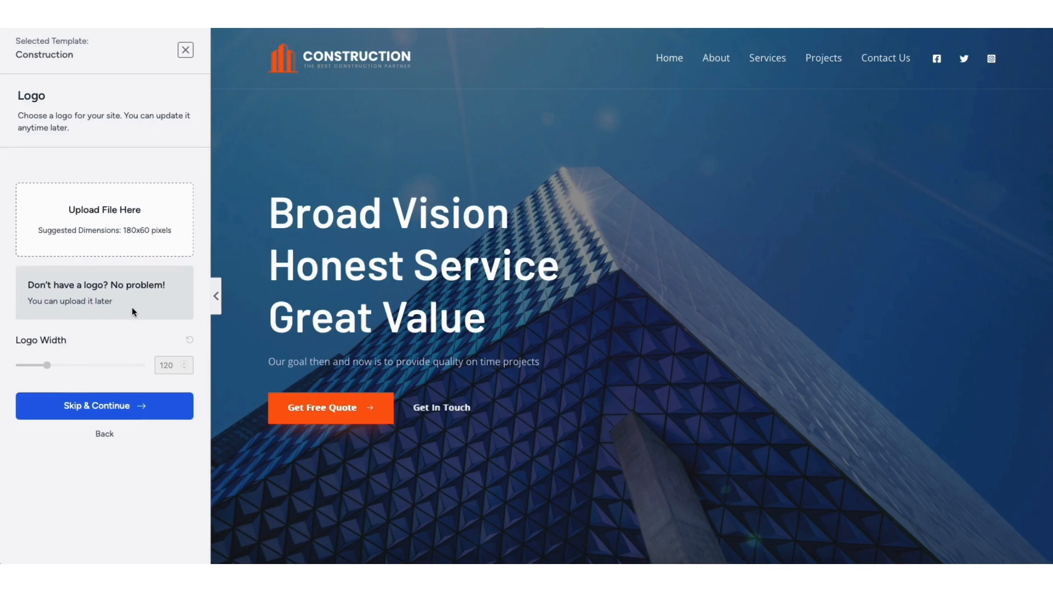
{"action": "left_click", "coordinate": [108, 405]}
Step: Look through the alternative color palettes offered for the Construction template
{"action": "left_click", "coordinate": [58, 245]}
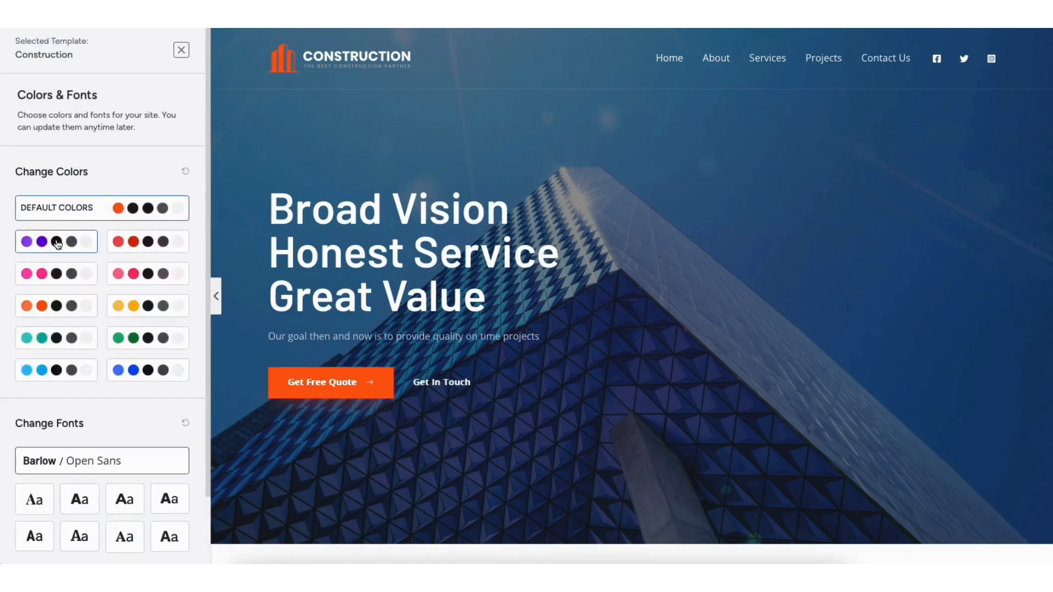
{"action": "left_click", "coordinate": [56, 274]}
{"action": "left_click", "coordinate": [57, 306]}
{"action": "left_click", "coordinate": [57, 338]}
{"action": "left_click", "coordinate": [70, 371]}
{"action": "left_click", "coordinate": [147, 340]}
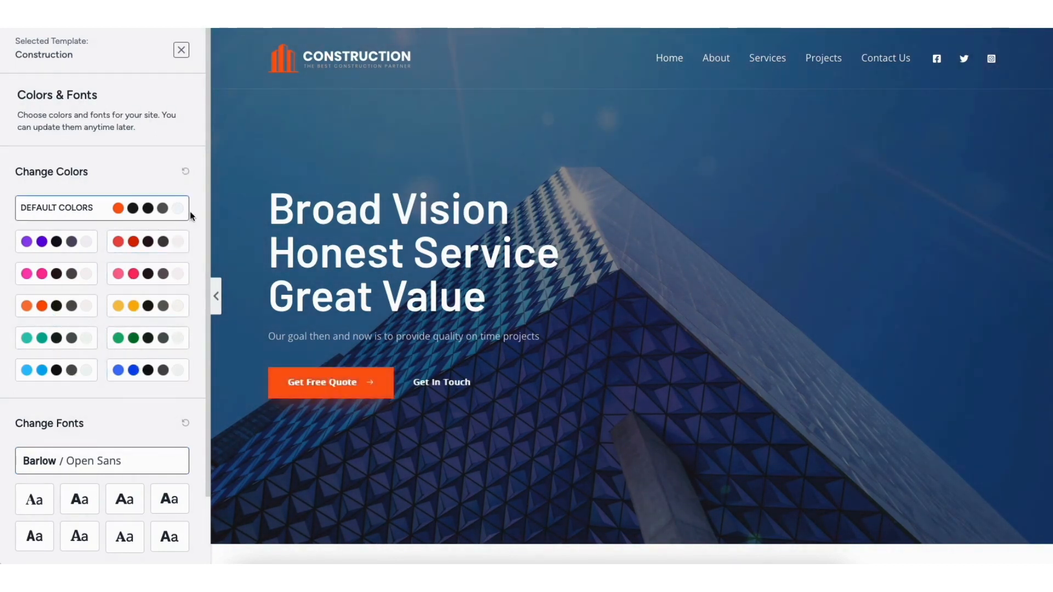
Step: Keep the default colors and the Barlow / Open Sans fonts, and build the website with all advanced import options enabled
{"action": "left_click_drag", "start_coordinate": [206, 216], "coordinate": [220, 299]}
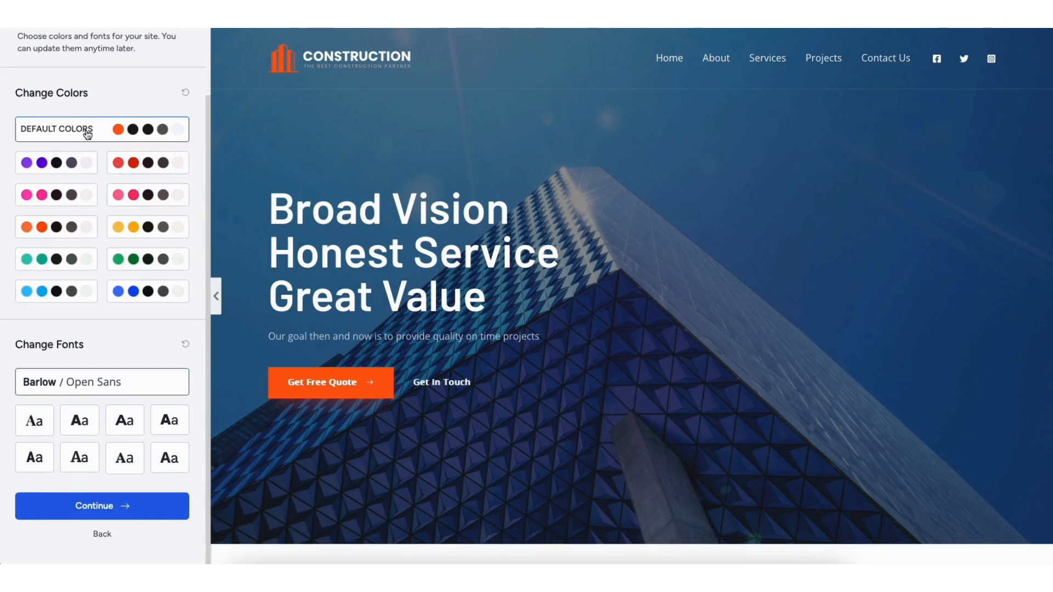
{"action": "left_click", "coordinate": [101, 509]}
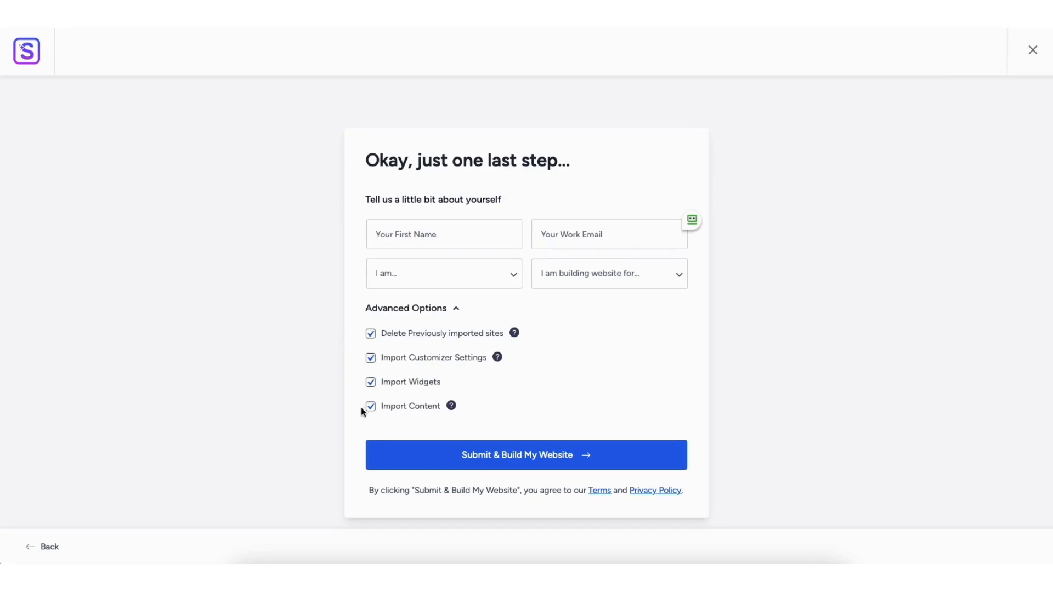
{"action": "left_click", "coordinate": [482, 456]}
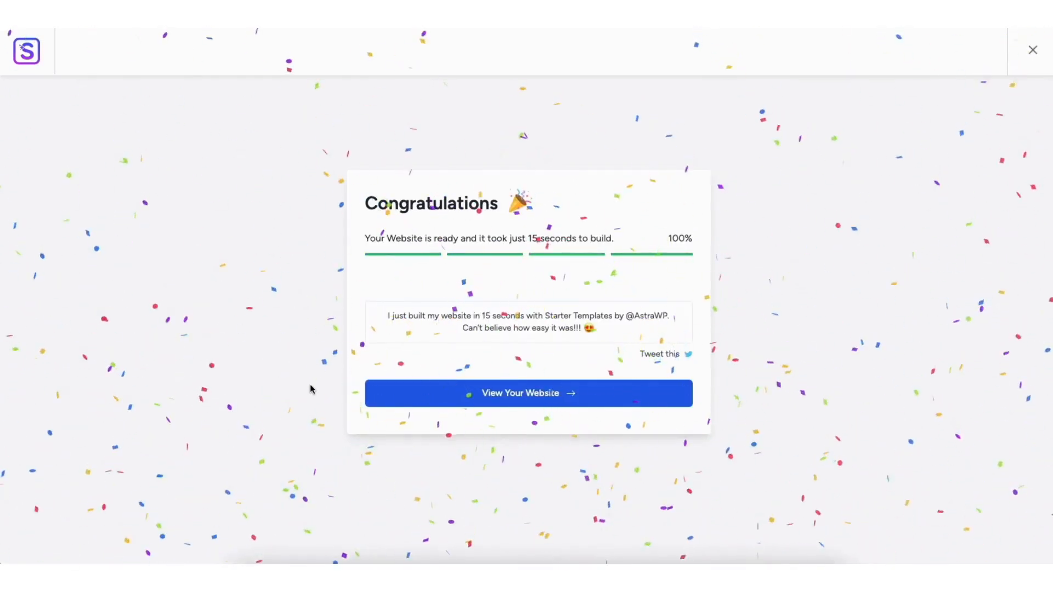
Step: View the newly built website and return to the WordPress dashboard
{"action": "left_click", "coordinate": [445, 401]}
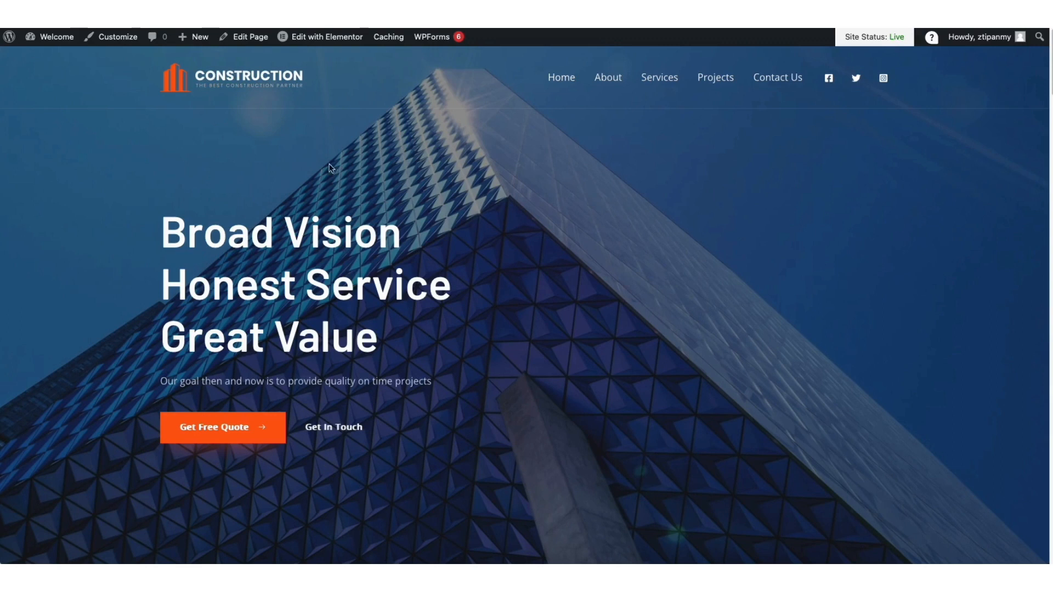
{"action": "mouse_move", "coordinate": [48, 42]}
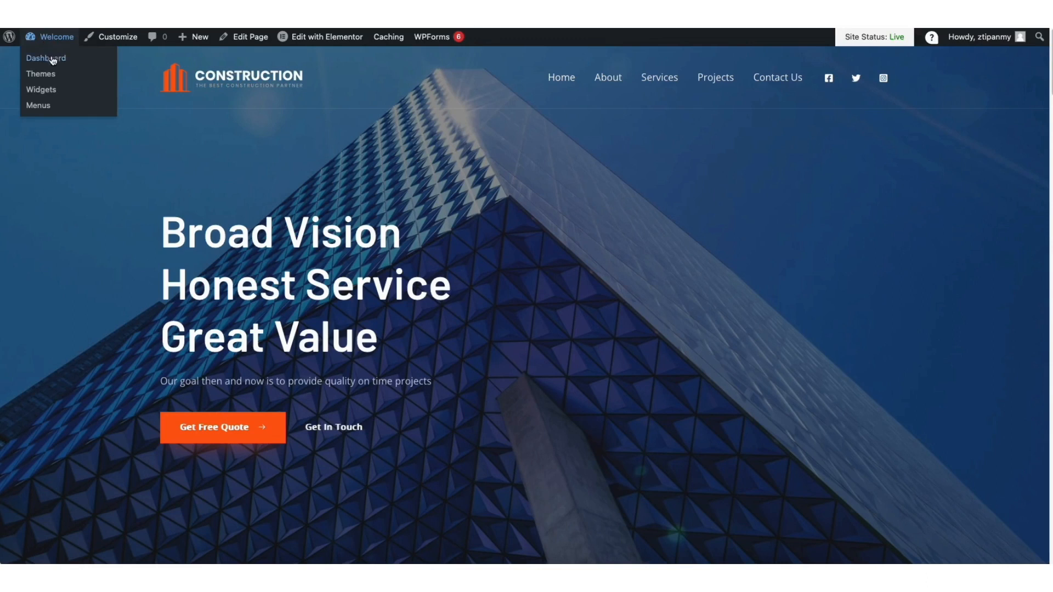
{"action": "left_click", "coordinate": [53, 61]}
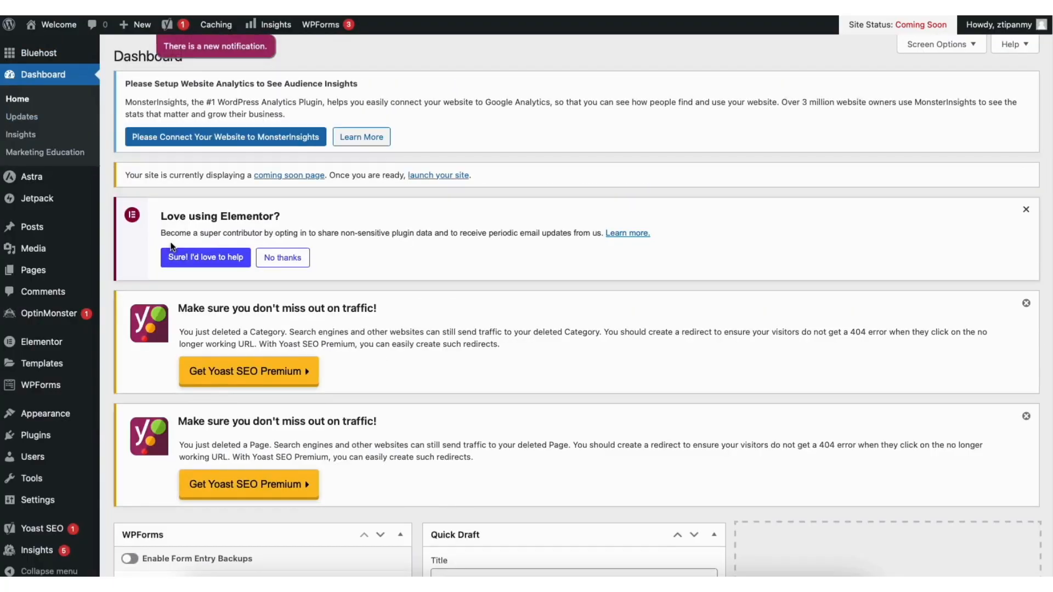
Step: Open Elementor's feature and experiment settings and choose the state of the Editor Top Bar experiment
{"action": "mouse_move", "coordinate": [50, 348]}
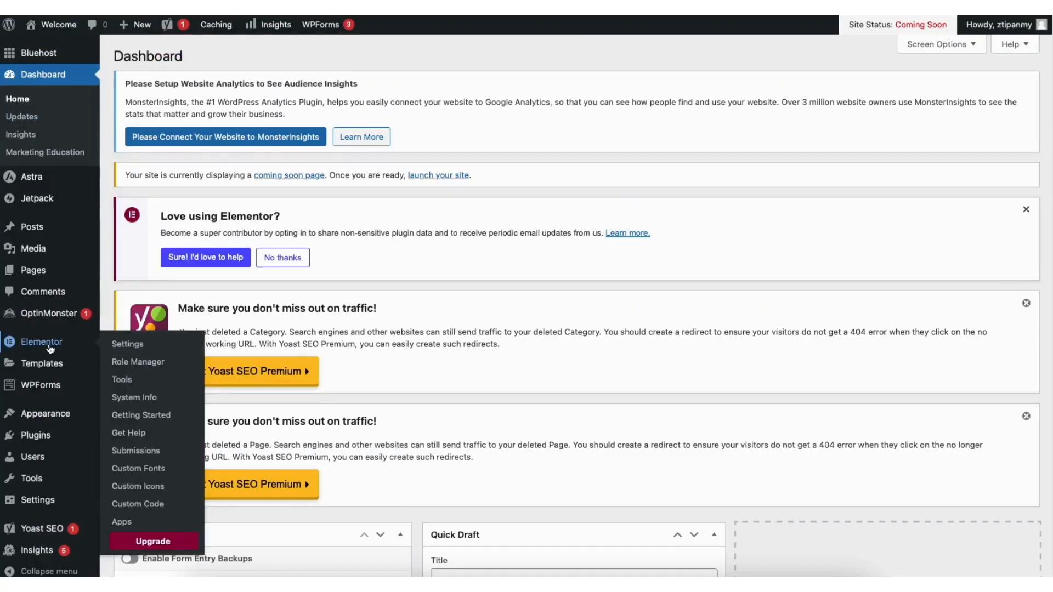
{"action": "left_click", "coordinate": [128, 345]}
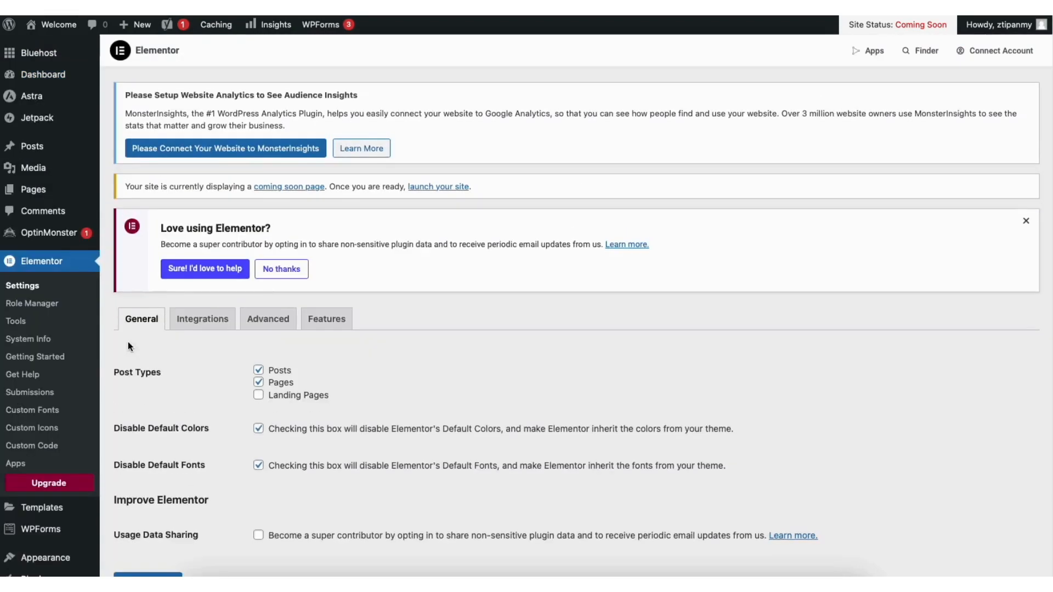
{"action": "left_click", "coordinate": [342, 322]}
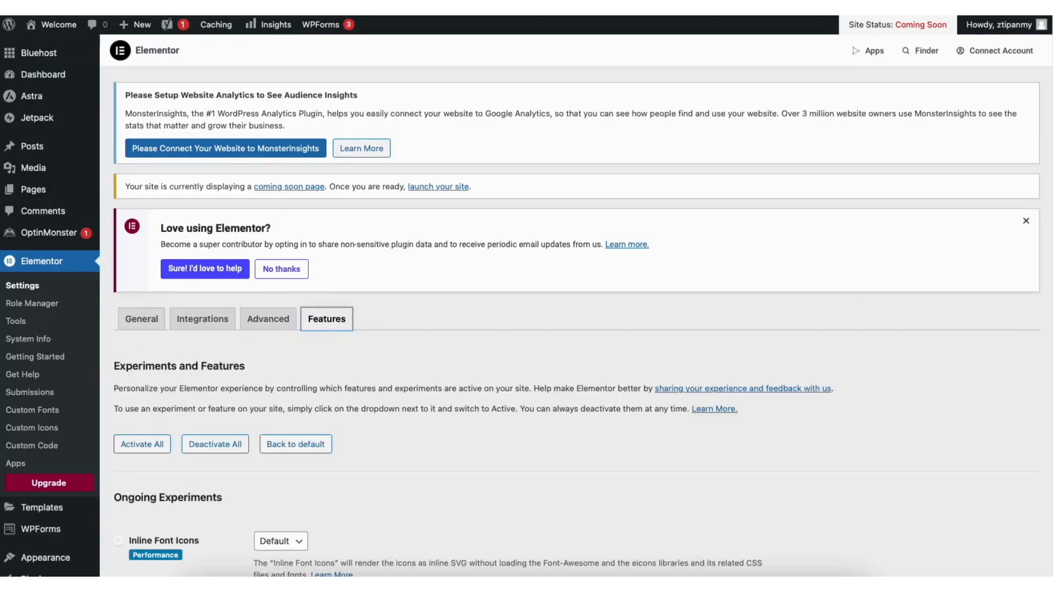
{"action": "scroll", "coordinate": [1048, 223], "scroll_direction": "down", "scroll_amount": 10}
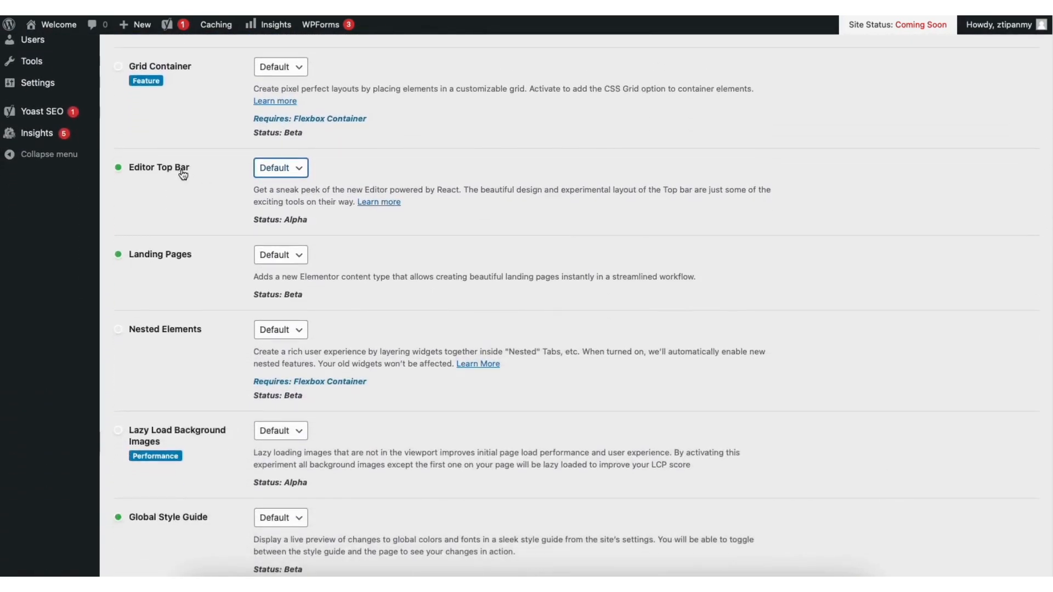
{"action": "left_click", "coordinate": [293, 169]}
{"action": "left_click", "coordinate": [276, 180]}
Step: Check the state options of the Flexbox Container feature and save the Elementor feature settings
{"action": "scroll", "coordinate": [1039, 329], "scroll_direction": "down", "scroll_amount": 10}
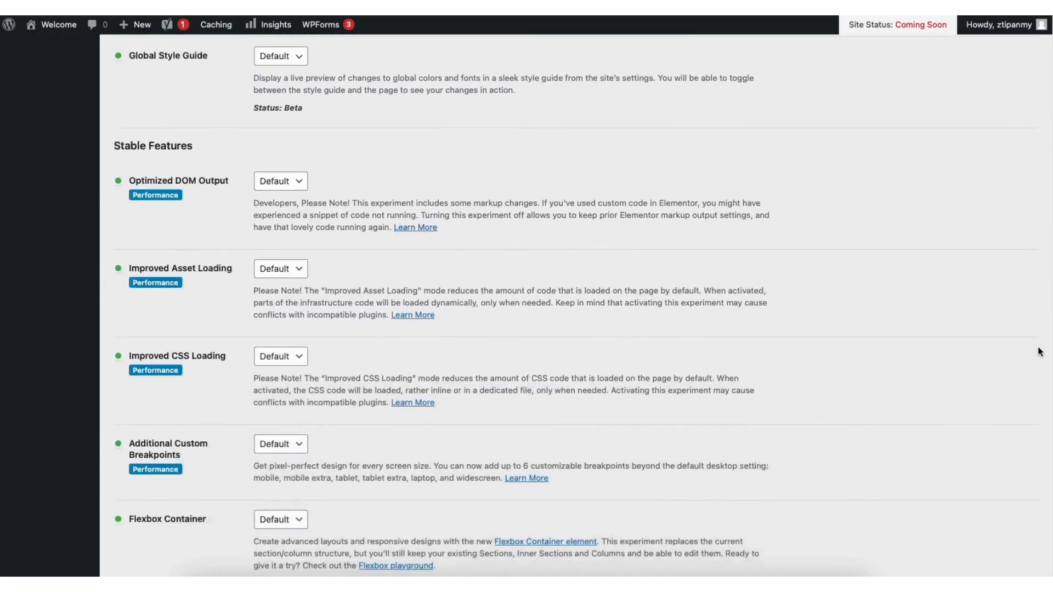
{"action": "scroll", "coordinate": [1038, 379], "scroll_direction": "down", "scroll_amount": 5}
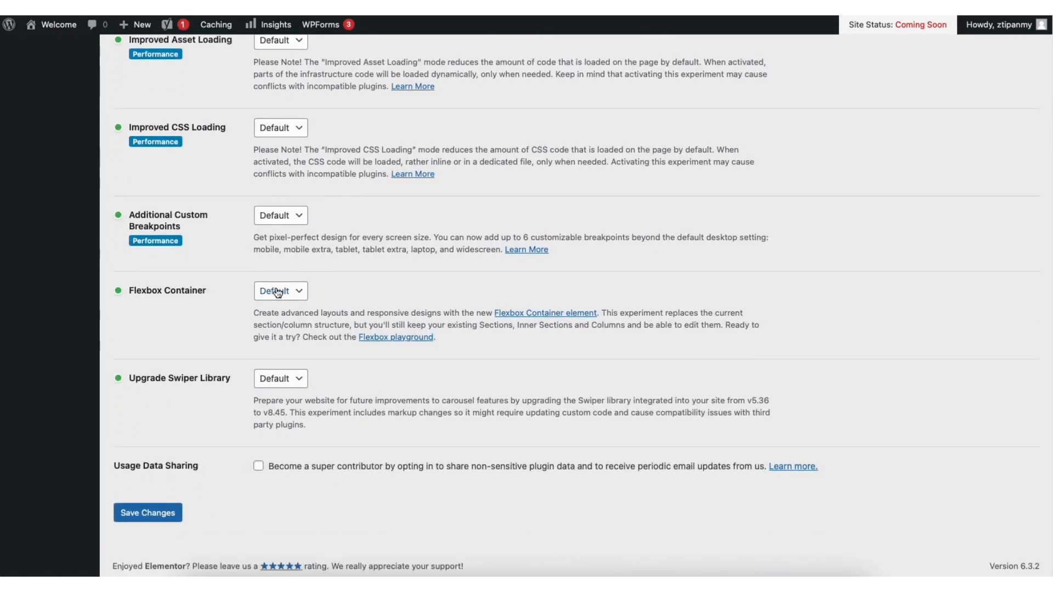
{"action": "left_click", "coordinate": [277, 291]}
{"action": "left_click", "coordinate": [154, 516]}
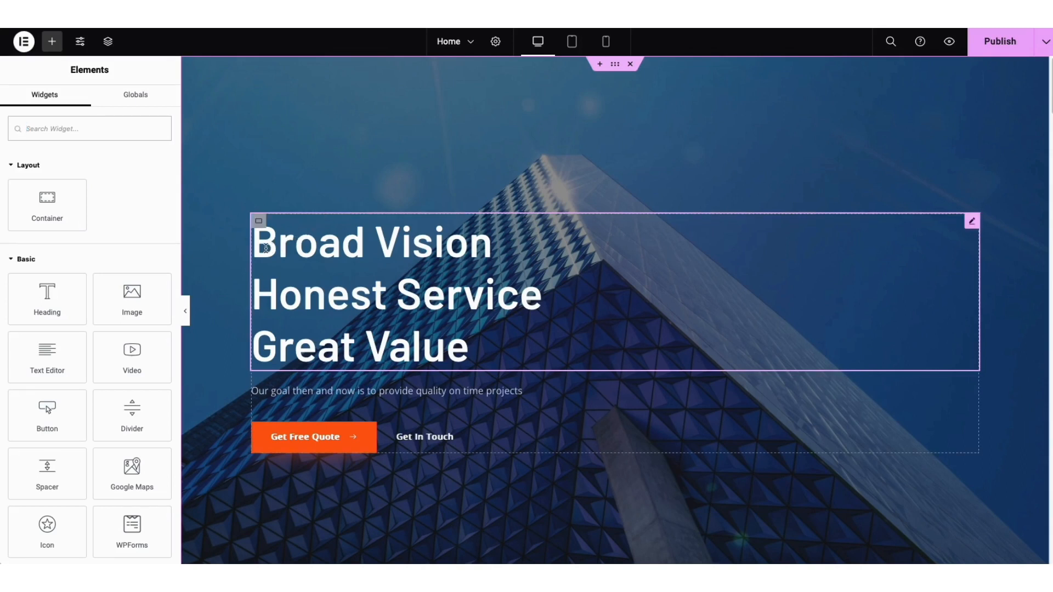
Step: Replace the home page's hero heading text with "My Demo Architecture Website"
{"action": "left_click", "coordinate": [266, 248]}
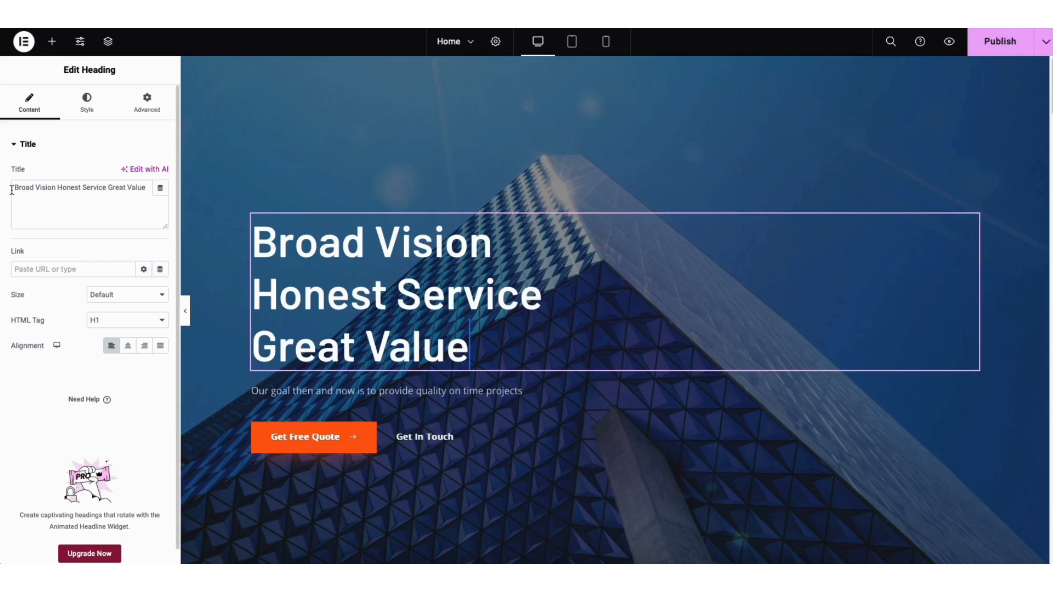
{"action": "left_click_drag", "start_coordinate": [12, 190], "coordinate": [141, 200]}
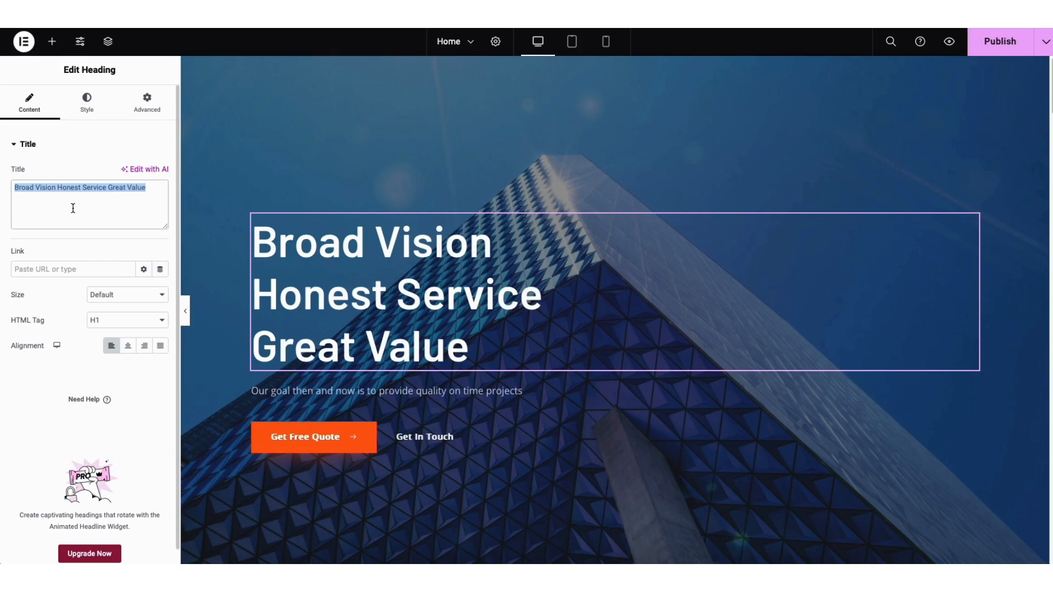
{"action": "key", "text": "BackSpace"}
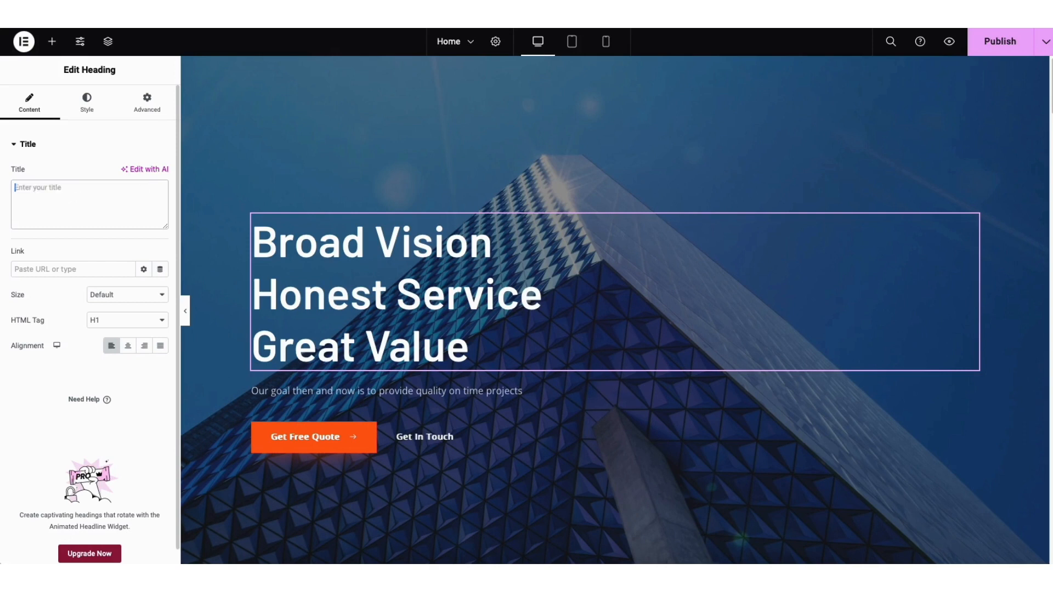
{"action": "type", "text": "My Demo Architecture Website"}
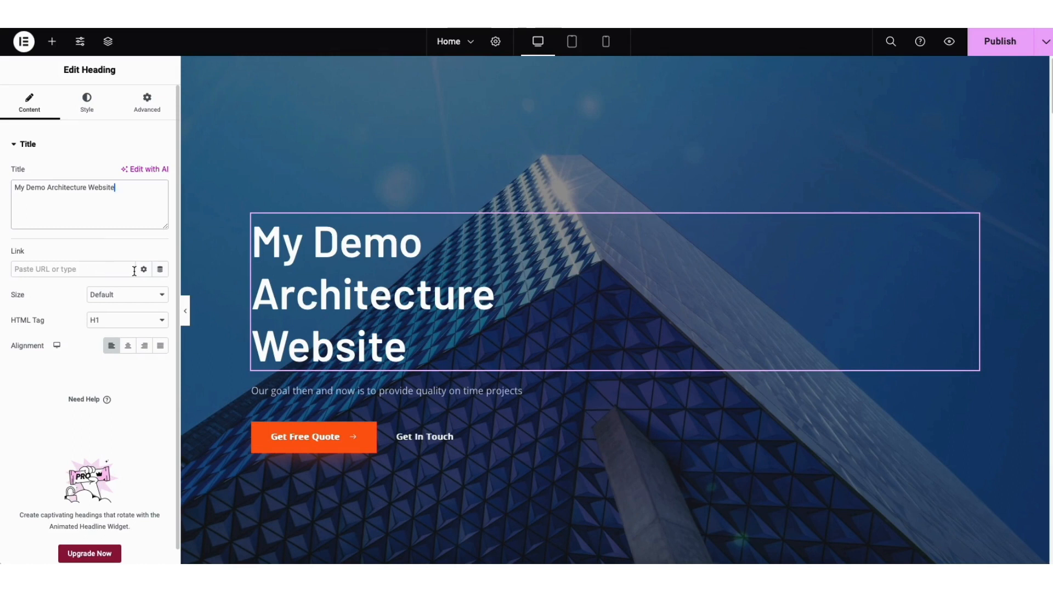
Step: Look through the hero heading's HTML tag, size and typography font family options
{"action": "left_click", "coordinate": [112, 322]}
{"action": "left_click", "coordinate": [109, 322]}
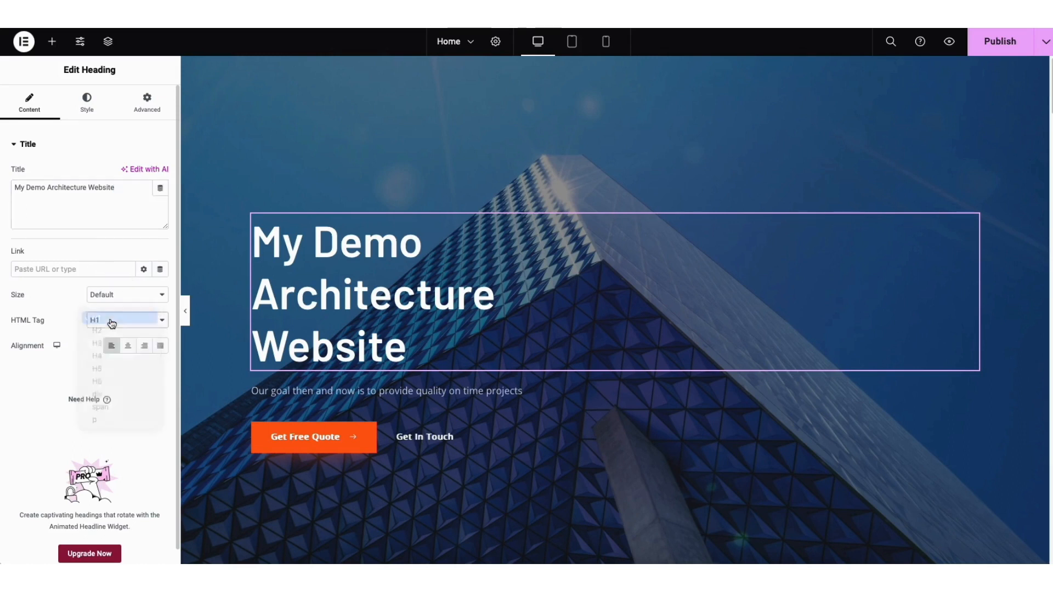
{"action": "left_click", "coordinate": [110, 295]}
{"action": "left_click", "coordinate": [114, 295]}
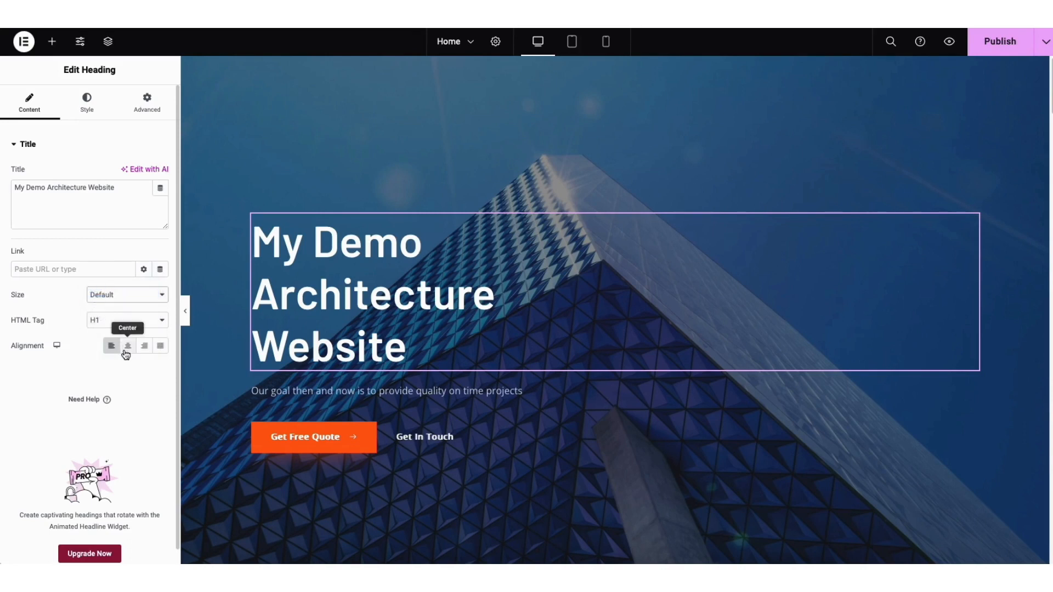
{"action": "left_click", "coordinate": [88, 103]}
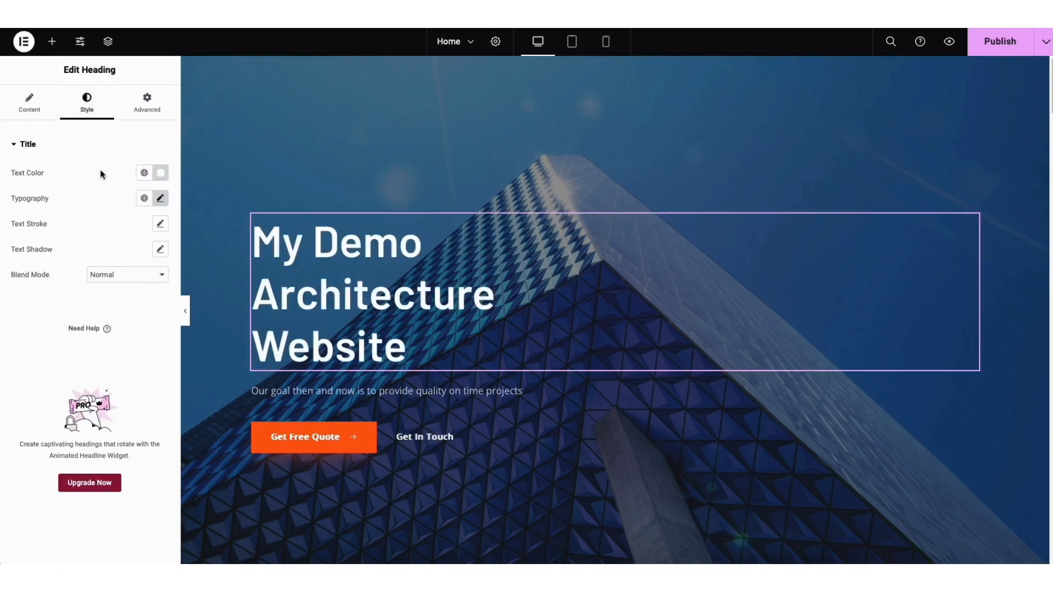
{"action": "left_click", "coordinate": [160, 198]}
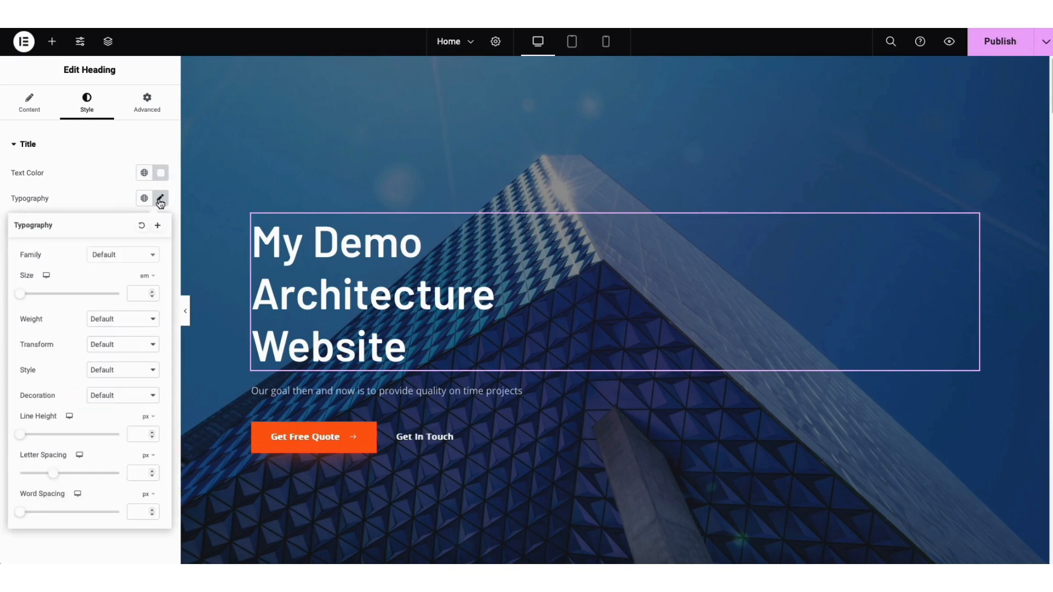
{"action": "left_click", "coordinate": [153, 255]}
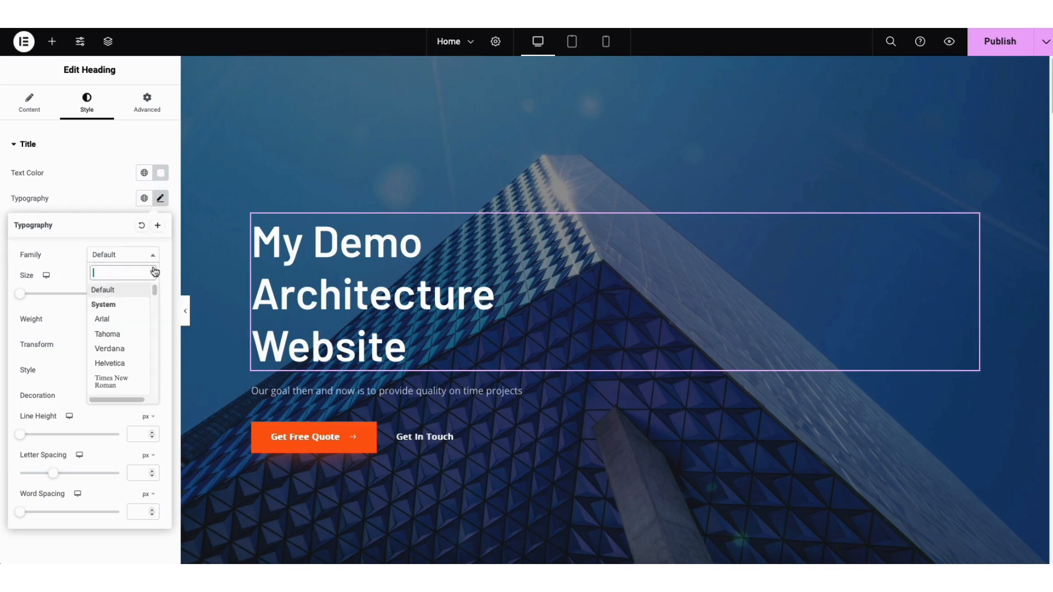
{"action": "left_click_drag", "start_coordinate": [154, 287], "coordinate": [99, 188]}
{"action": "left_click", "coordinate": [99, 187]}
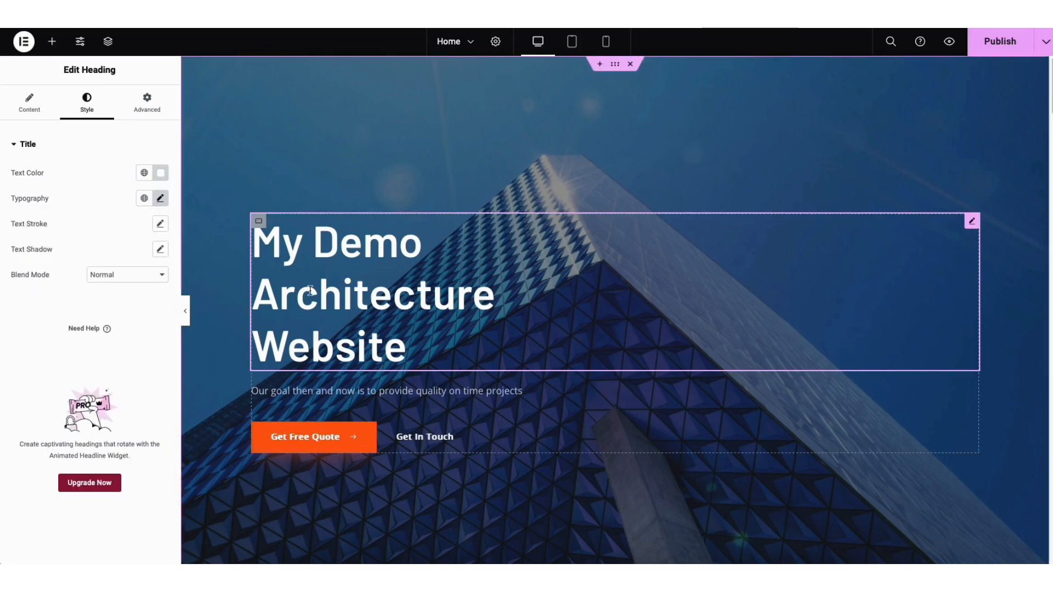
Step: Open the hero container's background styling and try the multi-image slideshow background, returning to the single-image type
{"action": "right_click", "coordinate": [292, 159]}
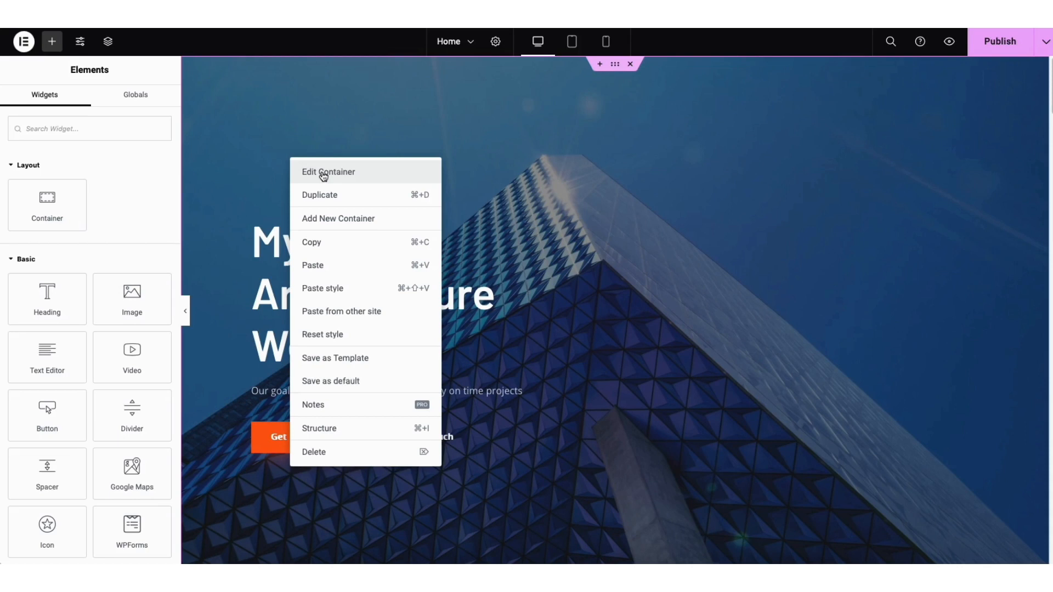
{"action": "left_click", "coordinate": [324, 174]}
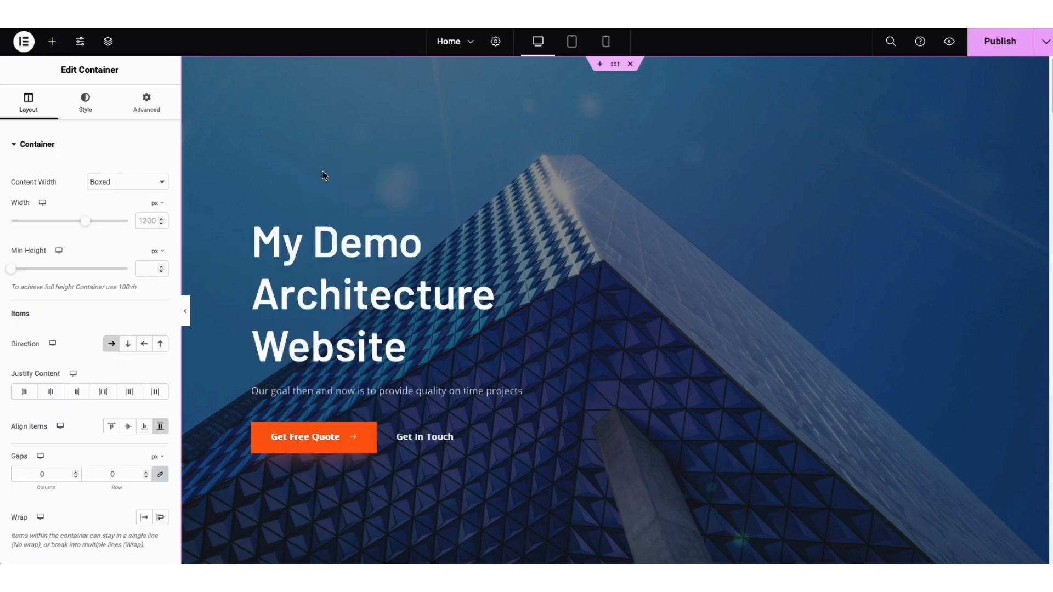
{"action": "left_click", "coordinate": [87, 112]}
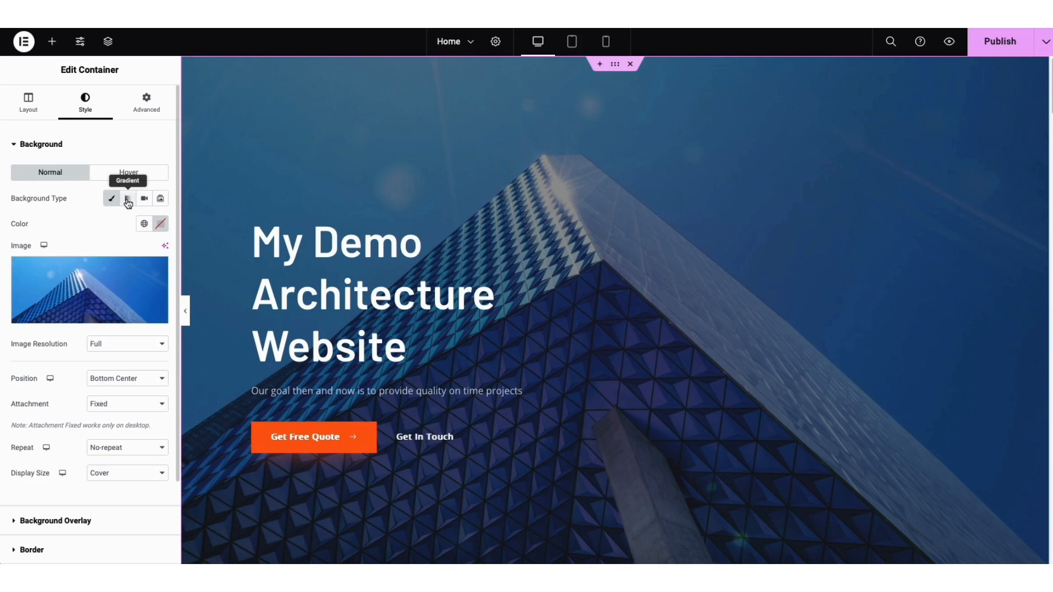
{"action": "left_click", "coordinate": [161, 200]}
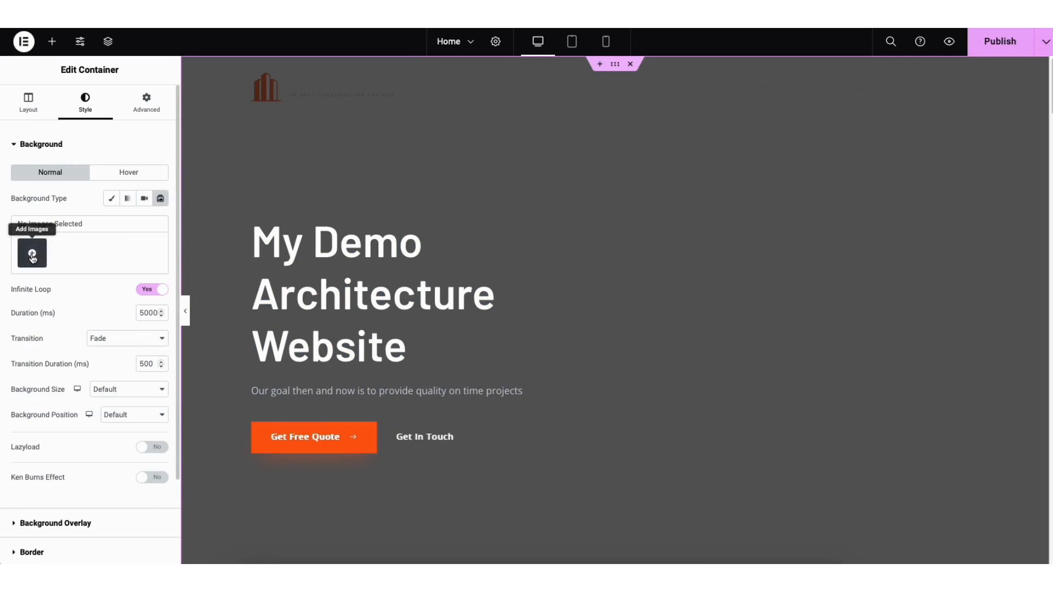
{"action": "left_click", "coordinate": [112, 199]}
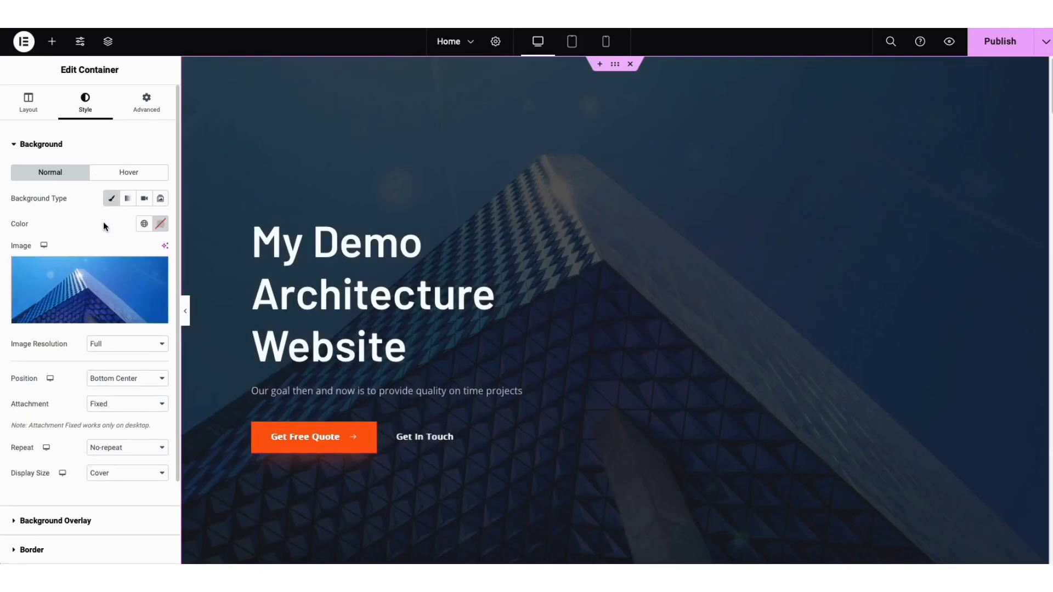
Step: Choose home-bg-1.jpg from the media library as the hero container's background image
{"action": "mouse_move", "coordinate": [92, 289]}
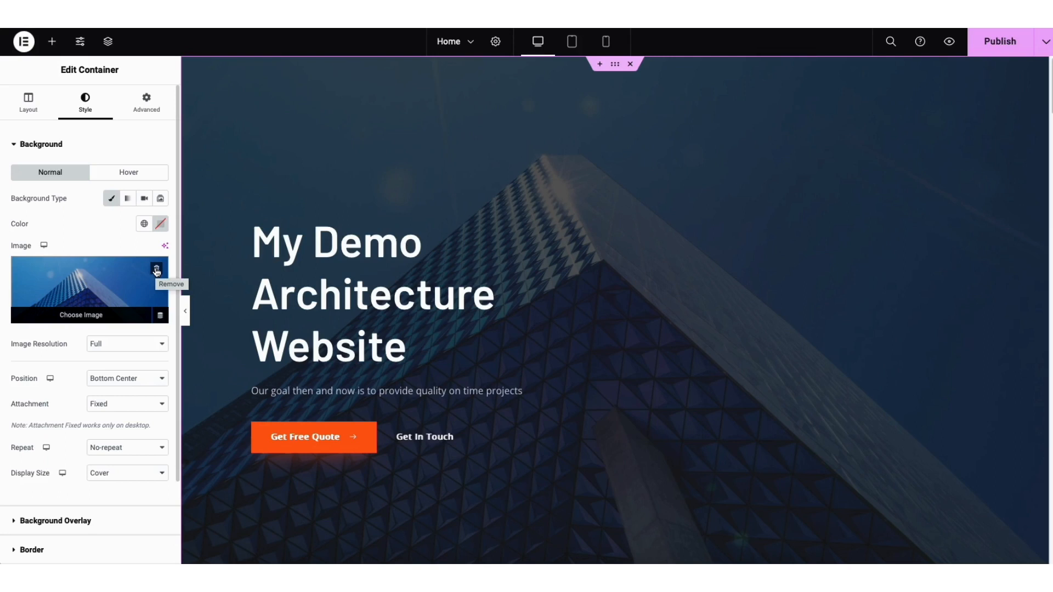
{"action": "left_click", "coordinate": [80, 314]}
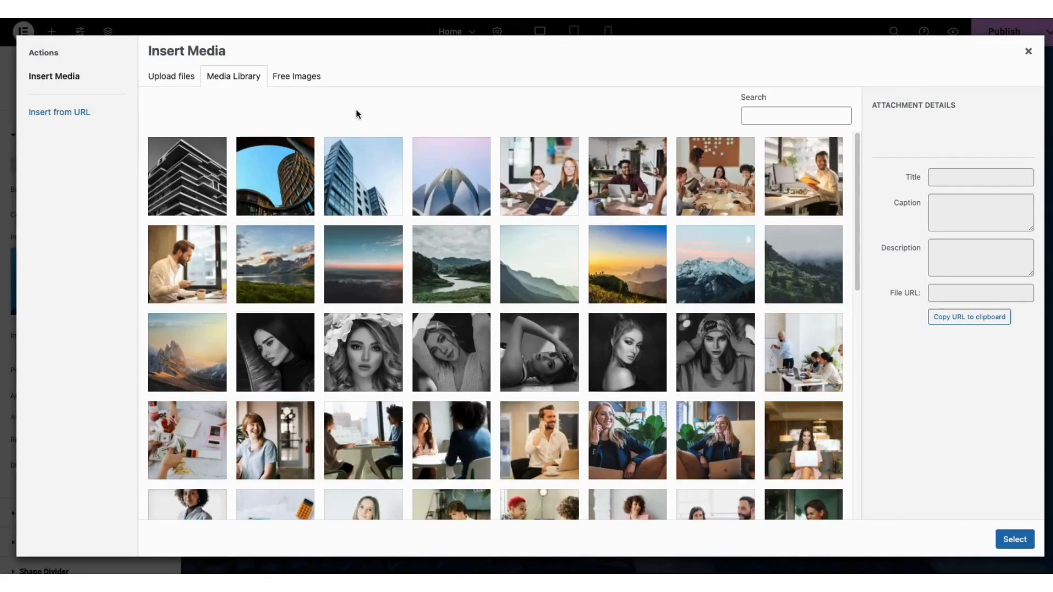
{"action": "left_click", "coordinate": [172, 82]}
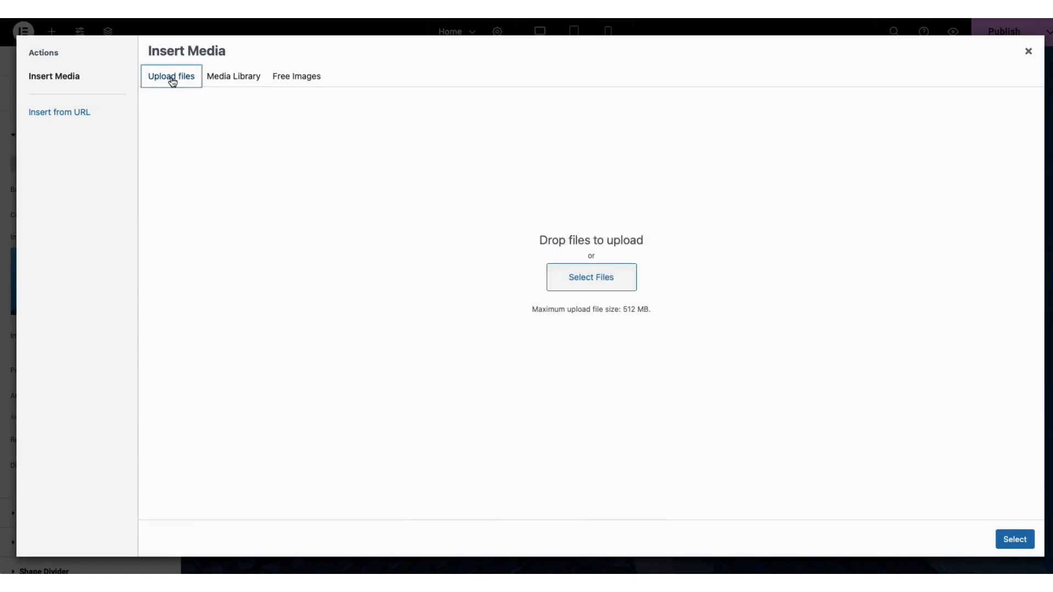
{"action": "left_click", "coordinate": [238, 79]}
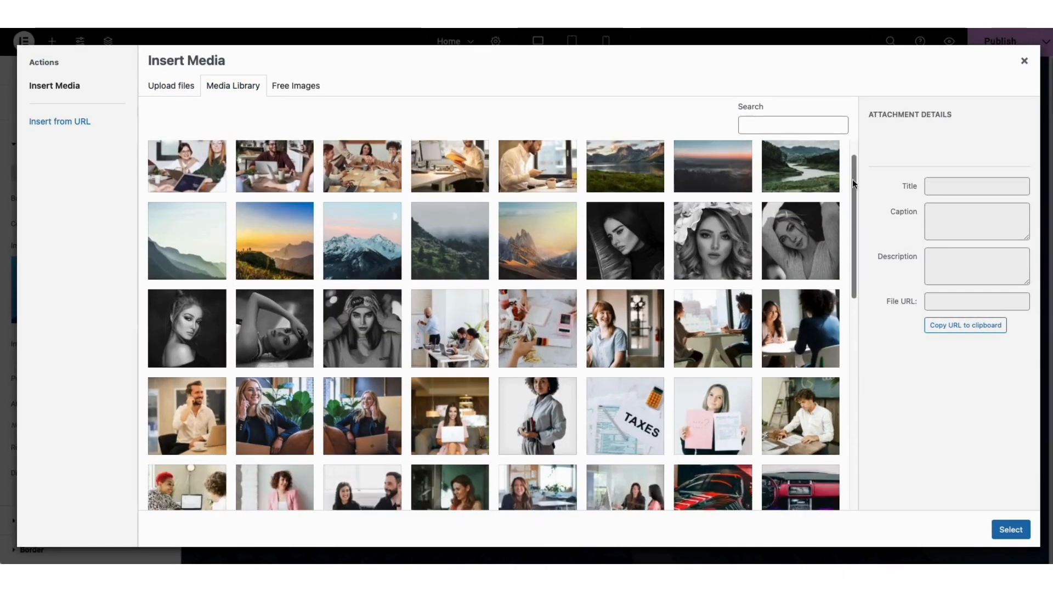
{"action": "left_click_drag", "start_coordinate": [853, 183], "coordinate": [853, 402]}
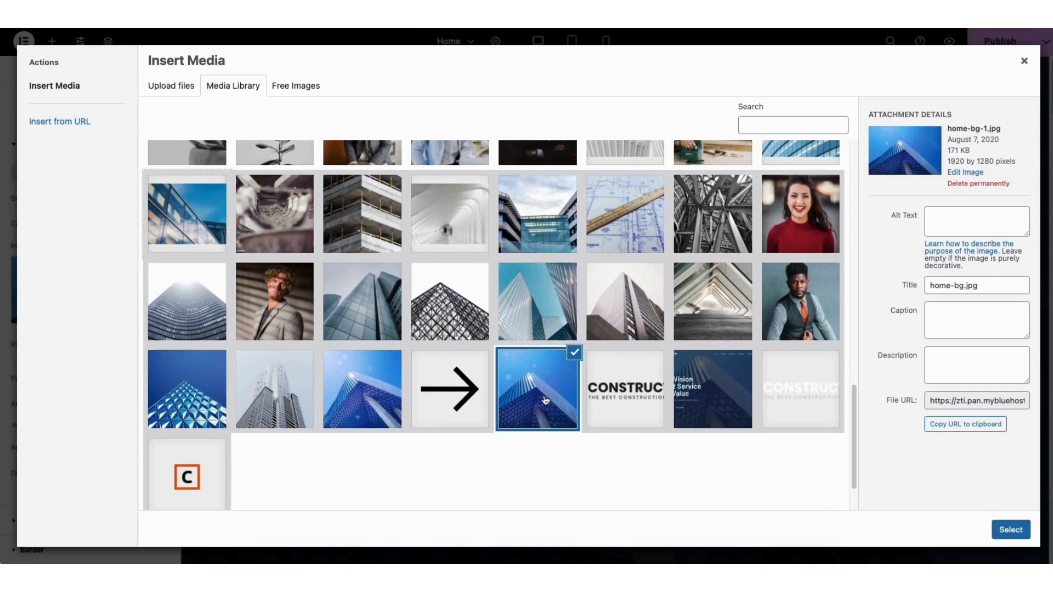
{"action": "left_click", "coordinate": [1008, 530]}
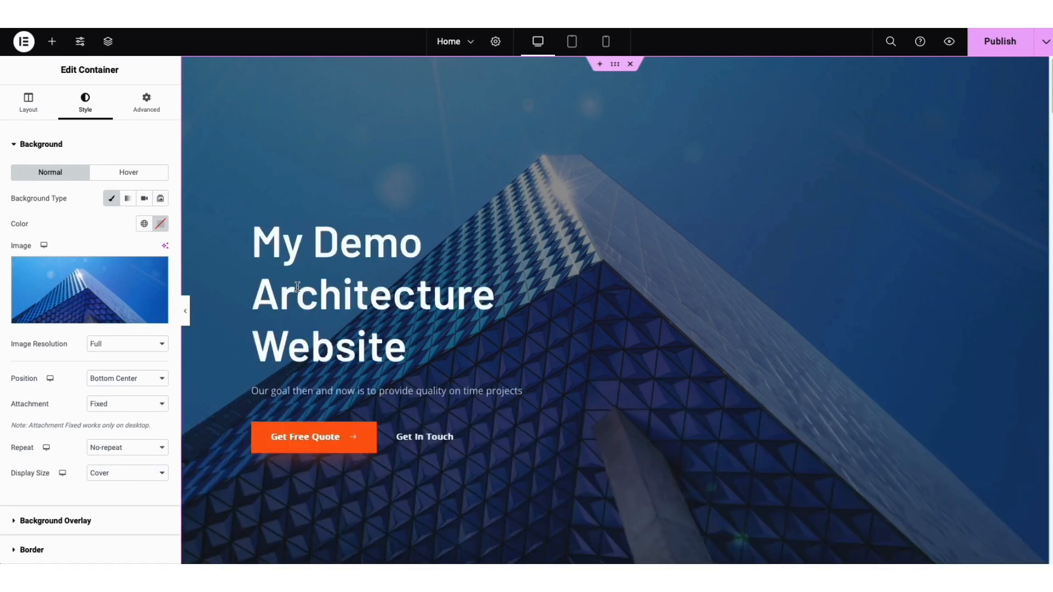
Step: Set the hero container's background overlay color to #222222 and its opacity to 0.49
{"action": "left_click", "coordinate": [71, 522]}
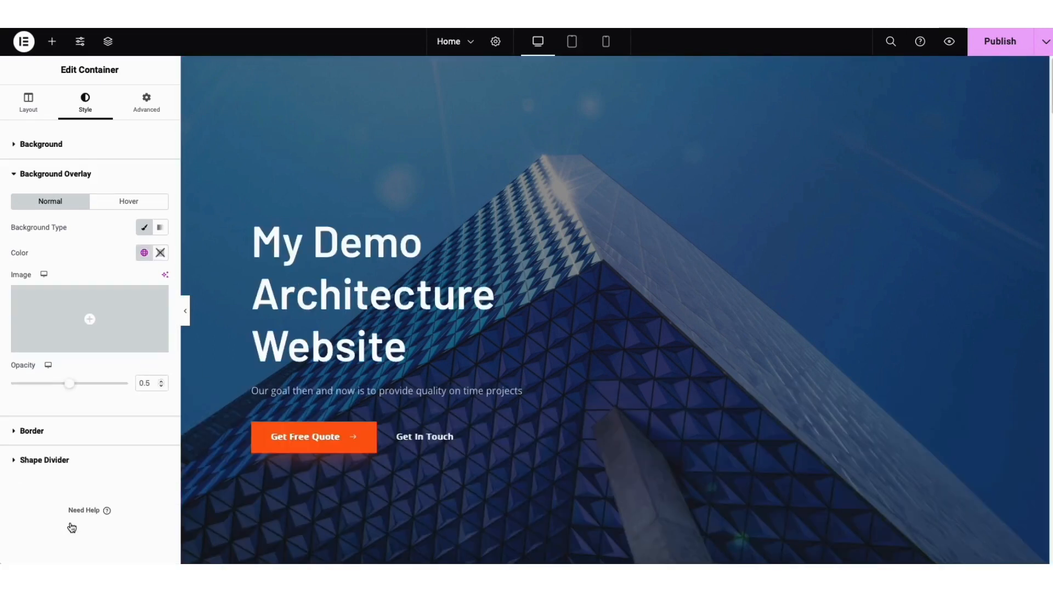
{"action": "left_click", "coordinate": [161, 254]}
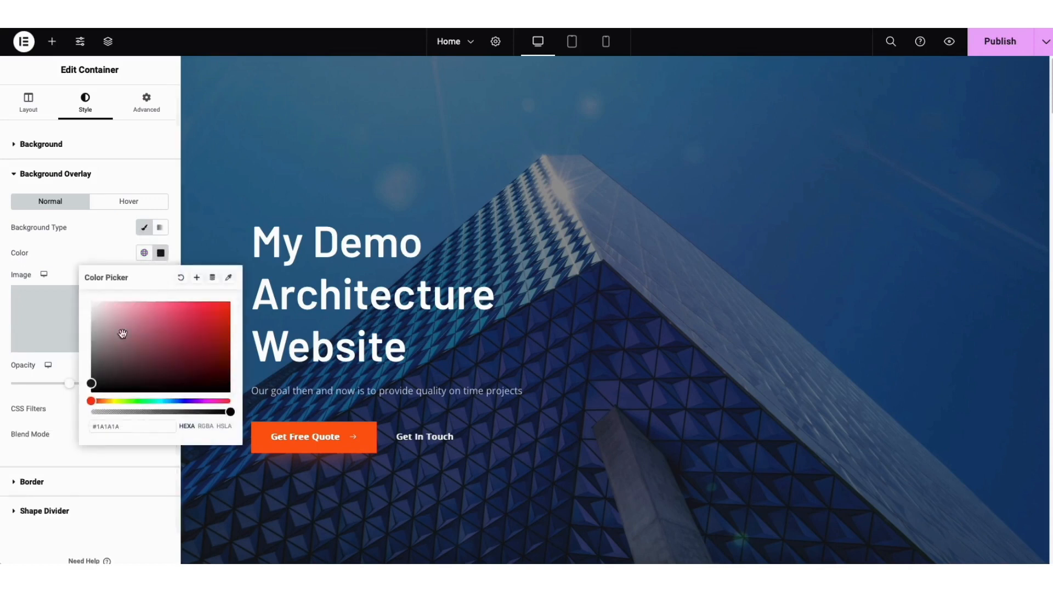
{"action": "mouse_move", "coordinate": [94, 384]}
{"action": "left_mouse_down"}
{"action": "mouse_move", "coordinate": [181, 327]}
{"action": "mouse_move", "coordinate": [92, 380]}
{"action": "left_mouse_up"}
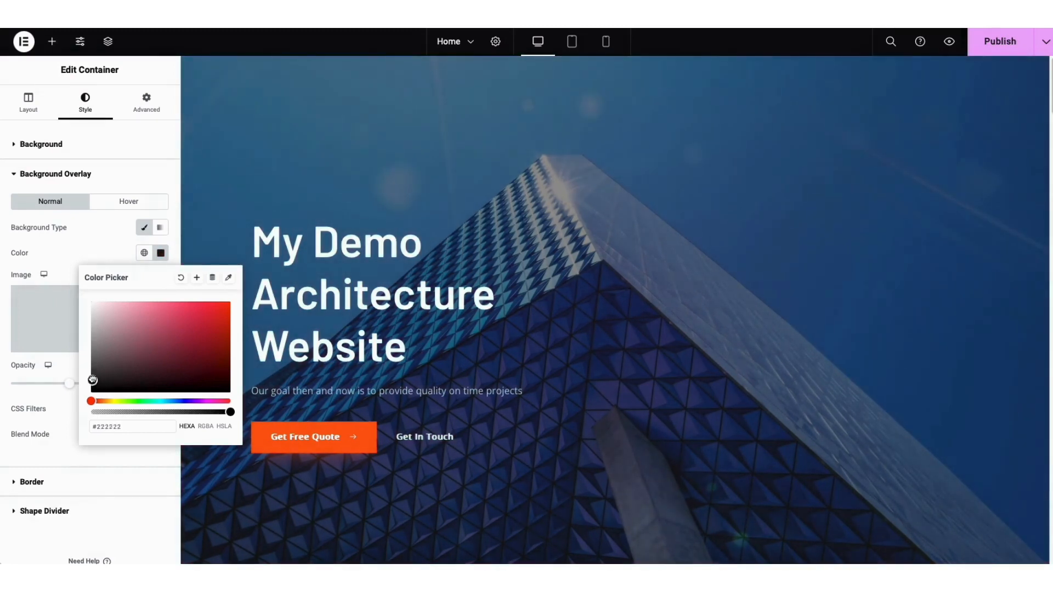
{"action": "left_click", "coordinate": [61, 253]}
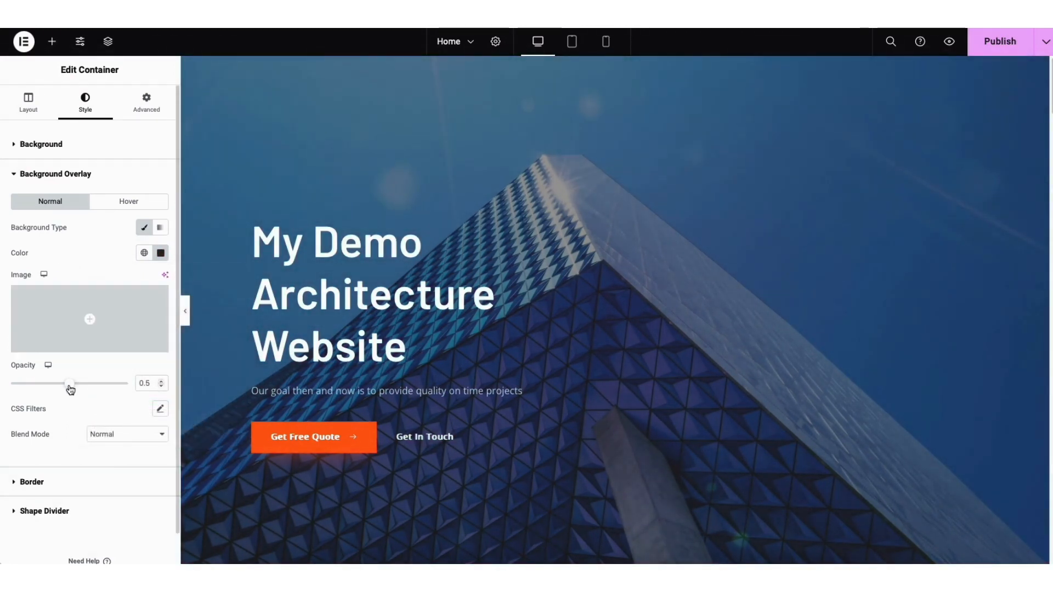
{"action": "mouse_move", "coordinate": [68, 385]}
{"action": "left_mouse_down"}
{"action": "mouse_move", "coordinate": [34, 389]}
{"action": "mouse_move", "coordinate": [106, 389]}
{"action": "mouse_move", "coordinate": [68, 389]}
{"action": "left_mouse_up"}
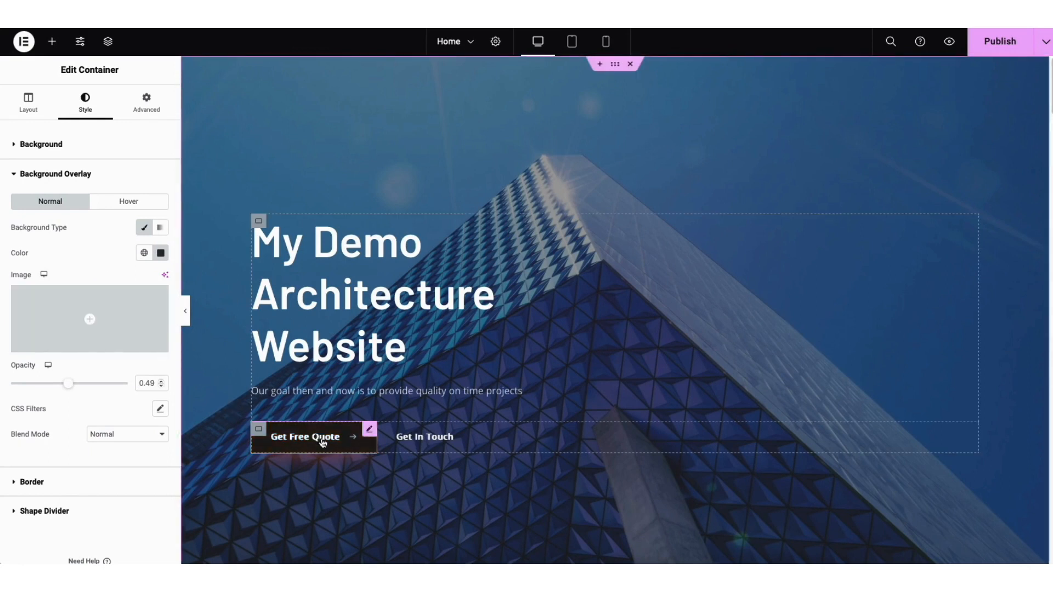
Step: Look through the Get Free Quote button's text, link options and size choices
{"action": "left_click", "coordinate": [367, 432]}
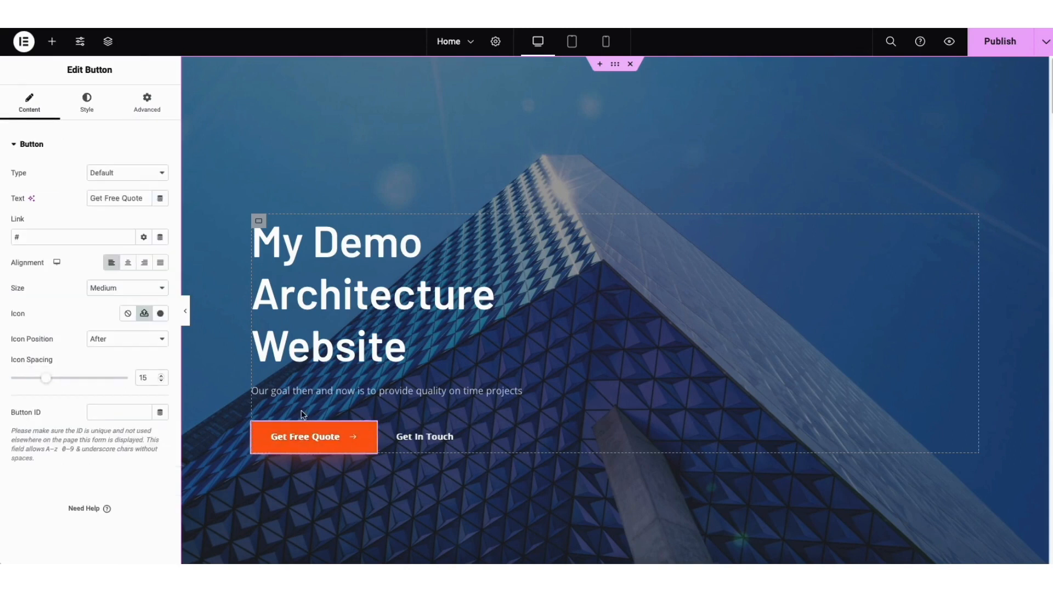
{"action": "left_click_drag", "start_coordinate": [94, 199], "coordinate": [146, 200]}
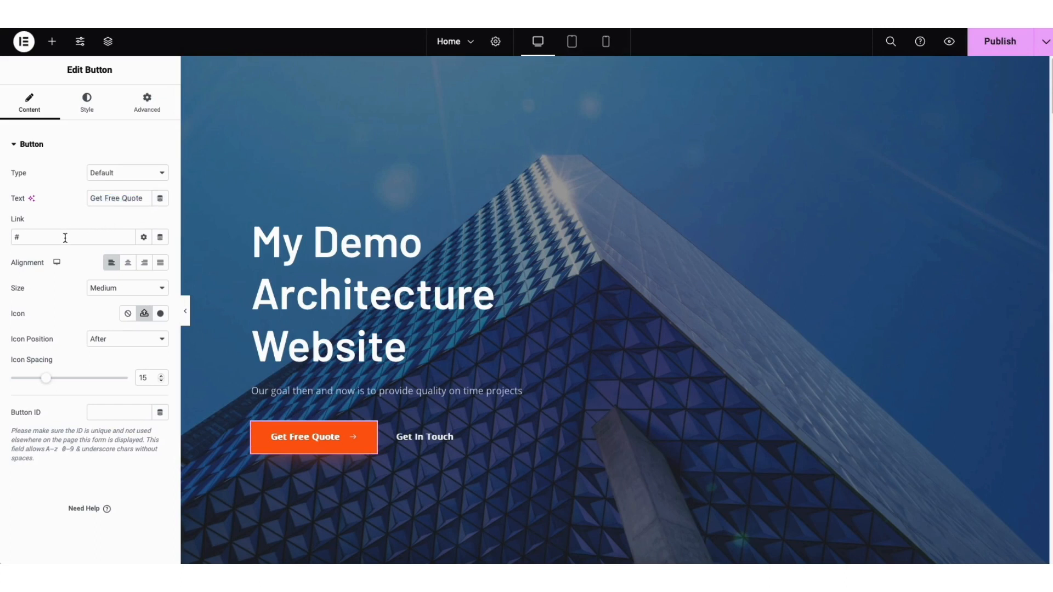
{"action": "left_click", "coordinate": [144, 240]}
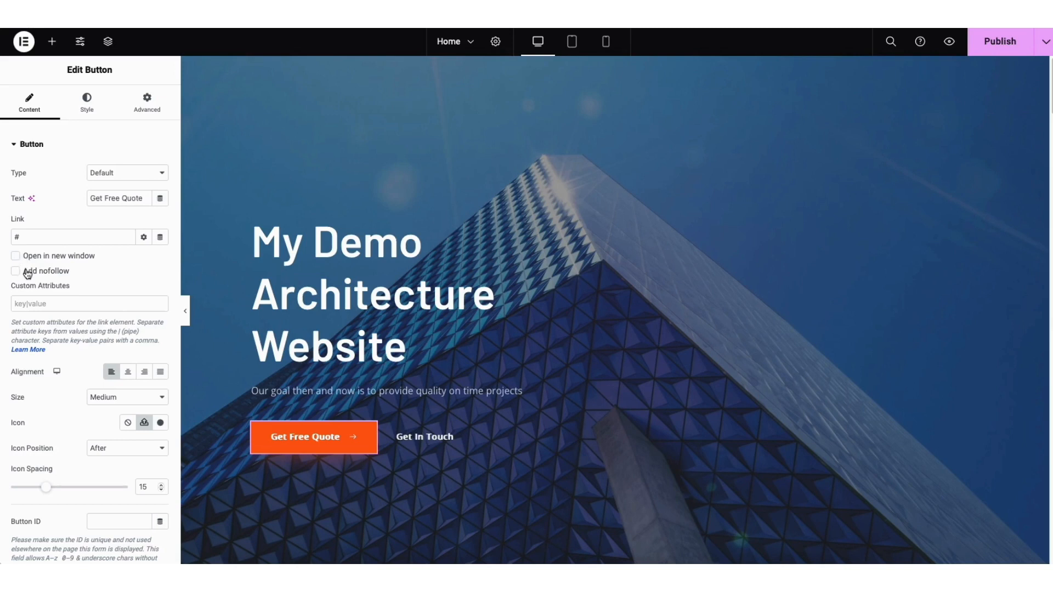
{"action": "left_click", "coordinate": [142, 238]}
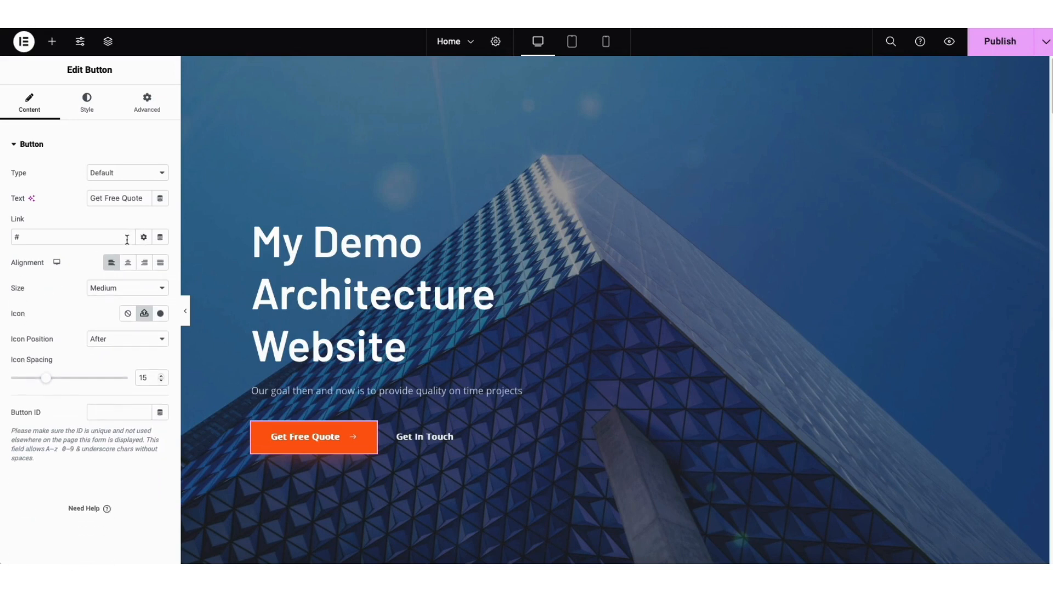
{"action": "left_click", "coordinate": [107, 295]}
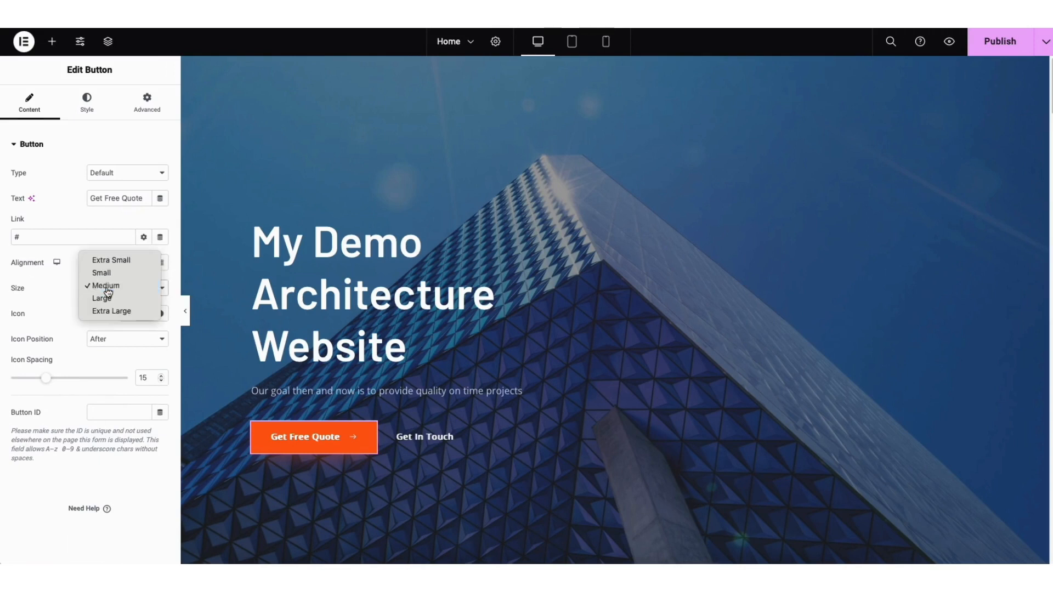
{"action": "left_click", "coordinate": [108, 291]}
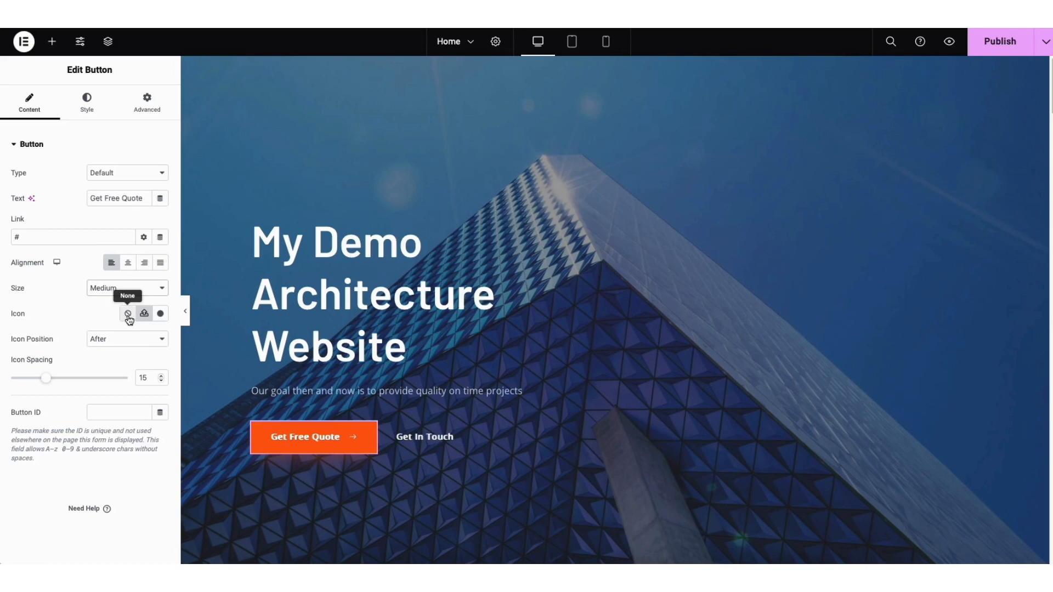
Step: Browse the icon library for the Get Free Quote button and examine its normal and hover style settings
{"action": "left_click", "coordinate": [160, 314]}
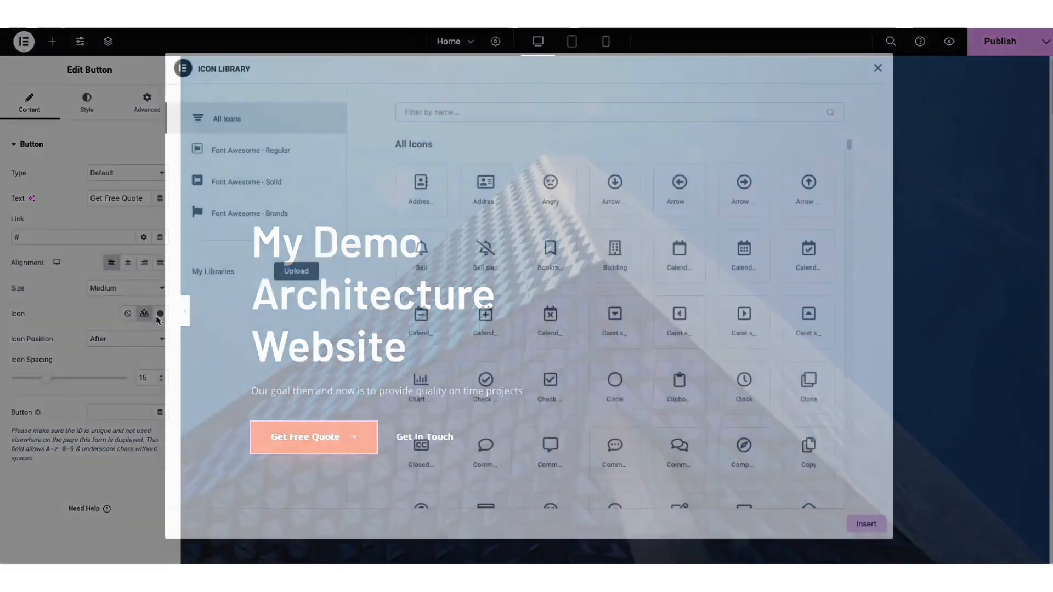
{"action": "left_click_drag", "start_coordinate": [851, 144], "coordinate": [851, 209]}
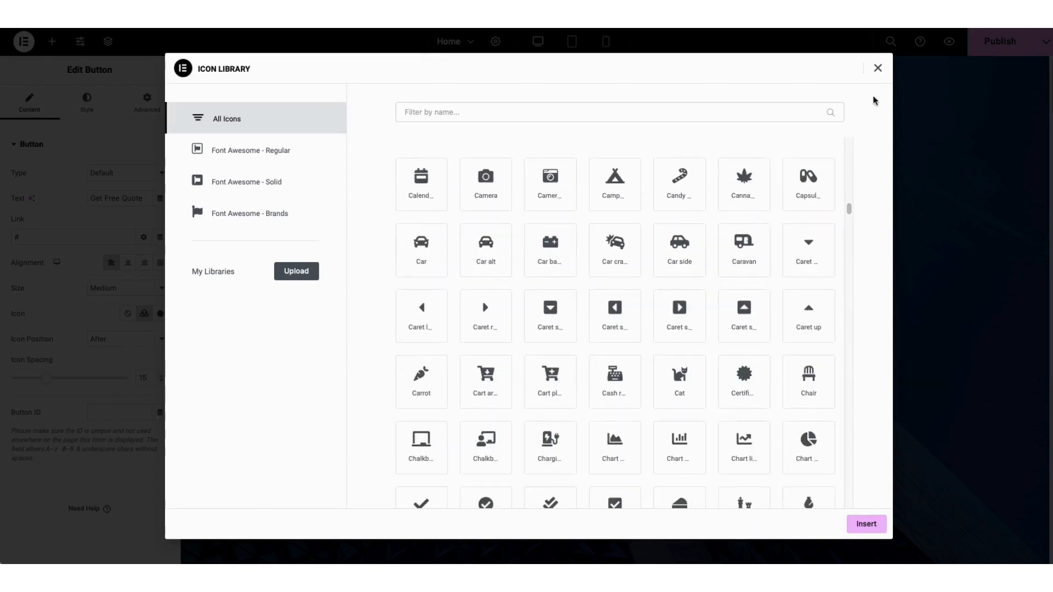
{"action": "left_click", "coordinate": [878, 69]}
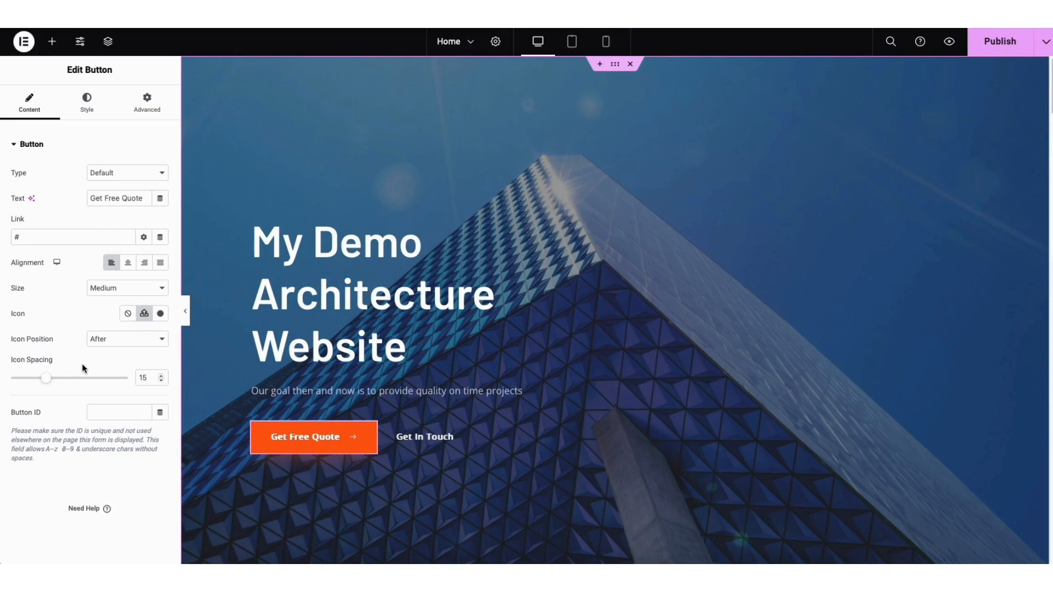
{"action": "left_click", "coordinate": [86, 101]}
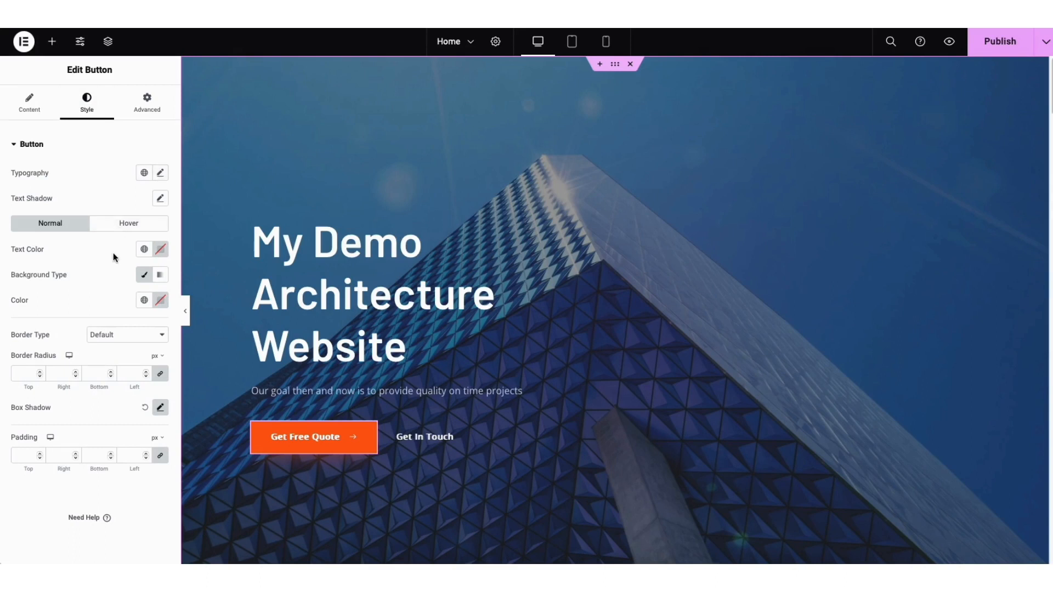
{"action": "left_click", "coordinate": [122, 225]}
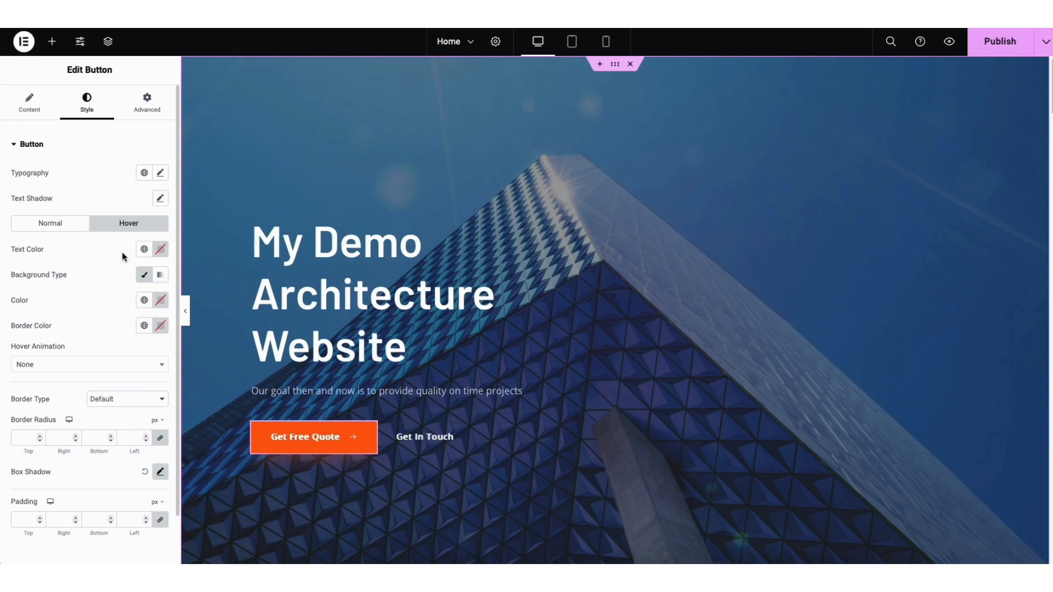
Step: Delete the Get In Touch button from the hero section
{"action": "right_click", "coordinate": [440, 442]}
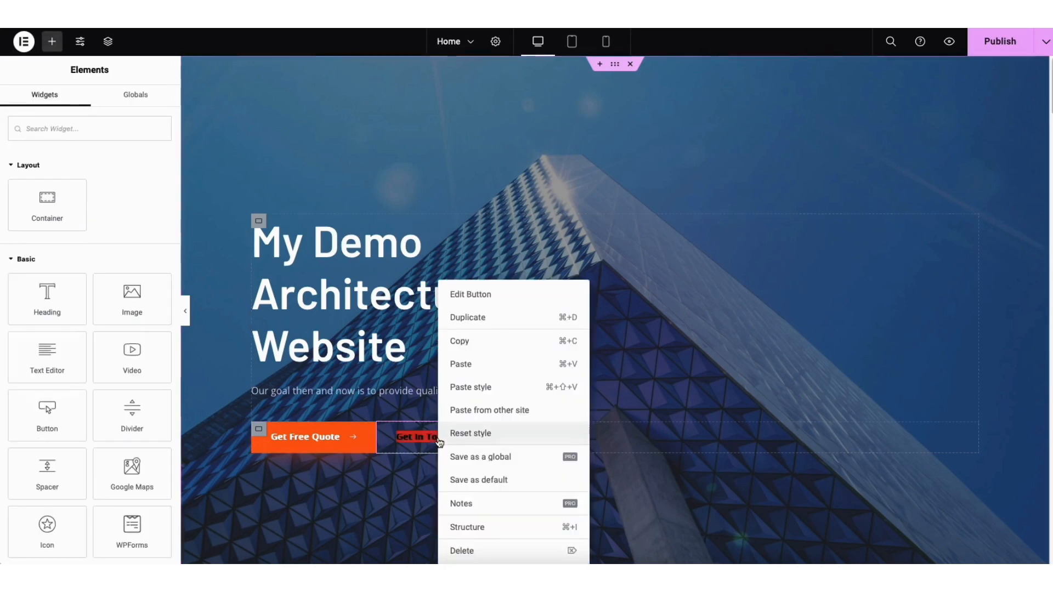
{"action": "left_click", "coordinate": [471, 548]}
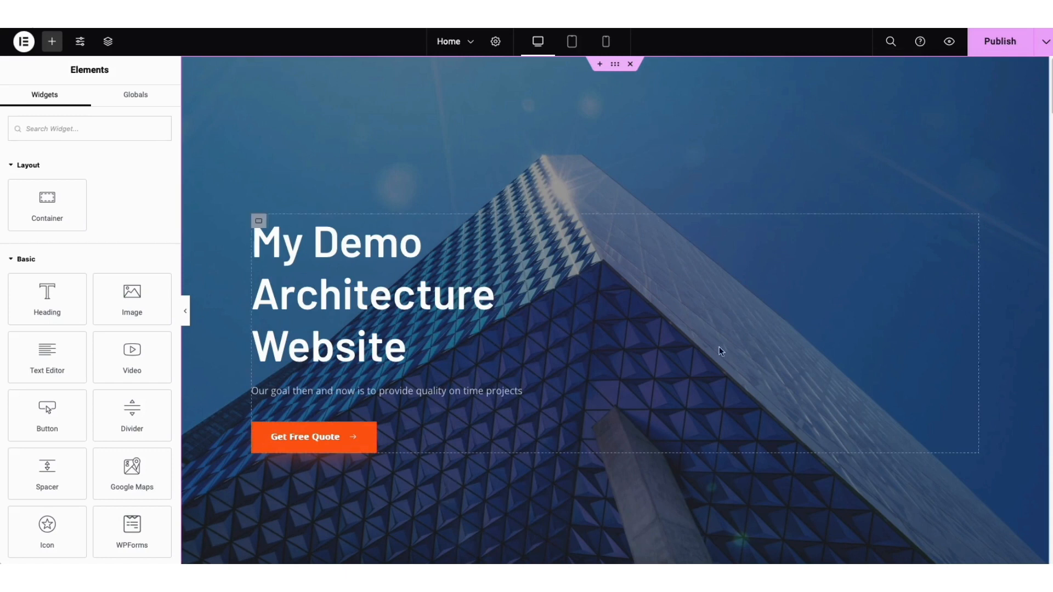
Step: Add a Heading widget below the welcome paragraph in the Welcome to the Concrete Constructions section
{"action": "scroll", "coordinate": [1043, 94], "scroll_direction": "down", "scroll_amount": 4}
{"action": "scroll", "coordinate": [458, 291], "scroll_direction": "down", "scroll_amount": 6}
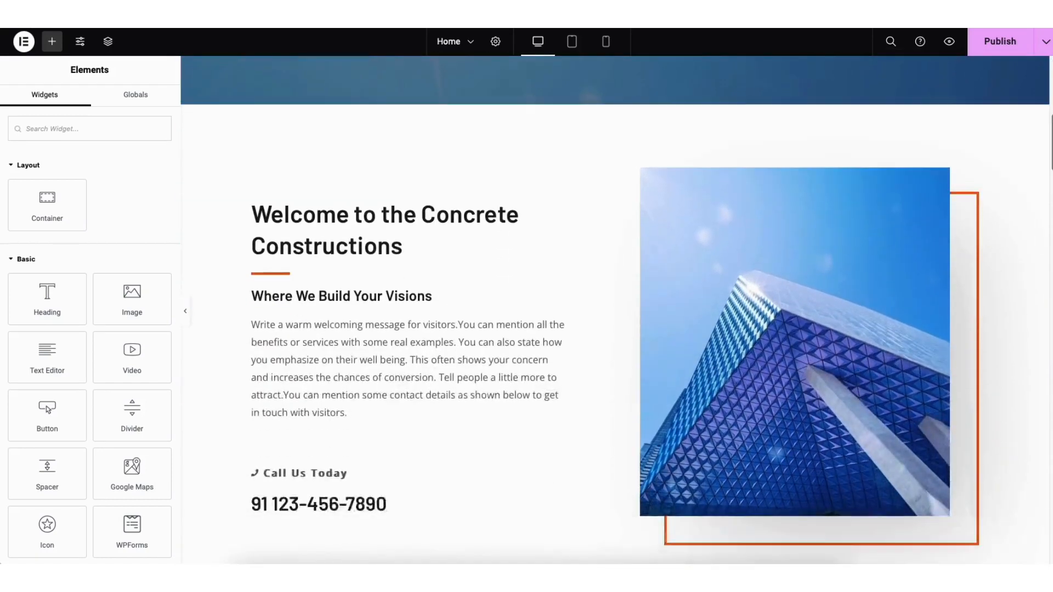
{"action": "left_click", "coordinate": [51, 42]}
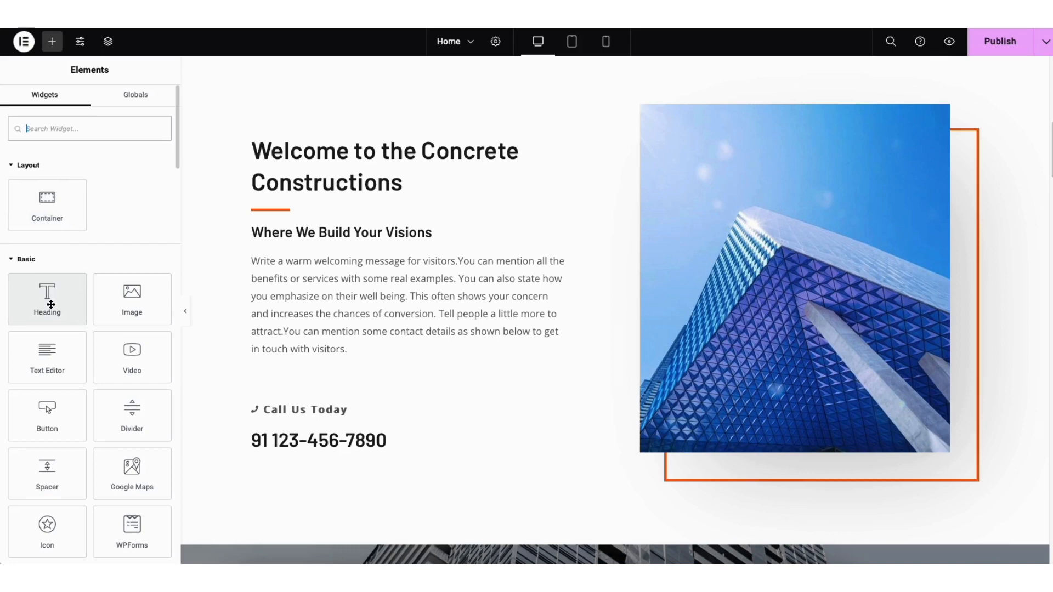
{"action": "left_click_drag", "start_coordinate": [50, 305], "coordinate": [313, 376]}
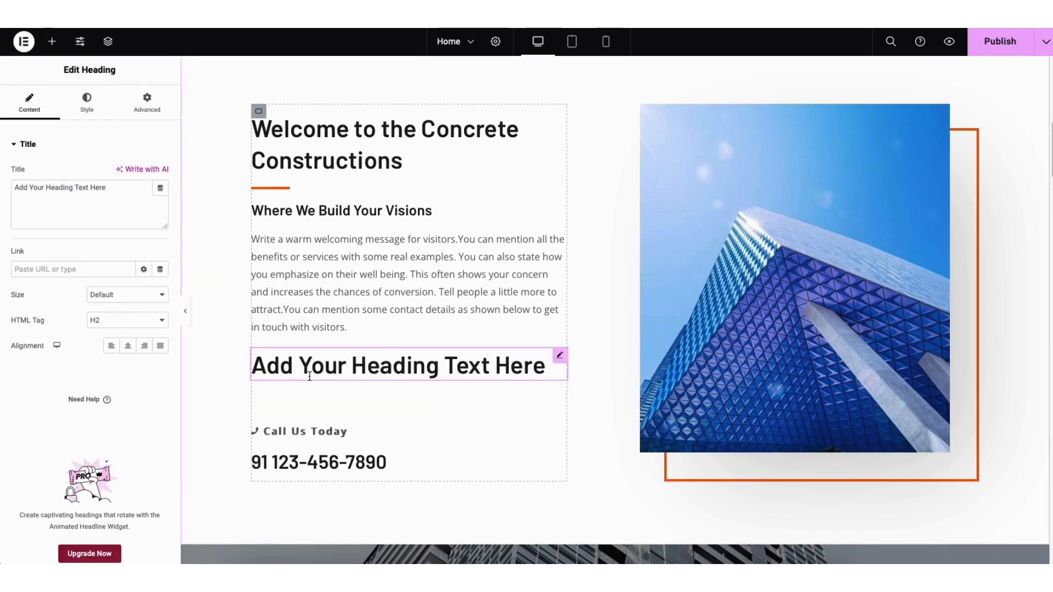
{"action": "right_click", "coordinate": [311, 368]}
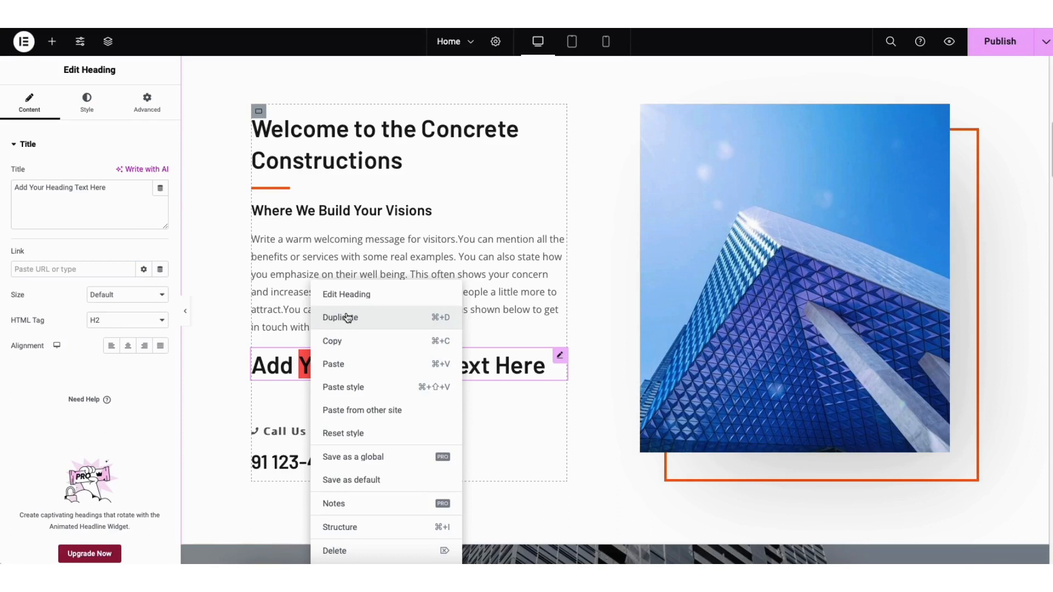
{"action": "left_click", "coordinate": [272, 316]}
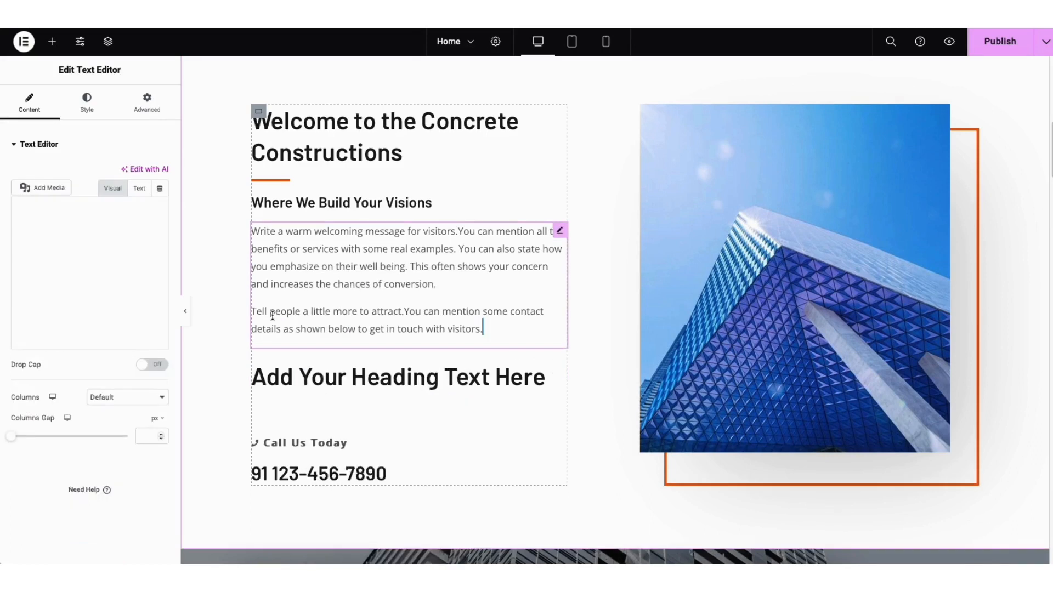
Step: Move the welcome paragraph below the new heading and insert a Text Editor widget under the Where We Build Your Visions subheading
{"action": "left_click", "coordinate": [52, 42]}
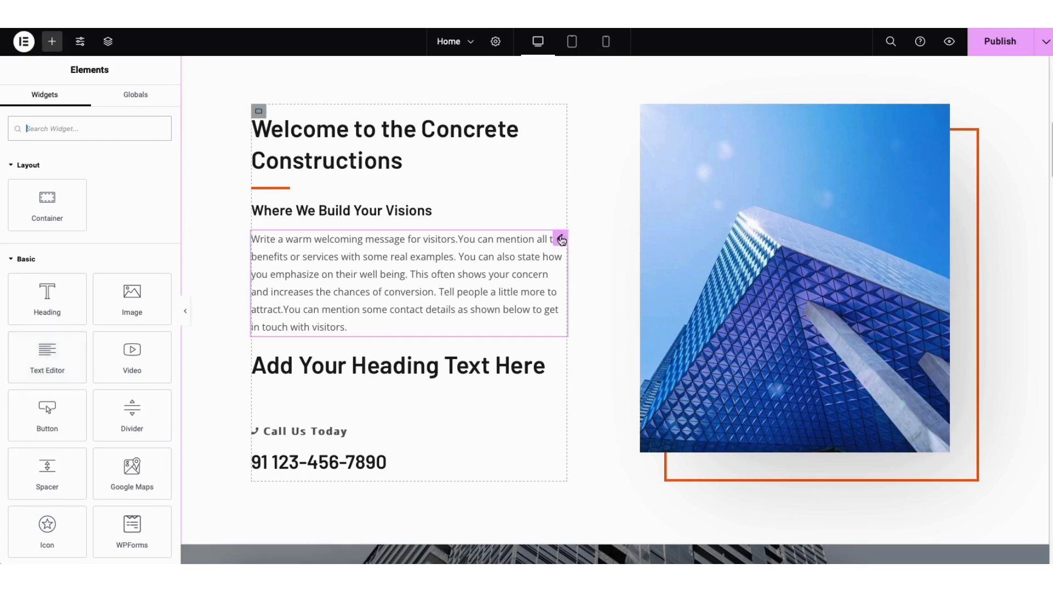
{"action": "left_click_drag", "start_coordinate": [561, 240], "coordinate": [533, 331]}
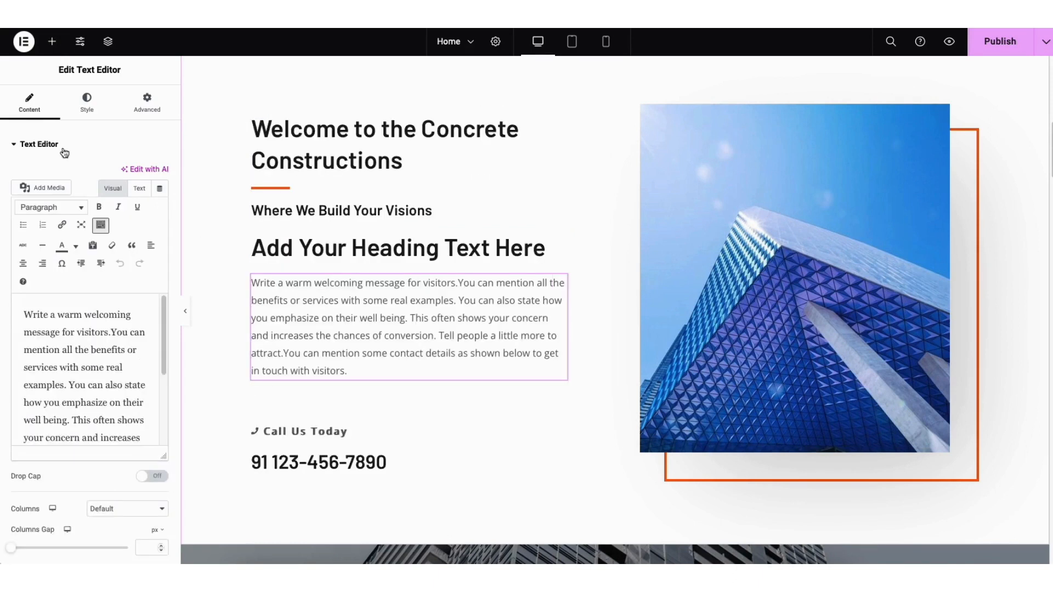
{"action": "left_click", "coordinate": [52, 41]}
{"action": "left_click_drag", "start_coordinate": [47, 377], "coordinate": [324, 237]}
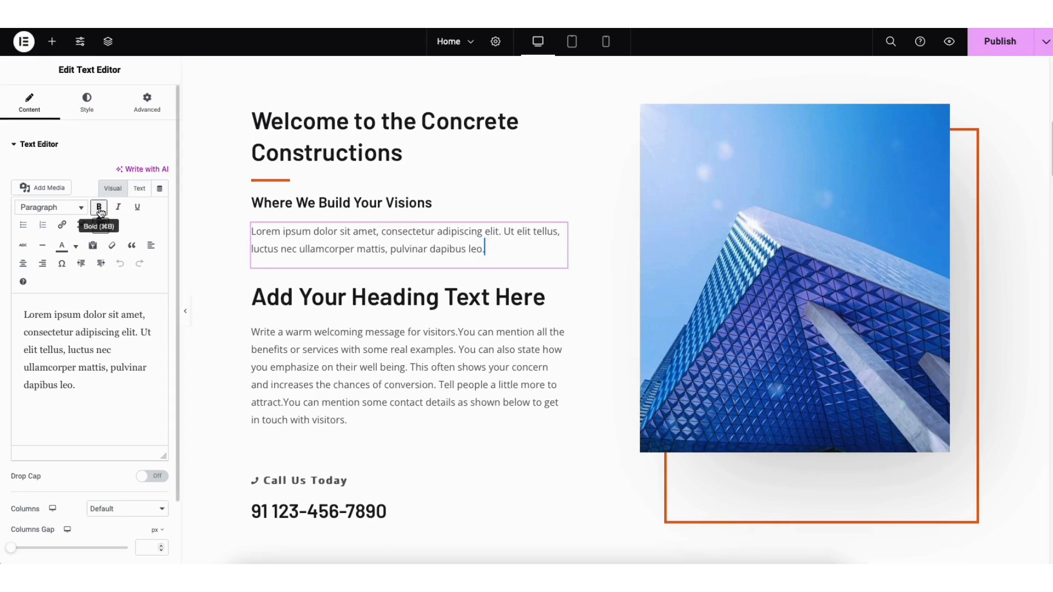
Step: Look through the new text block's link options, text color and other formatting controls
{"action": "left_click", "coordinate": [63, 226]}
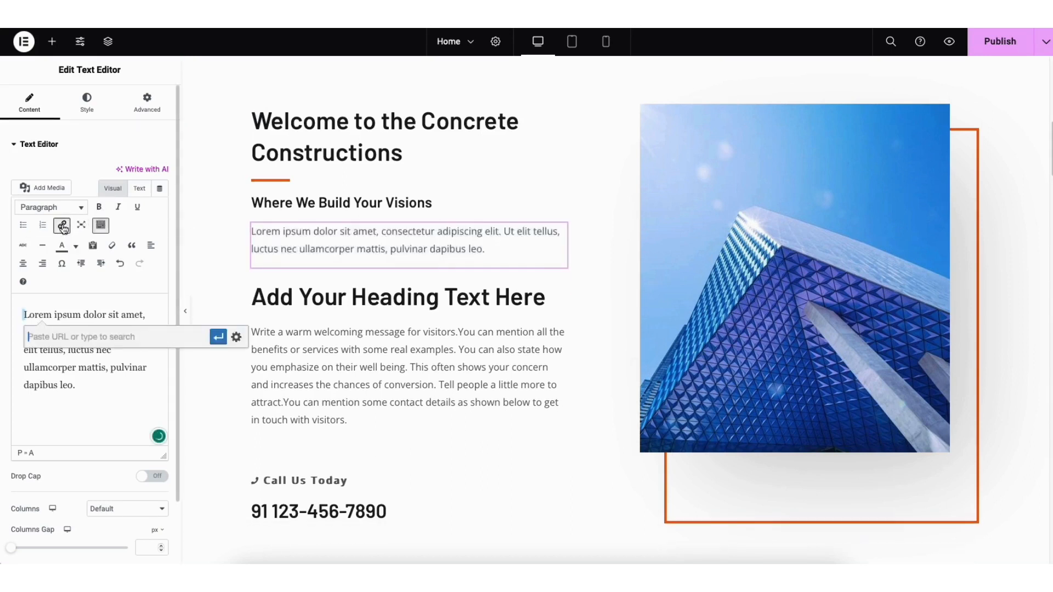
{"action": "left_click", "coordinate": [237, 338]}
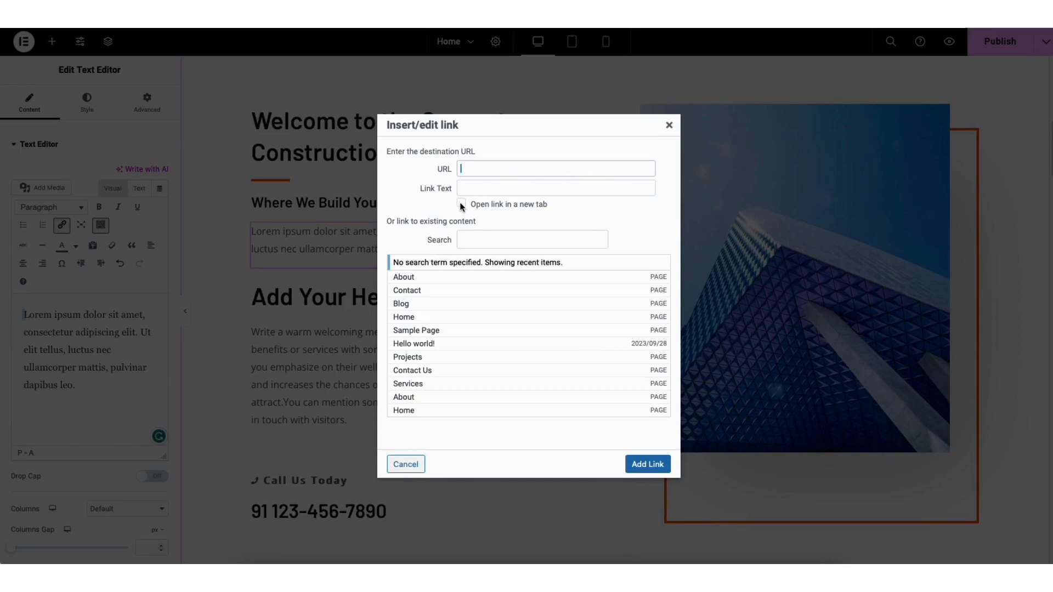
{"action": "left_click", "coordinate": [668, 126]}
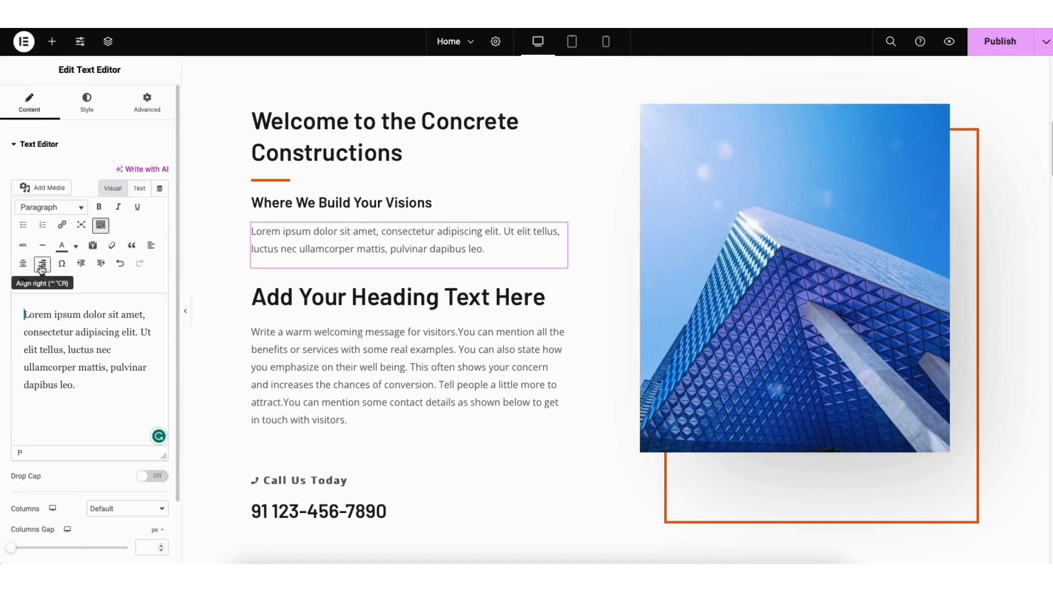
{"action": "left_click", "coordinate": [76, 248]}
{"action": "left_click", "coordinate": [76, 250]}
{"action": "left_click", "coordinate": [120, 266]}
{"action": "left_click", "coordinate": [140, 266]}
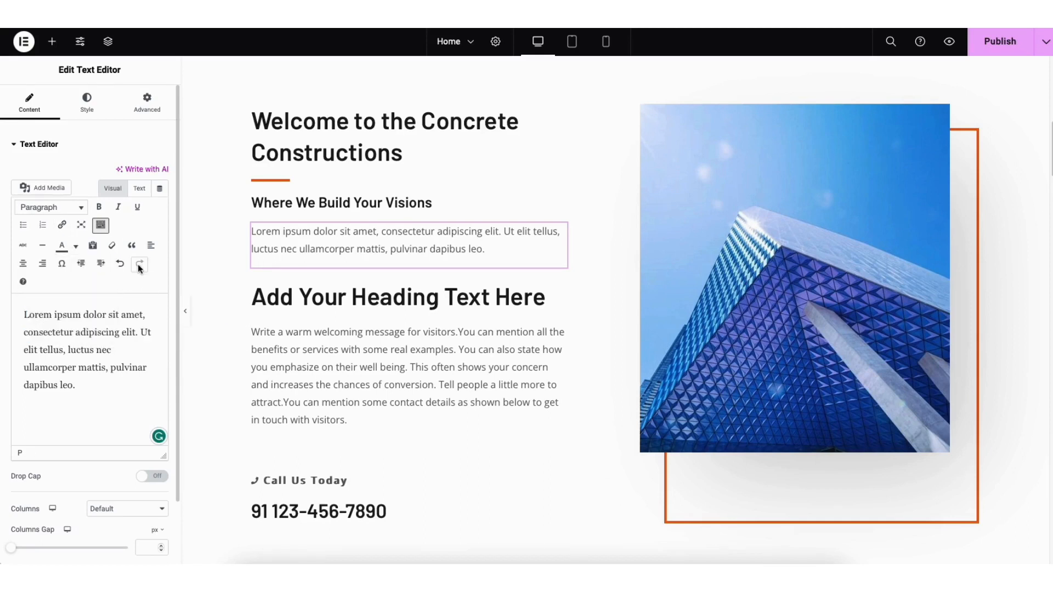
Step: Examine the new text block's style settings, including the typography font family list
{"action": "left_click", "coordinate": [86, 103]}
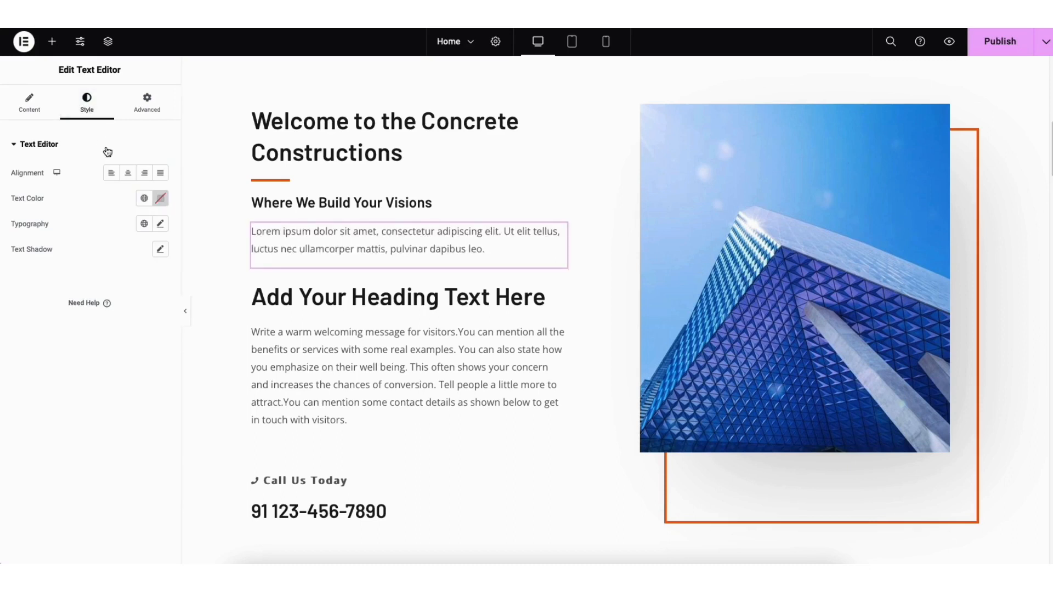
{"action": "left_click", "coordinate": [161, 225]}
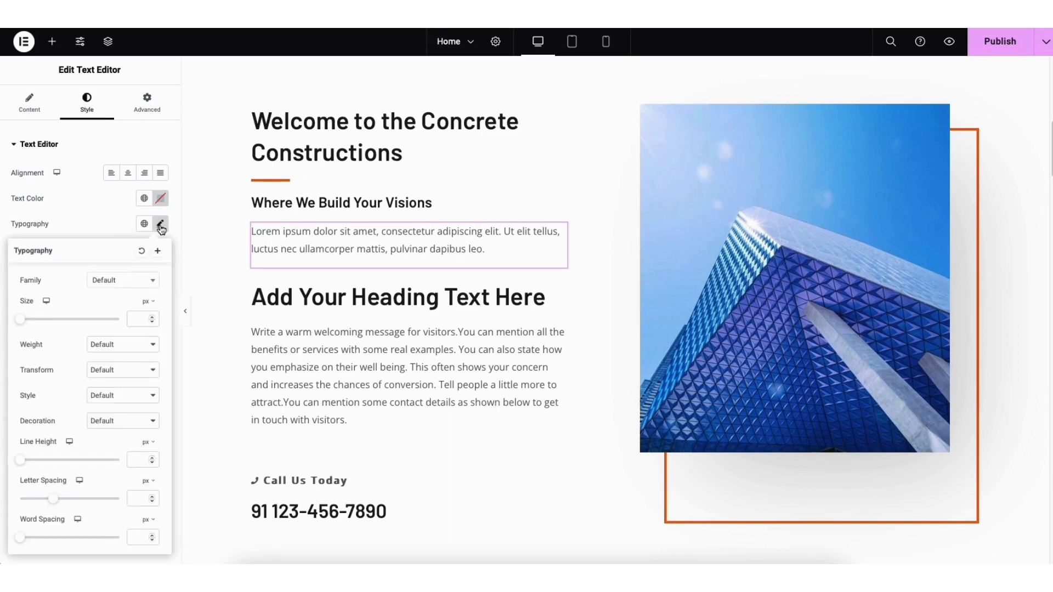
{"action": "left_click", "coordinate": [152, 283]}
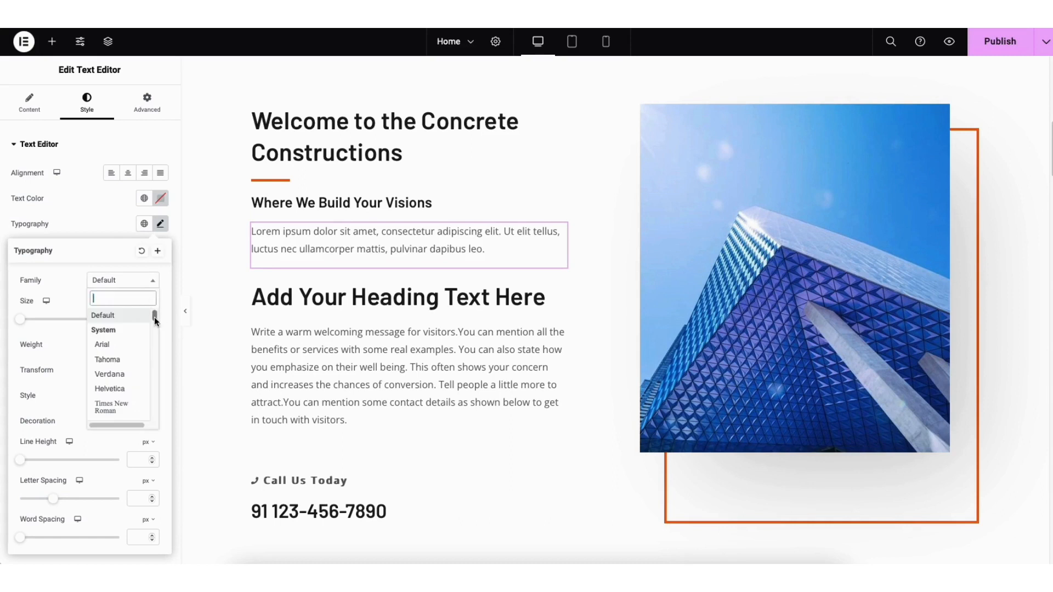
{"action": "left_click_drag", "start_coordinate": [155, 318], "coordinate": [156, 344]}
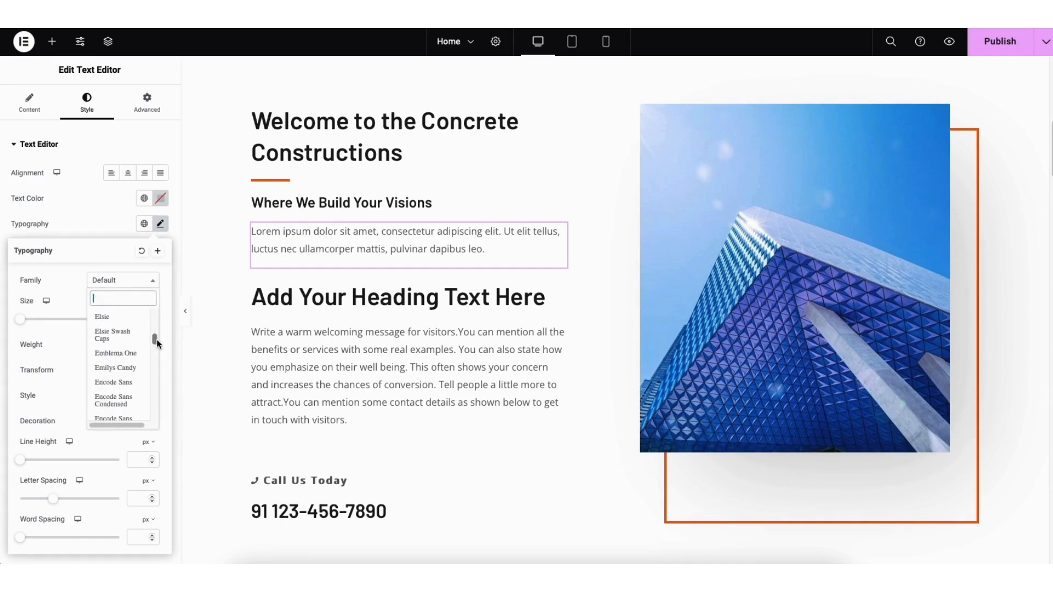
{"action": "left_click", "coordinate": [102, 252]}
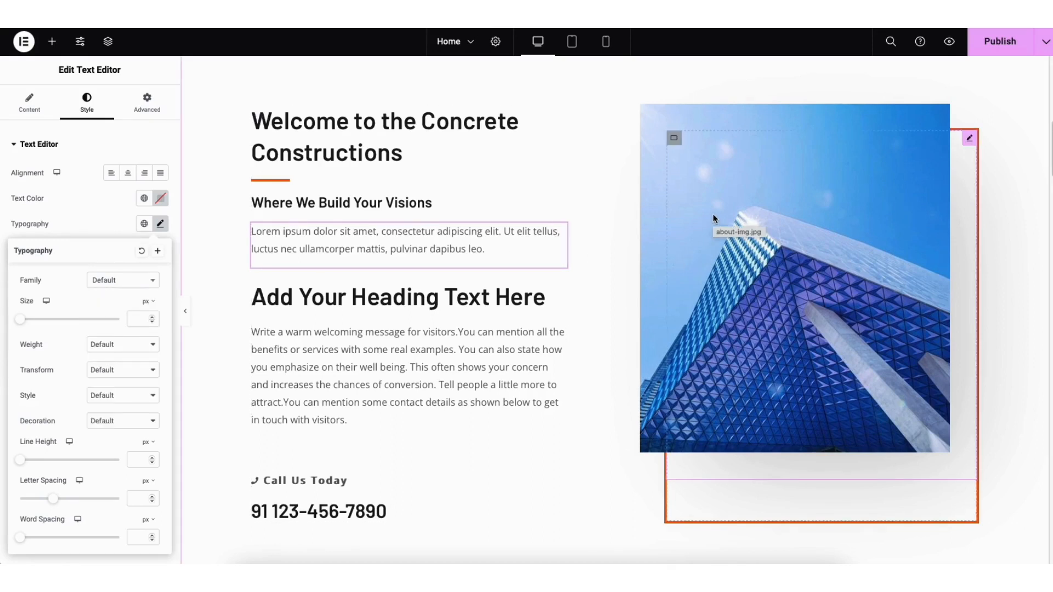
Step: Choose the blue glass building picture about-img.jpg from the media library for the Welcome section's image
{"action": "left_click", "coordinate": [658, 214]}
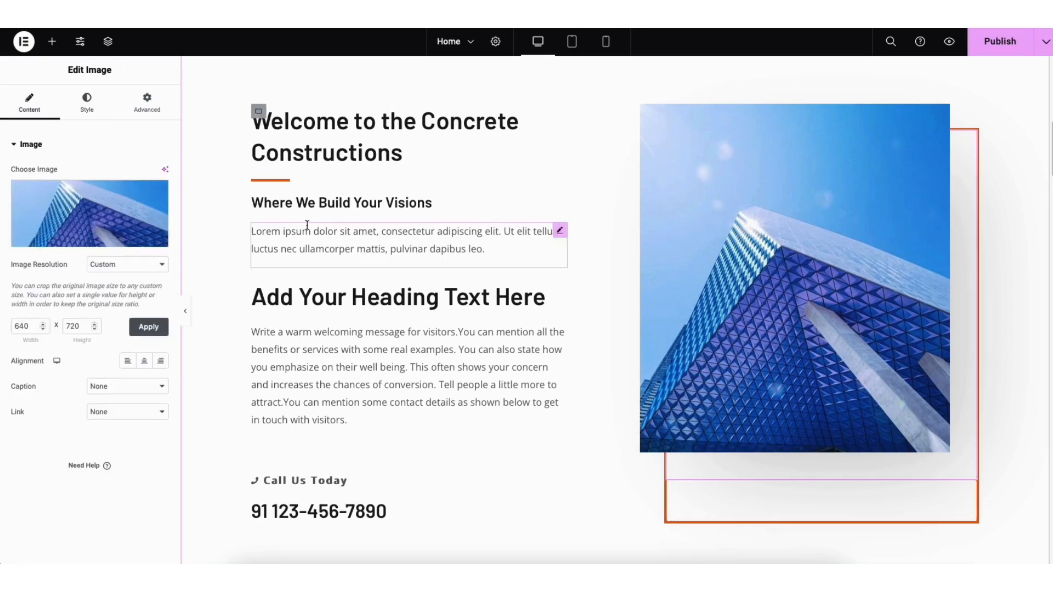
{"action": "mouse_move", "coordinate": [86, 229]}
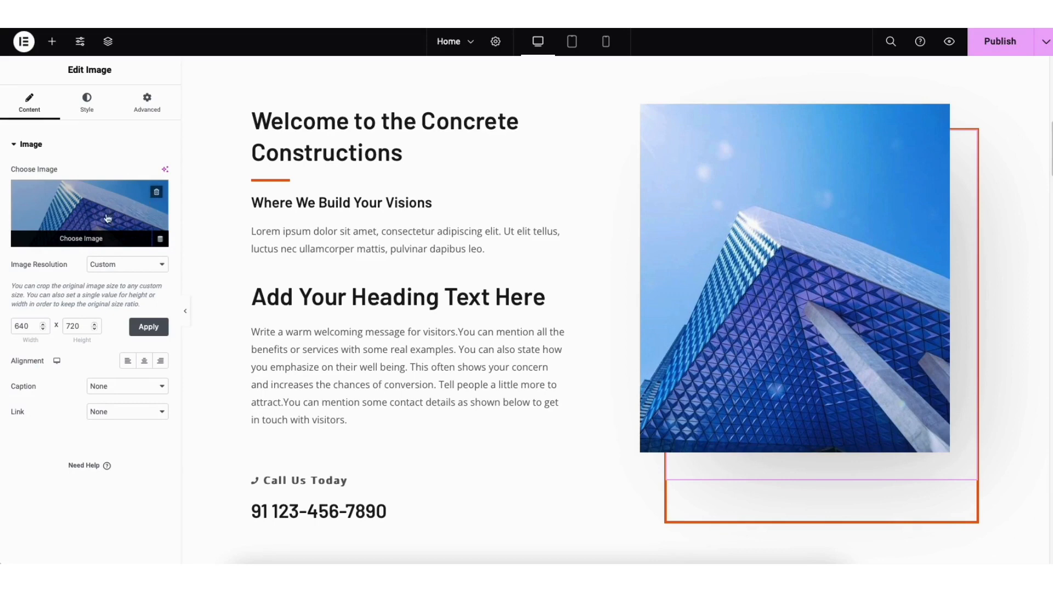
{"action": "left_click", "coordinate": [83, 236]}
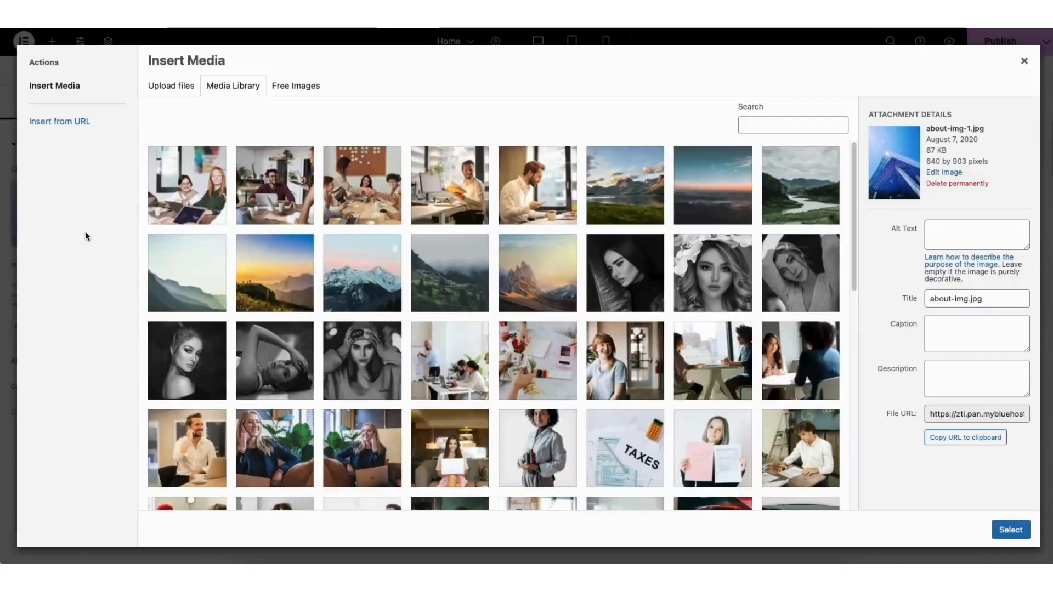
{"action": "left_click", "coordinate": [181, 86]}
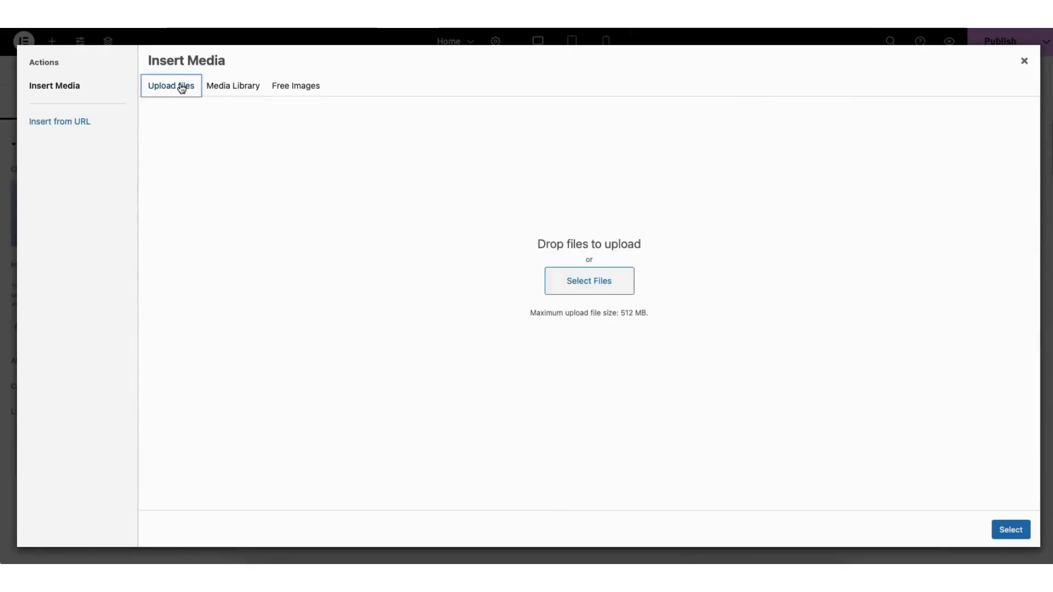
{"action": "left_click", "coordinate": [220, 90]}
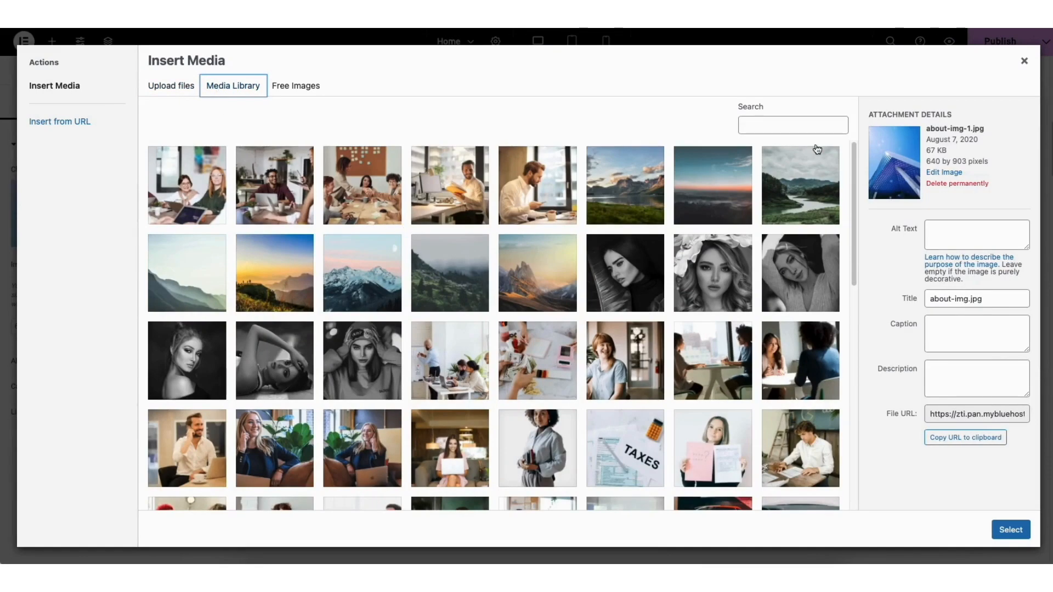
{"action": "left_click_drag", "start_coordinate": [855, 150], "coordinate": [858, 412]}
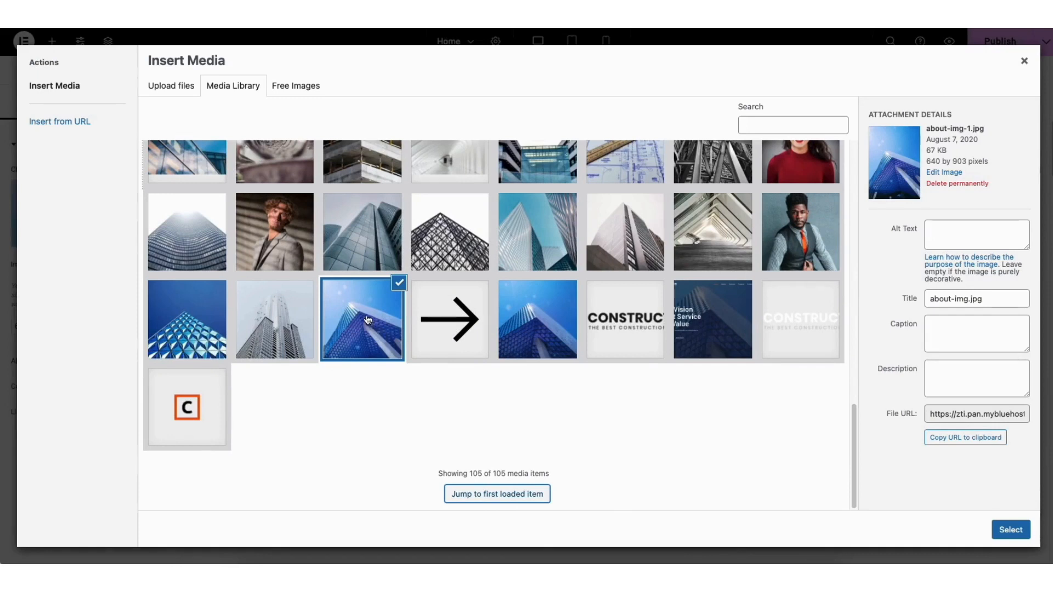
{"action": "left_click", "coordinate": [1007, 529]}
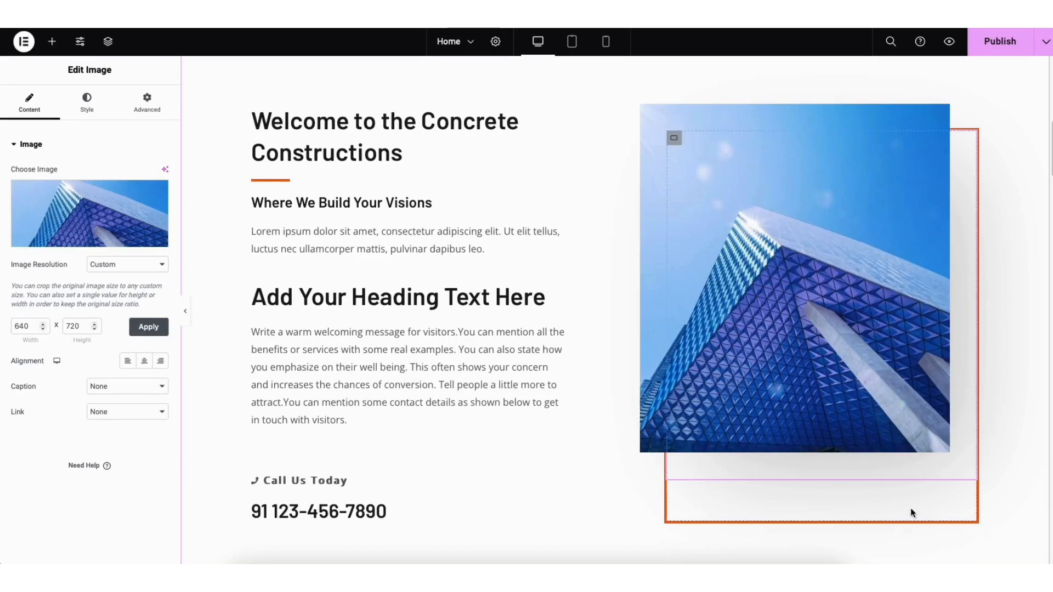
Step: Insert a two-column container above the Get Your Free Consultation section and place a Heading widget in its first column
{"action": "scroll", "coordinate": [656, 185], "scroll_direction": "down", "scroll_amount": 7}
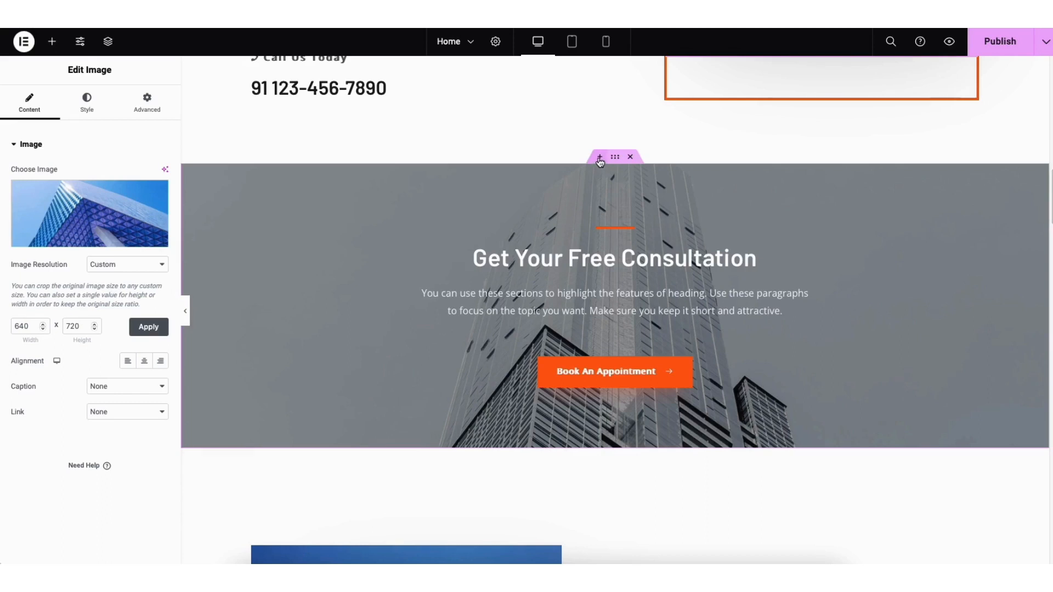
{"action": "left_click", "coordinate": [600, 158]}
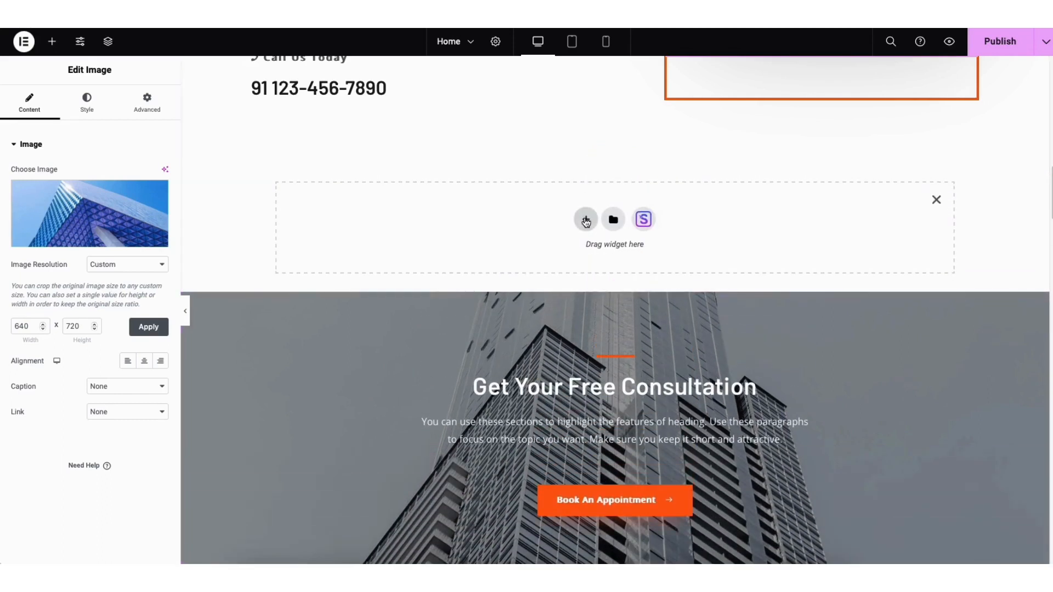
{"action": "left_click", "coordinate": [586, 220]}
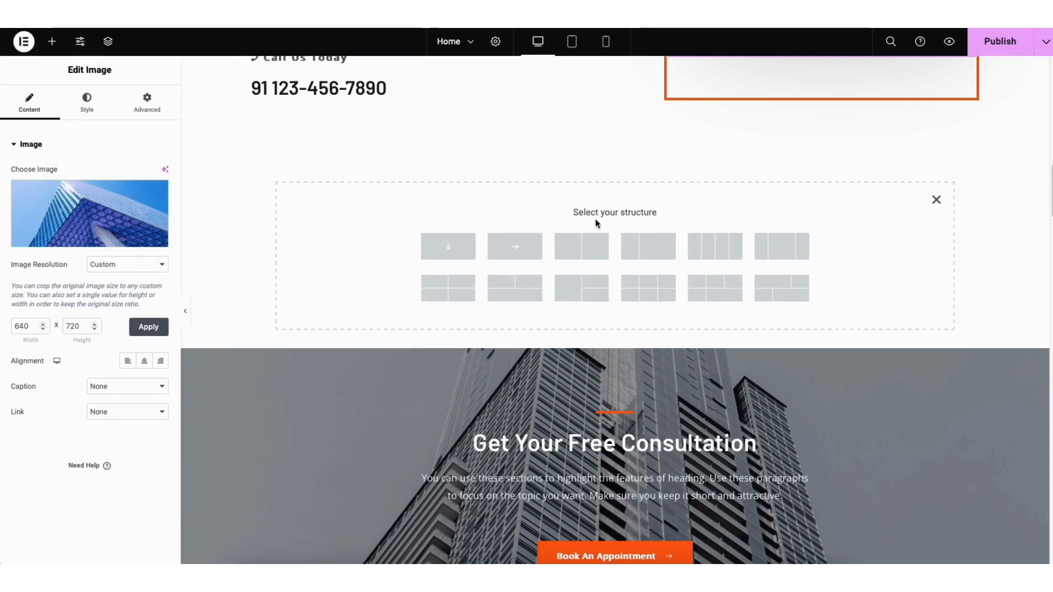
{"action": "left_click", "coordinate": [581, 255]}
{"action": "left_click", "coordinate": [59, 43]}
{"action": "left_click_drag", "start_coordinate": [47, 296], "coordinate": [412, 212]}
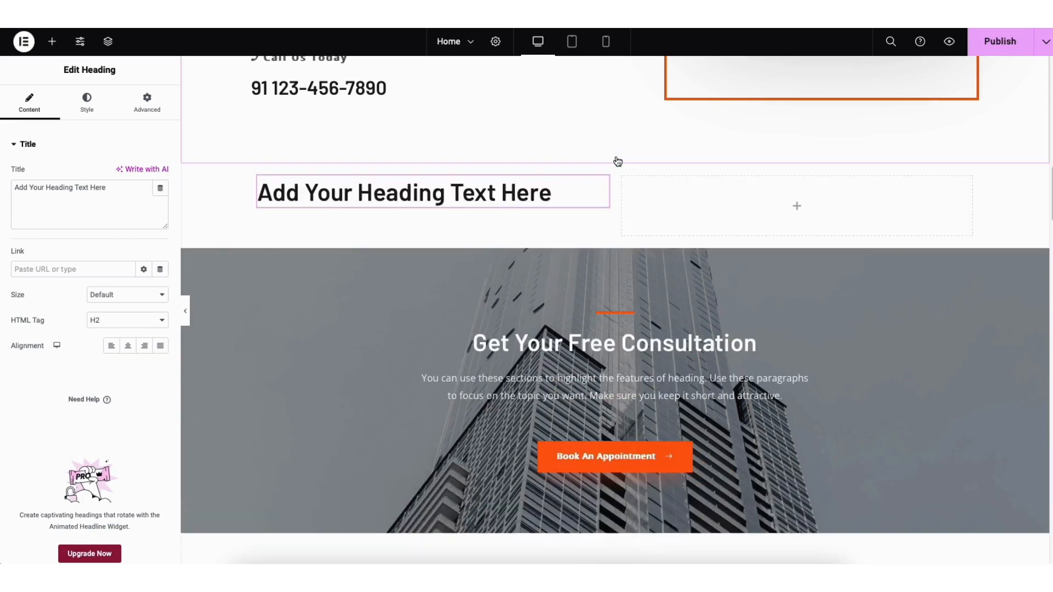
Step: Delete the two-column container with the placeholder heading above the Get Your Free Consultation section
{"action": "left_click", "coordinate": [614, 157]}
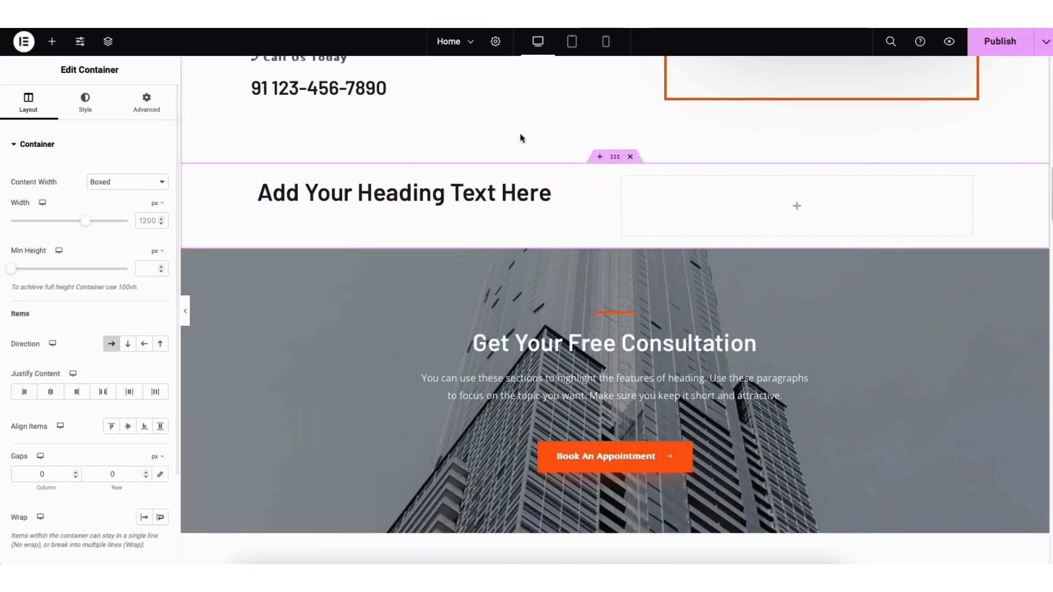
{"action": "left_click", "coordinate": [631, 158]}
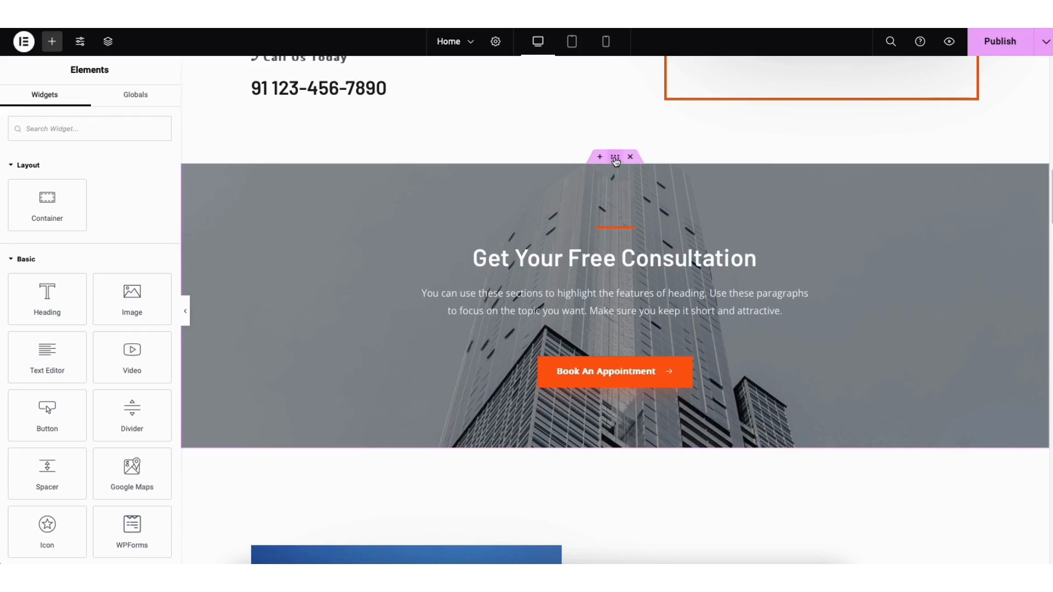
{"action": "left_click_drag", "start_coordinate": [615, 160], "coordinate": [590, 181]}
Step: Open the Starter Templates block collection from the empty drop area below the statistics counters
{"action": "scroll", "coordinate": [1033, 301], "scroll_direction": "down", "scroll_amount": 10}
{"action": "scroll", "coordinate": [1032, 301], "scroll_direction": "down", "scroll_amount": 15}
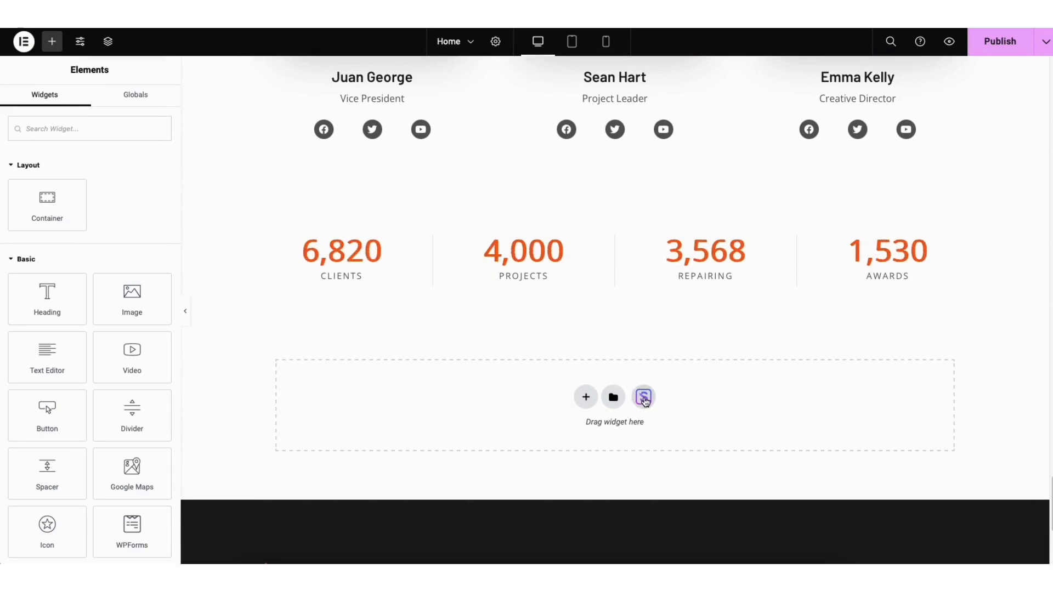
{"action": "left_click", "coordinate": [644, 397]}
{"action": "left_click", "coordinate": [569, 87]}
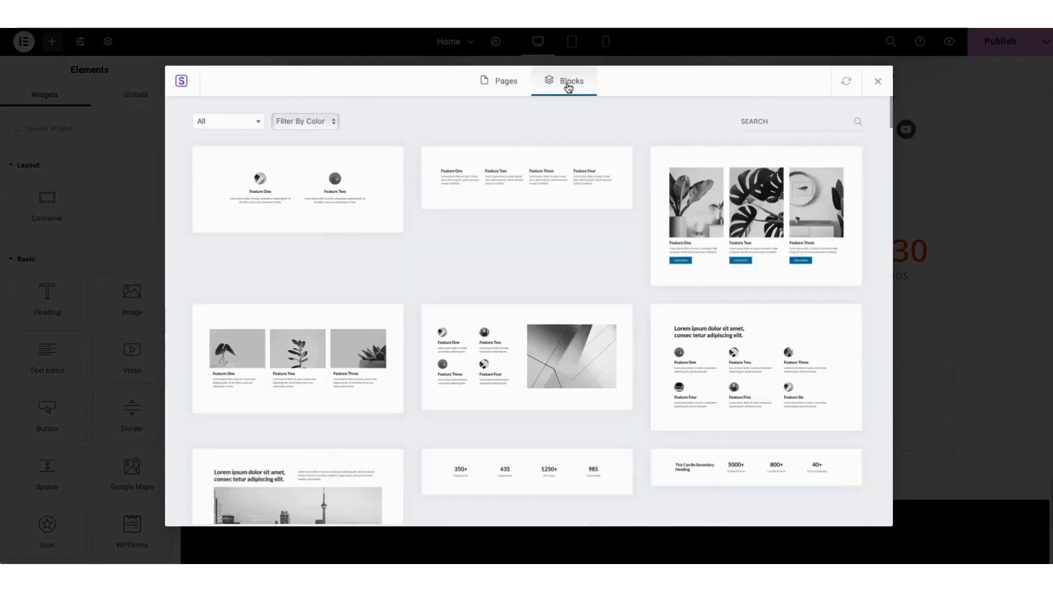
{"action": "mouse_move", "coordinate": [890, 103]}
{"action": "left_mouse_down"}
{"action": "mouse_move", "coordinate": [890, 157]}
{"action": "mouse_move", "coordinate": [882, 93]}
{"action": "left_mouse_up"}
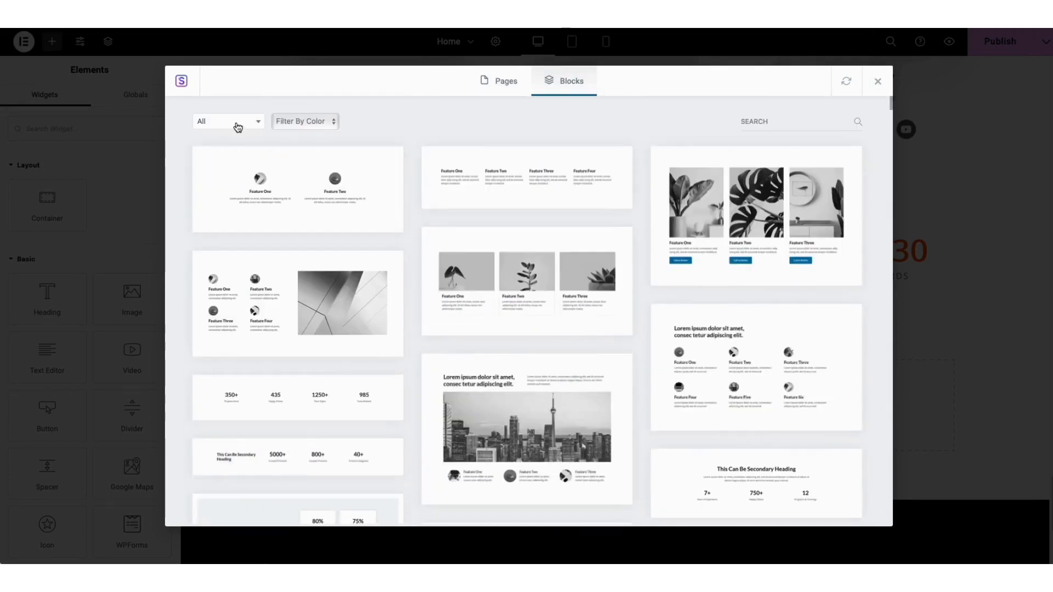
Step: Look through the block categories and import the three-column Feature One, Two and Three block with plant images above the cards' text
{"action": "left_click", "coordinate": [237, 123]}
{"action": "scroll", "coordinate": [263, 200], "scroll_direction": "down", "scroll_amount": 5}
{"action": "left_click_drag", "start_coordinate": [263, 200], "coordinate": [258, 157]}
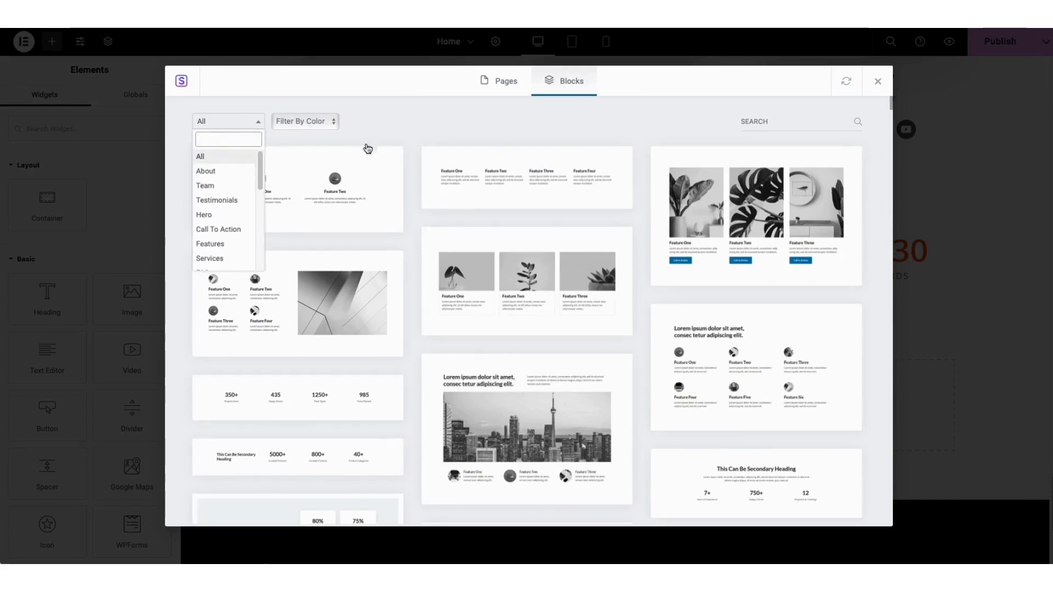
{"action": "left_click", "coordinate": [444, 133]}
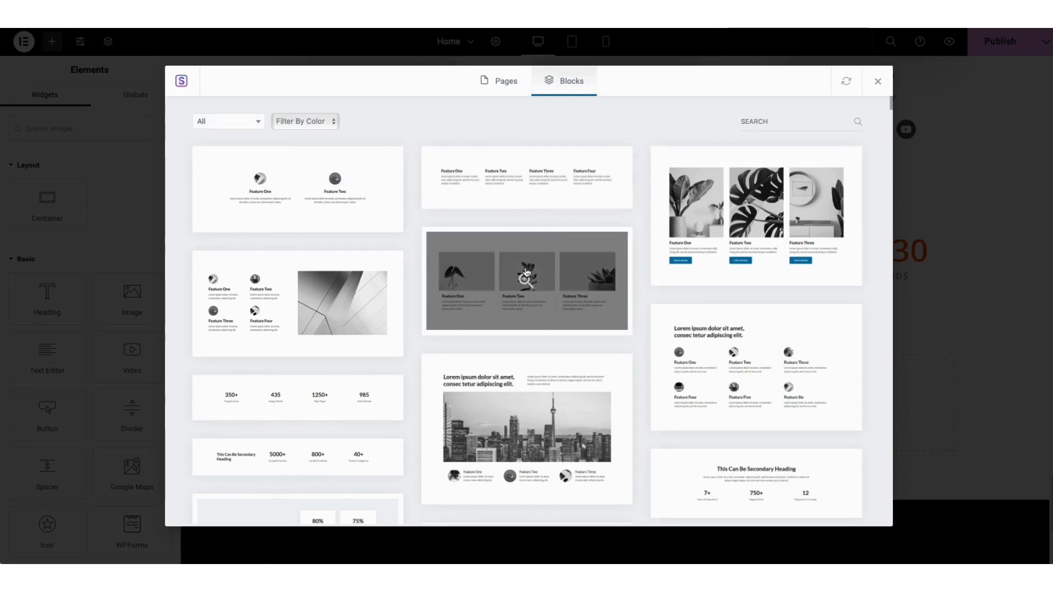
{"action": "left_click", "coordinate": [527, 270]}
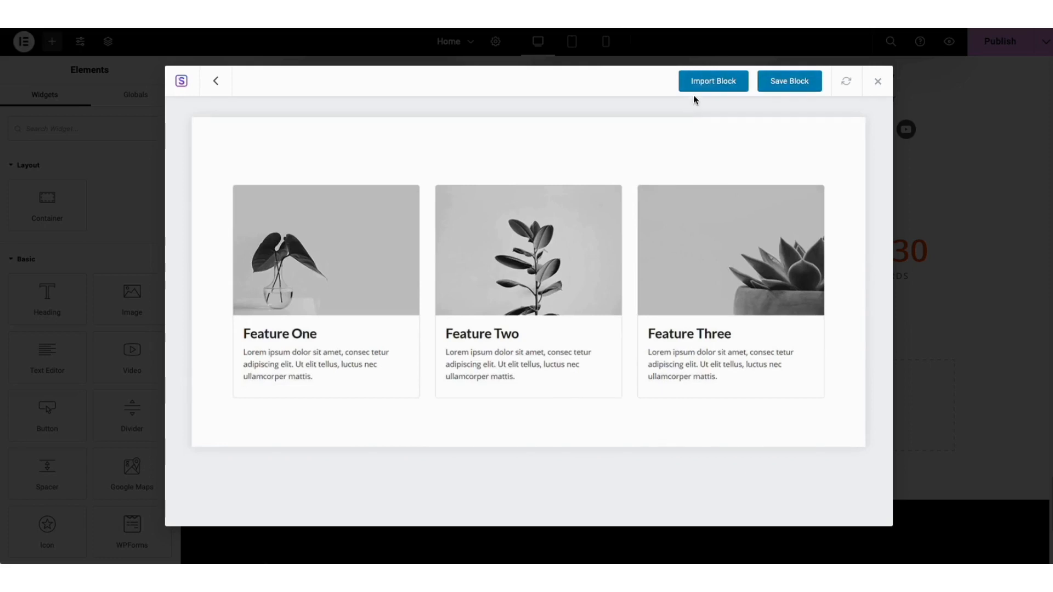
{"action": "left_click", "coordinate": [702, 83]}
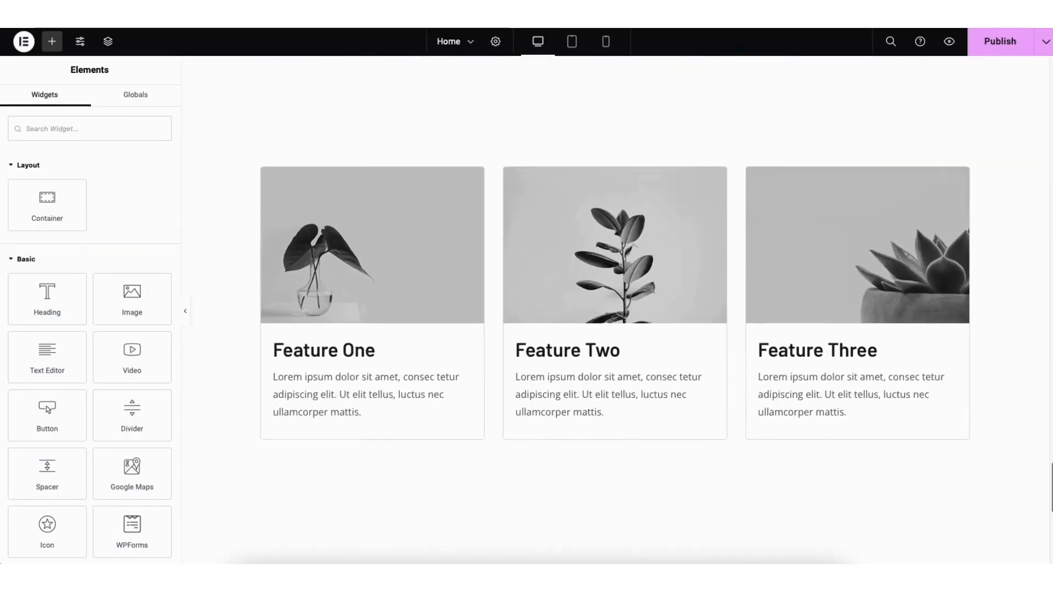
Step: Set the imported feature section's background color to a very light grey
{"action": "right_click", "coordinate": [225, 114]}
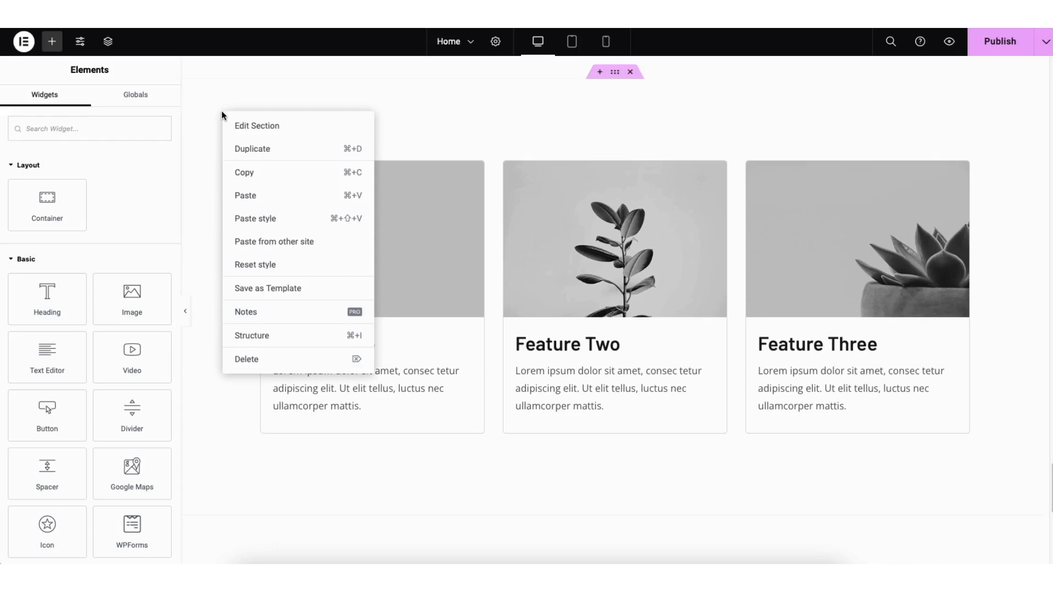
{"action": "left_click", "coordinate": [256, 126]}
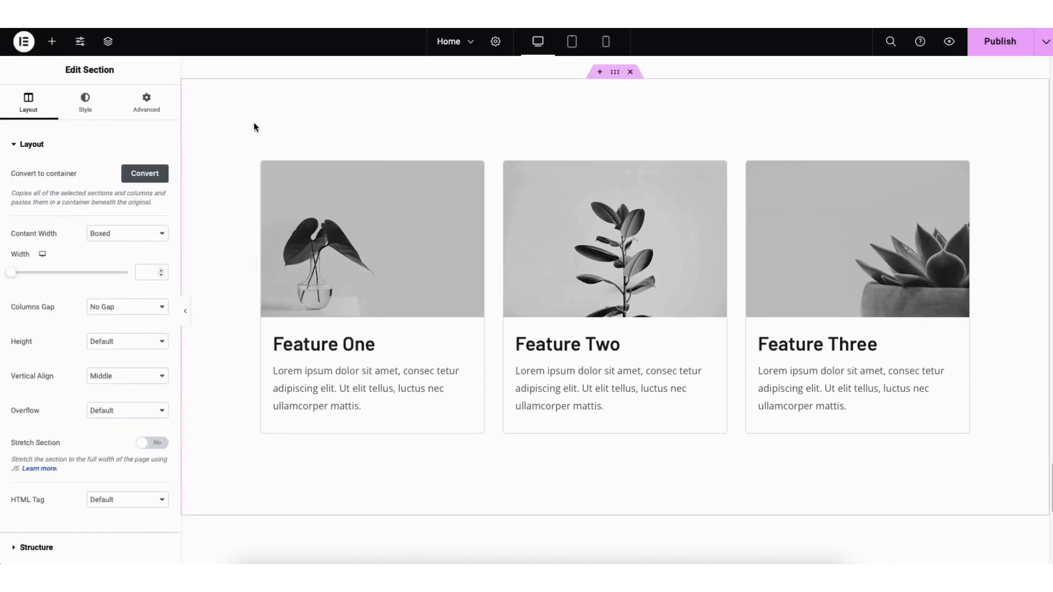
{"action": "left_click", "coordinate": [86, 109]}
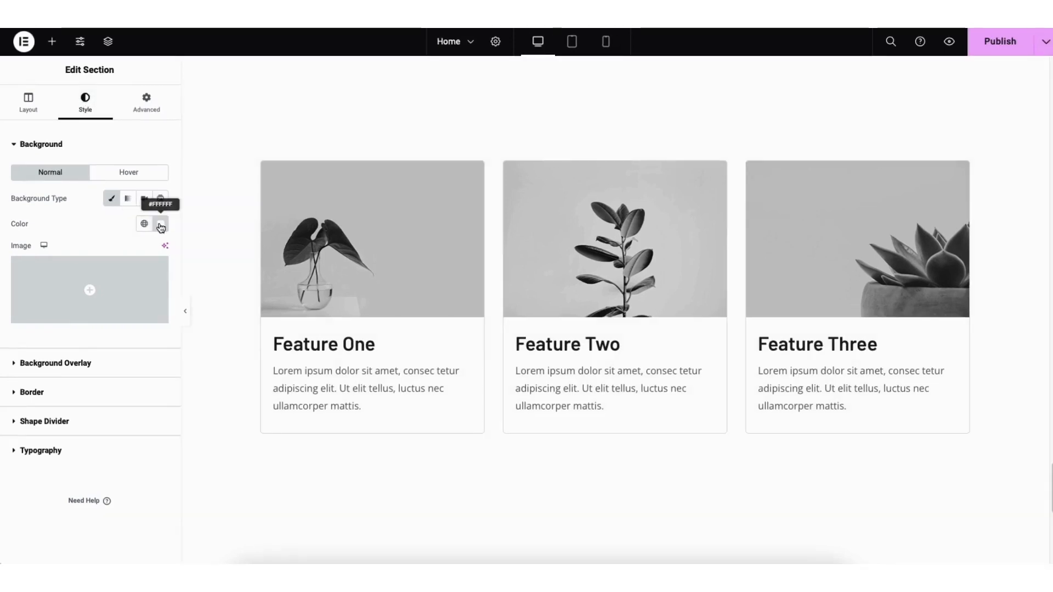
{"action": "left_click", "coordinate": [160, 223]}
{"action": "left_click_drag", "start_coordinate": [125, 305], "coordinate": [83, 278]}
{"action": "left_click", "coordinate": [69, 253]}
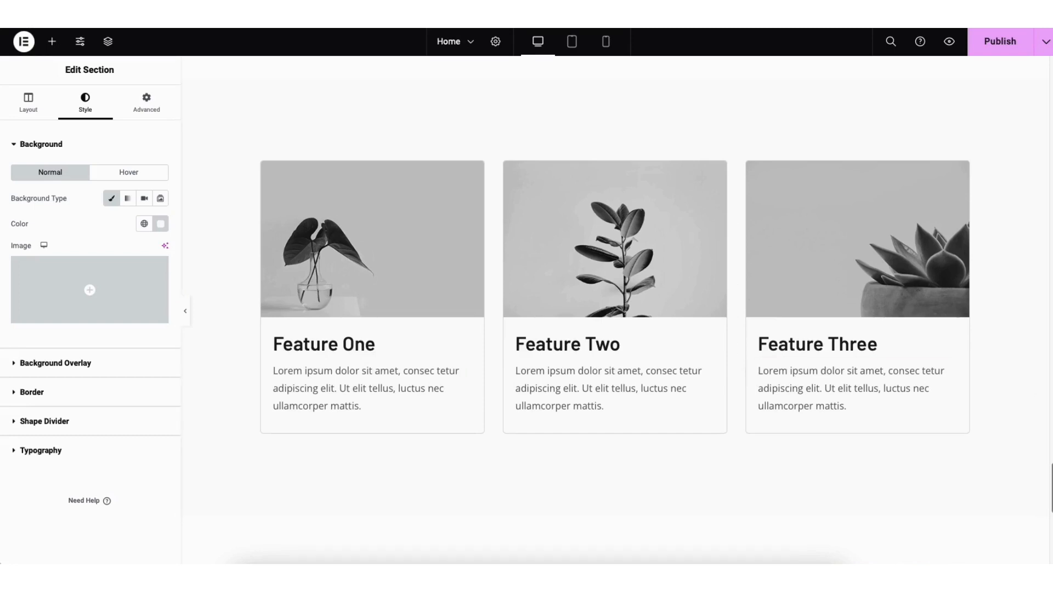
Step: Open the Starter Templates block collection below the feature section and filter the blocks by the Portfolio category
{"action": "scroll", "coordinate": [686, 357], "scroll_direction": "down", "scroll_amount": 5}
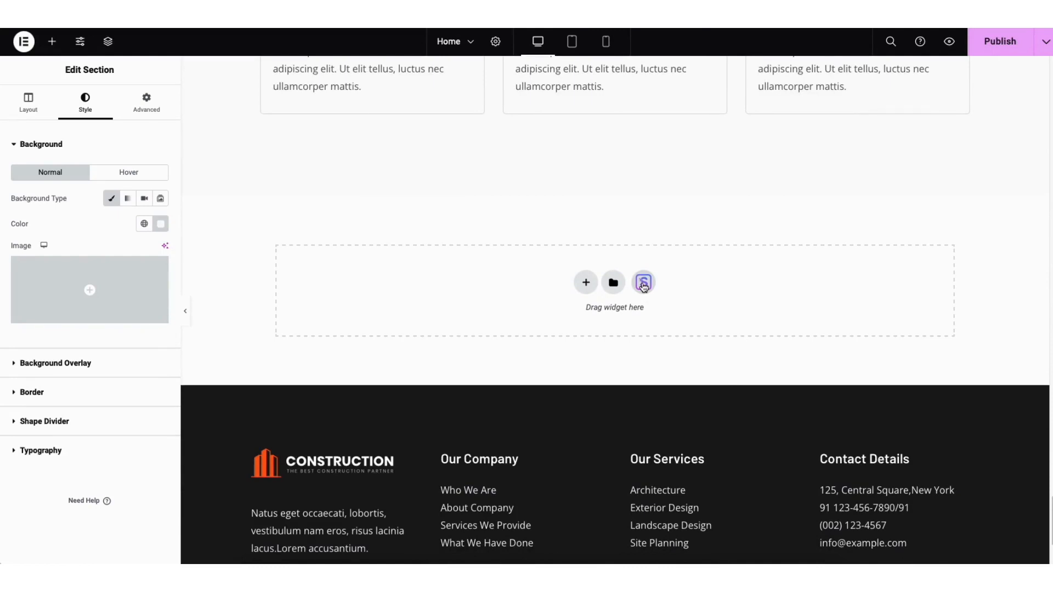
{"action": "left_click", "coordinate": [644, 283]}
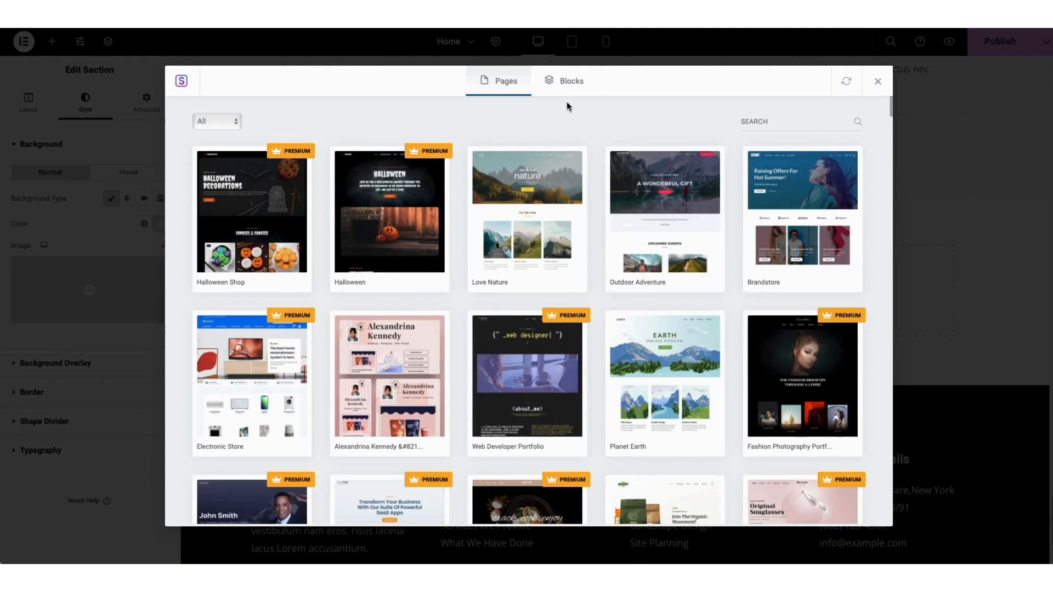
{"action": "left_click", "coordinate": [567, 82]}
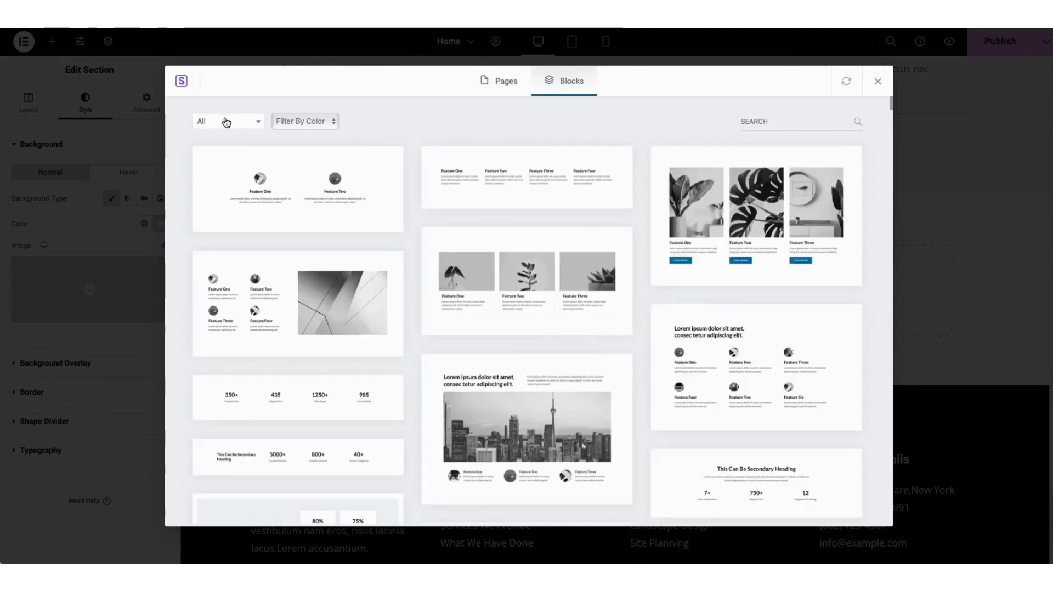
{"action": "left_click", "coordinate": [226, 123]}
{"action": "scroll", "coordinate": [260, 180], "scroll_direction": "down", "scroll_amount": 1}
{"action": "scroll", "coordinate": [260, 180], "scroll_direction": "down", "scroll_amount": 4}
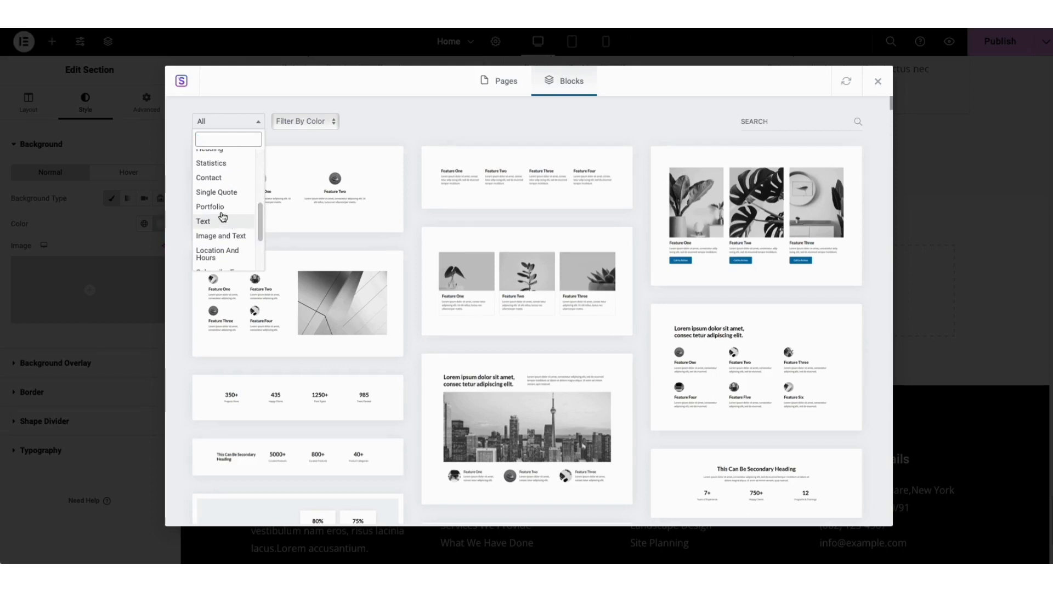
{"action": "left_click", "coordinate": [221, 212]}
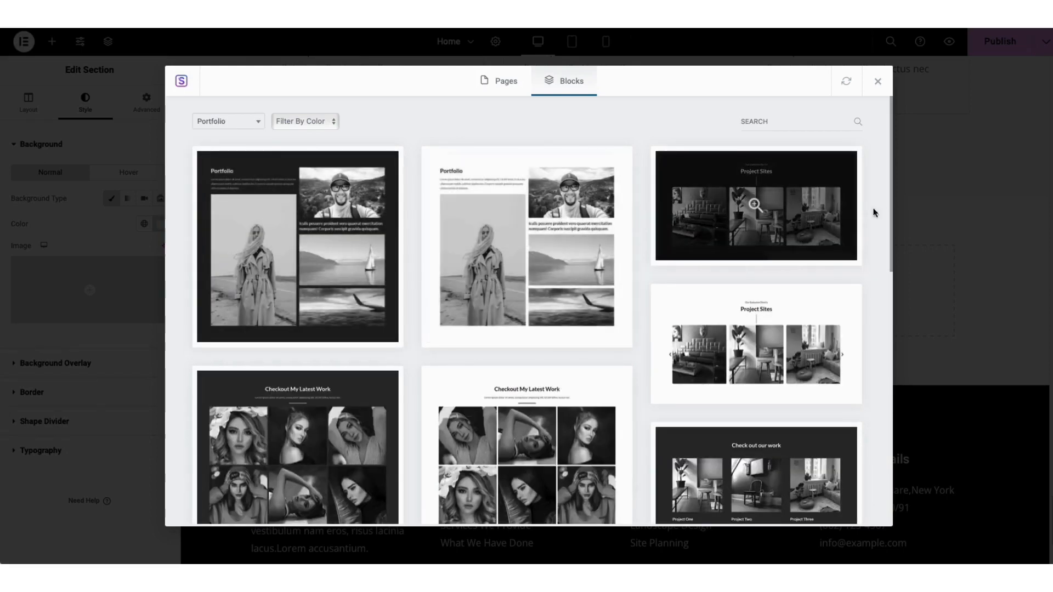
Step: Import the light Checkout My Latest Work portfolio block with the six-image gallery
{"action": "left_click_drag", "start_coordinate": [893, 202], "coordinate": [872, 289]}
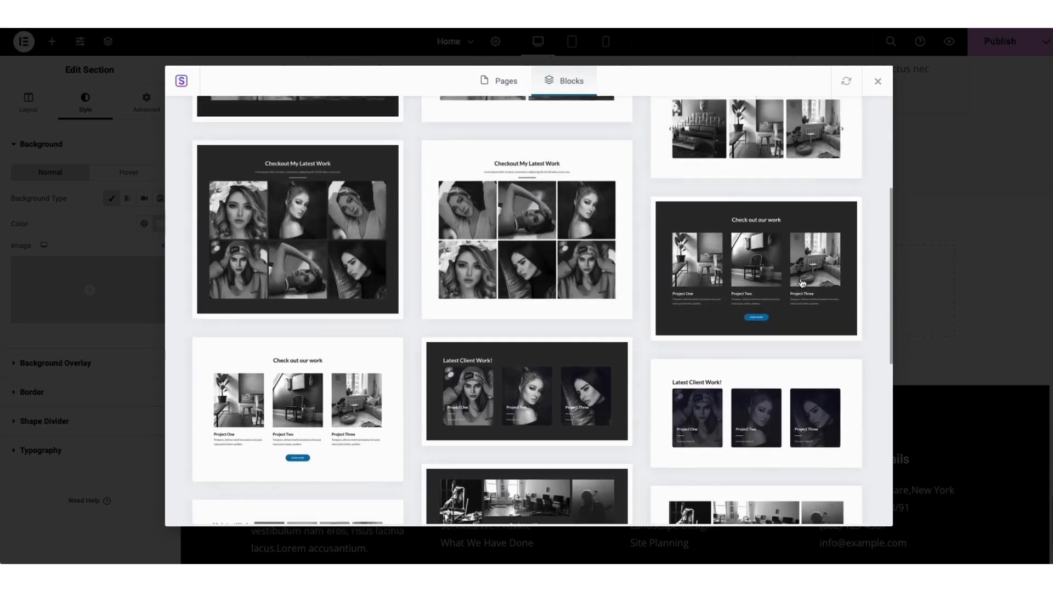
{"action": "left_click", "coordinate": [528, 235]}
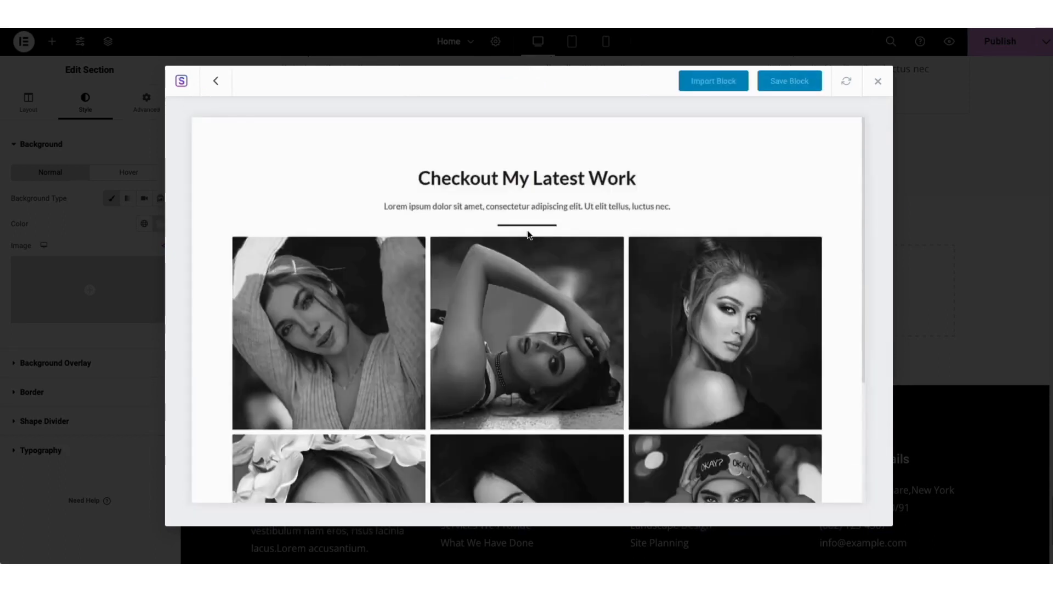
{"action": "left_click", "coordinate": [705, 82]}
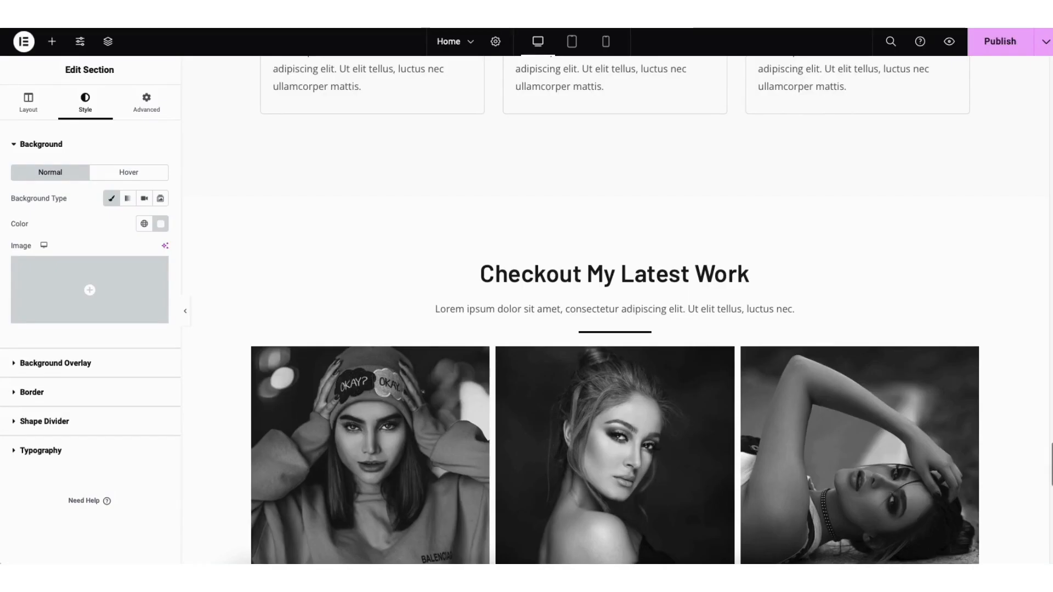
Step: Open the Checkout My Latest Work gallery for editing and remove all six portrait images from it
{"action": "scroll", "coordinate": [614, 351], "scroll_direction": "down", "scroll_amount": 3}
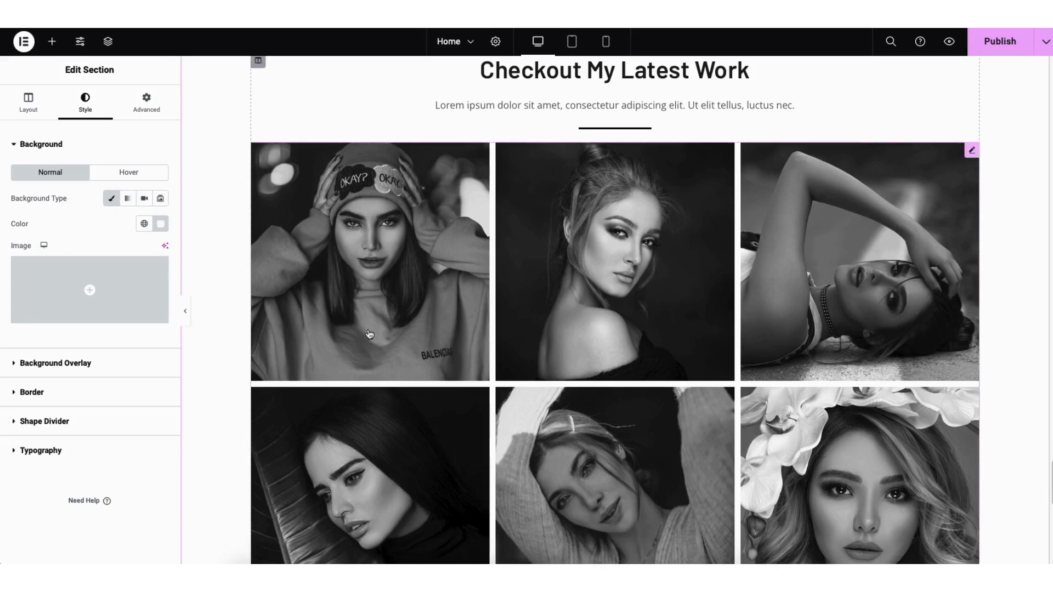
{"action": "left_click", "coordinate": [360, 310]}
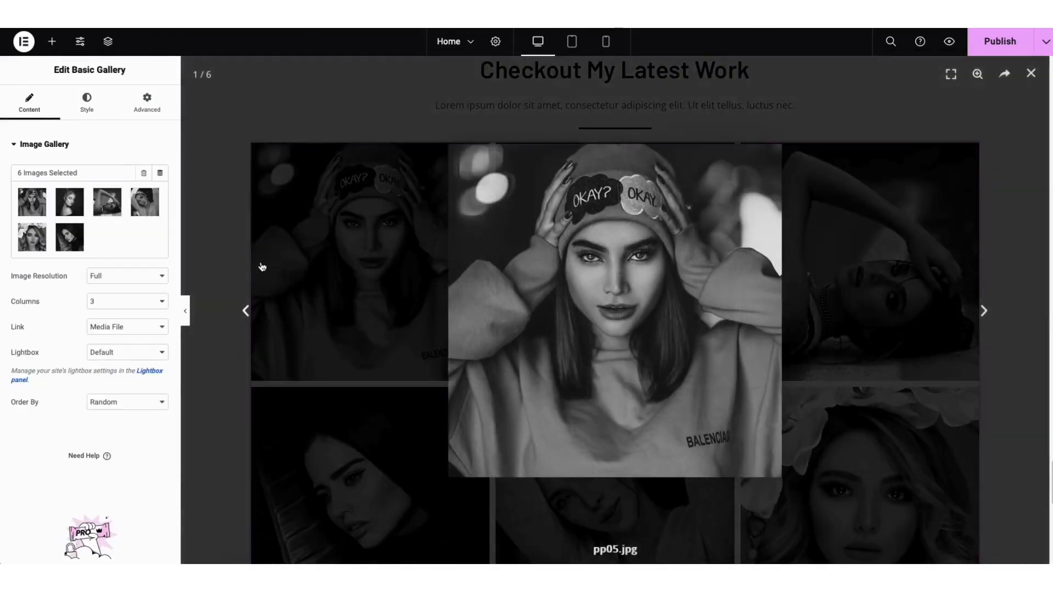
{"action": "left_click", "coordinate": [74, 208]}
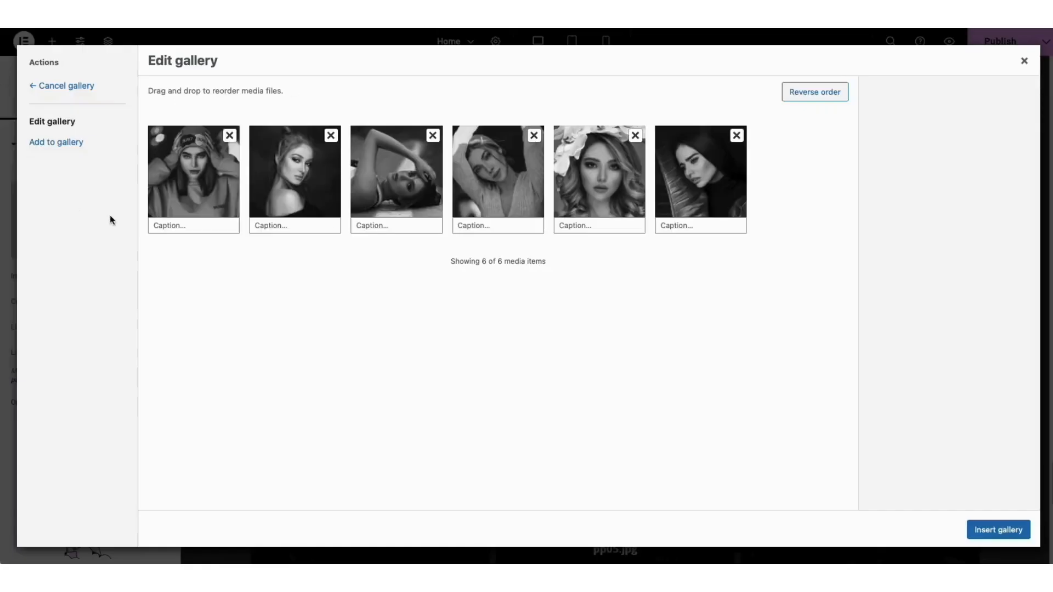
{"action": "left_click", "coordinate": [229, 136]}
{"action": "left_click", "coordinate": [229, 137]}
{"action": "left_click", "coordinate": [229, 137]}
{"action": "left_click", "coordinate": [229, 136]}
{"action": "left_click", "coordinate": [229, 136]}
{"action": "left_click", "coordinate": [228, 137]}
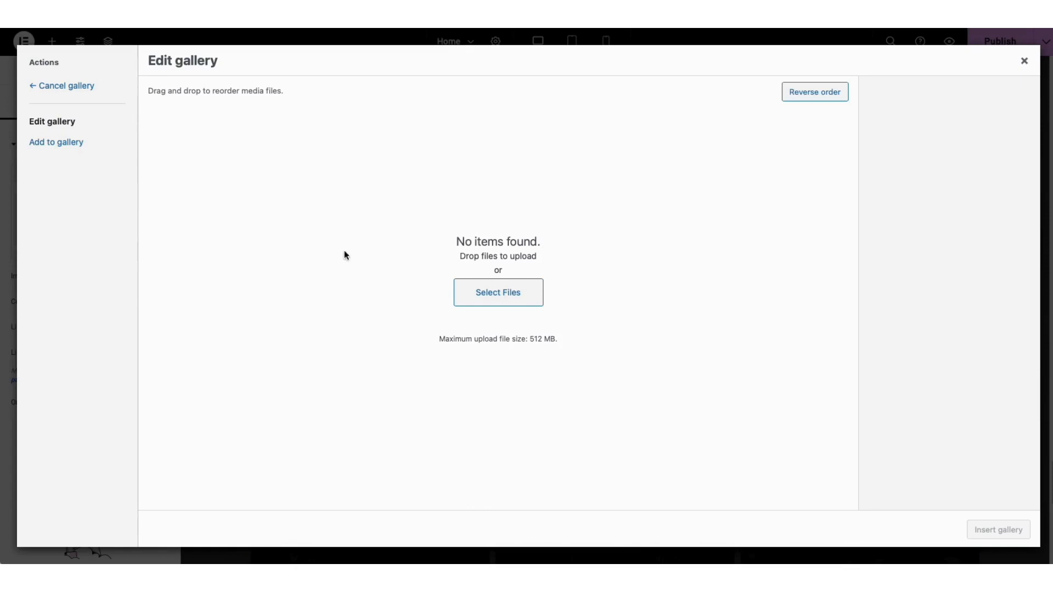
Step: Add building photos to the gallery, remove the surplus seventh photo, and insert the remaining six into the portfolio section
{"action": "left_click", "coordinate": [73, 144]}
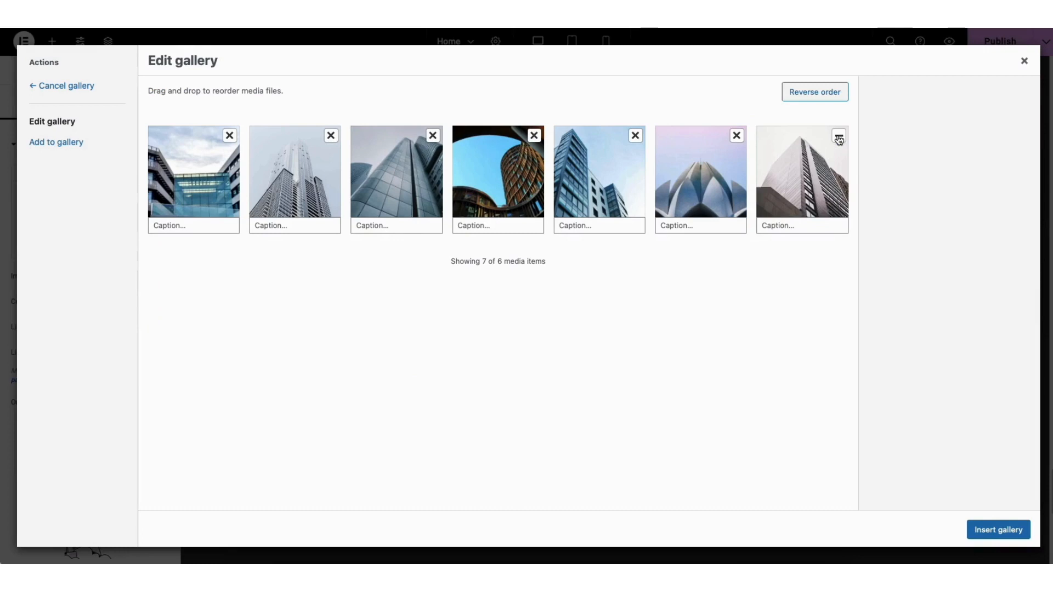
{"action": "left_click", "coordinate": [839, 140]}
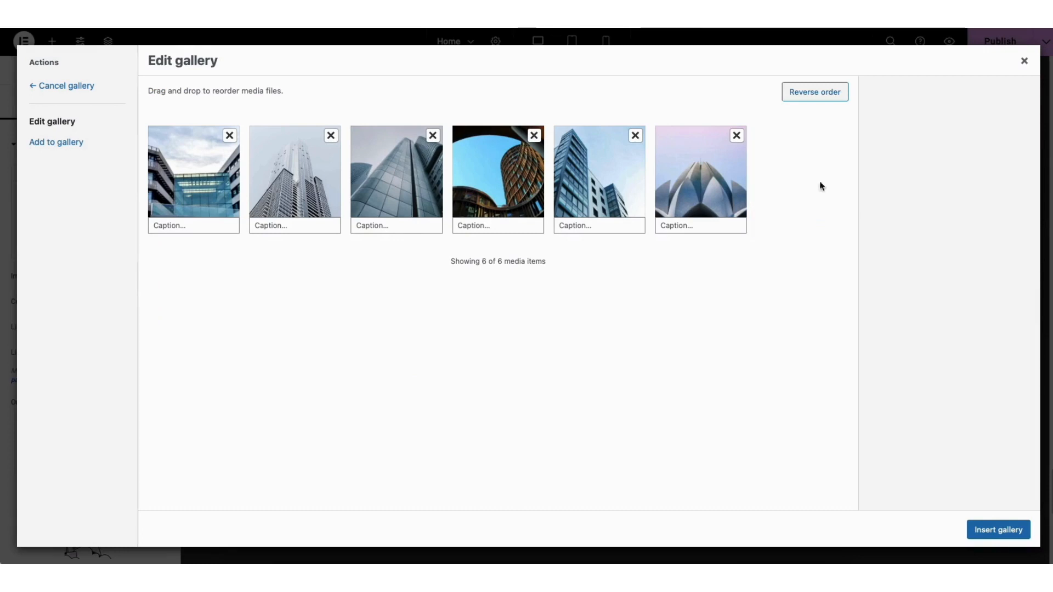
{"action": "left_click", "coordinate": [984, 530]}
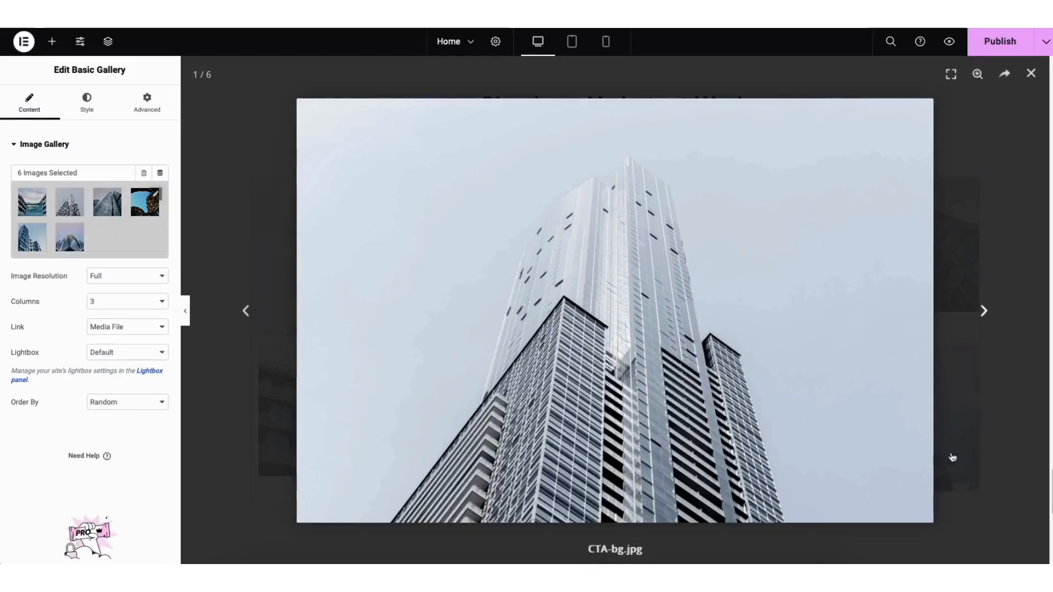
{"action": "left_click", "coordinate": [1031, 73]}
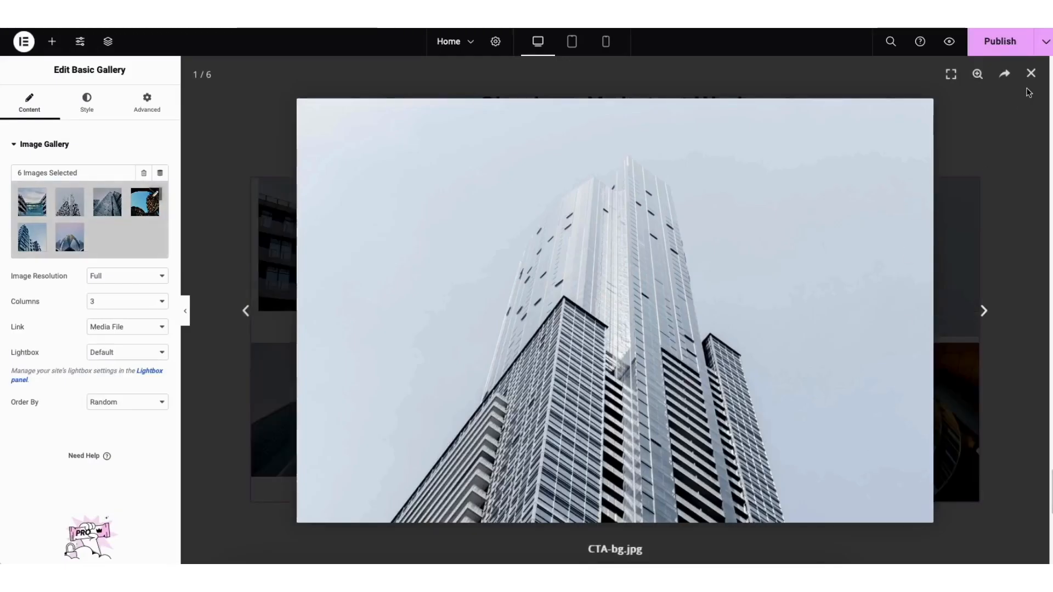
Step: Check the gallery's lightbox options and page through the building photos in the lightbox
{"action": "left_click", "coordinate": [118, 358]}
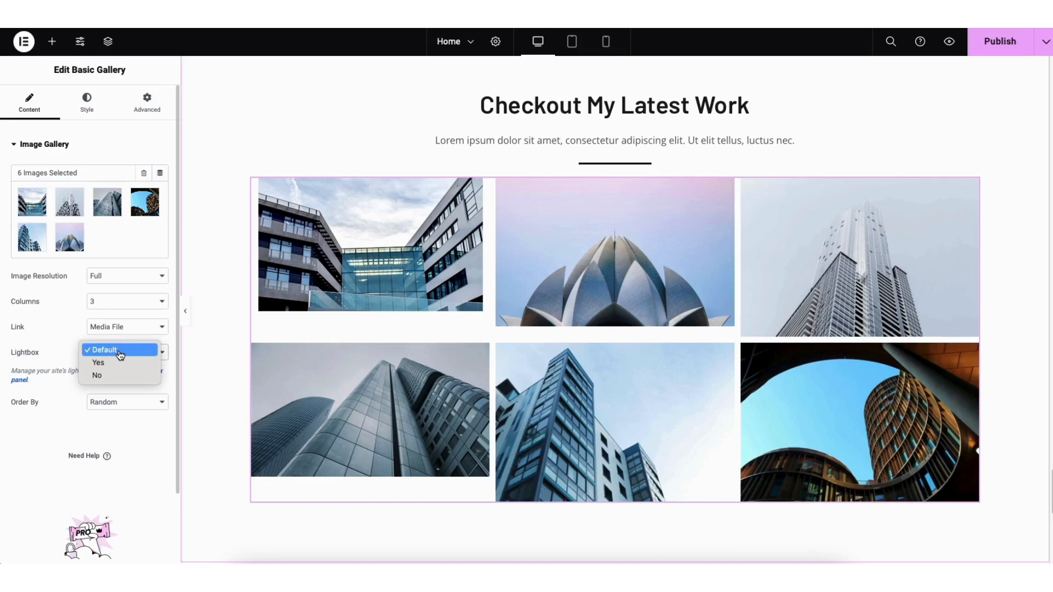
{"action": "left_click", "coordinate": [193, 353]}
{"action": "left_click", "coordinate": [369, 283]}
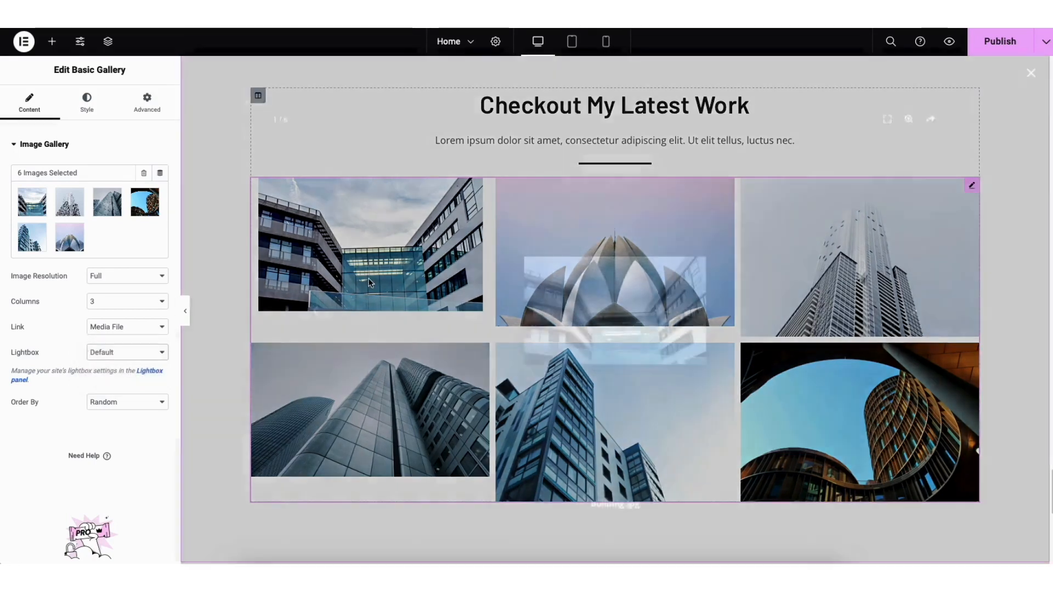
{"action": "left_click", "coordinate": [984, 313]}
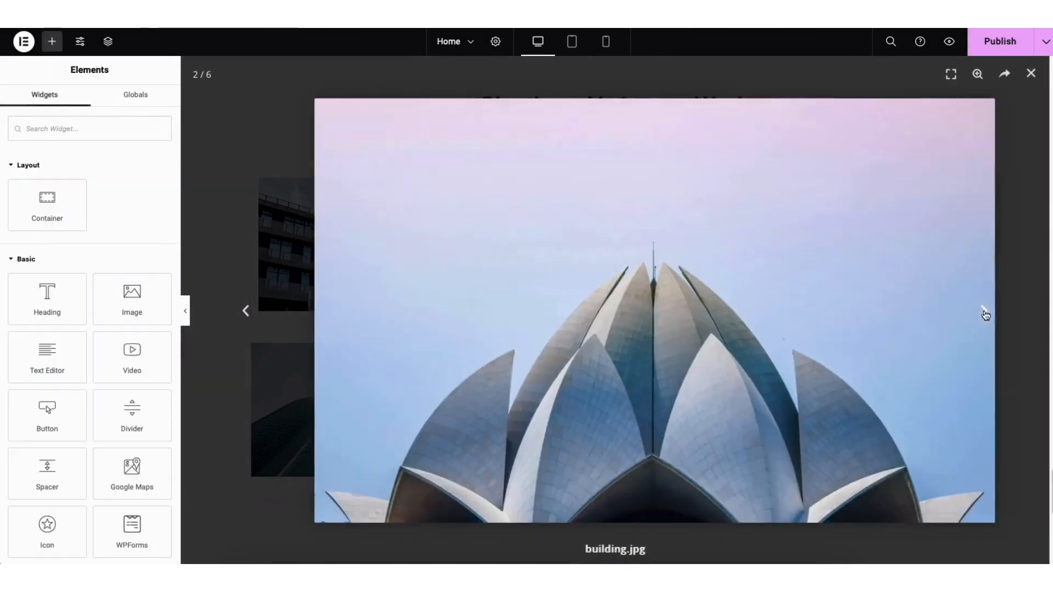
{"action": "left_click", "coordinate": [985, 312]}
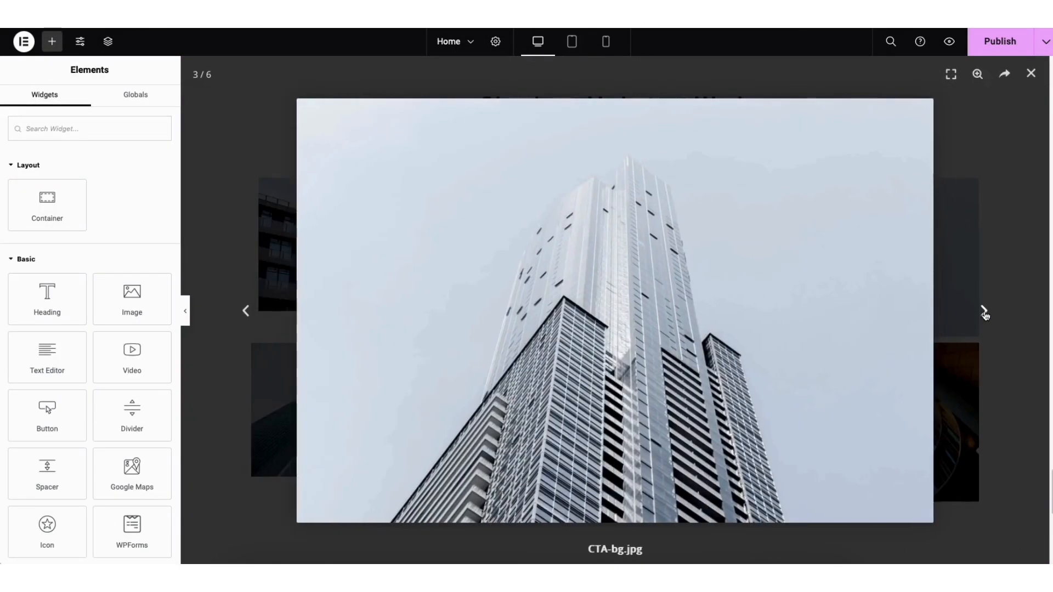
{"action": "left_click", "coordinate": [985, 312]}
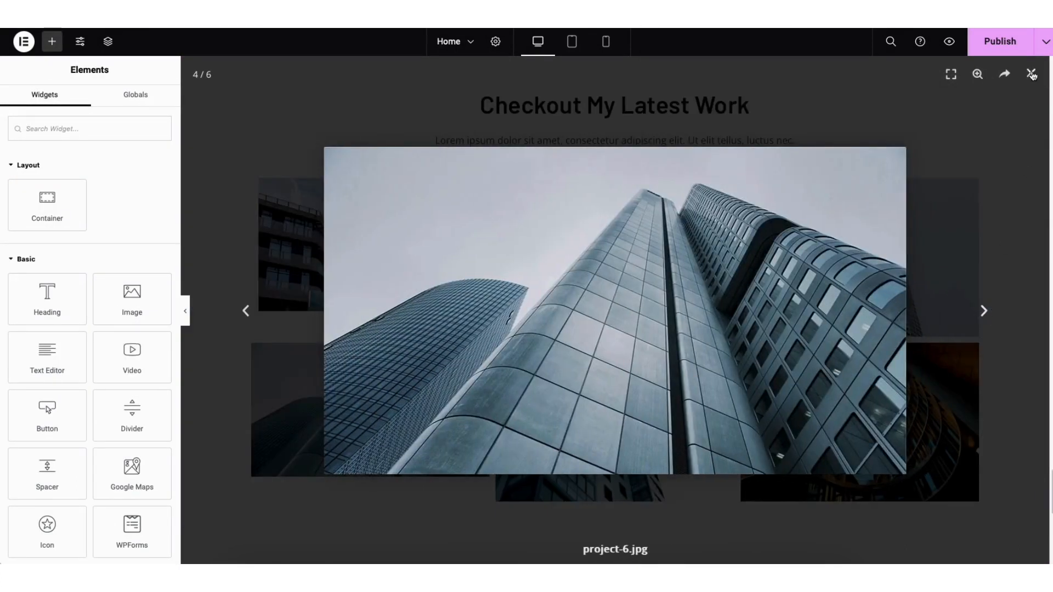
{"action": "left_click", "coordinate": [1030, 73]}
Step: Set the gallery's Lightbox option to No and test it on the first building photo
{"action": "left_click", "coordinate": [329, 263]}
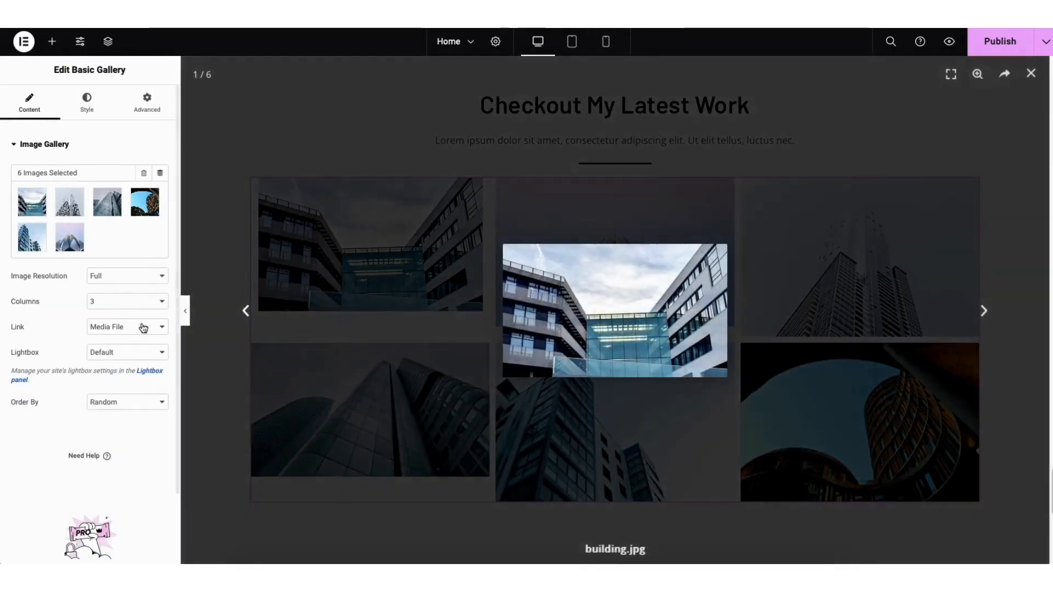
{"action": "left_click", "coordinate": [111, 352]}
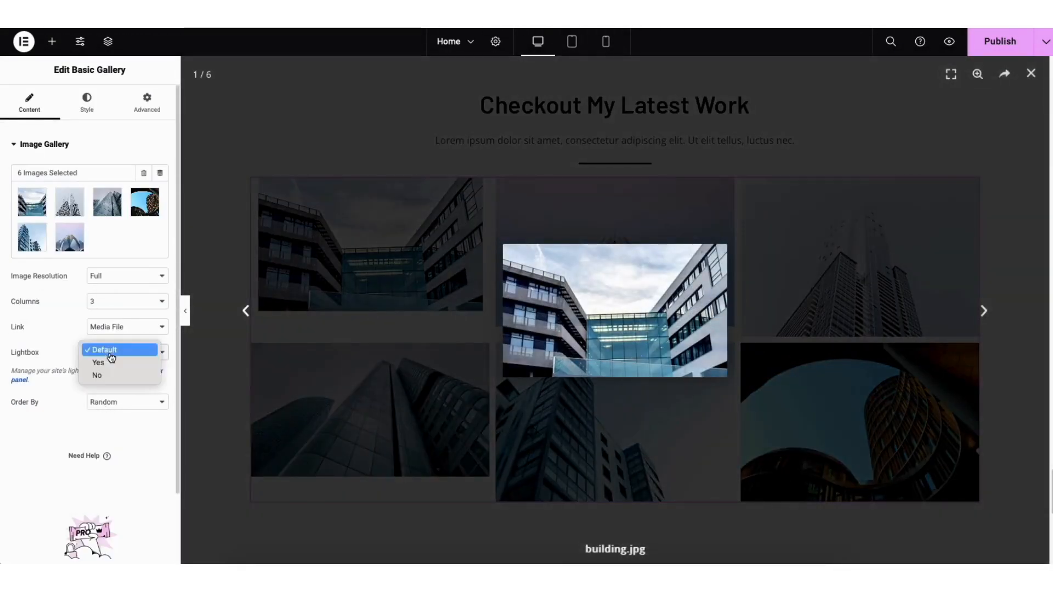
{"action": "left_click", "coordinate": [110, 377]}
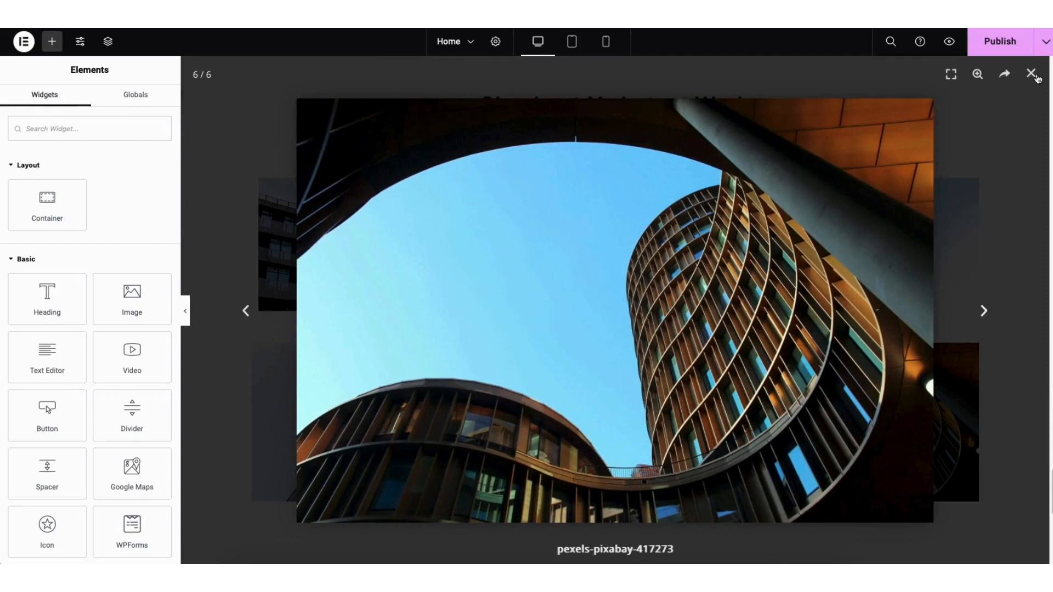
{"action": "left_click", "coordinate": [1031, 74]}
{"action": "left_click", "coordinate": [390, 275]}
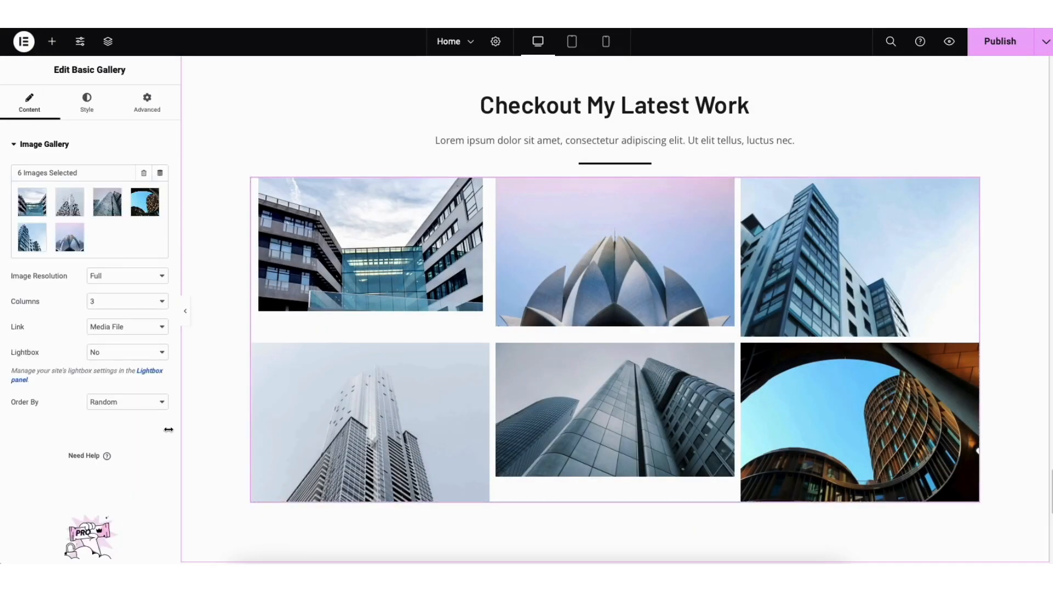
{"action": "left_click", "coordinate": [118, 402]}
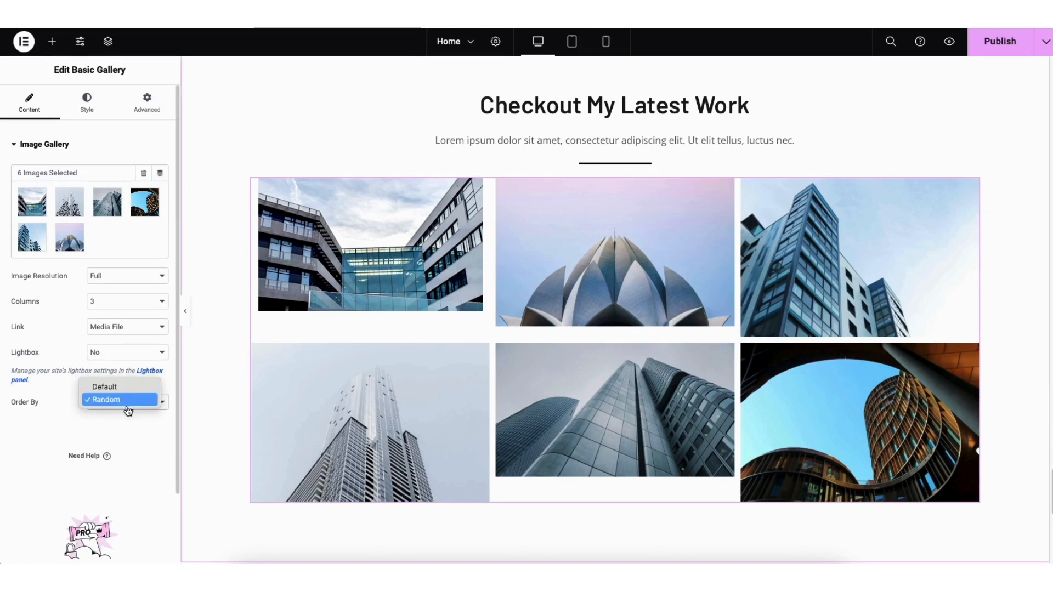
{"action": "left_click", "coordinate": [143, 434]}
{"action": "left_click", "coordinate": [88, 107]}
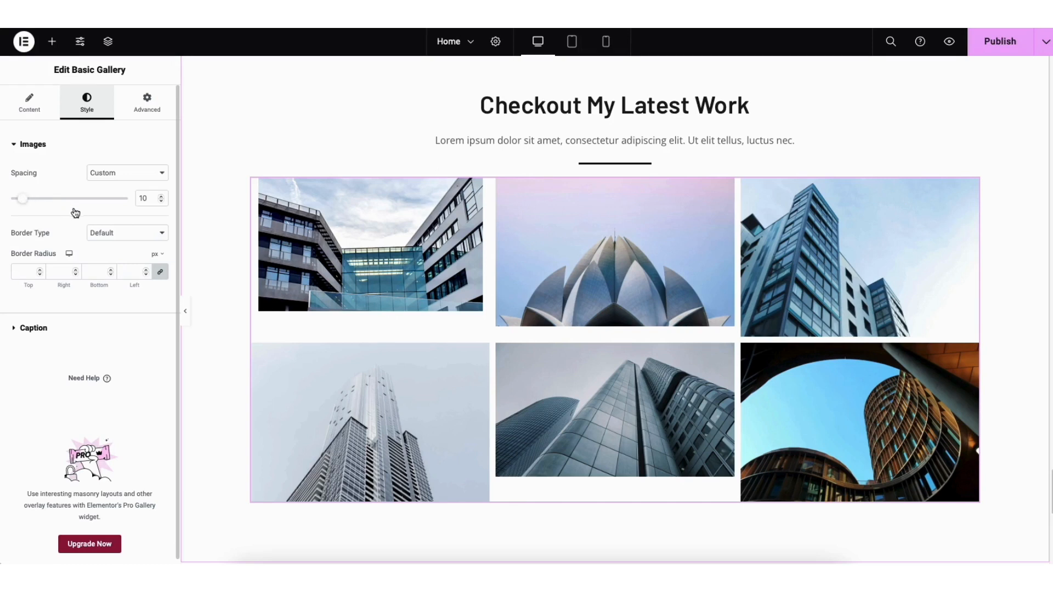
{"action": "left_click", "coordinate": [113, 236]}
{"action": "left_click", "coordinate": [114, 235]}
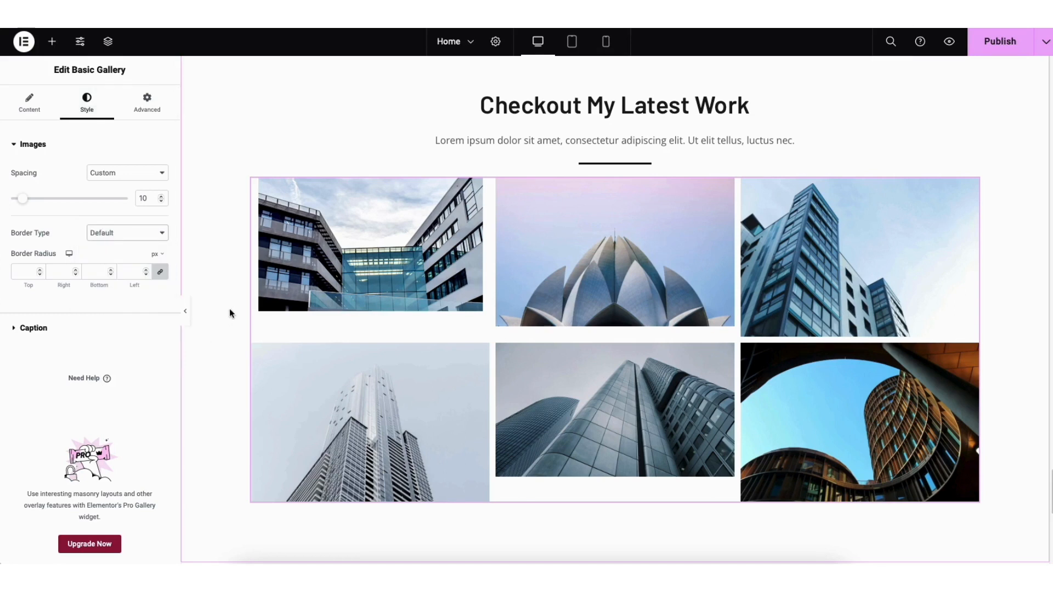
Step: Add a Basic Gallery widget directly above the building photos in the Checkout My Latest Work section
{"action": "left_click", "coordinate": [53, 46]}
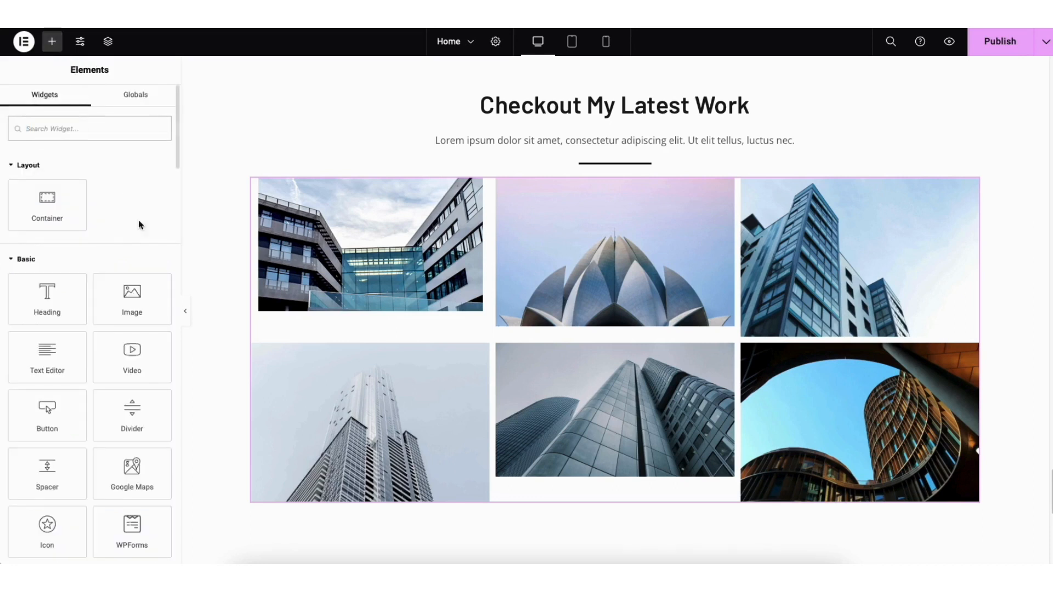
{"action": "left_click_drag", "start_coordinate": [177, 162], "coordinate": [182, 436]}
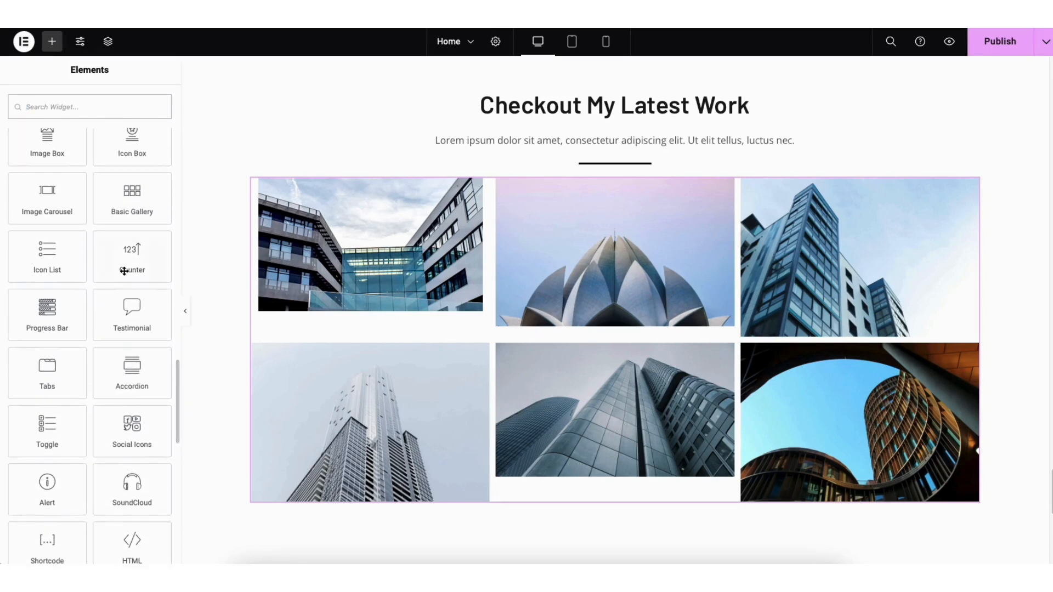
{"action": "left_click_drag", "start_coordinate": [127, 202], "coordinate": [520, 183]}
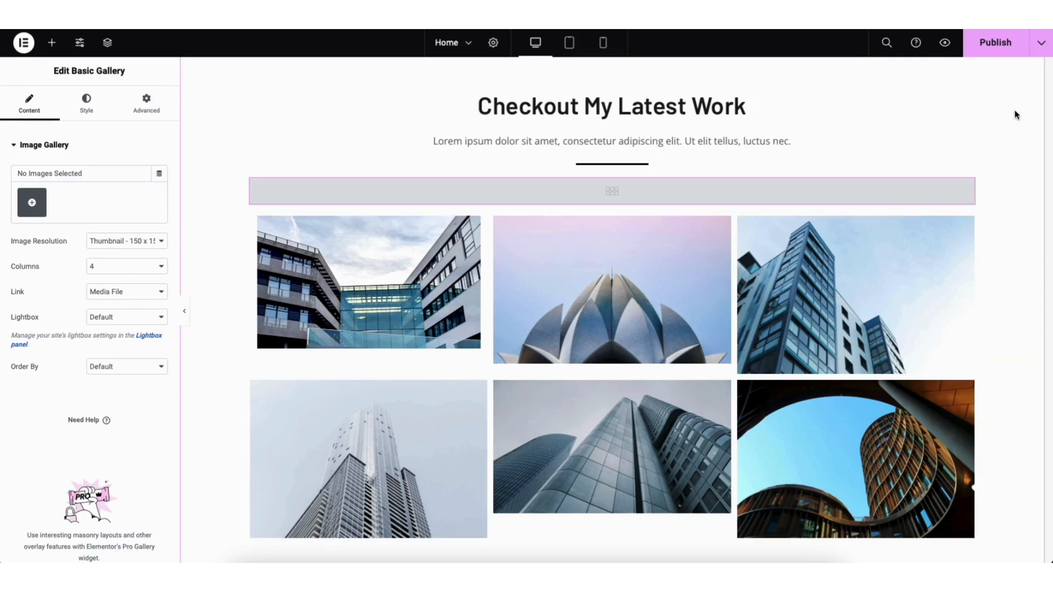
Step: Save the home page as a draft and open its preview
{"action": "left_click", "coordinate": [1041, 45]}
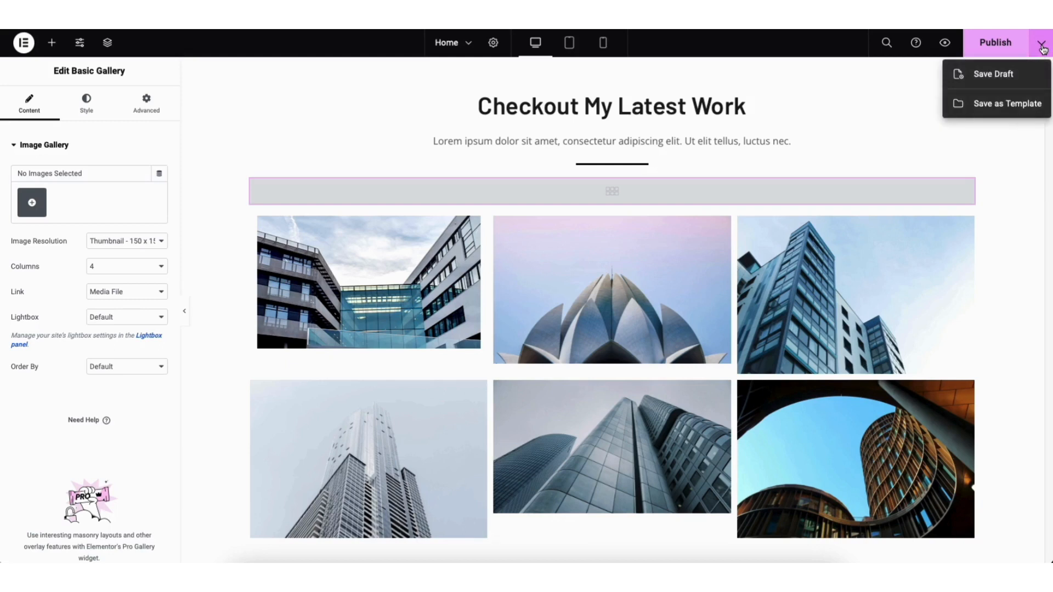
{"action": "left_click", "coordinate": [1005, 76]}
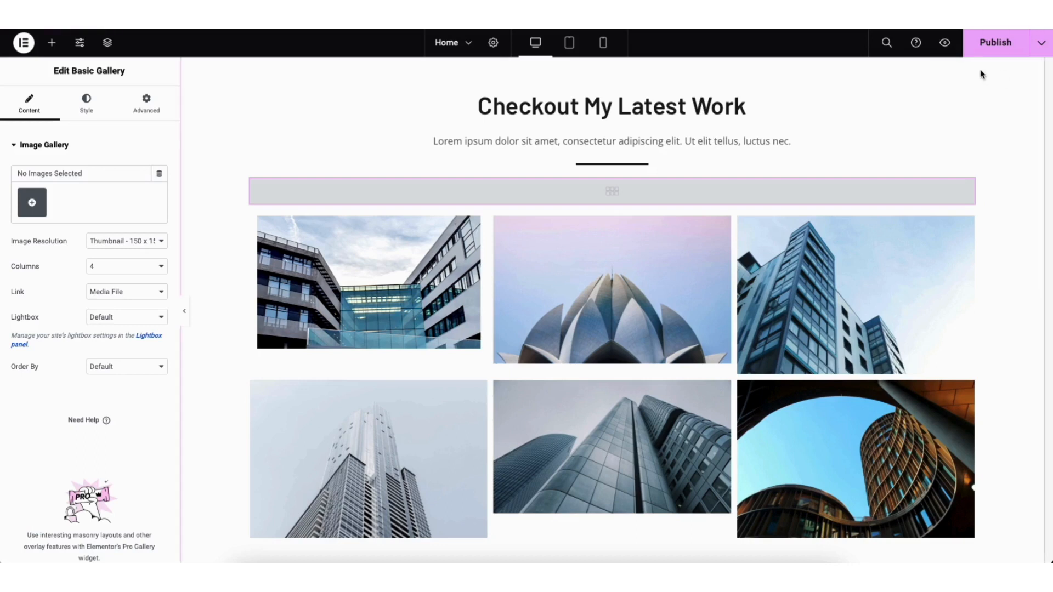
{"action": "left_click", "coordinate": [945, 44]}
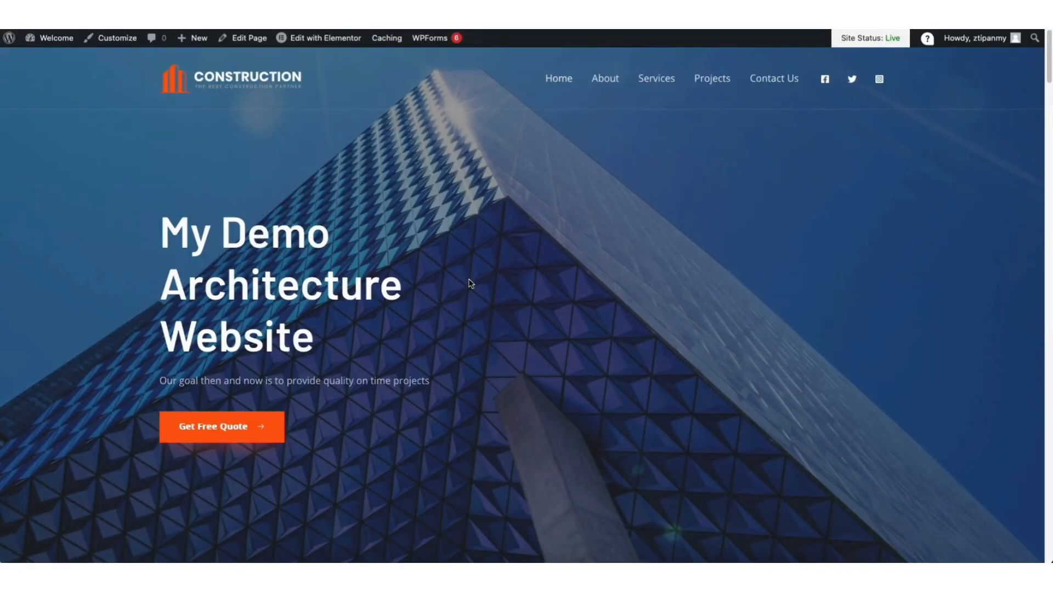
Step: Open the site's Contact Us page and examine the Send Us A Message form and the contact info
{"action": "left_click", "coordinate": [768, 80]}
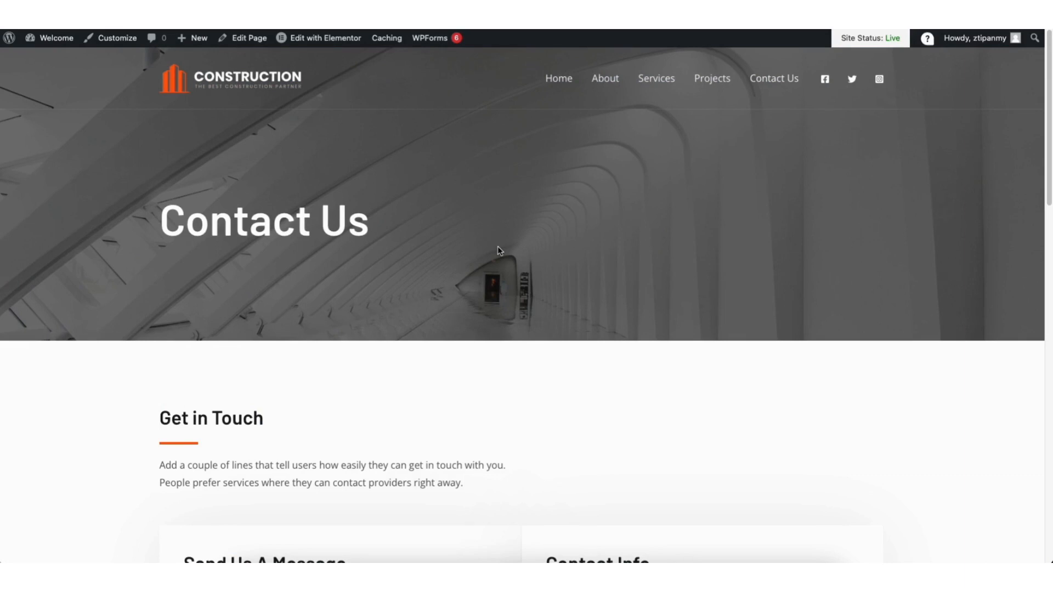
{"action": "scroll", "coordinate": [1020, 110], "scroll_direction": "down", "scroll_amount": 6}
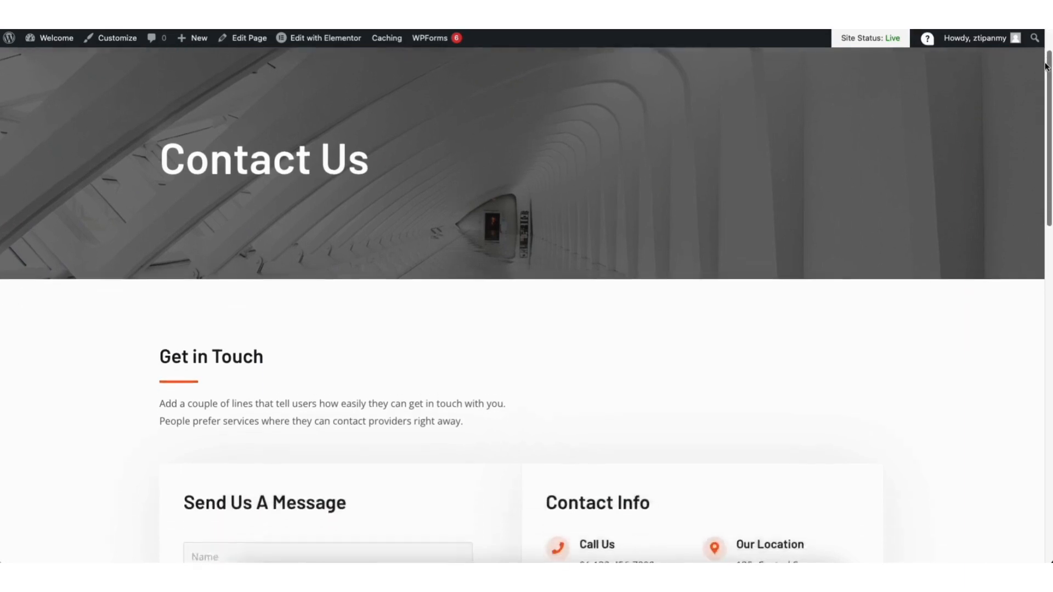
{"action": "scroll", "coordinate": [1029, 155], "scroll_direction": "down", "scroll_amount": 1}
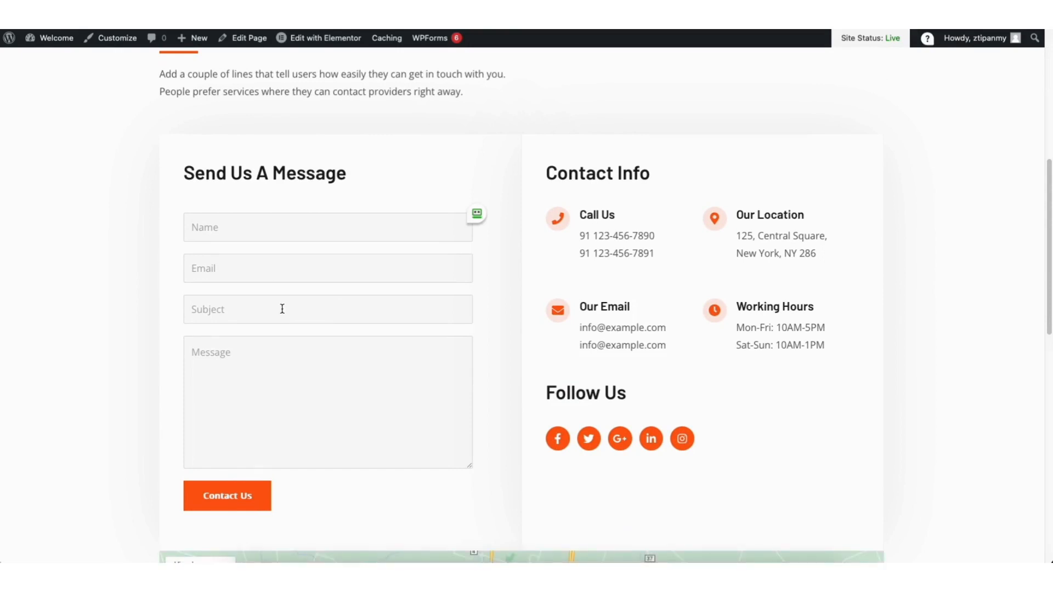
Step: Go to the WordPress dashboard, list the WPForms forms and open the Contact Us form for editing
{"action": "mouse_move", "coordinate": [43, 42]}
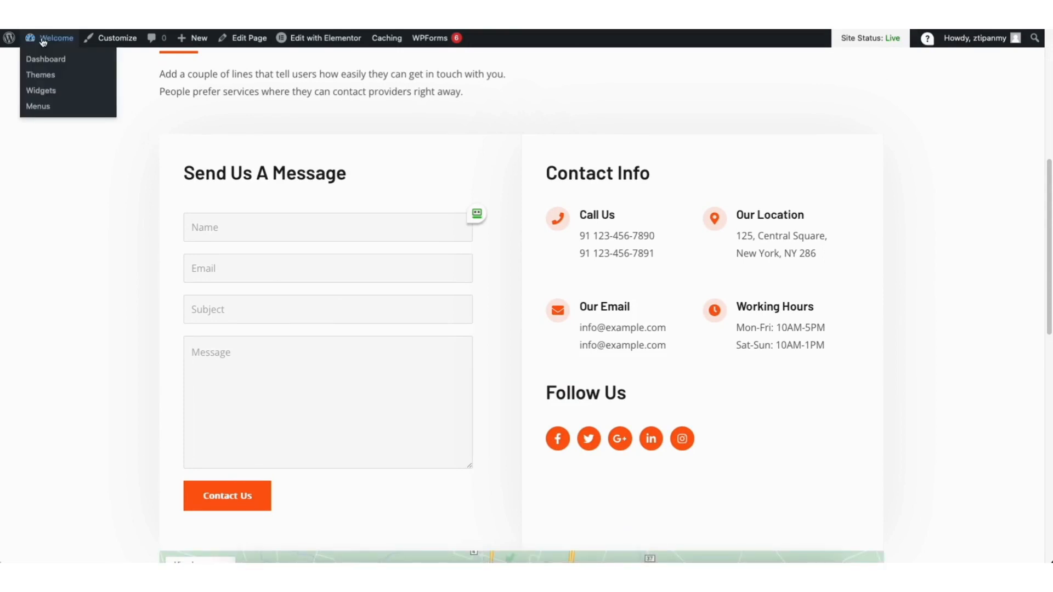
{"action": "left_click", "coordinate": [45, 59]}
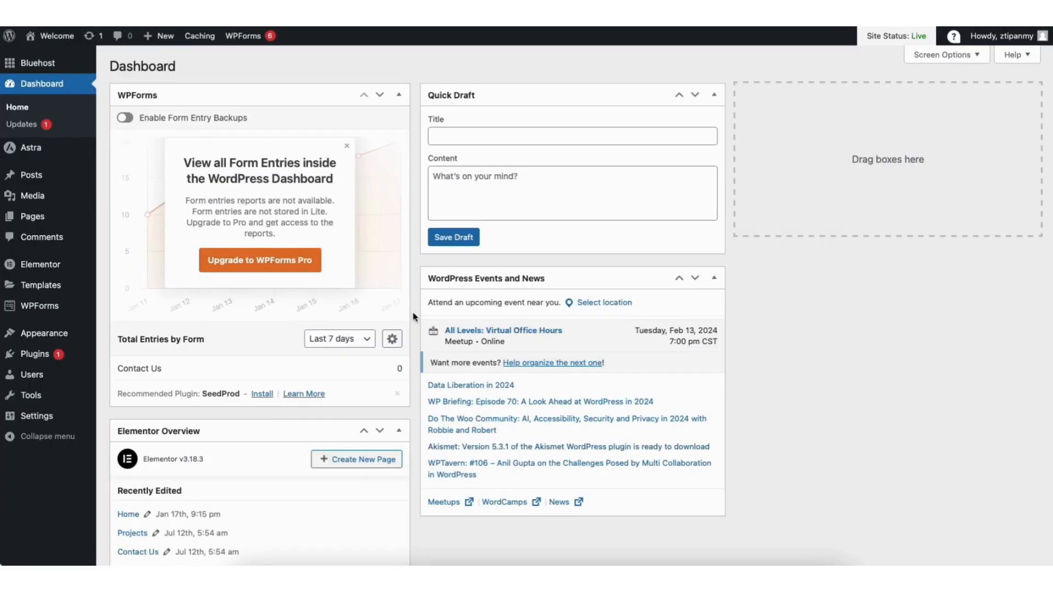
{"action": "left_click", "coordinate": [32, 308]}
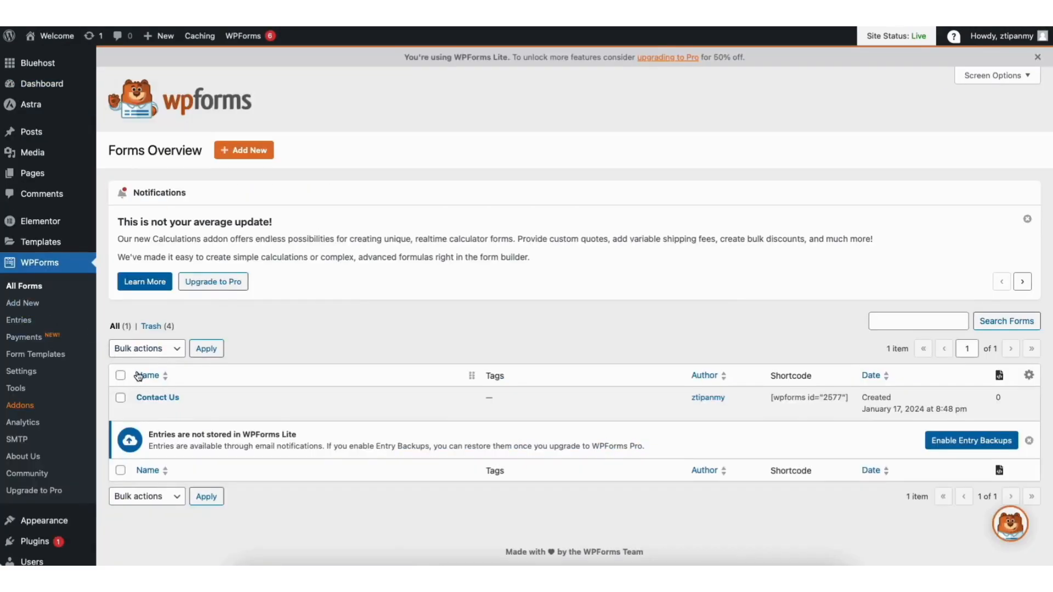
{"action": "mouse_move", "coordinate": [144, 399]}
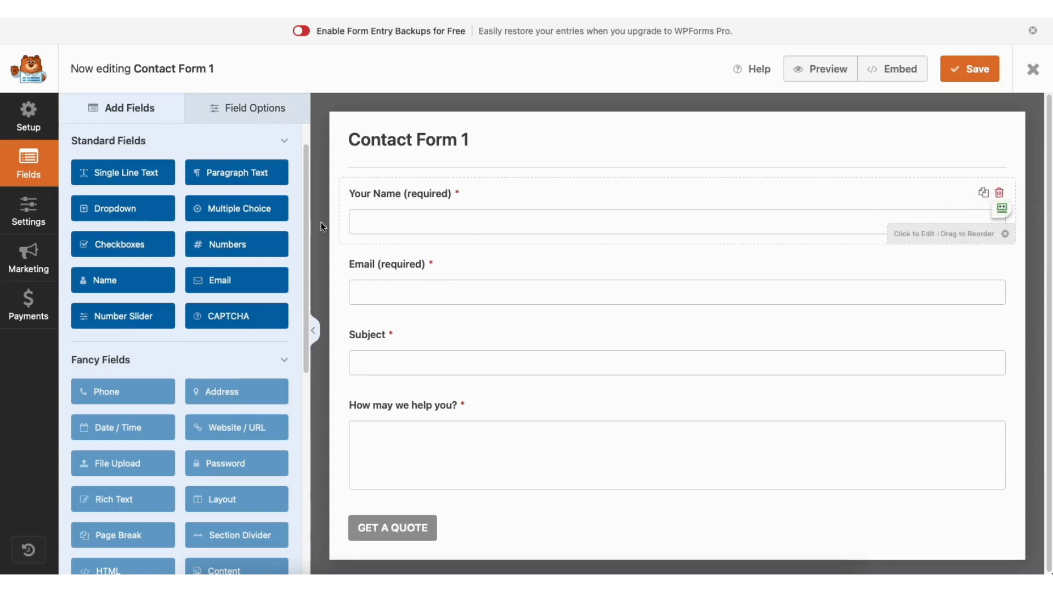
Step: Add a Single Line Text field between the Your Name and Email fields of Contact Form 1
{"action": "mouse_move", "coordinate": [390, 189]}
{"action": "left_mouse_down"}
{"action": "mouse_move", "coordinate": [396, 280]}
{"action": "mouse_move", "coordinate": [394, 196]}
{"action": "left_mouse_up"}
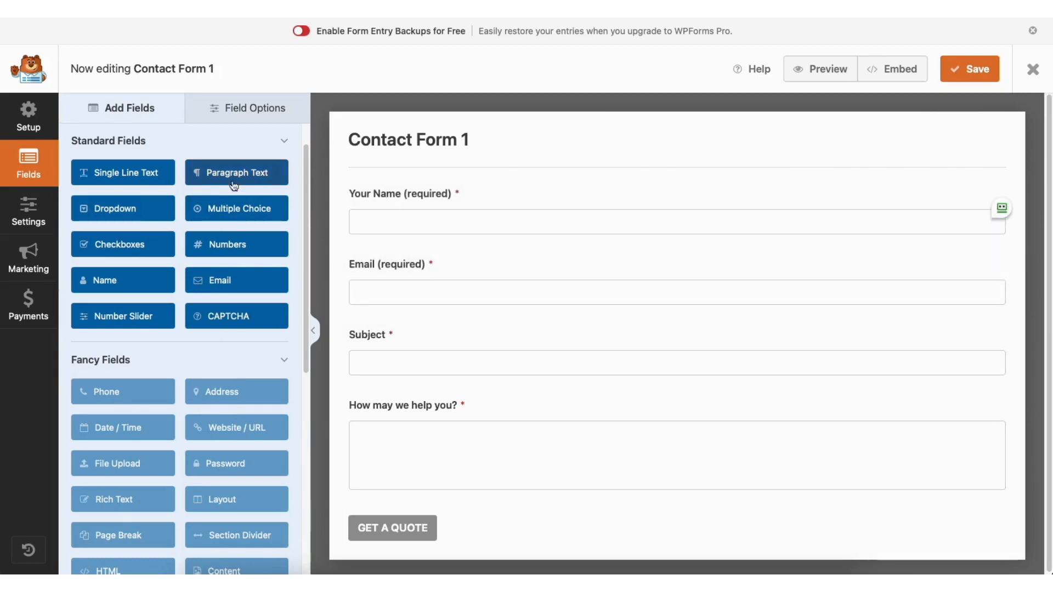
{"action": "left_click_drag", "start_coordinate": [140, 174], "coordinate": [411, 258]}
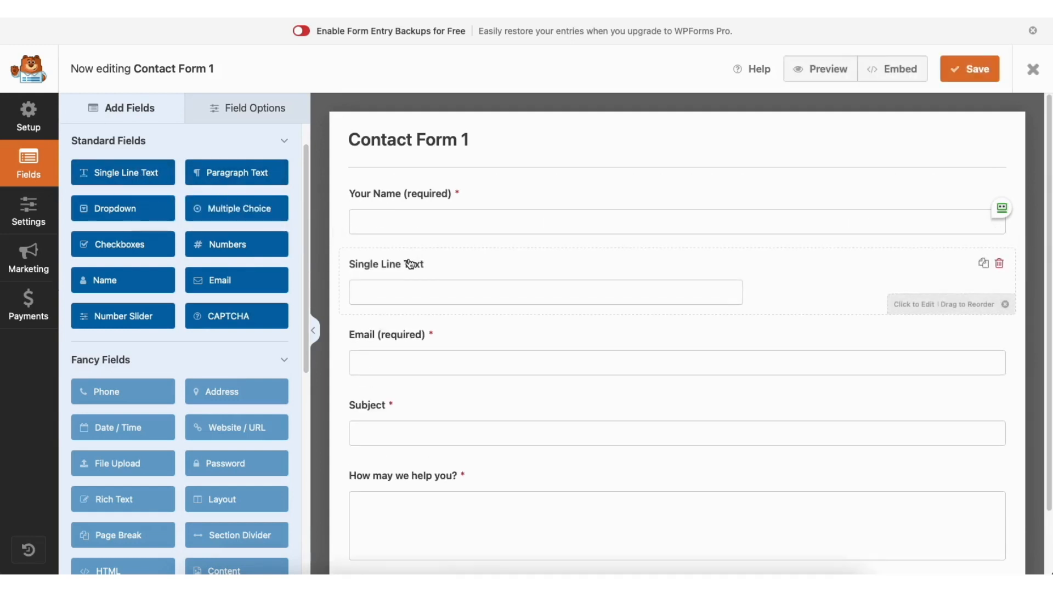
Step: Review the Your Name field's general and advanced options, keeping it required with a Large field size
{"action": "left_click", "coordinate": [244, 108]}
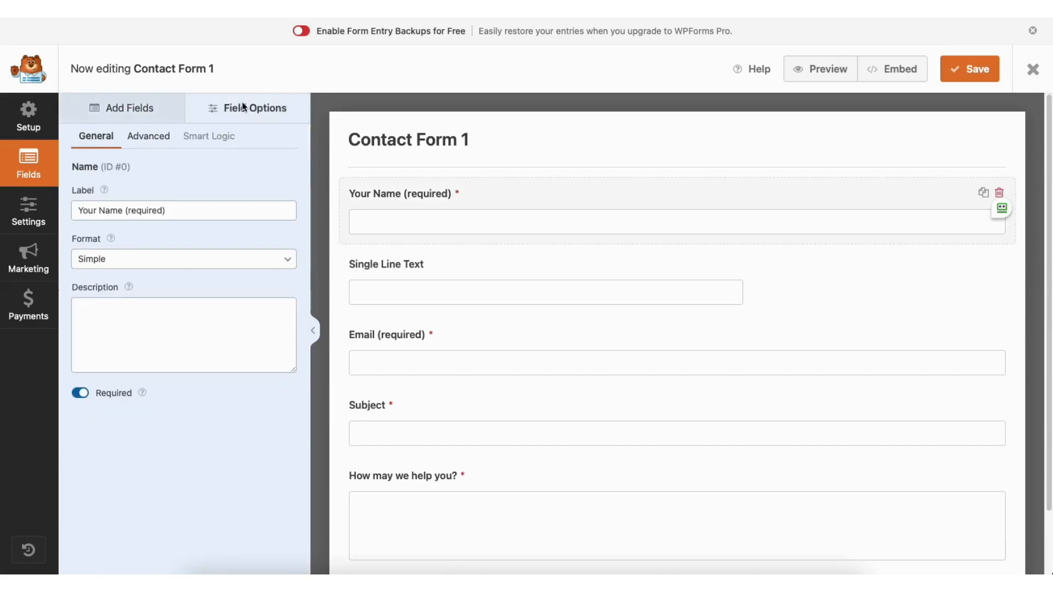
{"action": "left_click", "coordinate": [164, 211]}
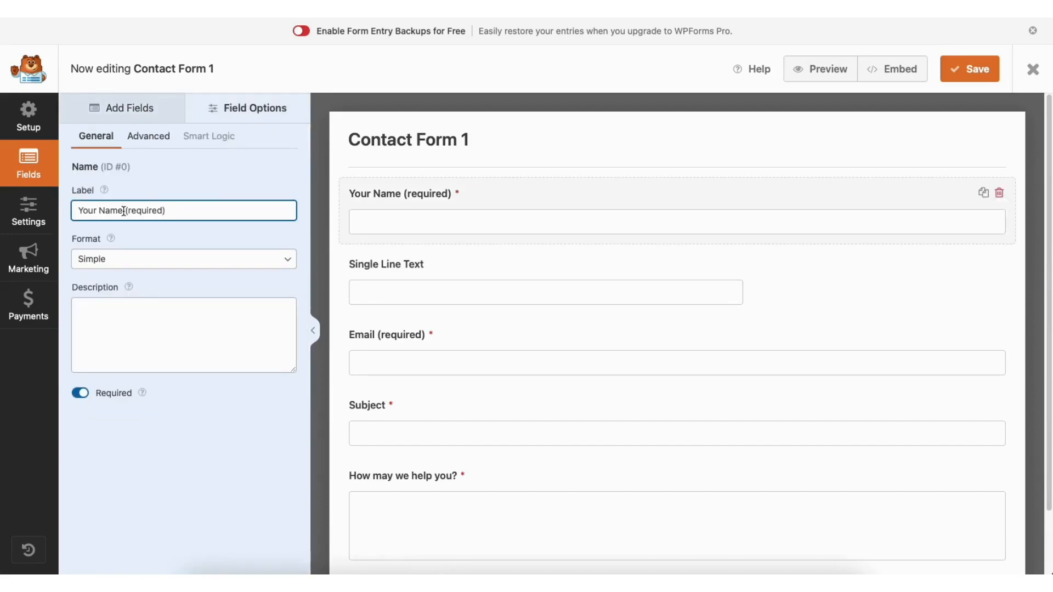
{"action": "left_click", "coordinate": [80, 393]}
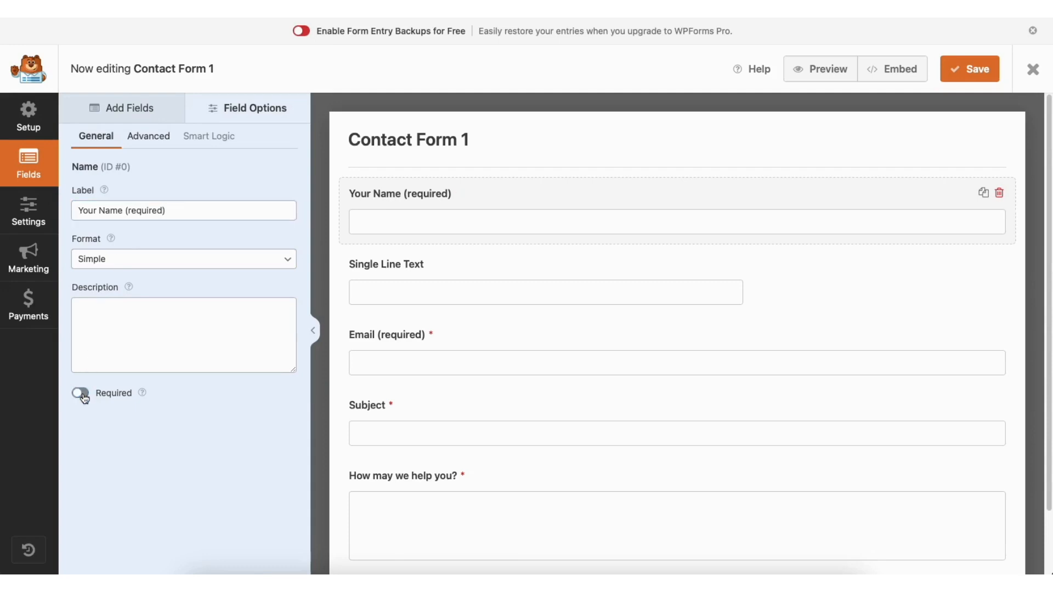
{"action": "left_click", "coordinate": [82, 394]}
{"action": "left_click", "coordinate": [163, 142]}
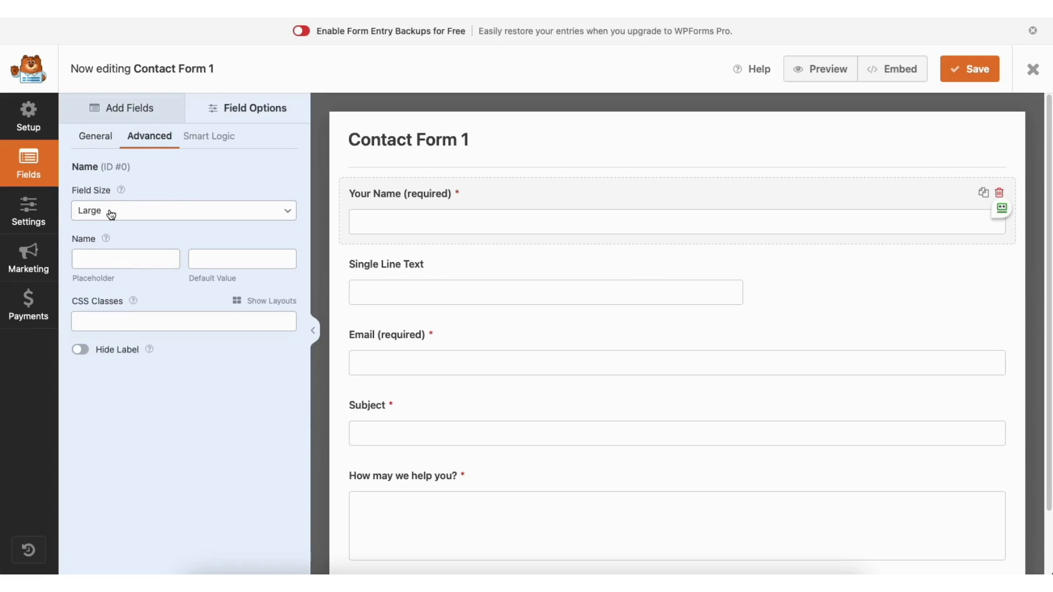
{"action": "left_click", "coordinate": [149, 214]}
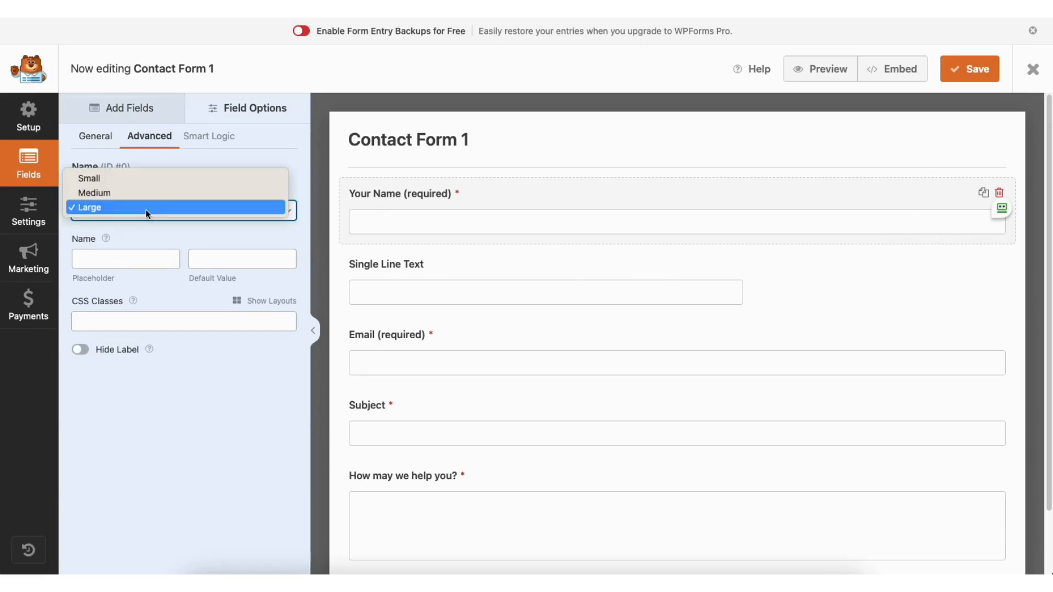
{"action": "left_click", "coordinate": [145, 204]}
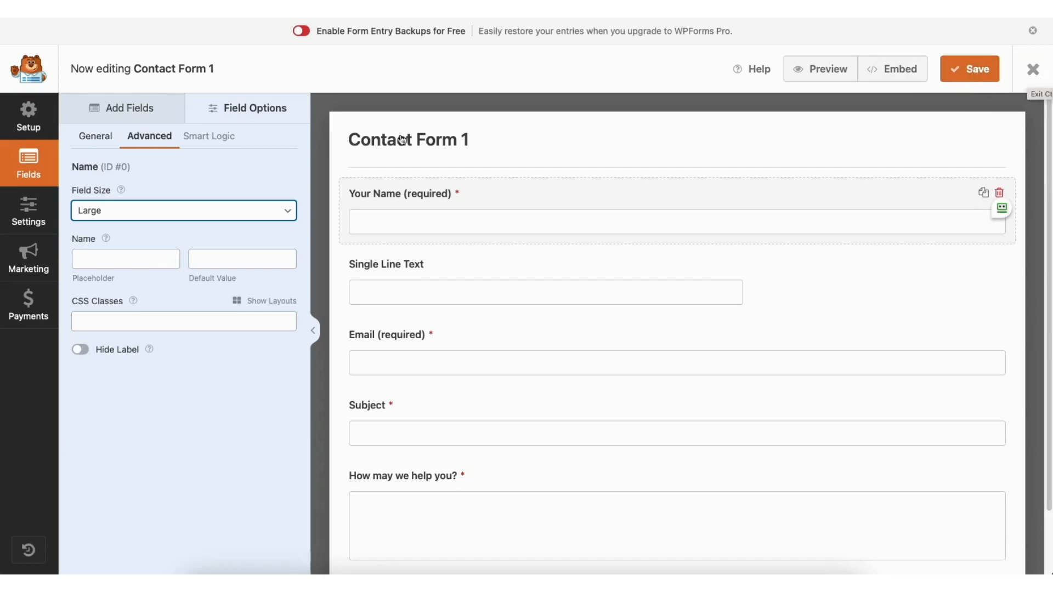
Step: Examine the form's General, Spam Protection and Security, and Notifications settings
{"action": "left_click", "coordinate": [29, 211]}
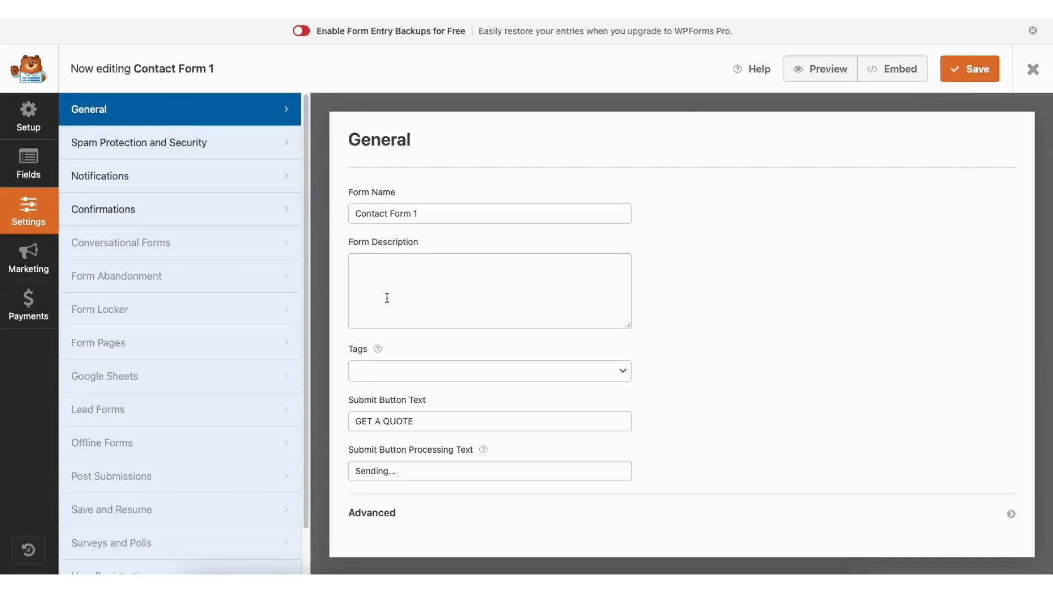
{"action": "left_click", "coordinate": [217, 146]}
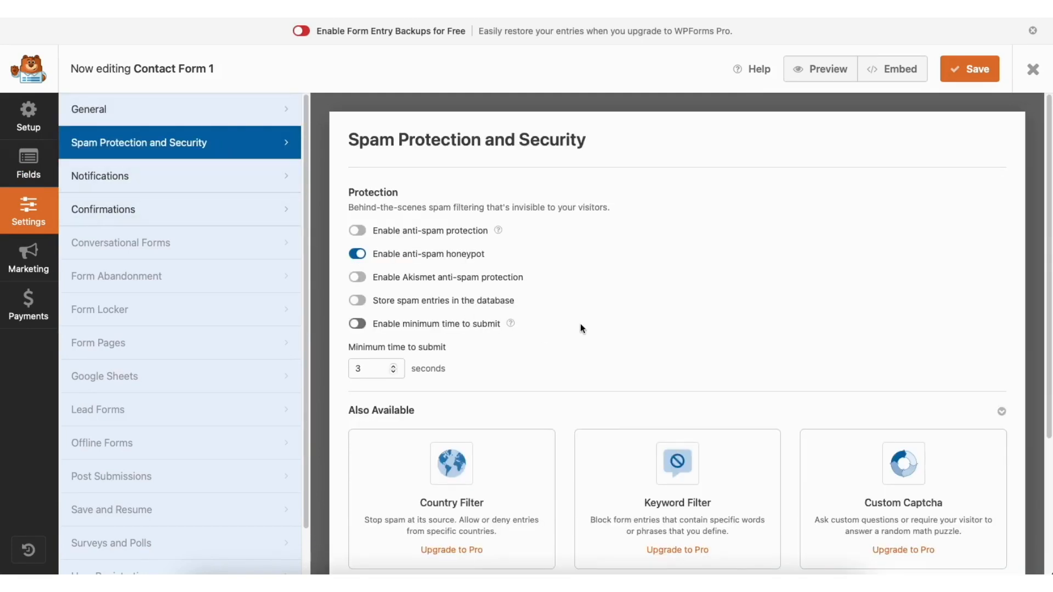
{"action": "left_click", "coordinate": [201, 179]}
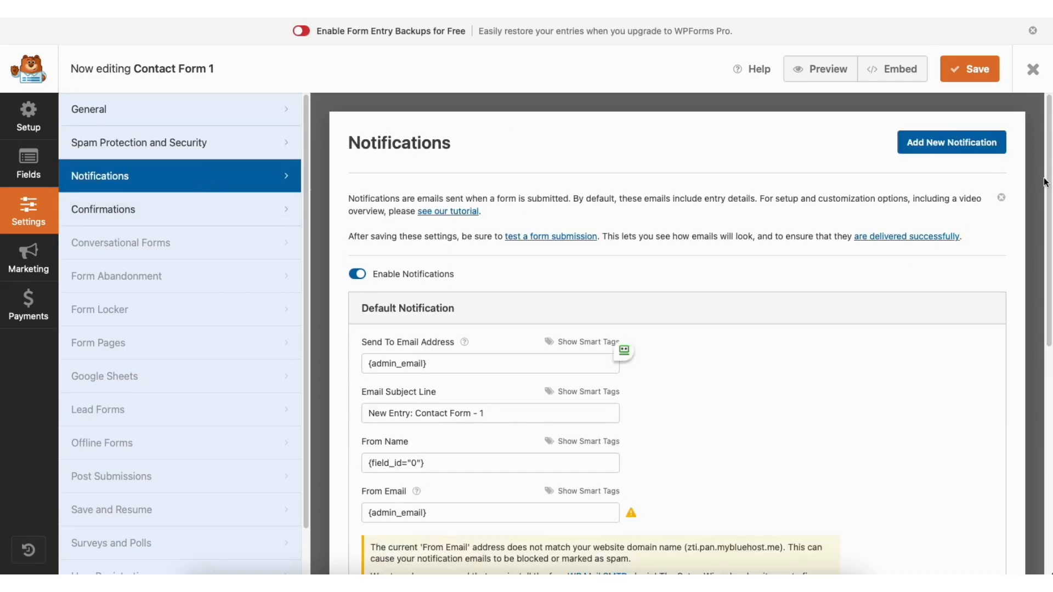
{"action": "left_click_drag", "start_coordinate": [1048, 179], "coordinate": [1048, 297]}
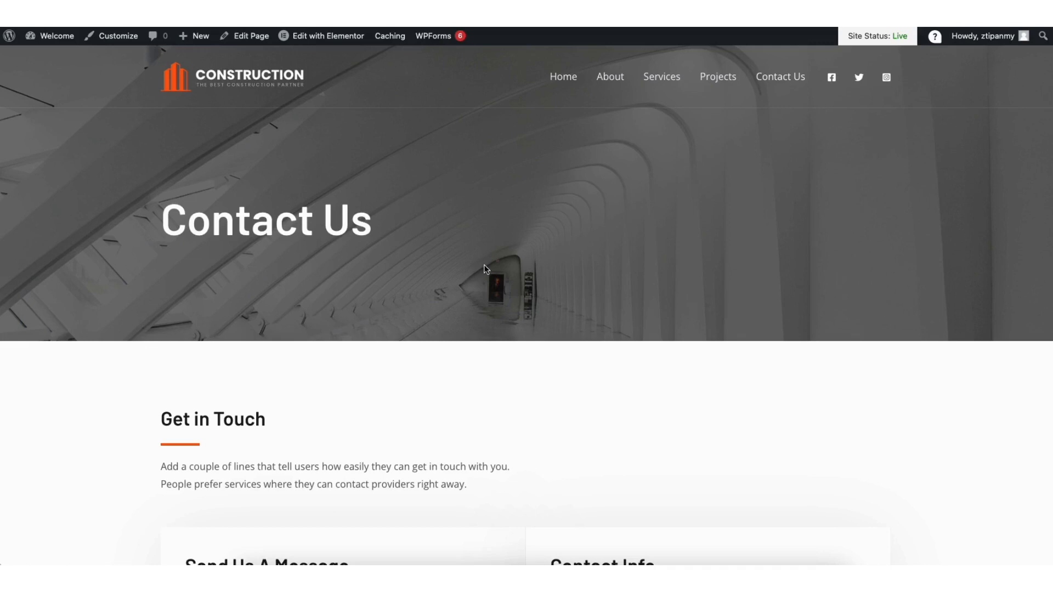
Step: Open the site's Contact Us page in Elementor and open its Google Maps widget for editing
{"action": "left_click", "coordinate": [329, 38]}
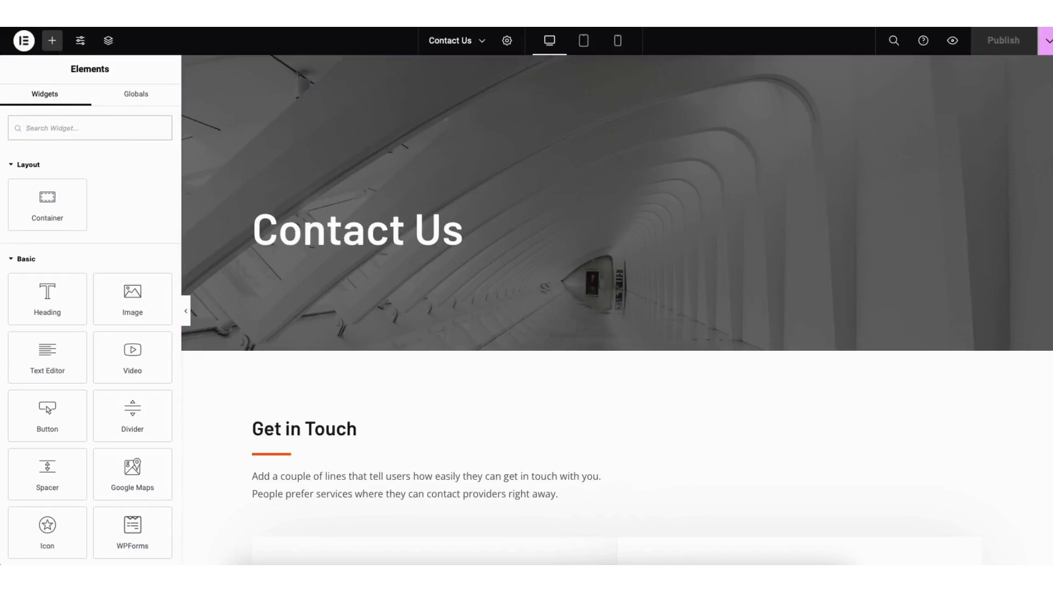
{"action": "scroll", "coordinate": [1042, 219], "scroll_direction": "down", "scroll_amount": 10}
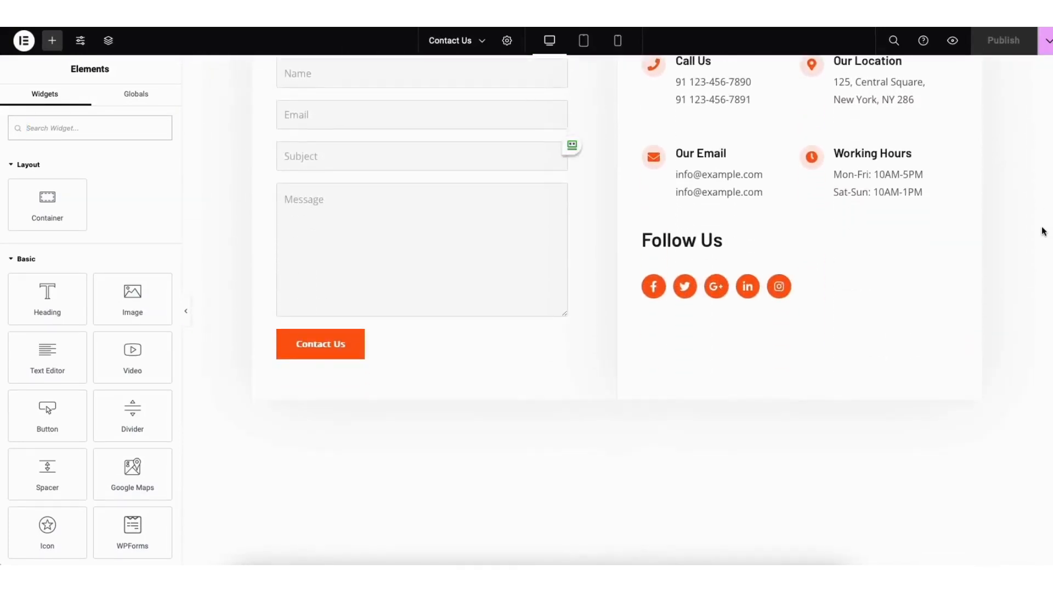
{"action": "scroll", "coordinate": [1038, 263], "scroll_direction": "down", "scroll_amount": 2}
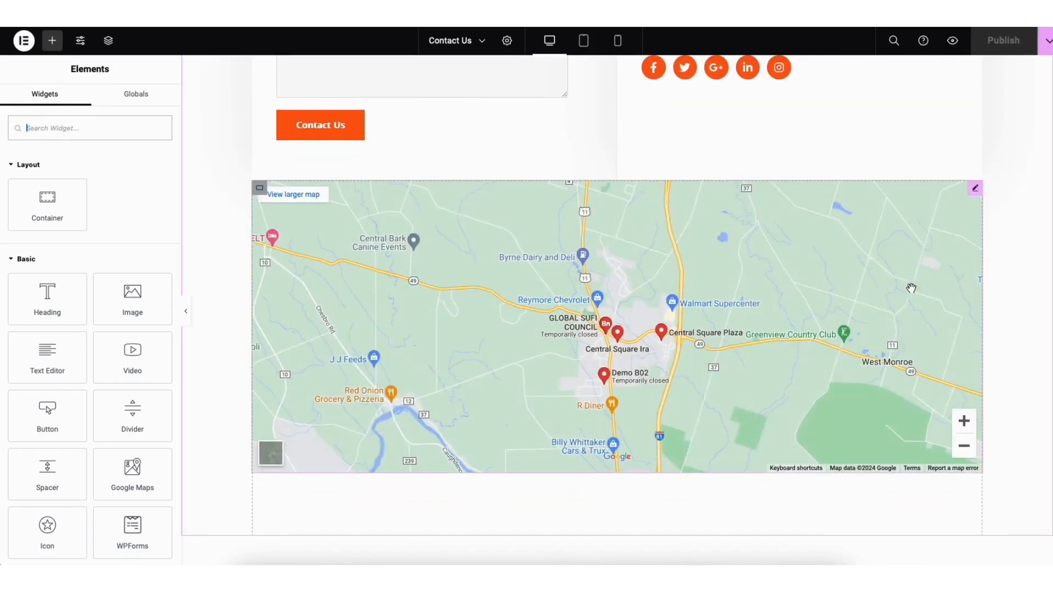
{"action": "left_click", "coordinate": [975, 190]}
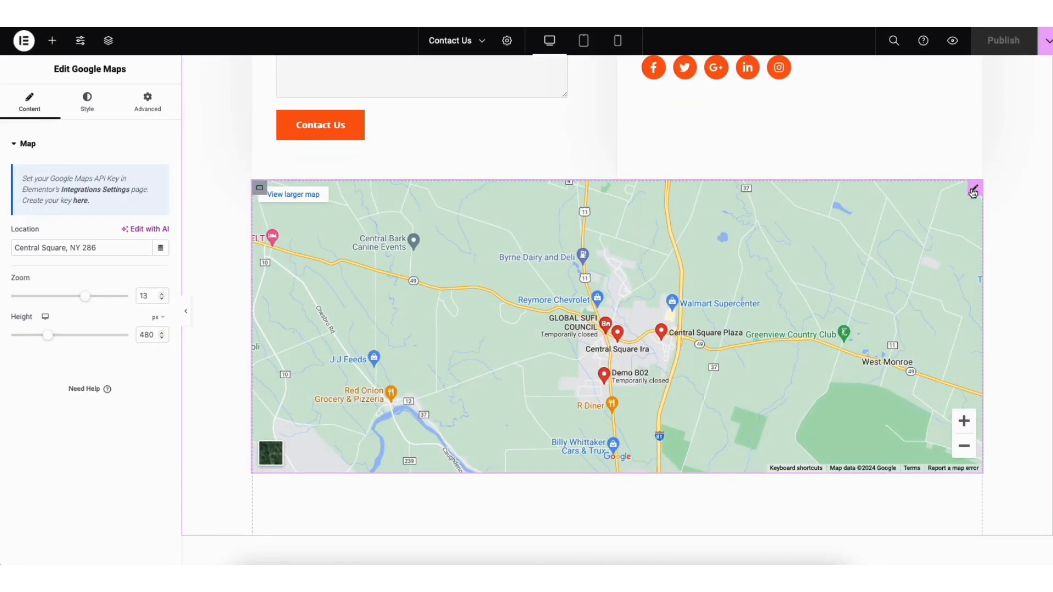
Step: Keep the map's location and set its zoom to 9 and its height to 466 px
{"action": "left_click_drag", "start_coordinate": [15, 247], "coordinate": [96, 247]}
{"action": "left_click", "coordinate": [90, 248]}
{"action": "left_click_drag", "start_coordinate": [85, 296], "coordinate": [63, 301]}
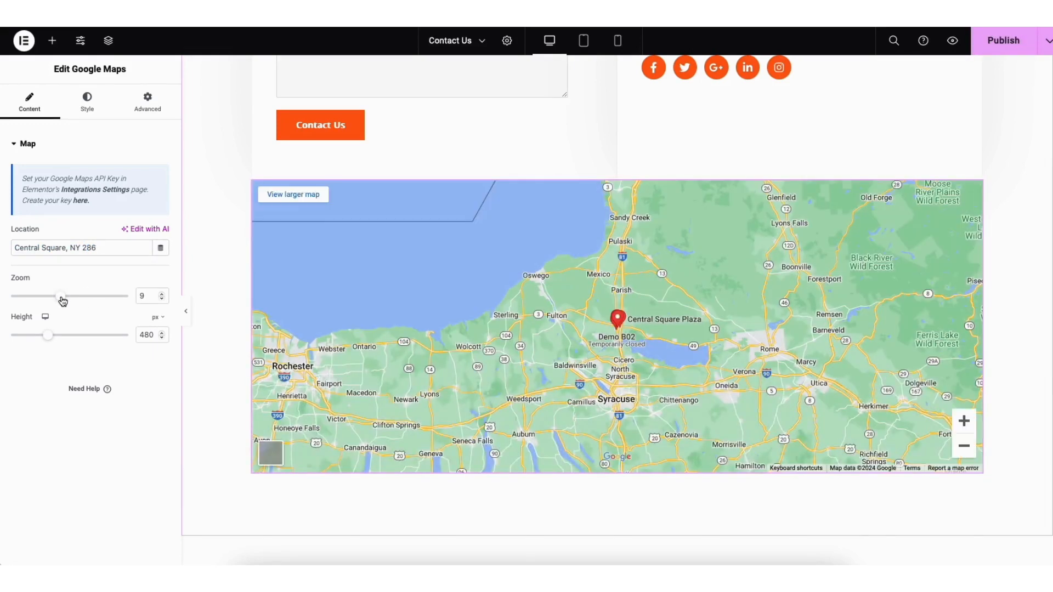
{"action": "mouse_move", "coordinate": [47, 335]}
{"action": "left_mouse_down"}
{"action": "mouse_move", "coordinate": [59, 337]}
{"action": "mouse_move", "coordinate": [47, 341]}
{"action": "left_mouse_up"}
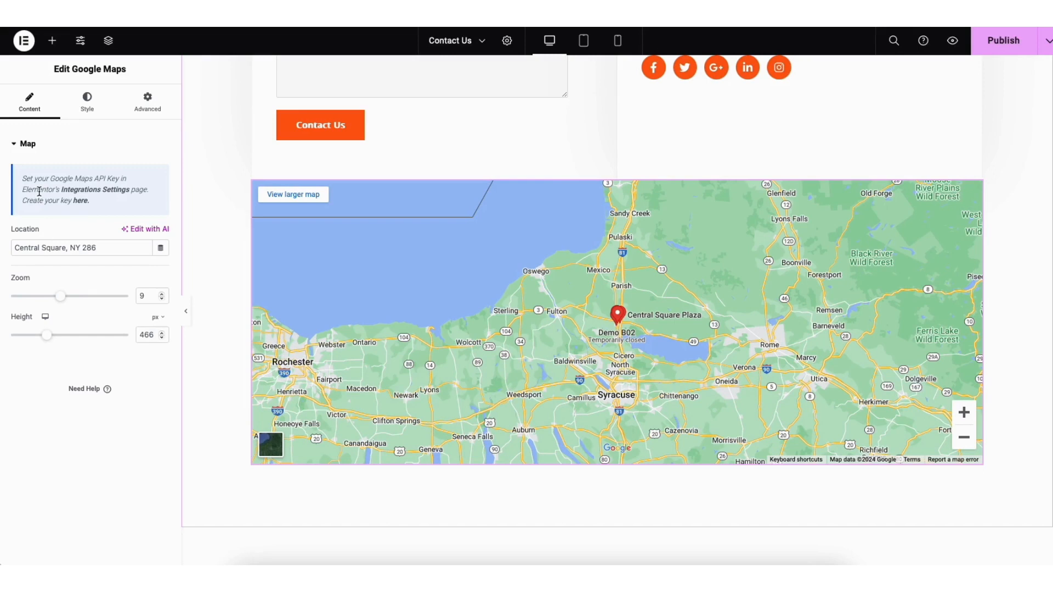
Step: Follow the Google Maps API key guide to the Credentials page and start a new Google Cloud project named Demo1 with no organization
{"action": "left_click", "coordinate": [80, 202]}
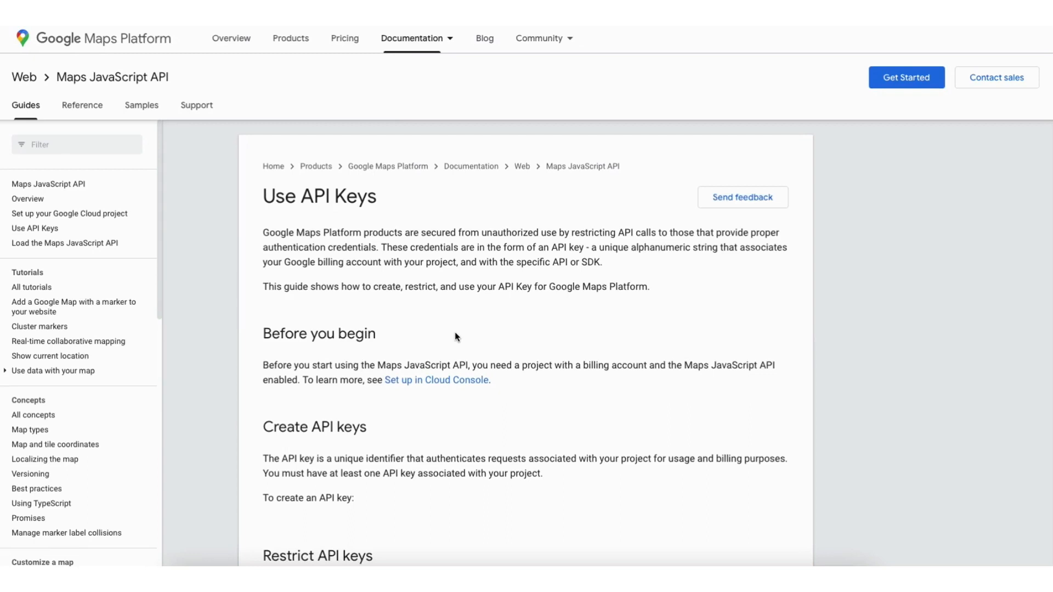
{"action": "scroll", "coordinate": [455, 332], "scroll_direction": "down", "scroll_amount": 6}
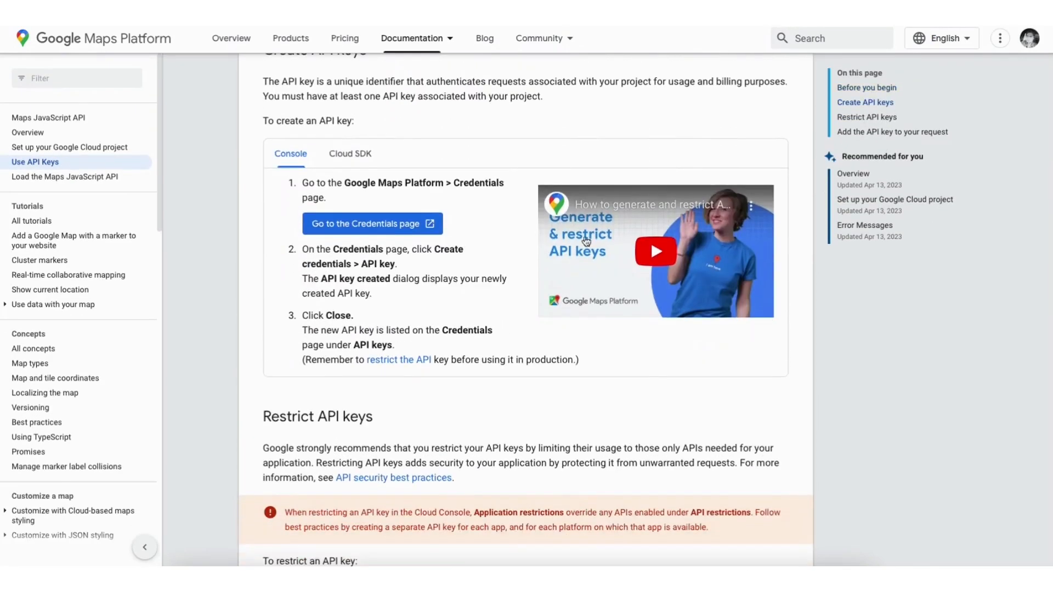
{"action": "left_click", "coordinate": [349, 226]}
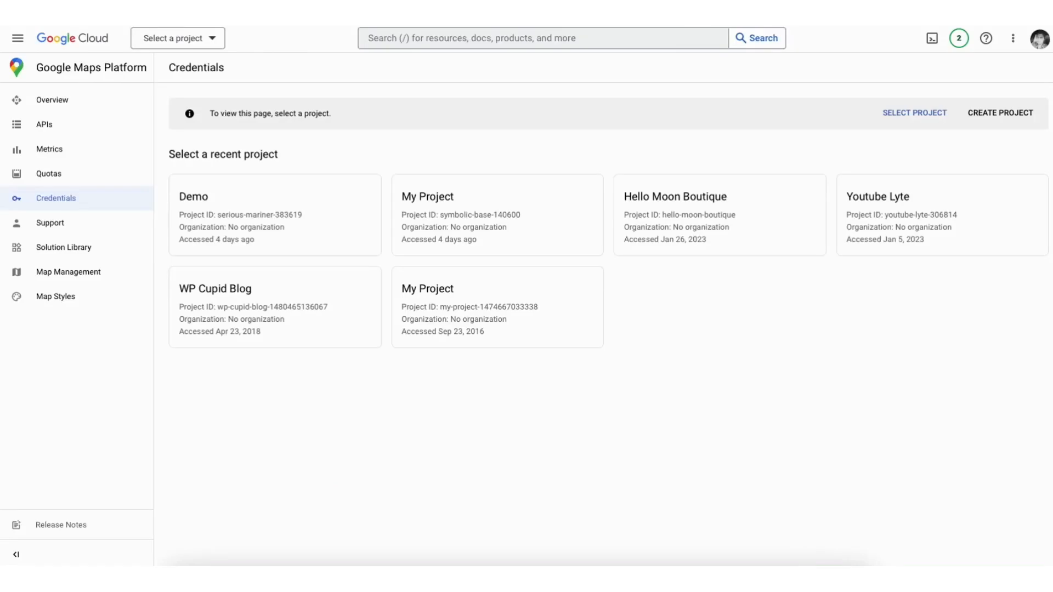
{"action": "left_click", "coordinate": [1002, 113]}
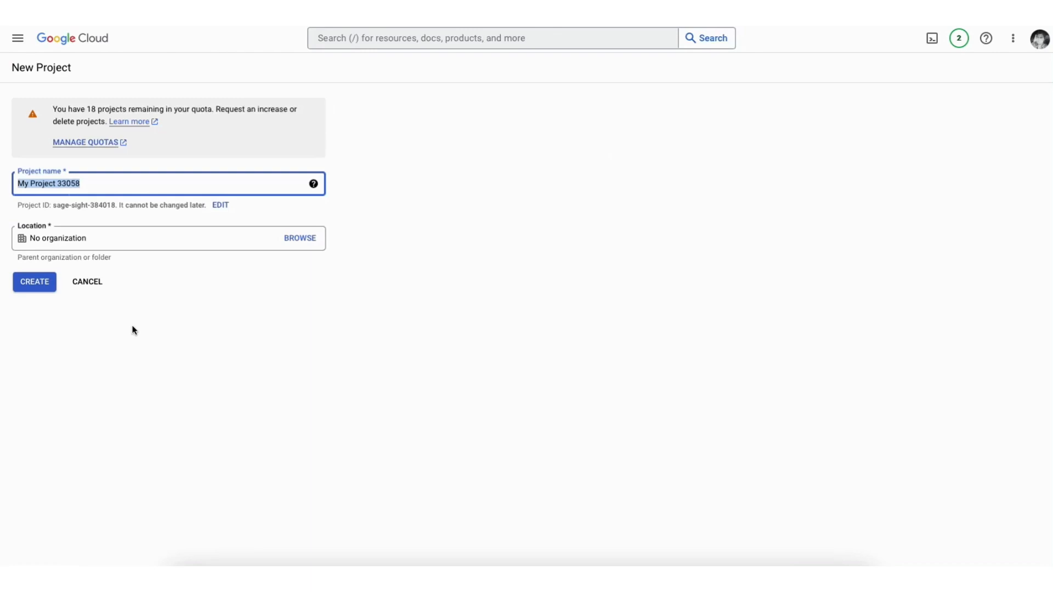
{"action": "type", "text": "Demo1"}
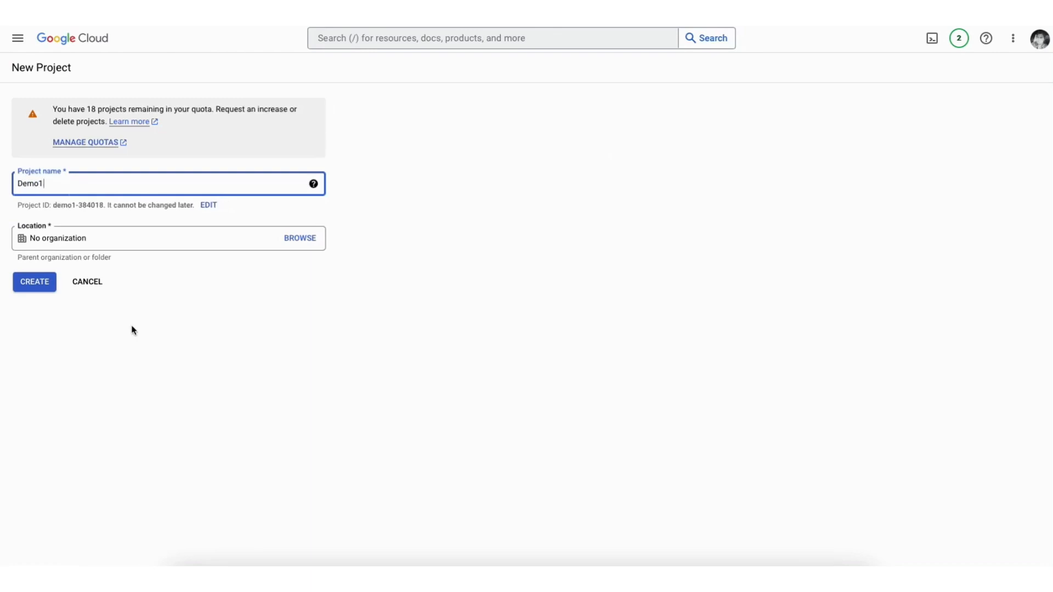
{"action": "left_click", "coordinate": [130, 240]}
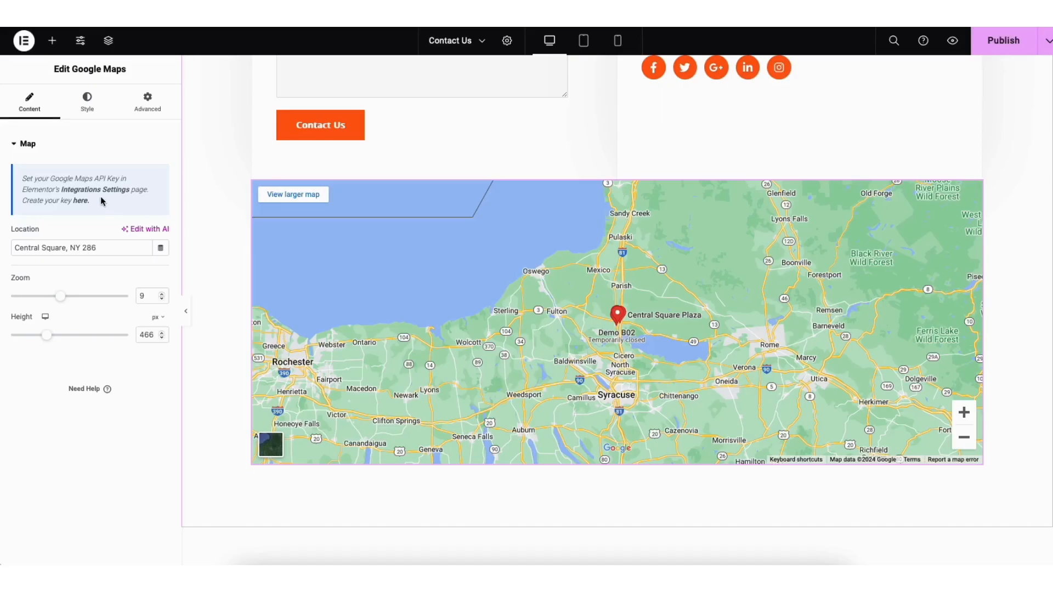
{"action": "left_click", "coordinate": [97, 195]}
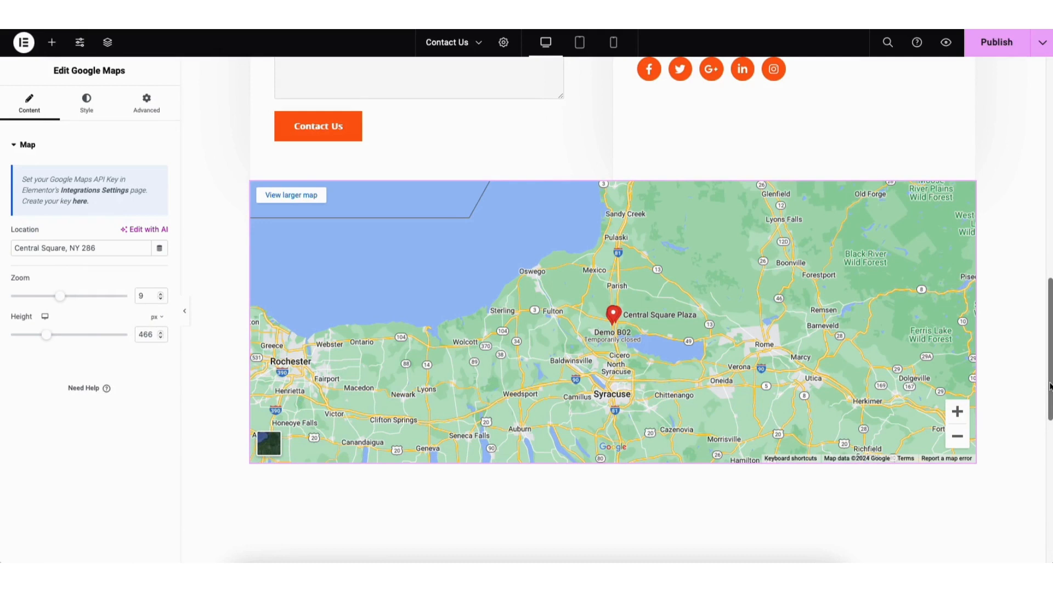
Step: Check the draft and template save options for the Contact Us page without choosing one
{"action": "scroll", "coordinate": [1049, 385], "scroll_direction": "up", "scroll_amount": 15}
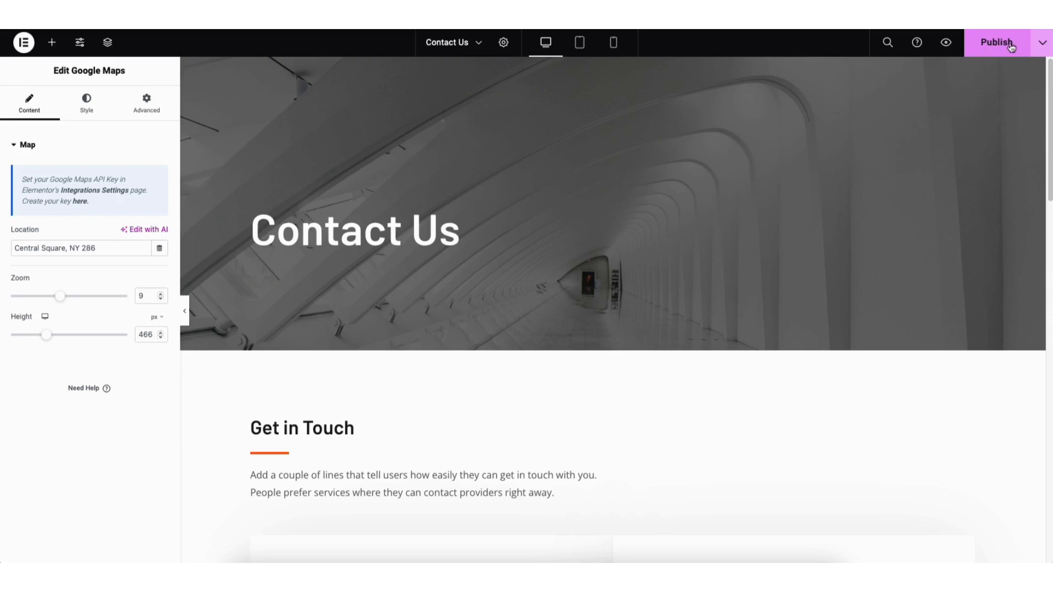
{"action": "left_click", "coordinate": [1042, 47]}
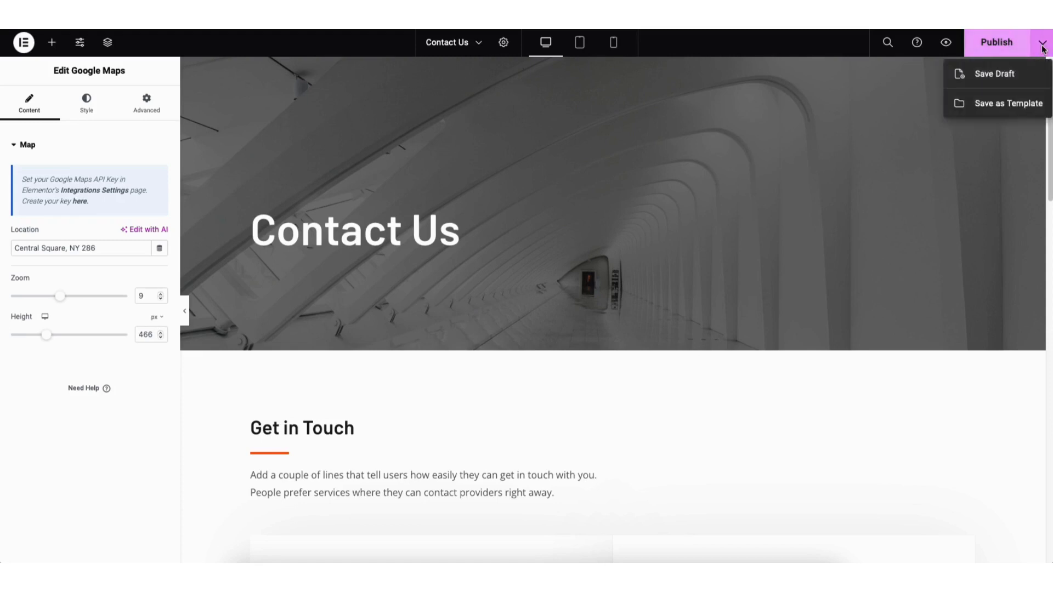
{"action": "left_click", "coordinate": [1003, 127]}
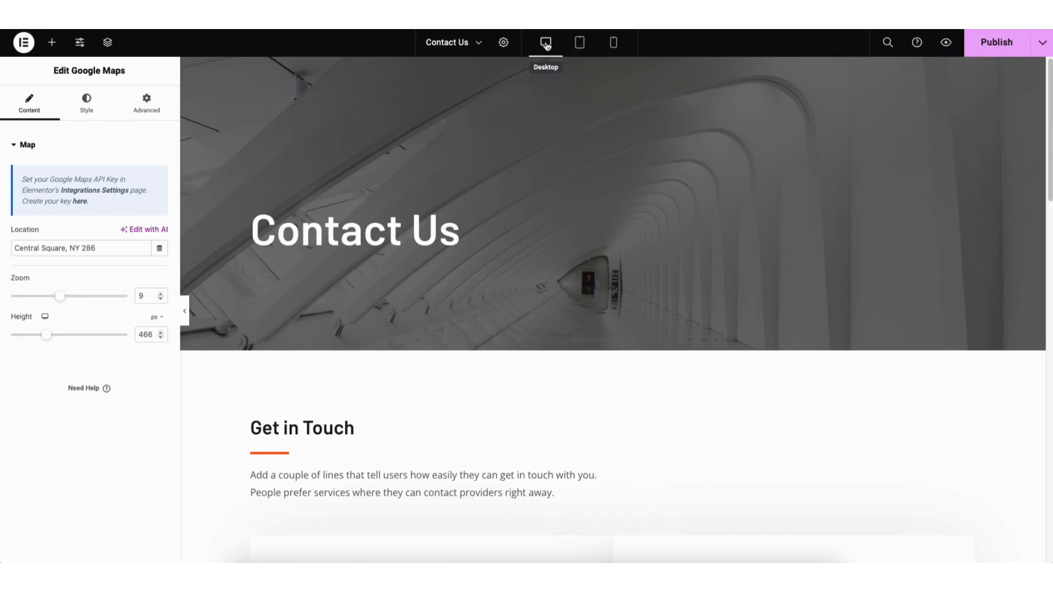
Step: Check the Contact Us page in the tablet and mobile portrait layouts and return to the desktop layout
{"action": "left_click", "coordinate": [581, 44]}
{"action": "scroll", "coordinate": [891, 146], "scroll_direction": "down", "scroll_amount": 10}
{"action": "left_click_drag", "start_coordinate": [845, 314], "coordinate": [834, 66]}
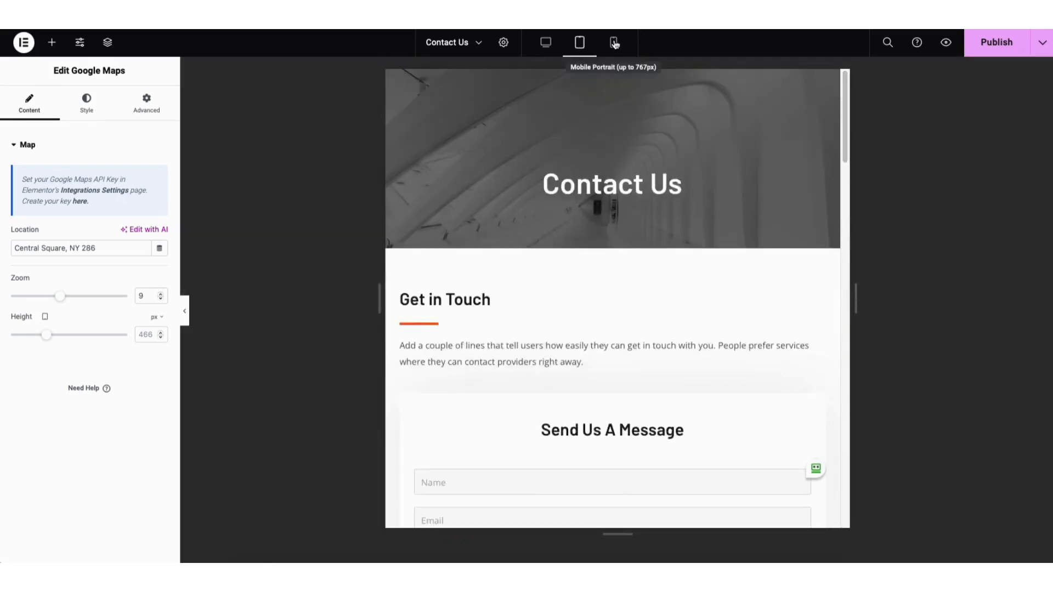
{"action": "left_click", "coordinate": [613, 42]}
{"action": "mouse_move", "coordinate": [722, 83]}
{"action": "left_mouse_down"}
{"action": "mouse_move", "coordinate": [737, 106]}
{"action": "mouse_move", "coordinate": [729, 307]}
{"action": "mouse_move", "coordinate": [732, 68]}
{"action": "left_mouse_up"}
{"action": "left_click", "coordinate": [546, 43]}
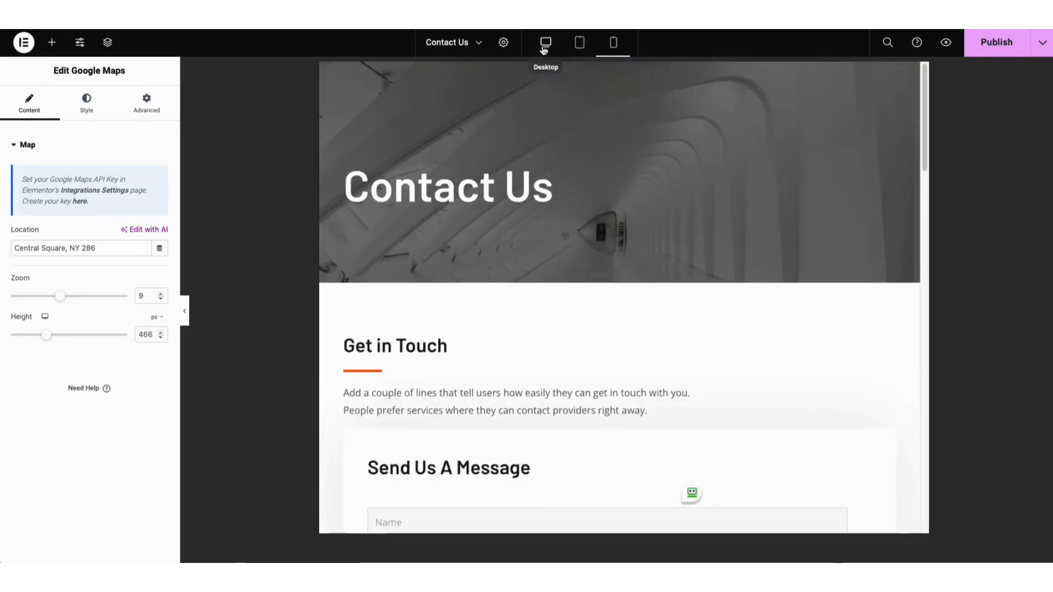
Step: Look over Elementor's Site Settings and the Contact Us page's history of actions and revisions
{"action": "left_click", "coordinate": [81, 44]}
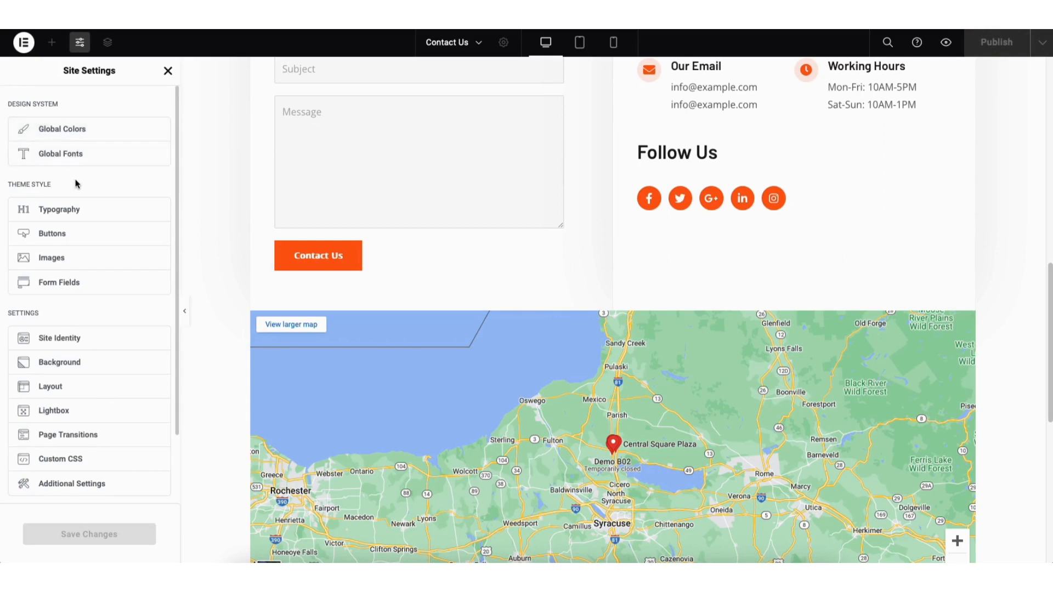
{"action": "left_click", "coordinate": [167, 72]}
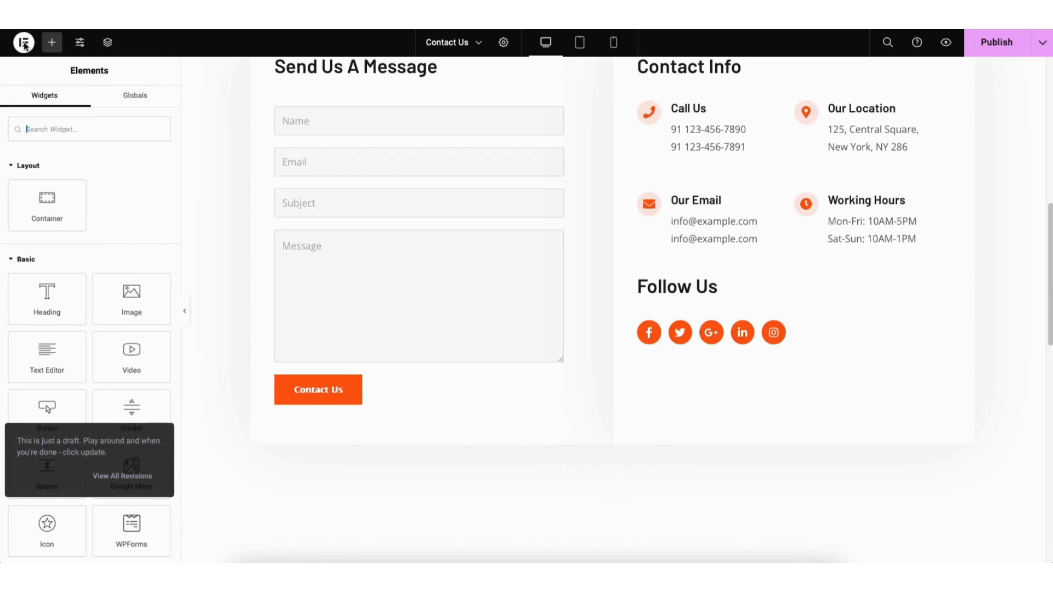
{"action": "left_click", "coordinate": [25, 43]}
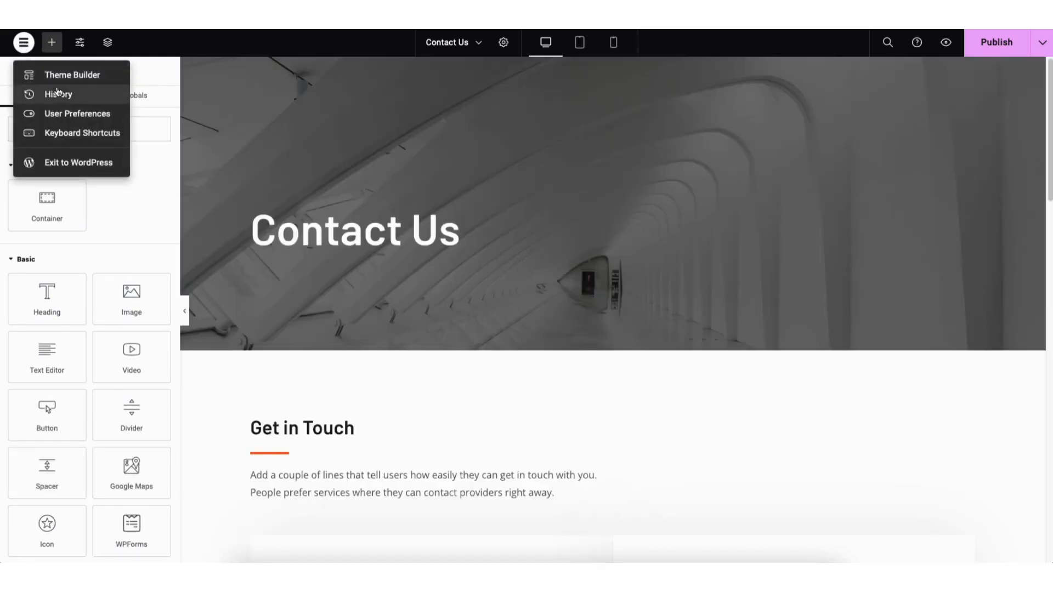
{"action": "left_click", "coordinate": [58, 94]}
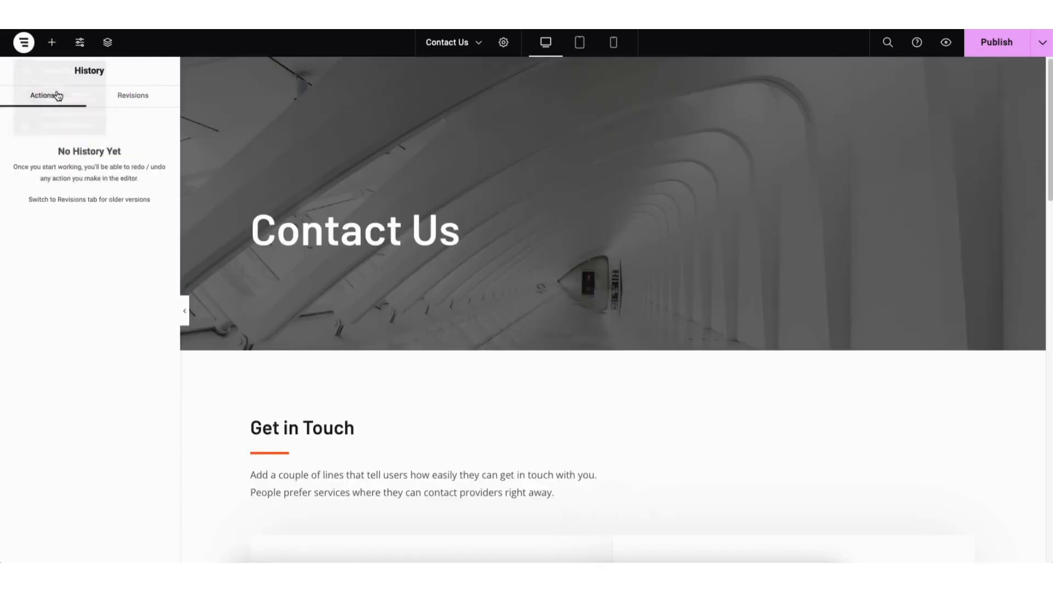
{"action": "left_click", "coordinate": [135, 97]}
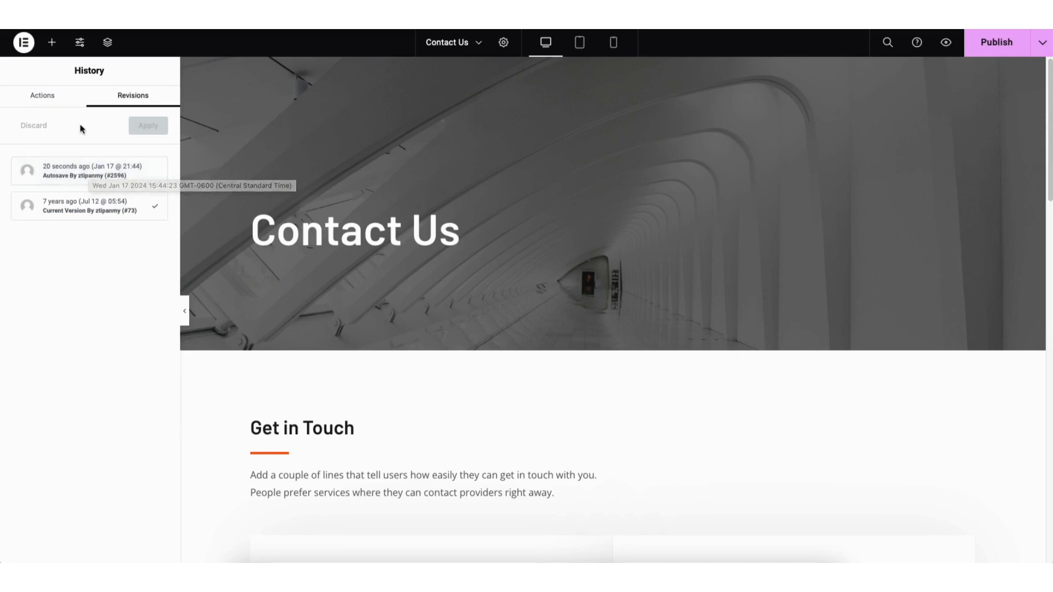
Step: Exit Elementor to the WordPress editor of the Contact page
{"action": "left_click", "coordinate": [25, 45]}
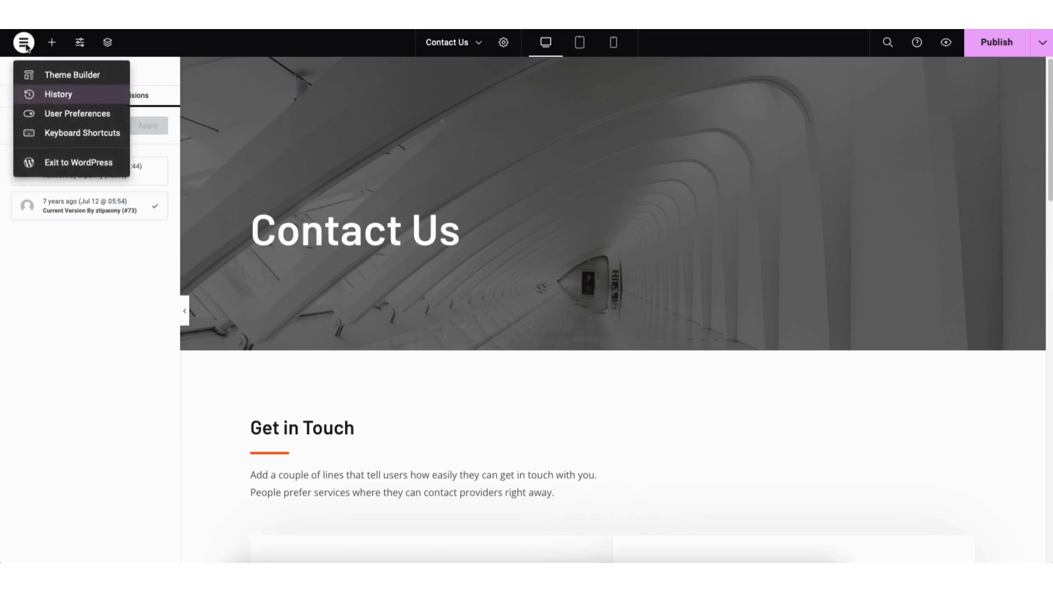
{"action": "left_click", "coordinate": [65, 169]}
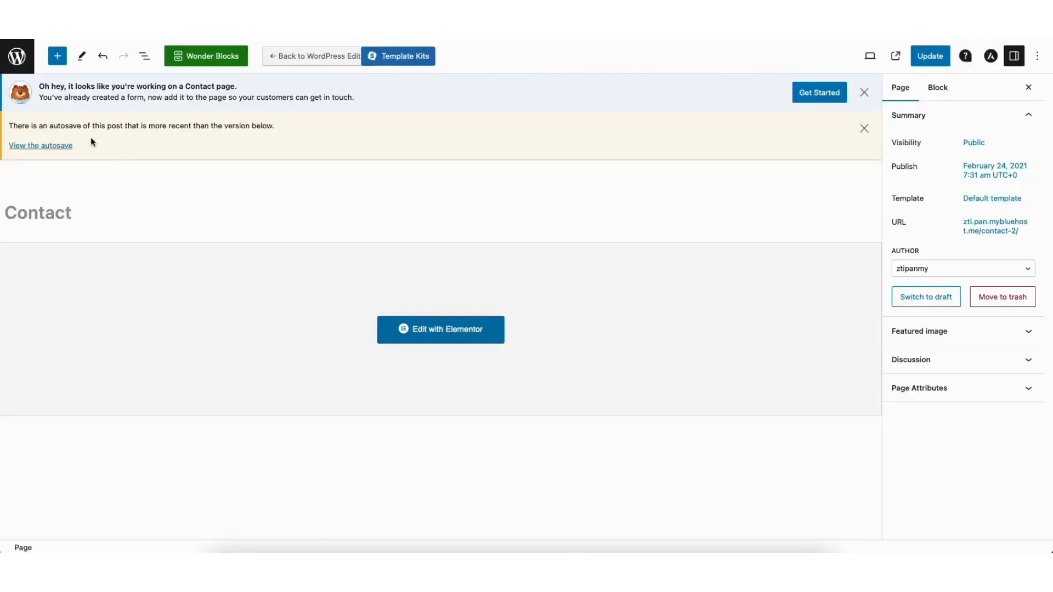
Step: Leave the Contact page editor and open the site's WordPress dashboard
{"action": "left_click", "coordinate": [21, 63]}
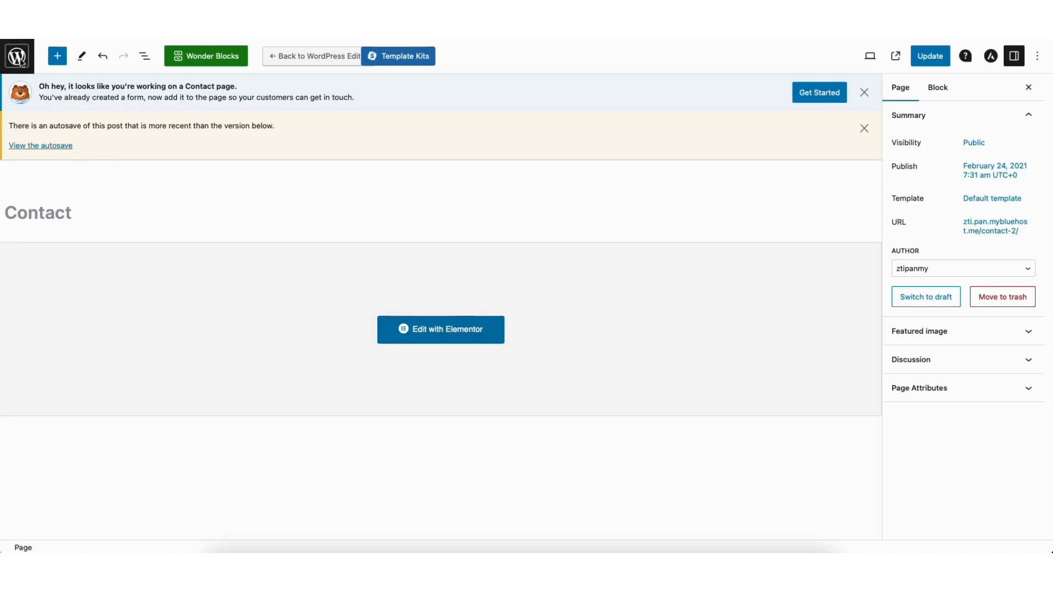
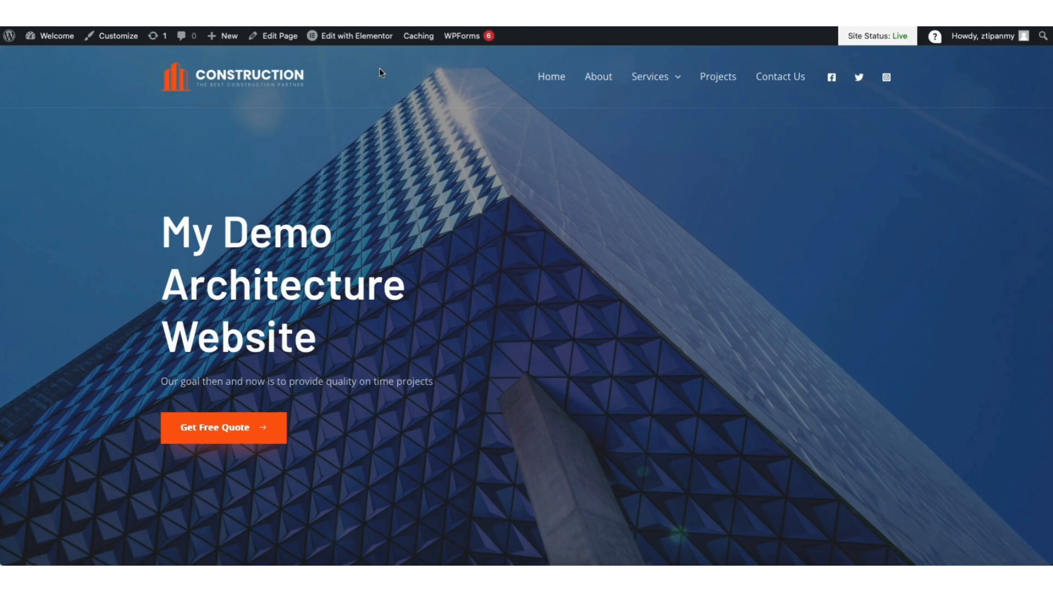
{"action": "mouse_move", "coordinate": [46, 39]}
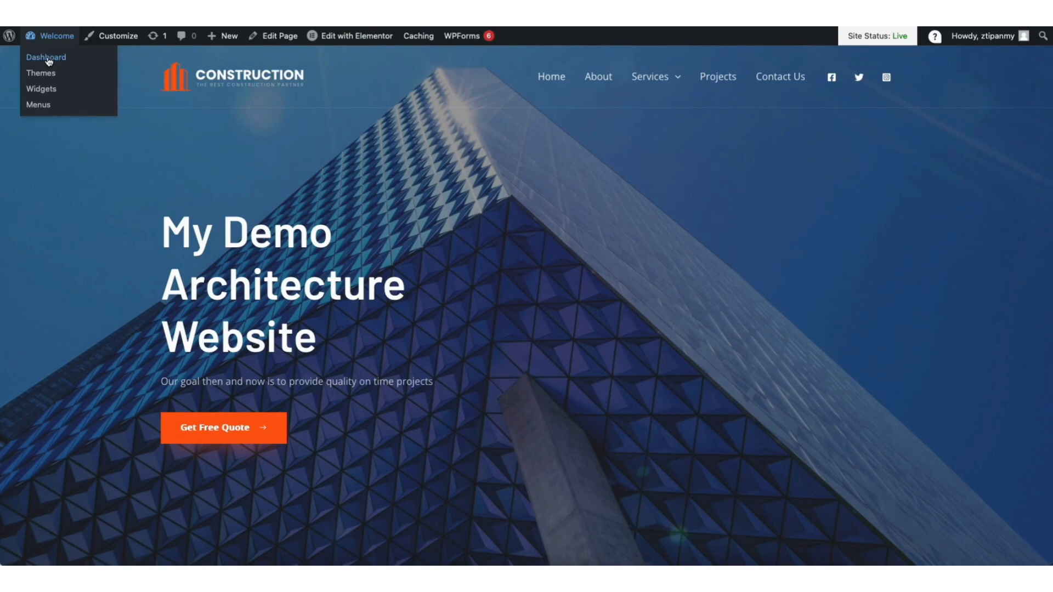
{"action": "left_click", "coordinate": [49, 61]}
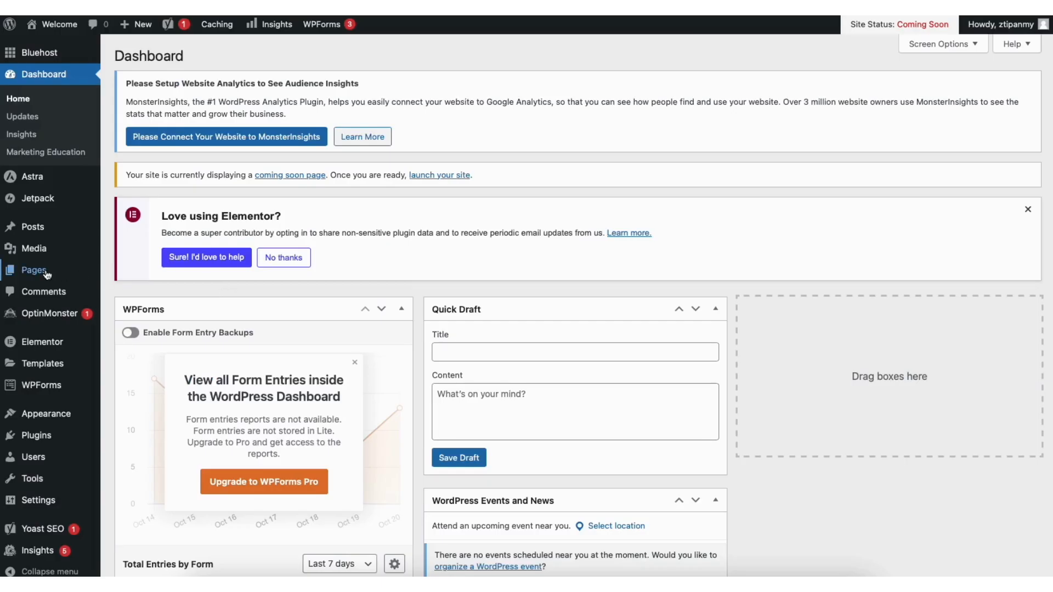
Step: Look over the list of all the site's pages and the media library
{"action": "mouse_move", "coordinate": [45, 274]}
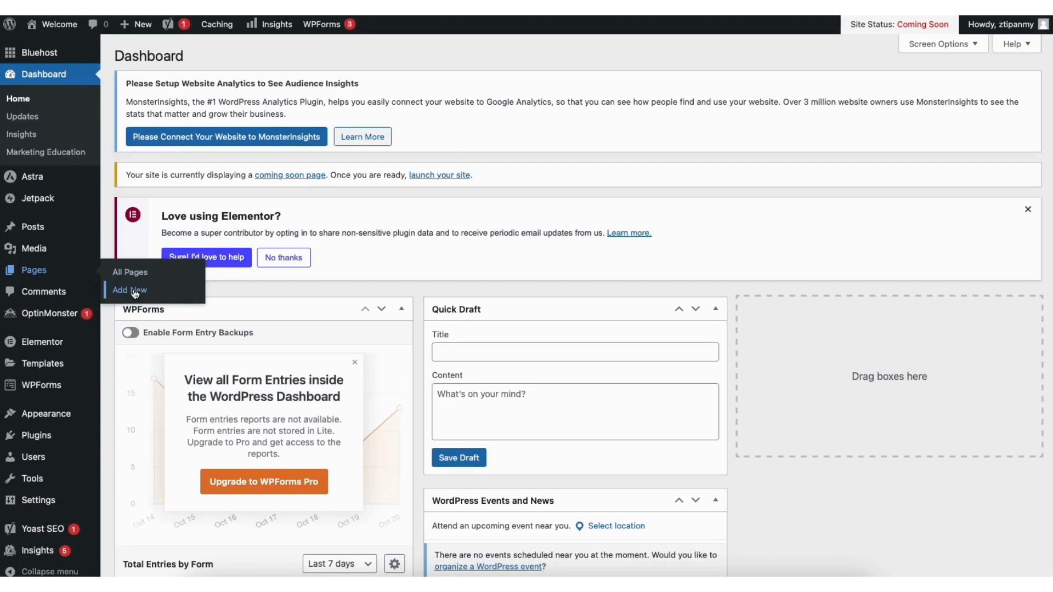
{"action": "left_click", "coordinate": [138, 273]}
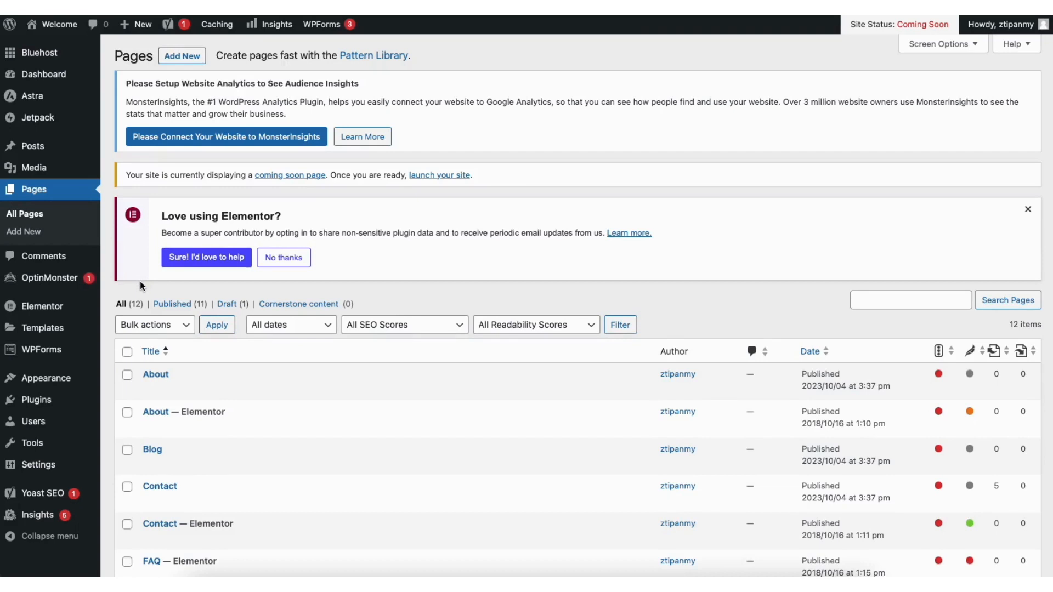
{"action": "mouse_move", "coordinate": [32, 170]}
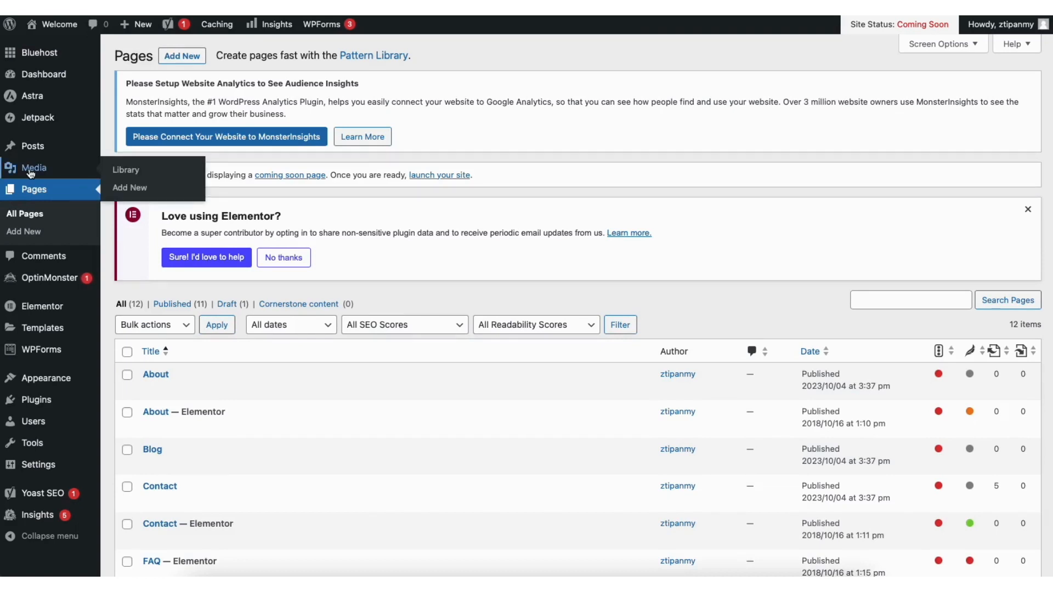
{"action": "left_click", "coordinate": [134, 170]}
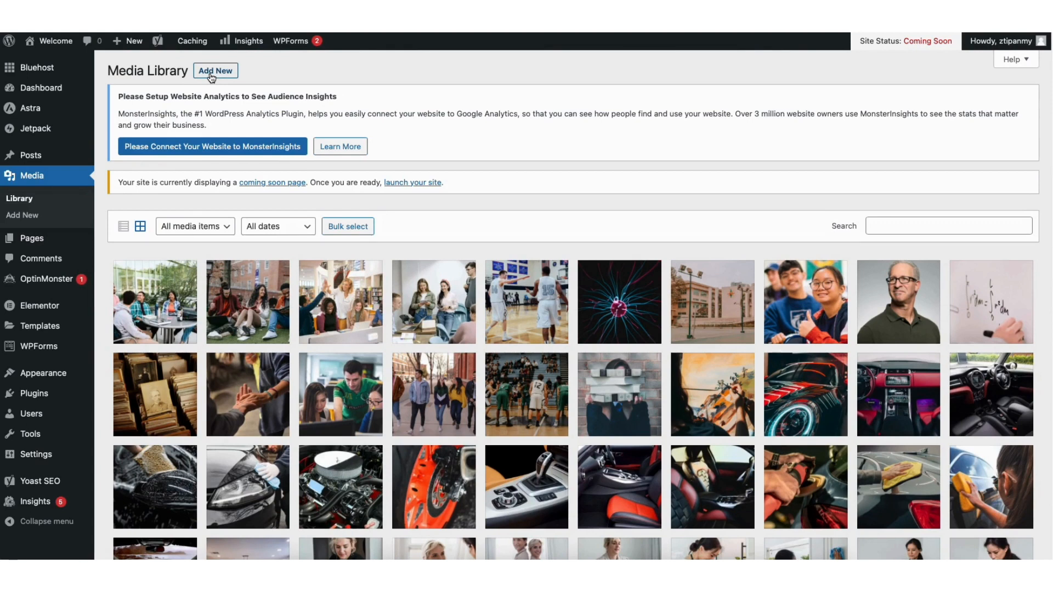
Step: Look over the list of all posts and the comments with their moderation options
{"action": "mouse_move", "coordinate": [38, 158]}
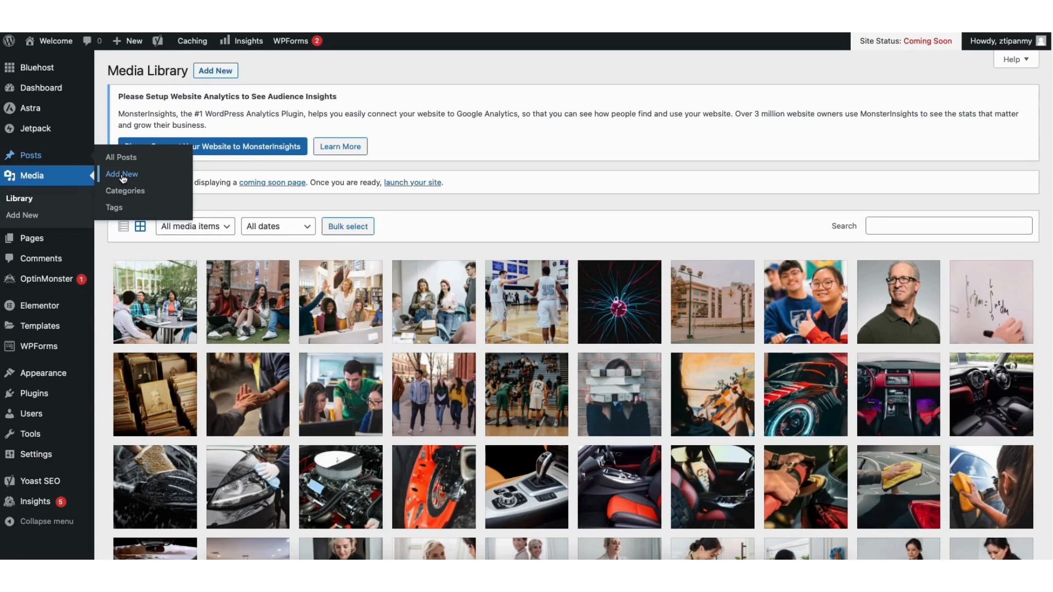
{"action": "left_click", "coordinate": [126, 164]}
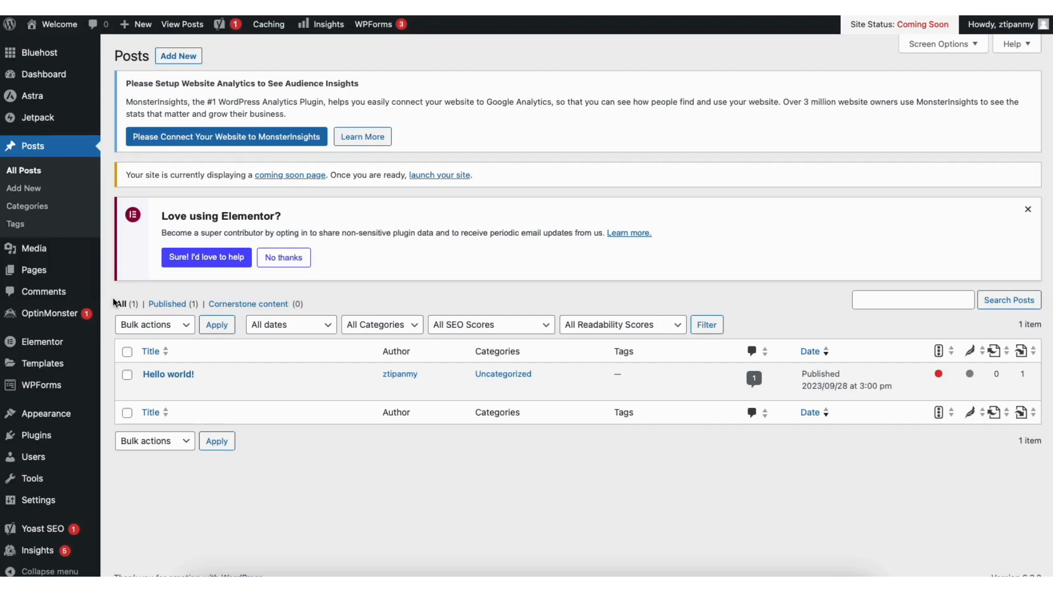
{"action": "left_click", "coordinate": [51, 288]}
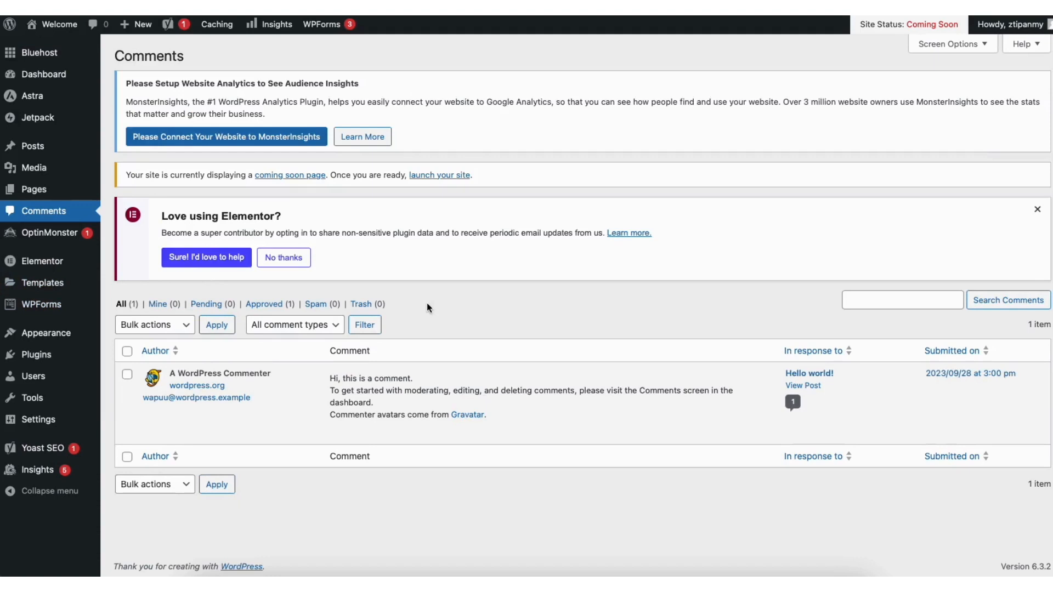
{"action": "mouse_move", "coordinate": [388, 437]}
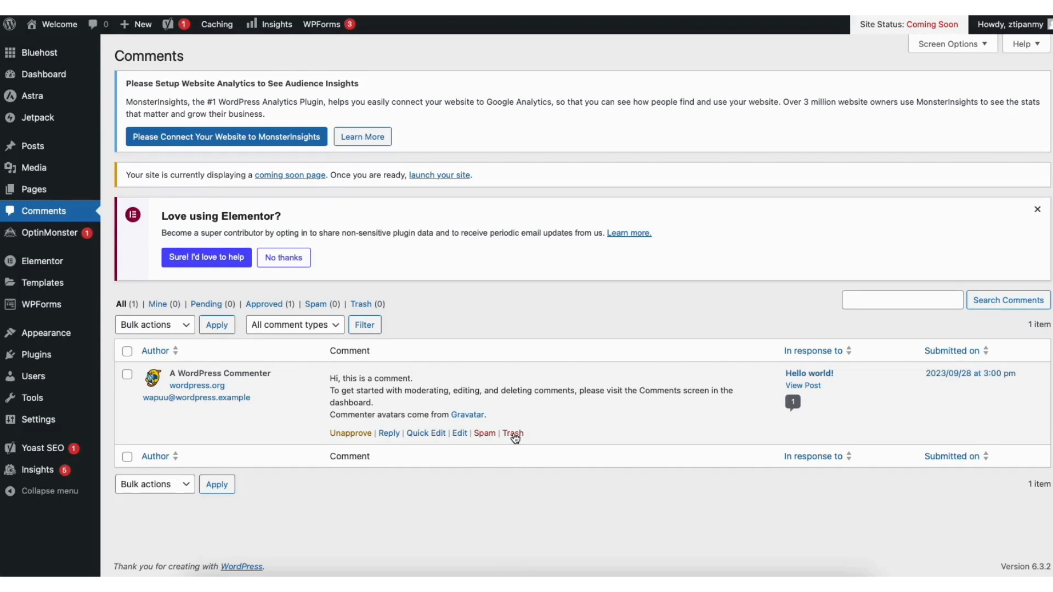
Step: Browse the featured plugins that can be added to the site
{"action": "mouse_move", "coordinate": [39, 358]}
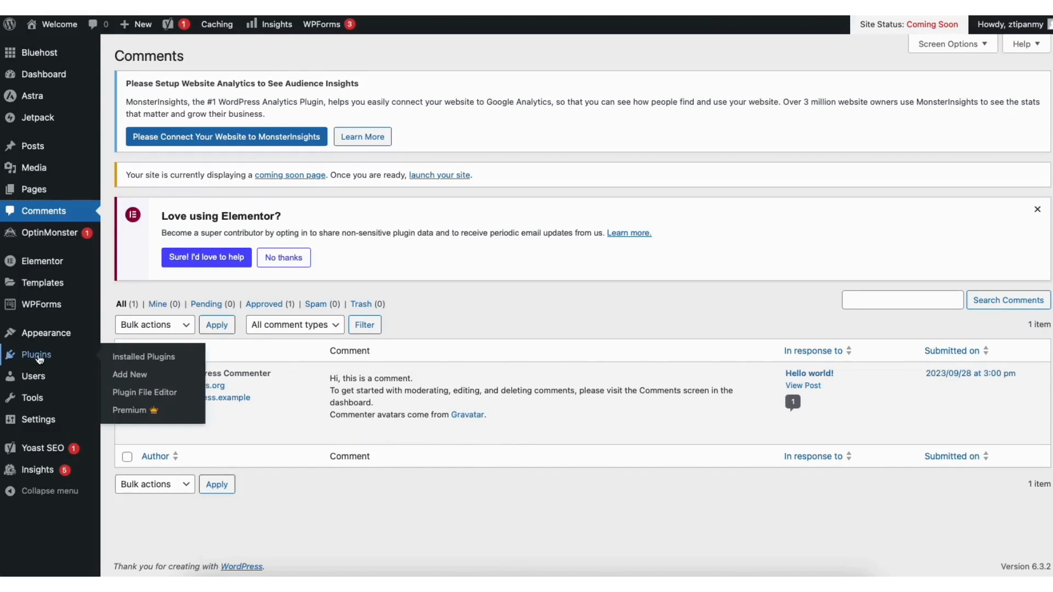
{"action": "left_click", "coordinate": [135, 374]}
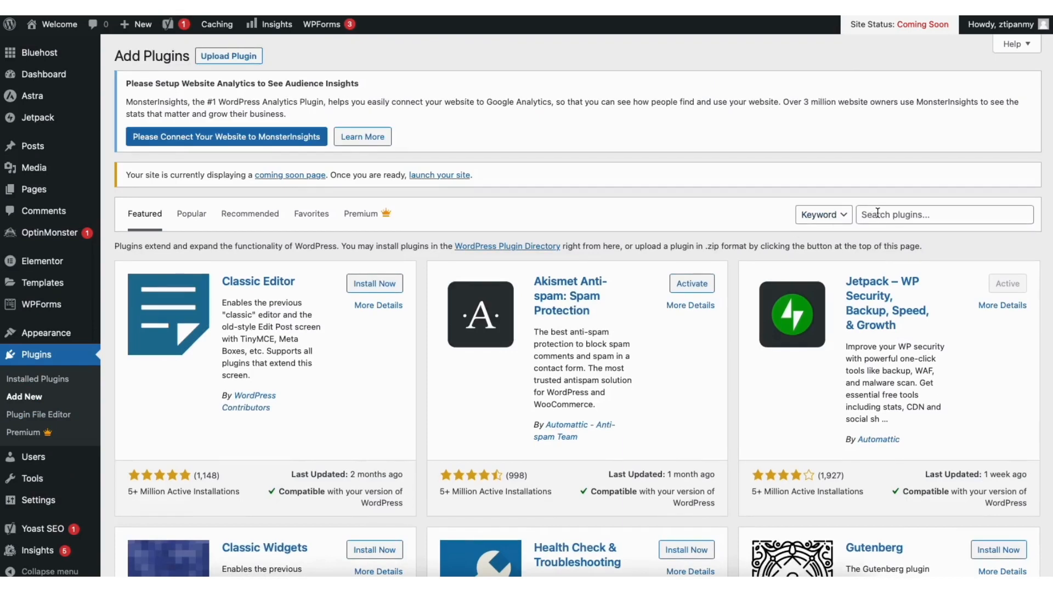
{"action": "scroll", "coordinate": [1050, 158], "scroll_direction": "down", "scroll_amount": 3}
{"action": "scroll", "coordinate": [576, 305], "scroll_direction": "down", "scroll_amount": 3}
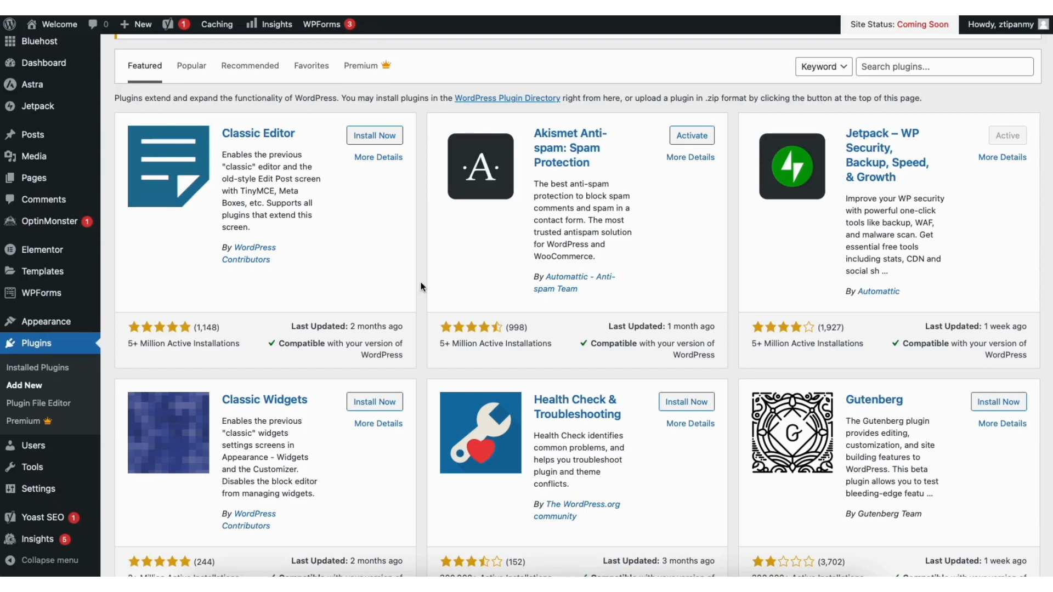
Step: Open the site's menu editor and load the primary menu for editing
{"action": "mouse_move", "coordinate": [63, 325]}
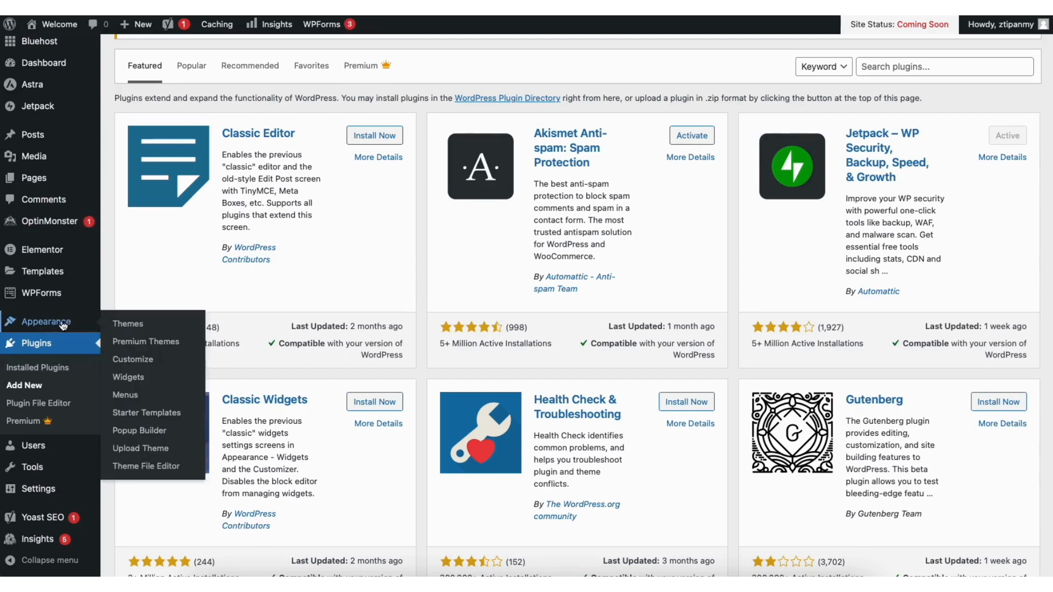
{"action": "left_click", "coordinate": [125, 395]}
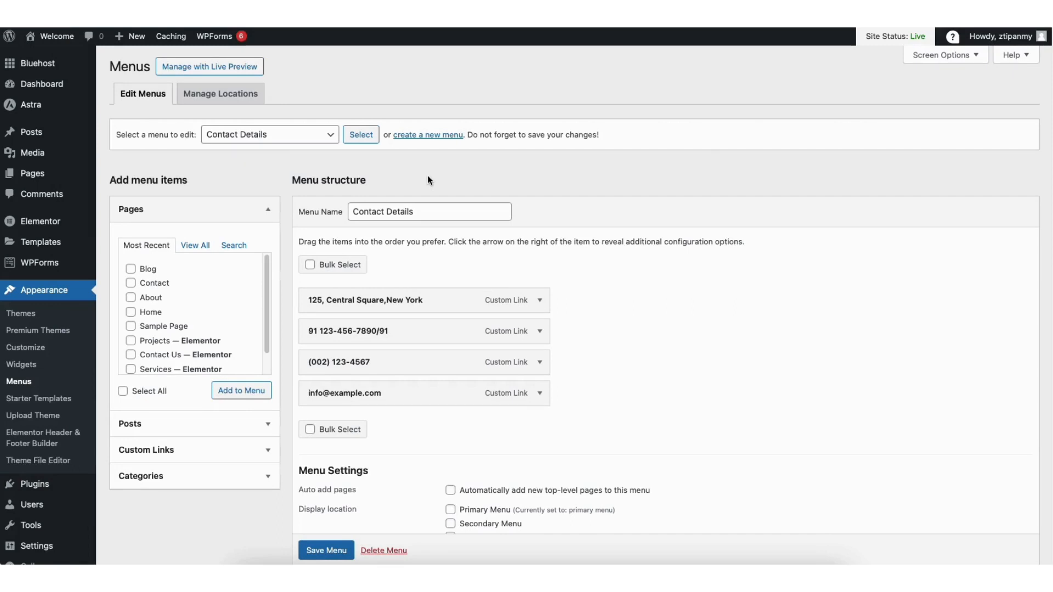
{"action": "left_click", "coordinate": [264, 138]}
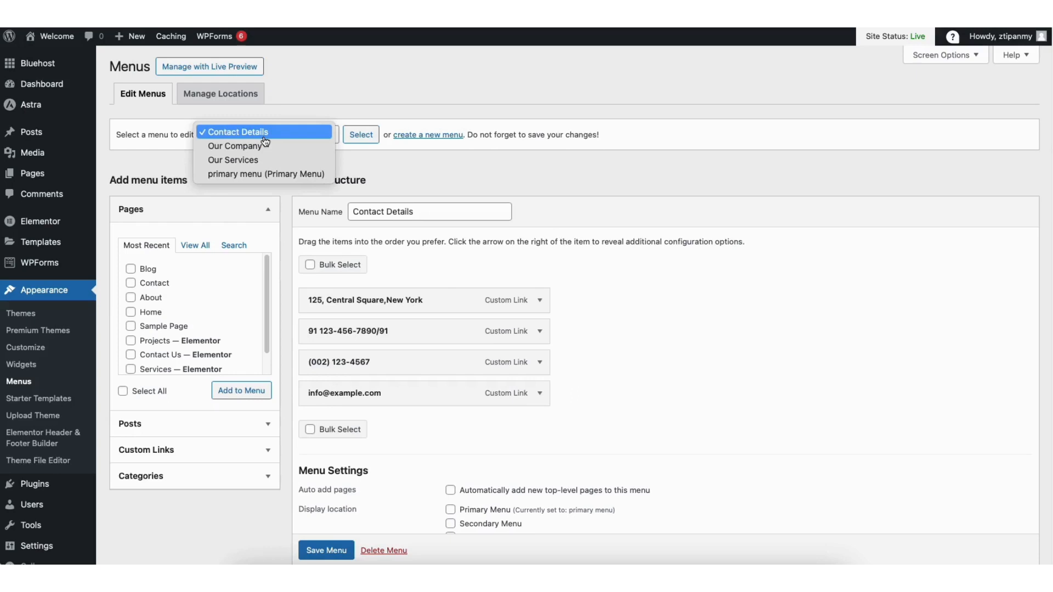
{"action": "left_click", "coordinate": [267, 173]}
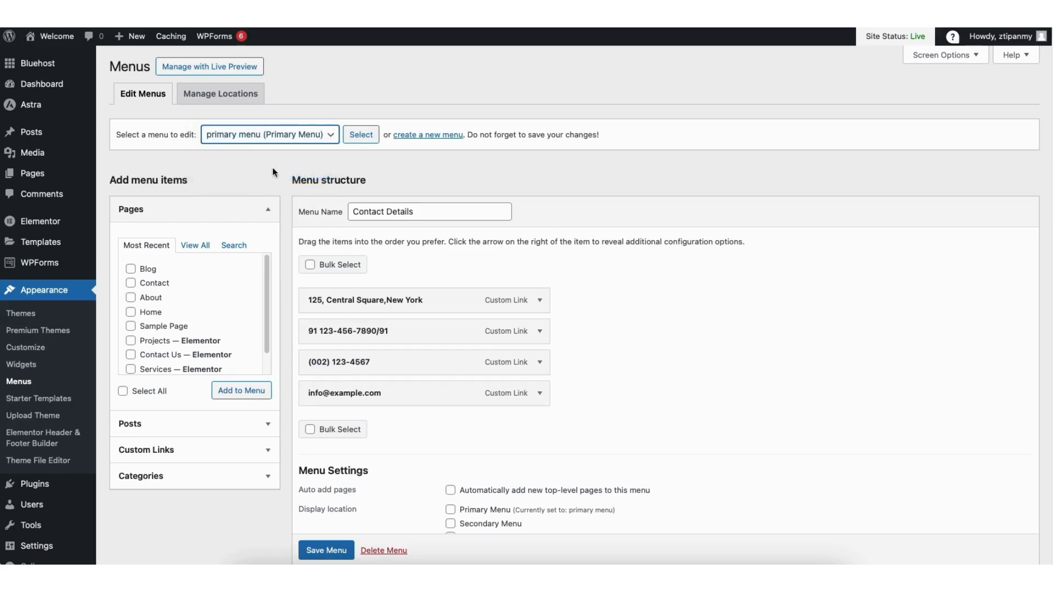
{"action": "left_click", "coordinate": [360, 134]}
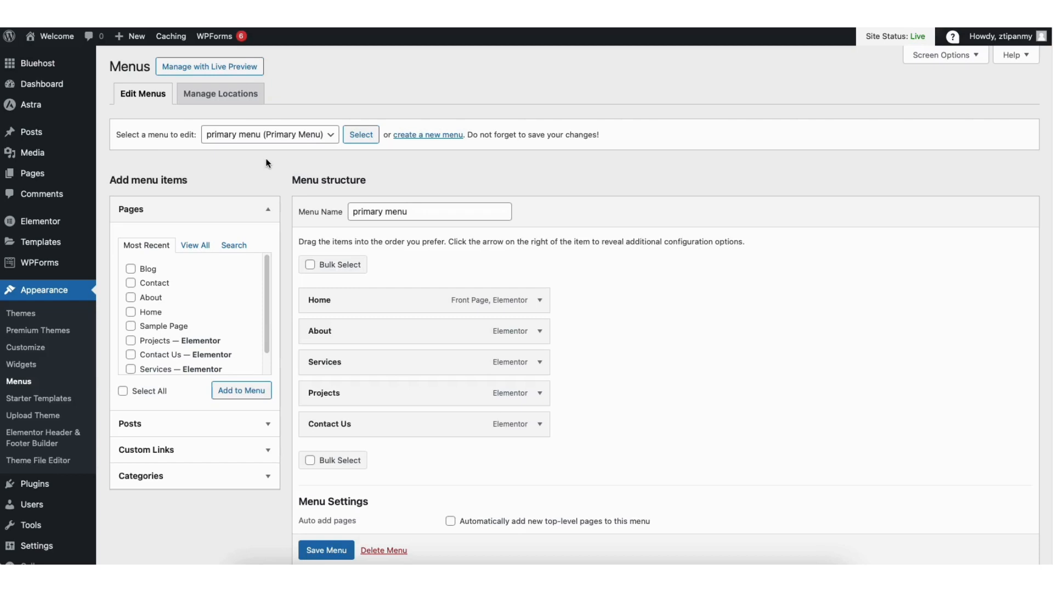
Step: Add Sample Page to the primary menu and place it between Projects and Contact Us
{"action": "left_click", "coordinate": [130, 326]}
{"action": "left_click", "coordinate": [227, 391]}
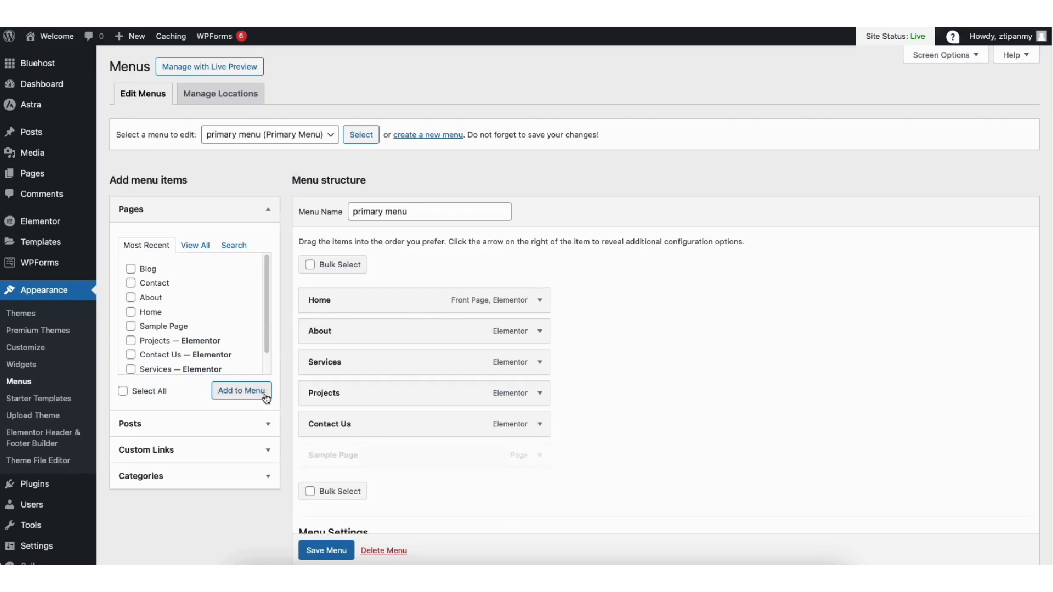
{"action": "left_click_drag", "start_coordinate": [344, 459], "coordinate": [347, 428]}
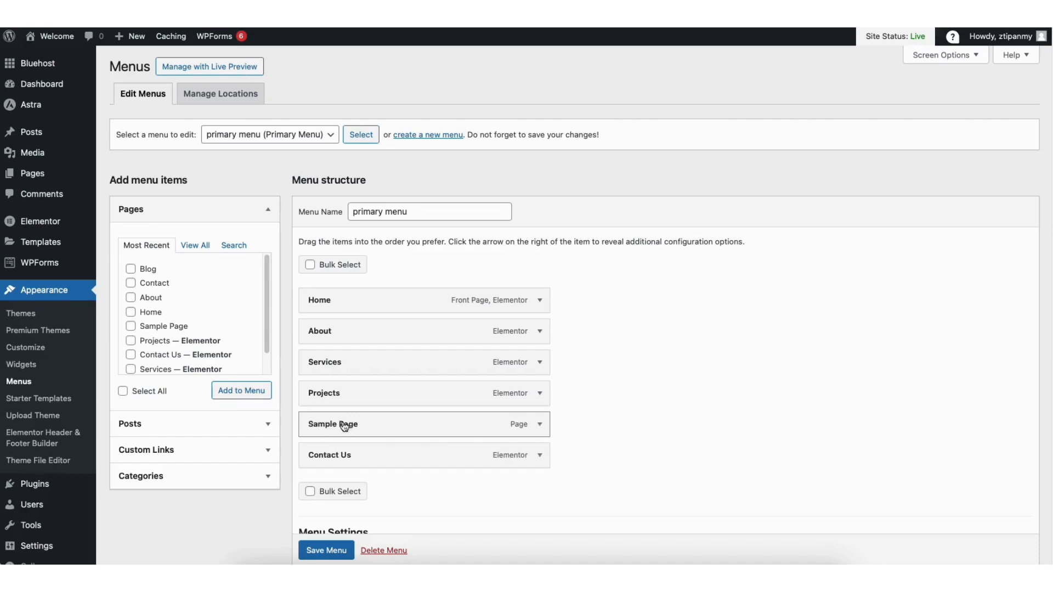
Step: Check the Sample Page menu item's label, move and remove options, leaving them as they are
{"action": "left_click", "coordinate": [541, 426]}
{"action": "scroll", "coordinate": [359, 352], "scroll_direction": "down", "scroll_amount": 3}
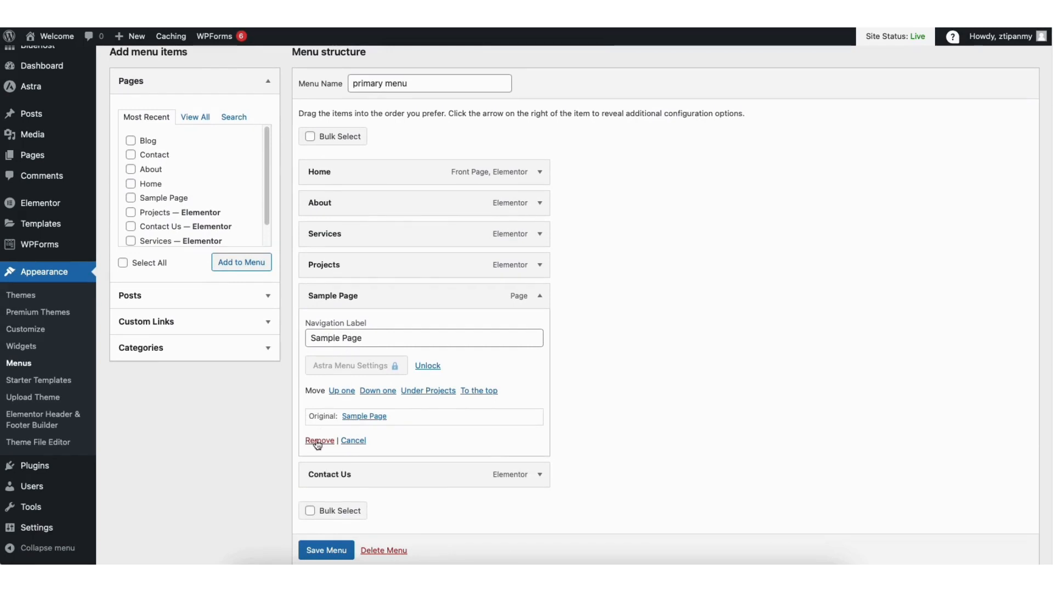
{"action": "left_click", "coordinate": [540, 296]}
{"action": "scroll", "coordinate": [1046, 160], "scroll_direction": "up", "scroll_amount": 3}
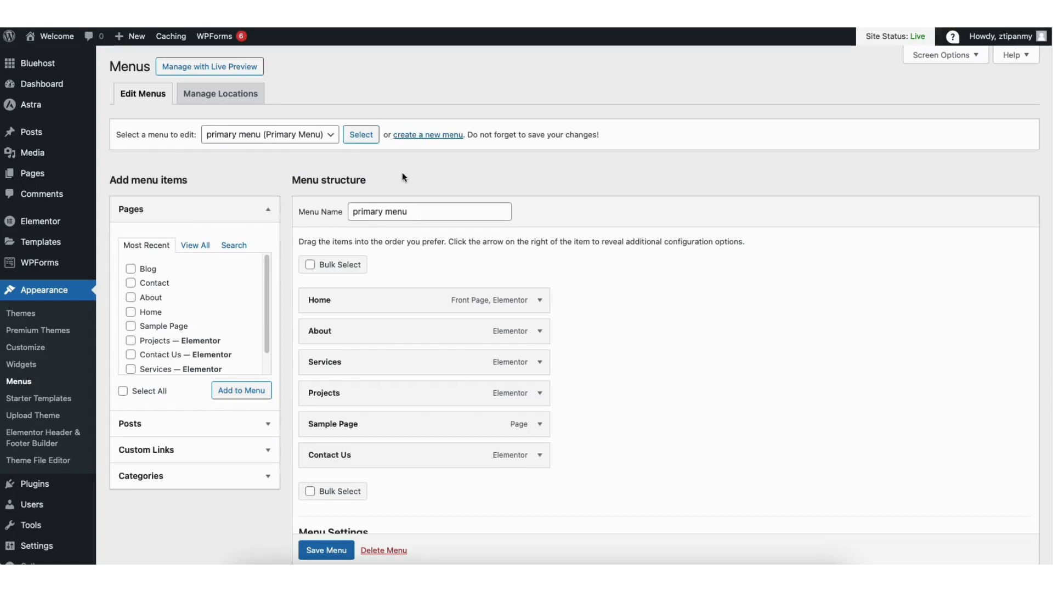
Step: Nest Sample Page and a second added Sample Page under Services as sub items and save the primary menu
{"action": "left_click_drag", "start_coordinate": [353, 428], "coordinate": [369, 393]}
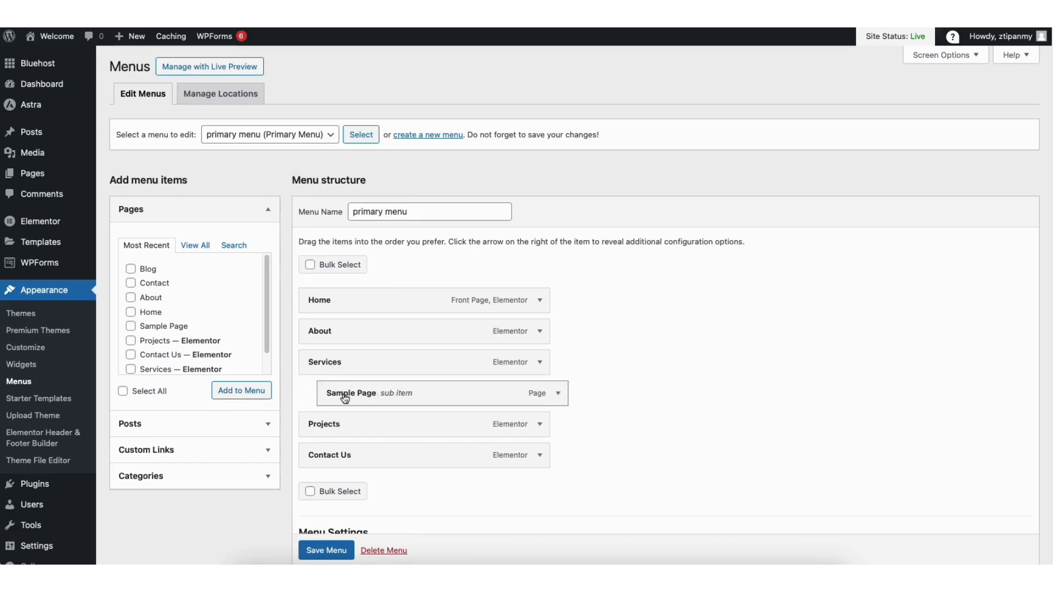
{"action": "left_click", "coordinate": [131, 327]}
{"action": "left_click", "coordinate": [227, 391]}
{"action": "left_click_drag", "start_coordinate": [328, 488], "coordinate": [347, 426]}
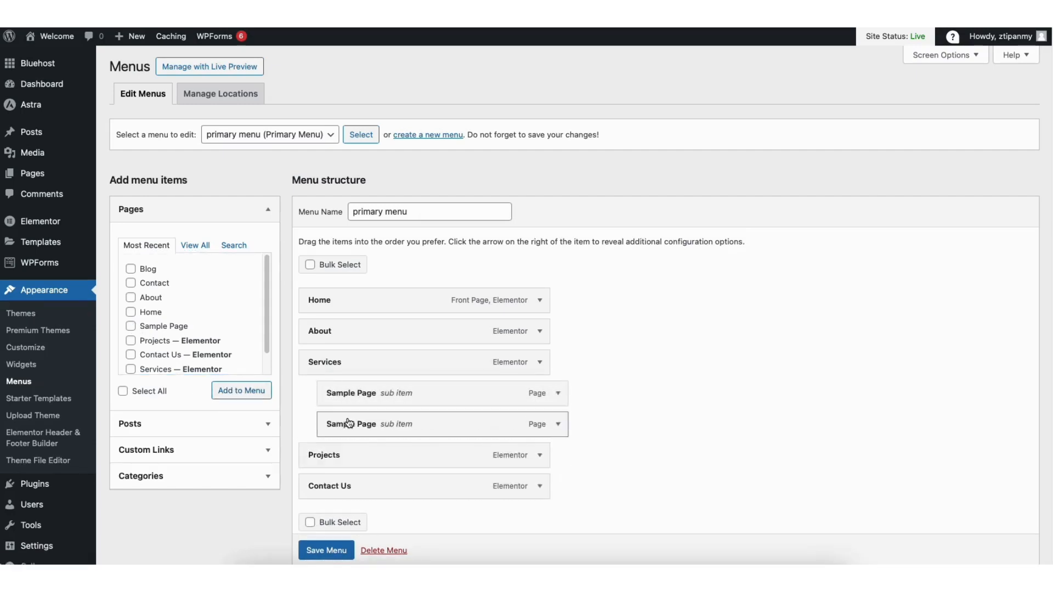
{"action": "left_click", "coordinate": [318, 550]}
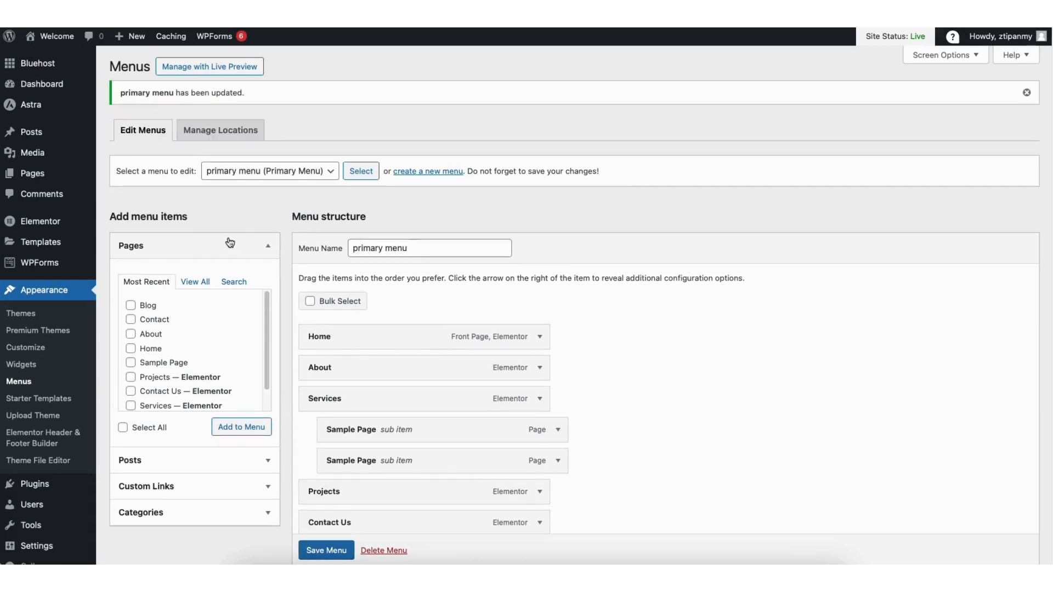
Step: Visit the live site and check the Services submenu in the header
{"action": "mouse_move", "coordinate": [58, 38]}
{"action": "left_click", "coordinate": [45, 57]}
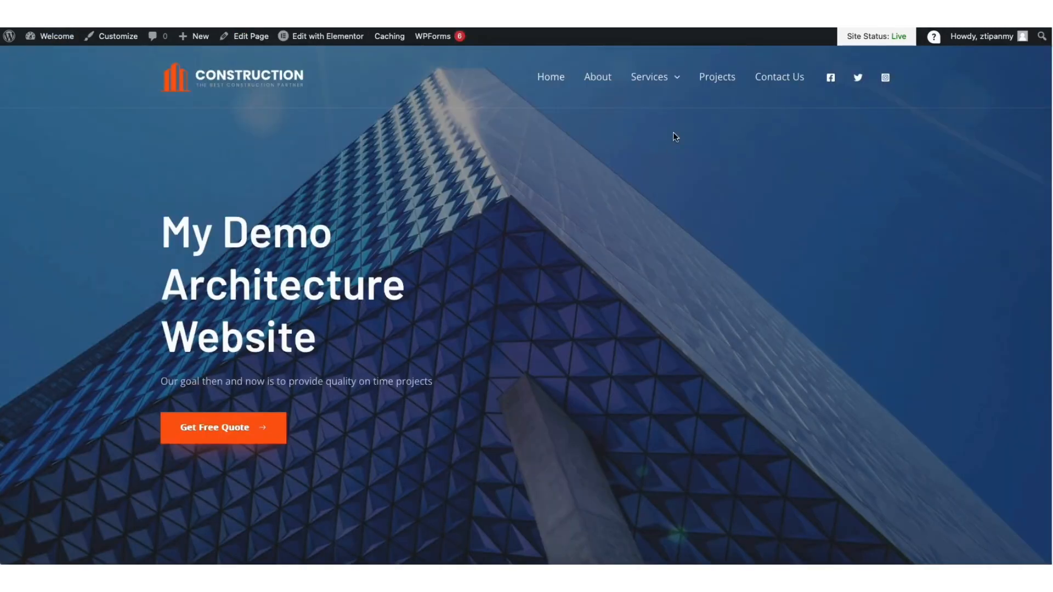
{"action": "mouse_move", "coordinate": [661, 81]}
Step: In the theme customizer's Header Builder, set the Transparent Header's submenu text/link color to black and check it on the Services submenu
{"action": "left_click", "coordinate": [113, 35]}
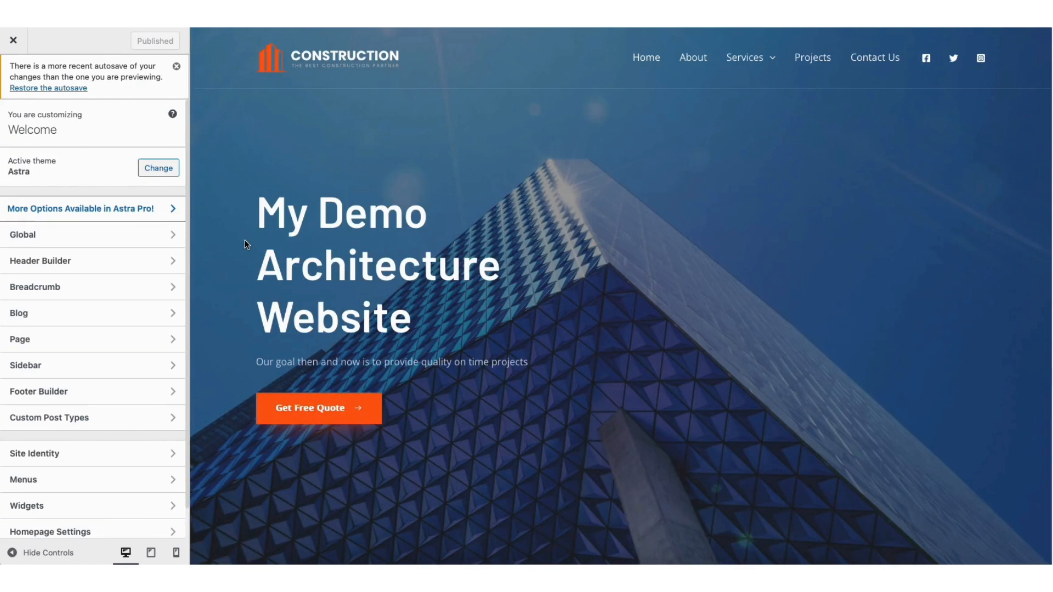
{"action": "left_click", "coordinate": [101, 261]}
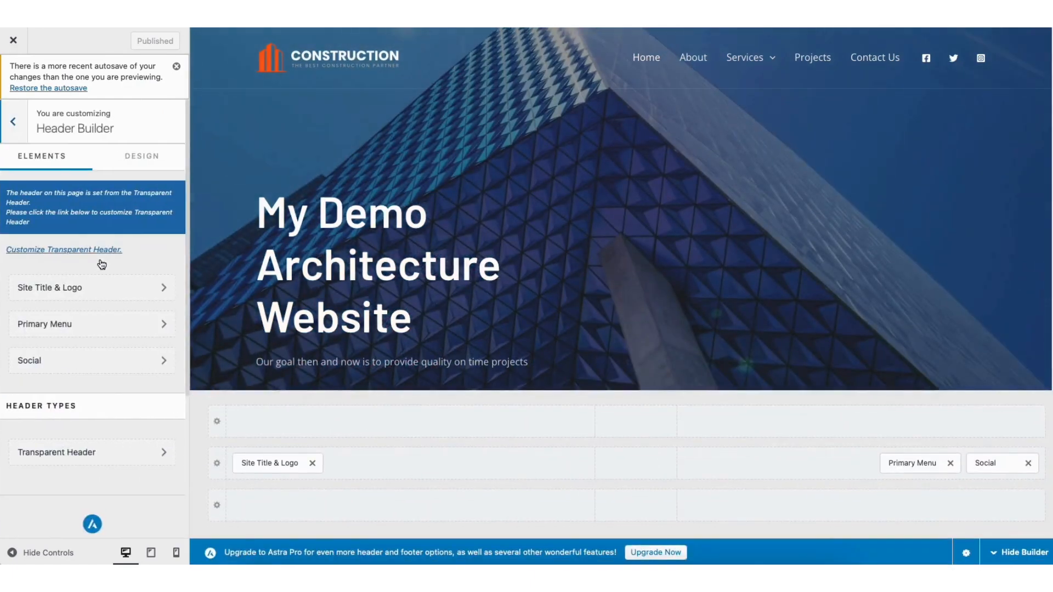
{"action": "left_click", "coordinate": [77, 454]}
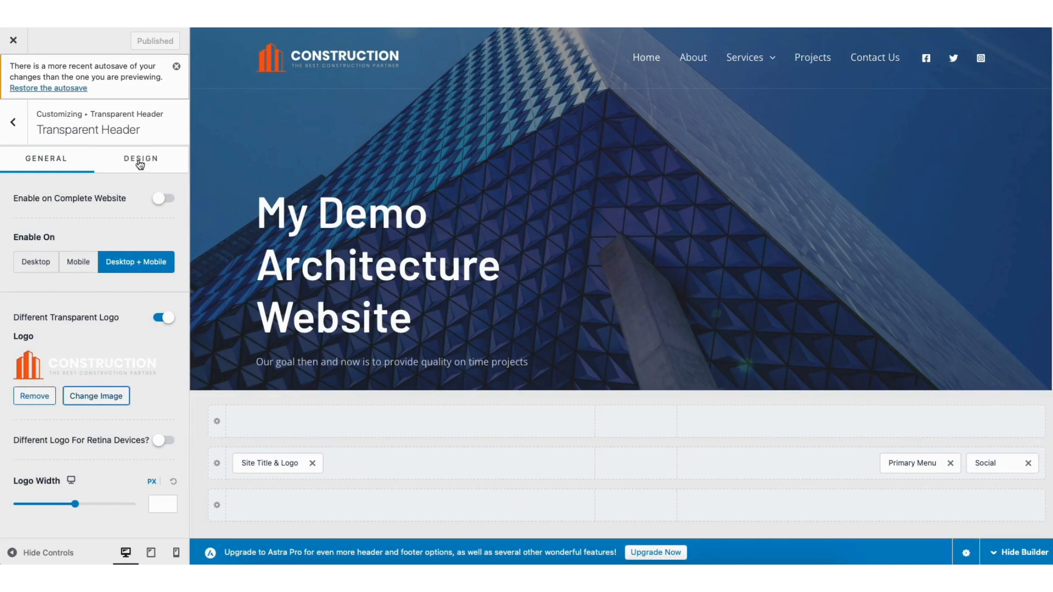
{"action": "left_click", "coordinate": [138, 160]}
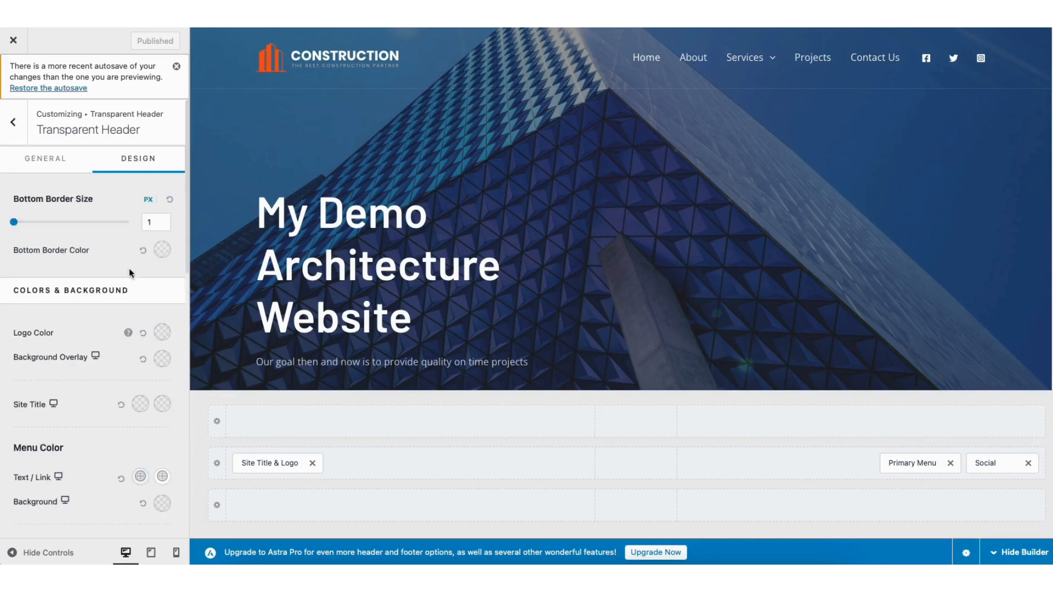
{"action": "left_click_drag", "start_coordinate": [188, 231], "coordinate": [193, 301]}
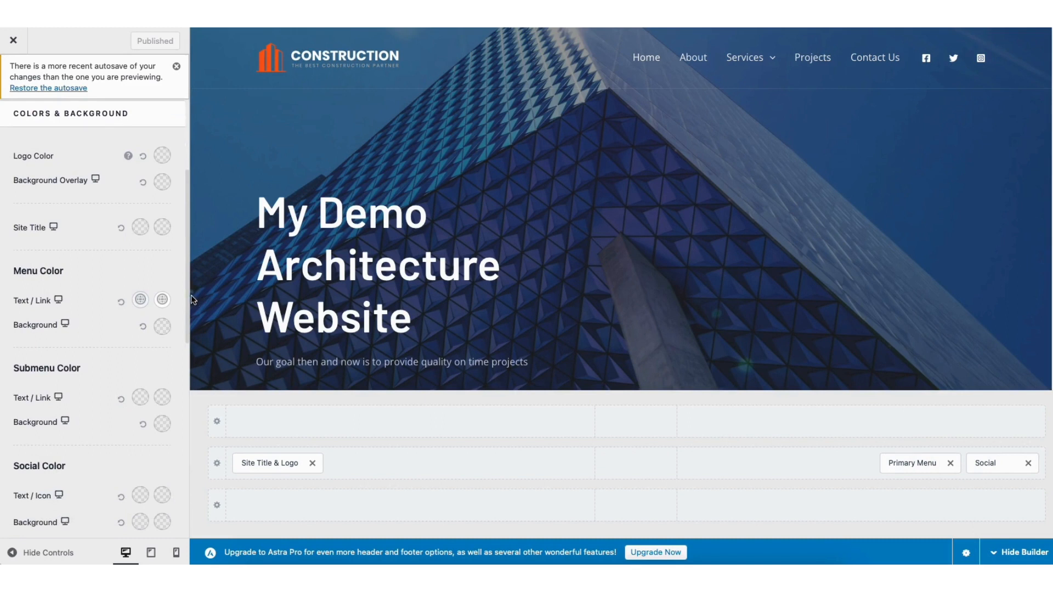
{"action": "left_click", "coordinate": [141, 400]}
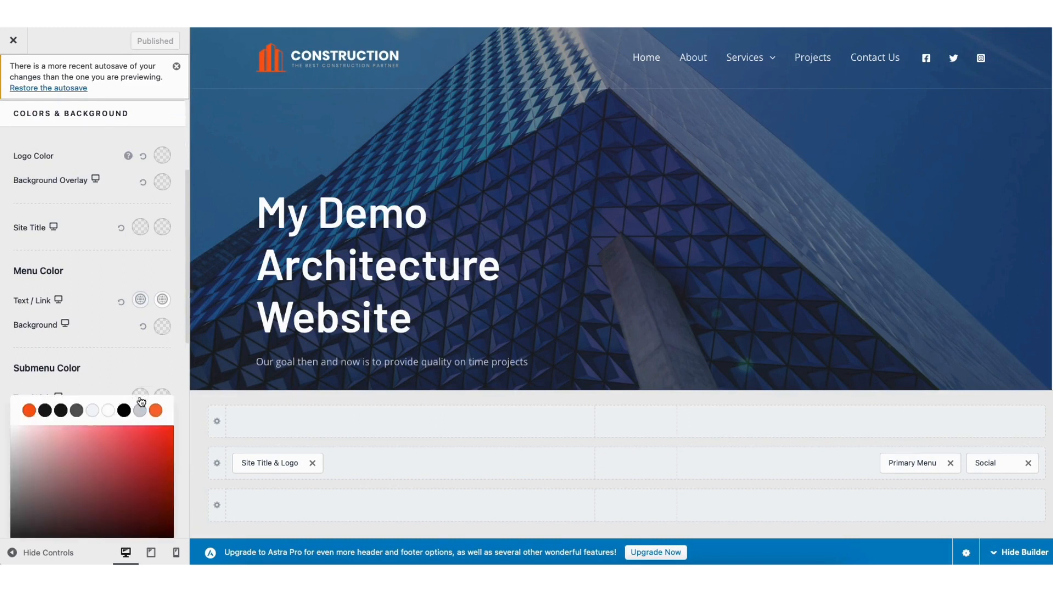
{"action": "left_click", "coordinate": [45, 411]}
{"action": "mouse_move", "coordinate": [732, 68]}
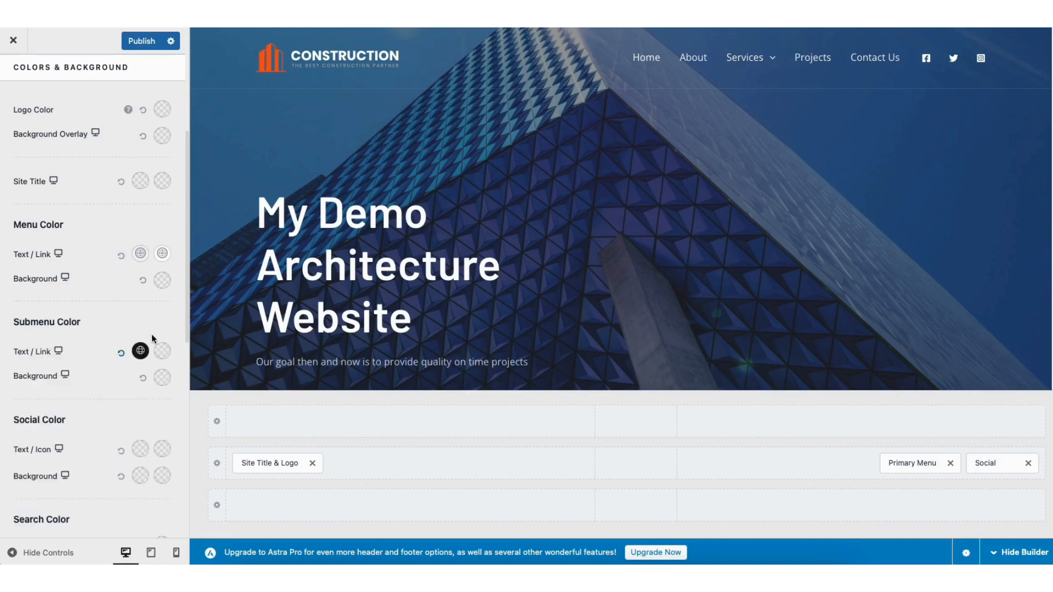
Step: Set the Transparent Header's submenu text/link hover color to the palette's orange, check it on the Services submenu, and publish the changes
{"action": "left_click", "coordinate": [162, 351]}
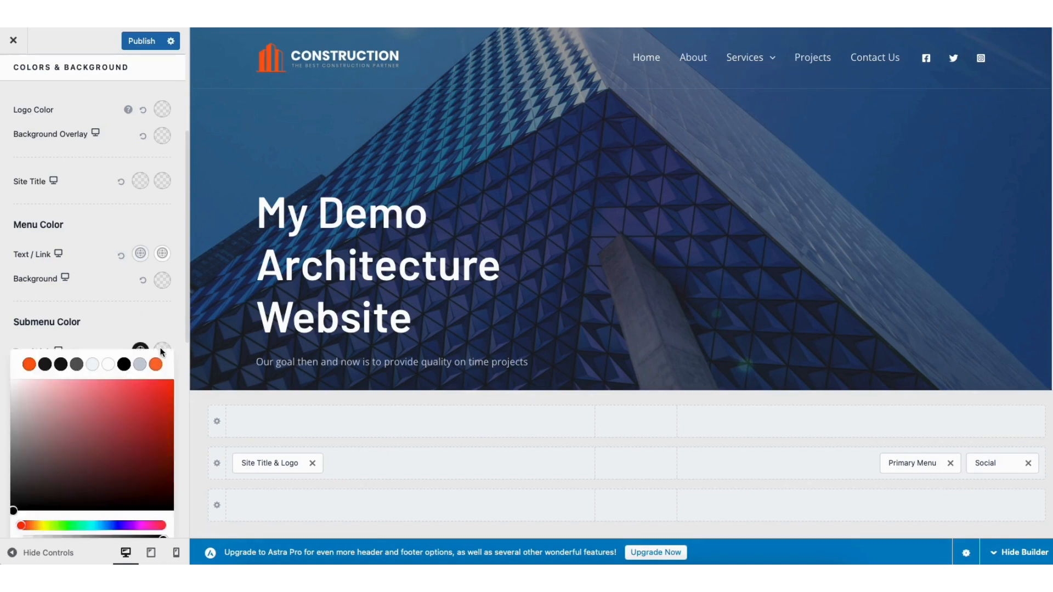
{"action": "left_click", "coordinate": [157, 366]}
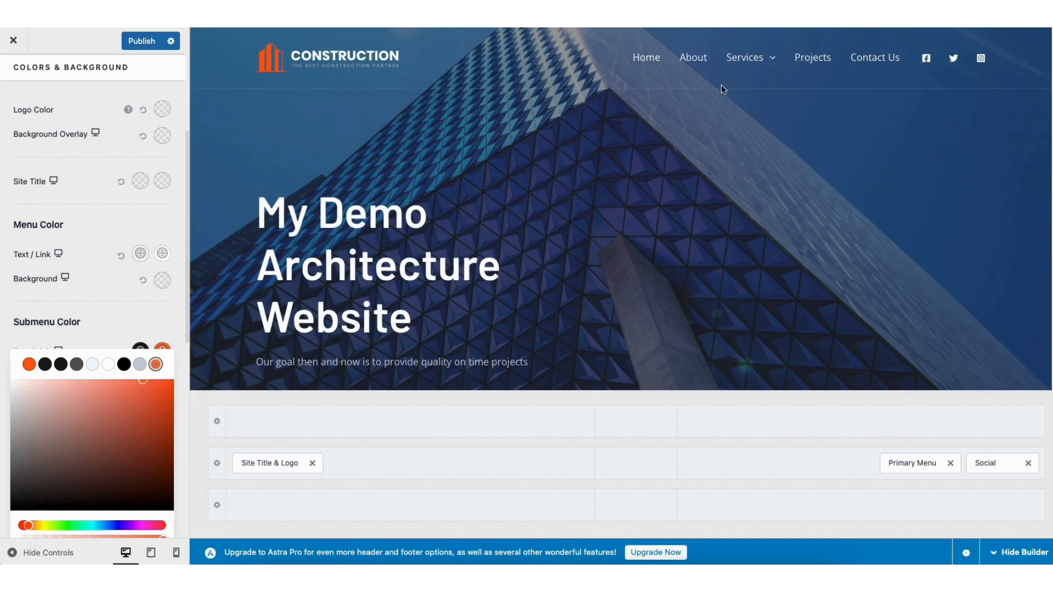
{"action": "mouse_move", "coordinate": [747, 64]}
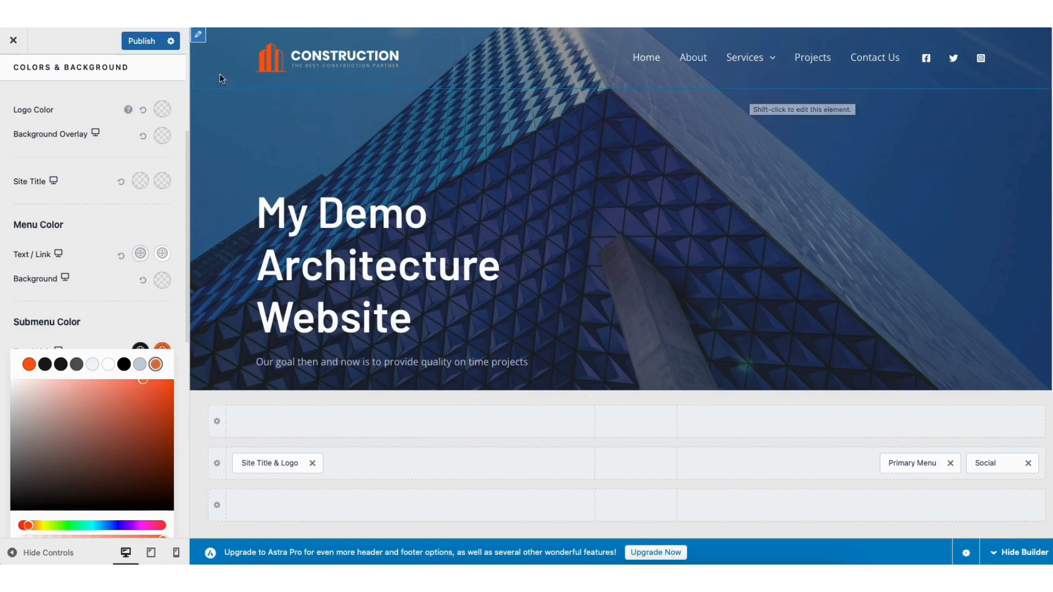
{"action": "left_click", "coordinate": [139, 41]}
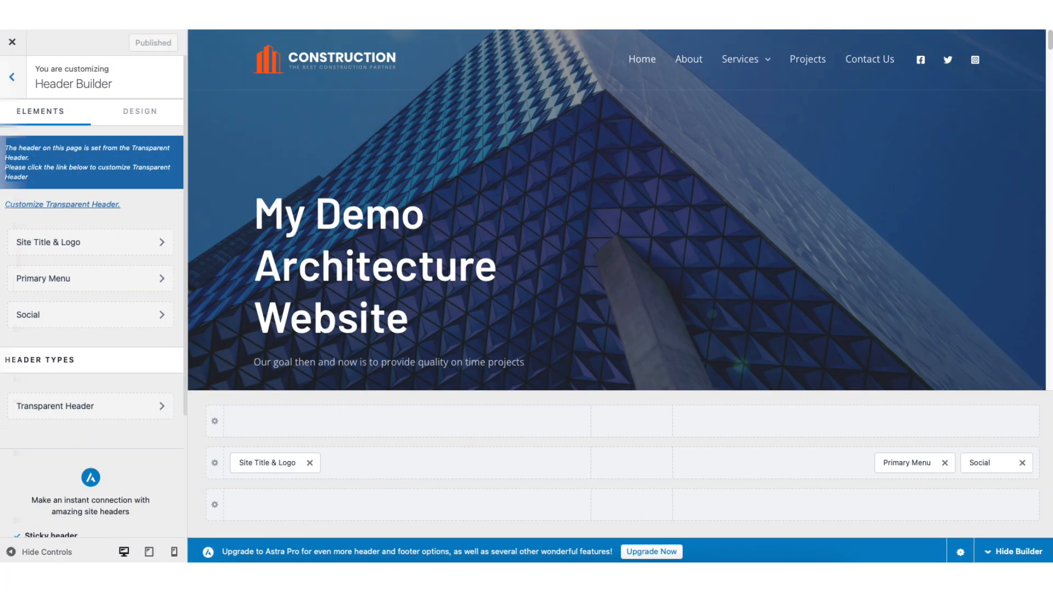
Step: Open the theme customizer from the WordPress dashboard and go to its Footer Builder
{"action": "left_click", "coordinate": [268, 463]}
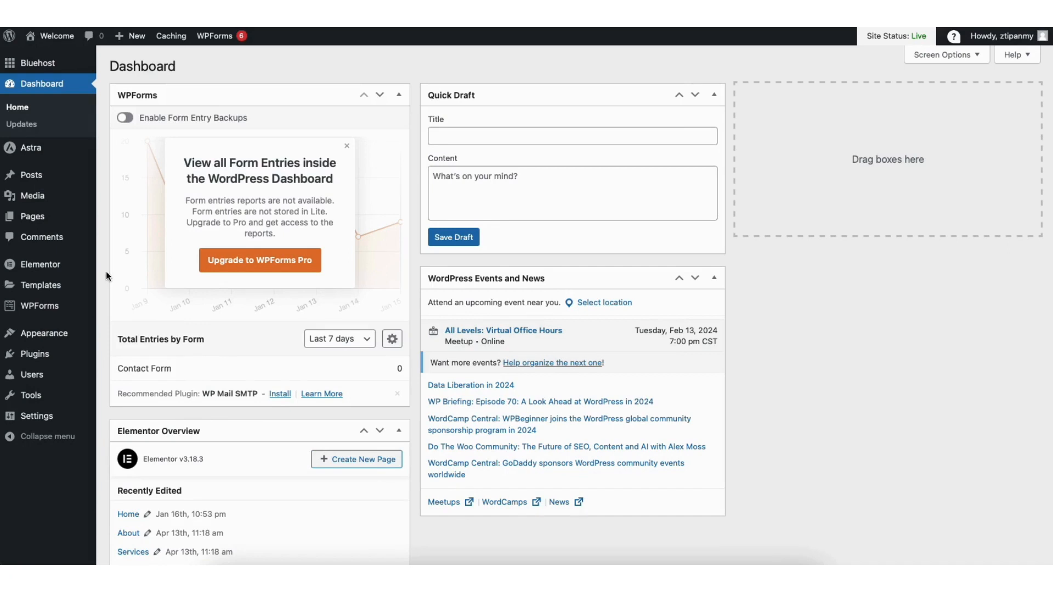
{"action": "mouse_move", "coordinate": [47, 335]}
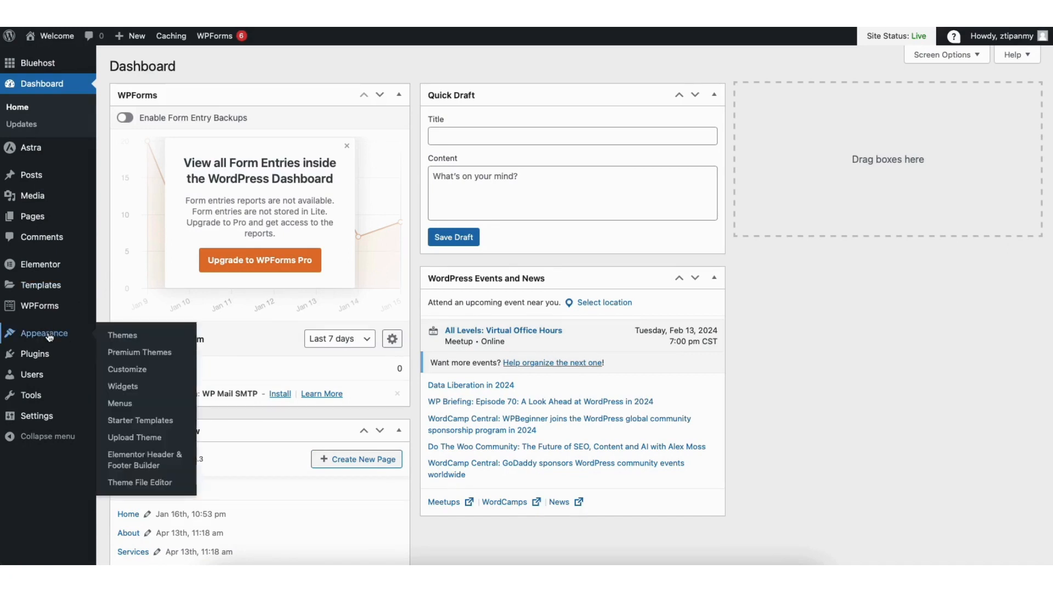
{"action": "left_click", "coordinate": [120, 371]}
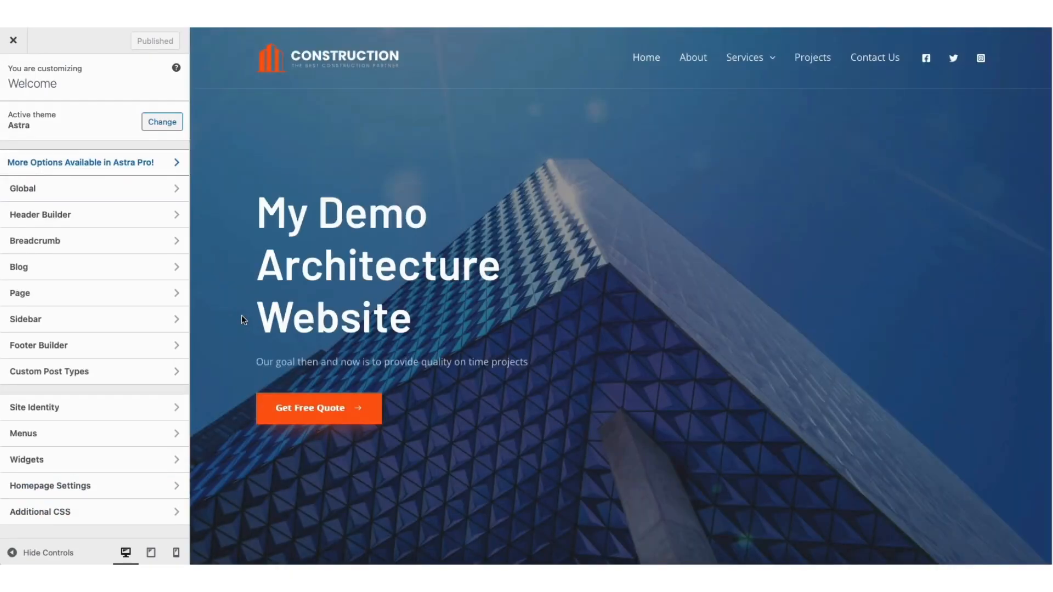
{"action": "left_click", "coordinate": [135, 345]}
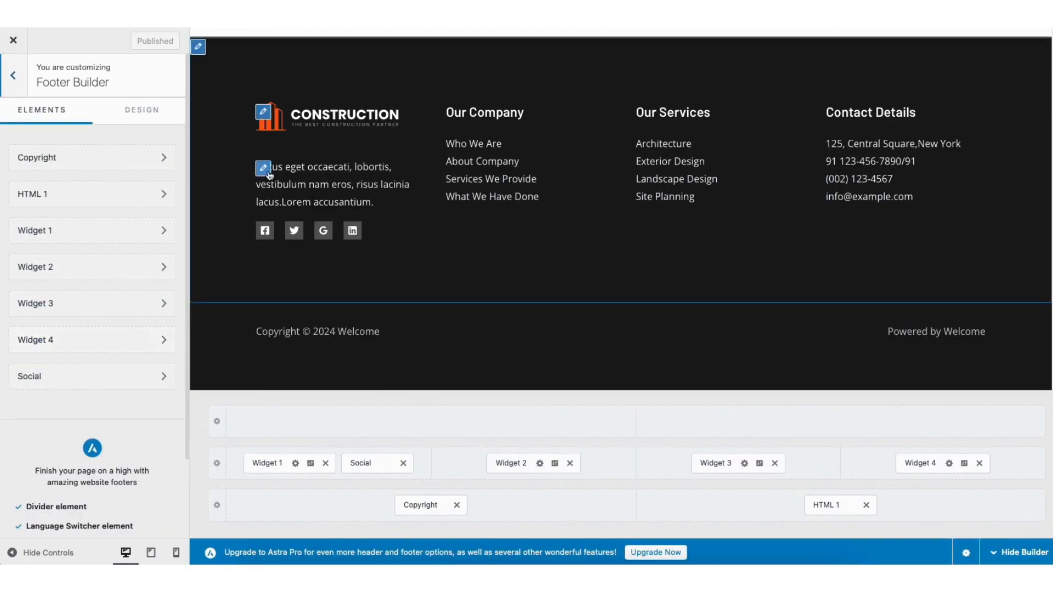
Step: Examine footer Widget 1's text block, the blocks that can be added to it, and the widget's design settings
{"action": "left_click", "coordinate": [268, 172]}
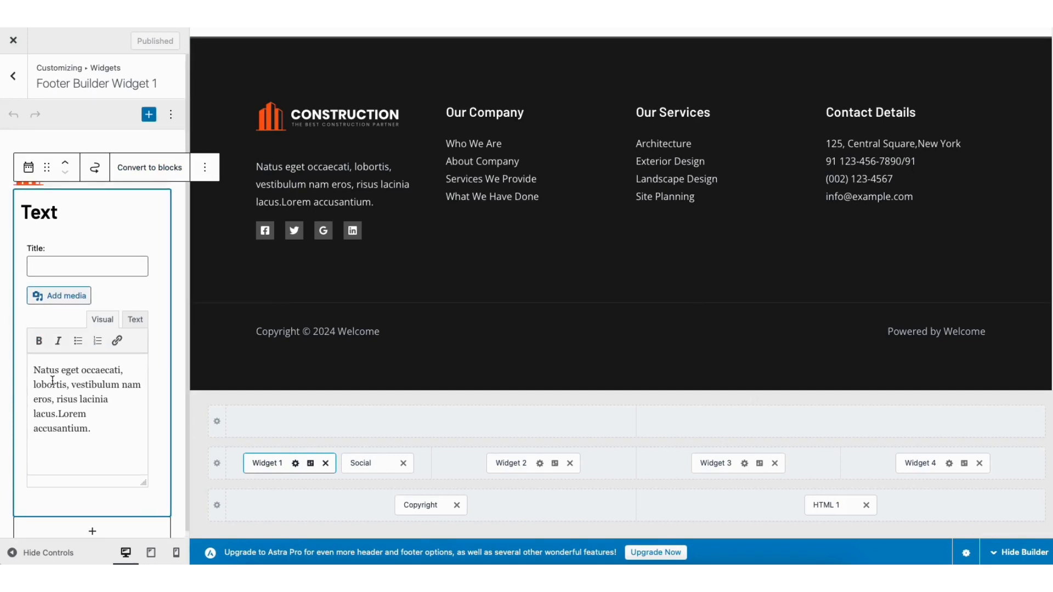
{"action": "left_click", "coordinate": [79, 528]}
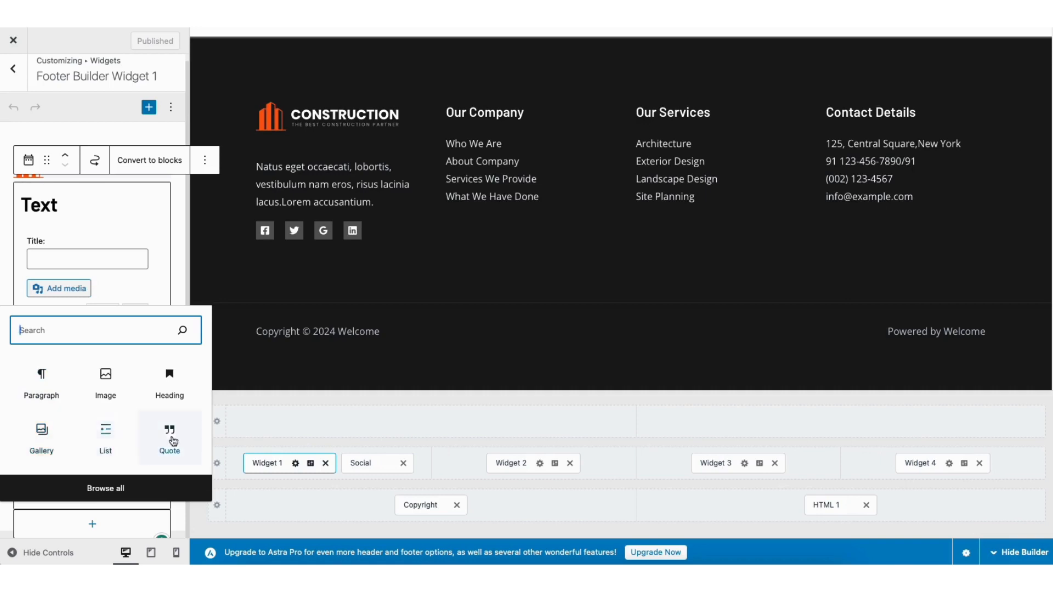
{"action": "left_click", "coordinate": [310, 464]}
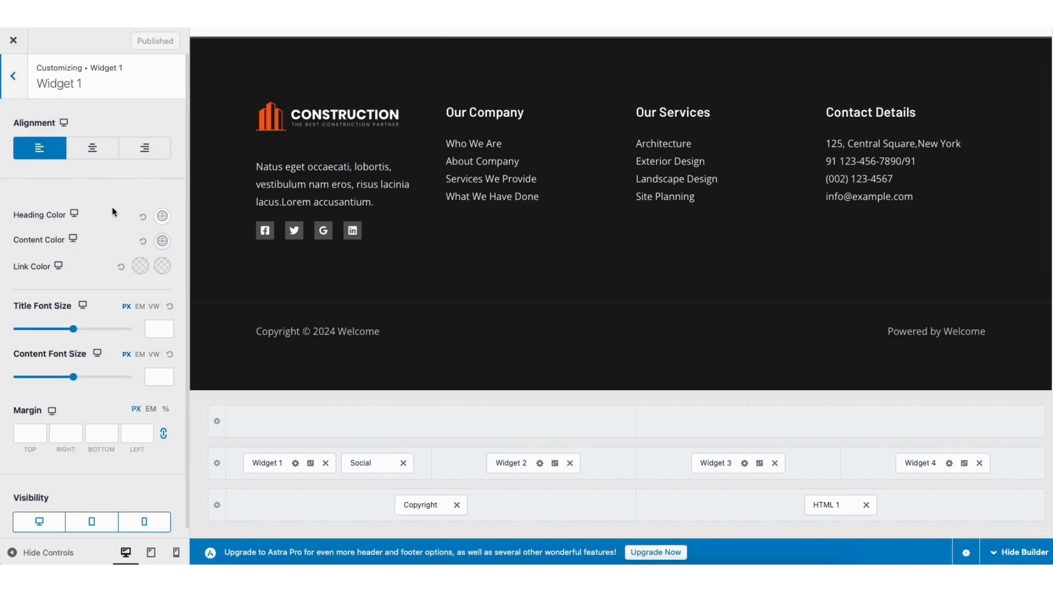
Step: Review the footer social icons' general and design settings, and remove the Social element from the footer
{"action": "left_click", "coordinate": [363, 464]}
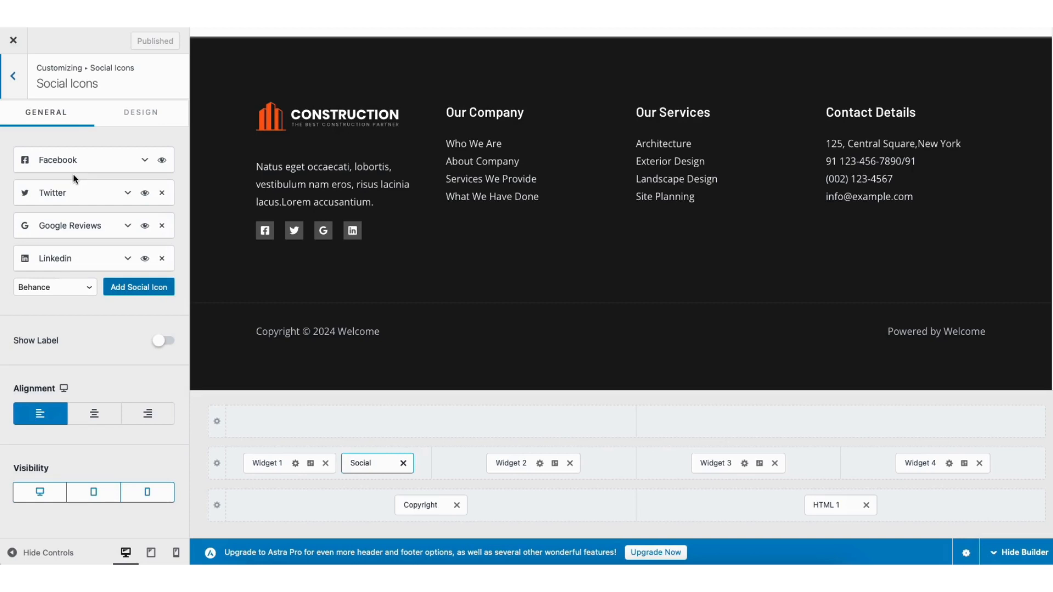
{"action": "left_click", "coordinate": [133, 117]}
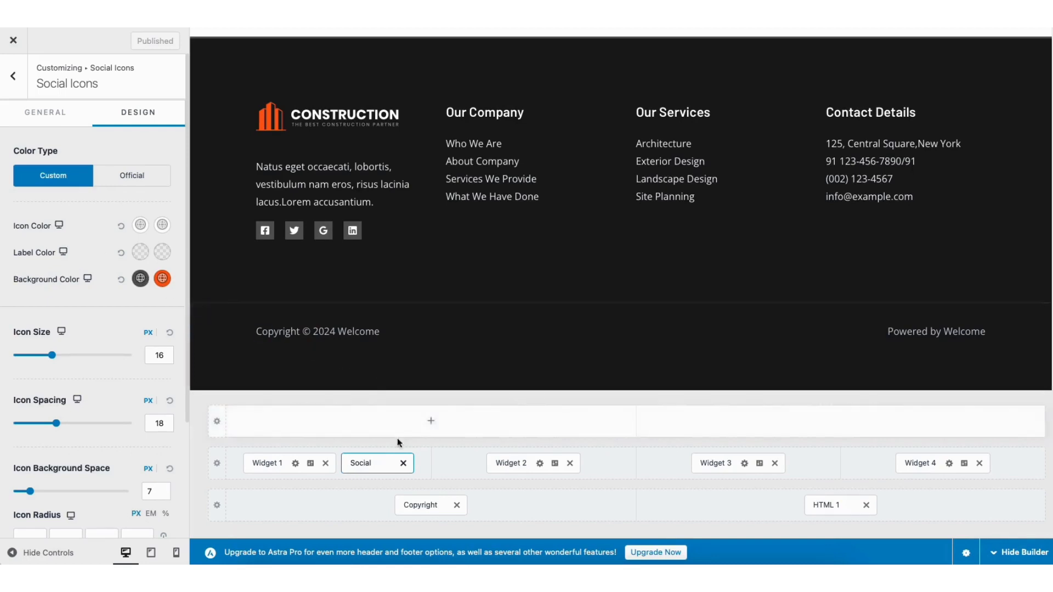
{"action": "left_click", "coordinate": [404, 464]}
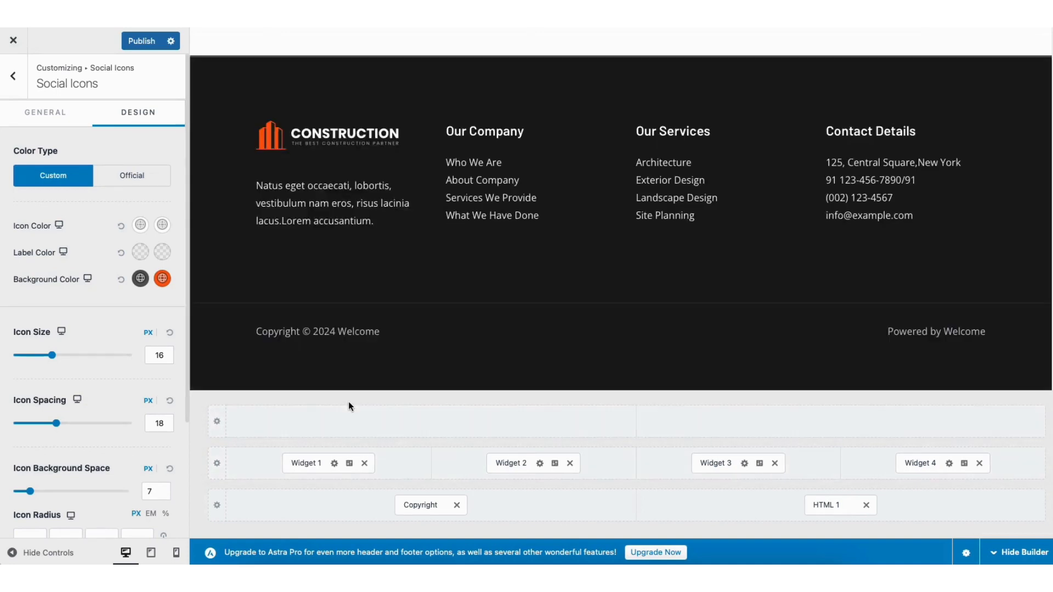
Step: Set the Primary Footer to 3 columns and return to the main customizer options
{"action": "left_click", "coordinate": [198, 65]}
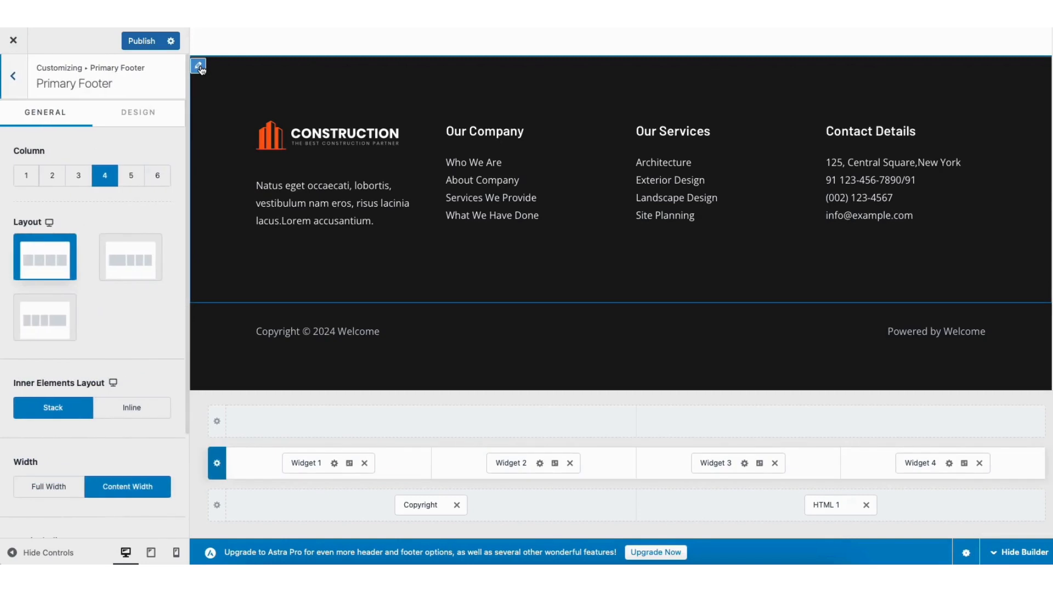
{"action": "left_click", "coordinate": [79, 176]}
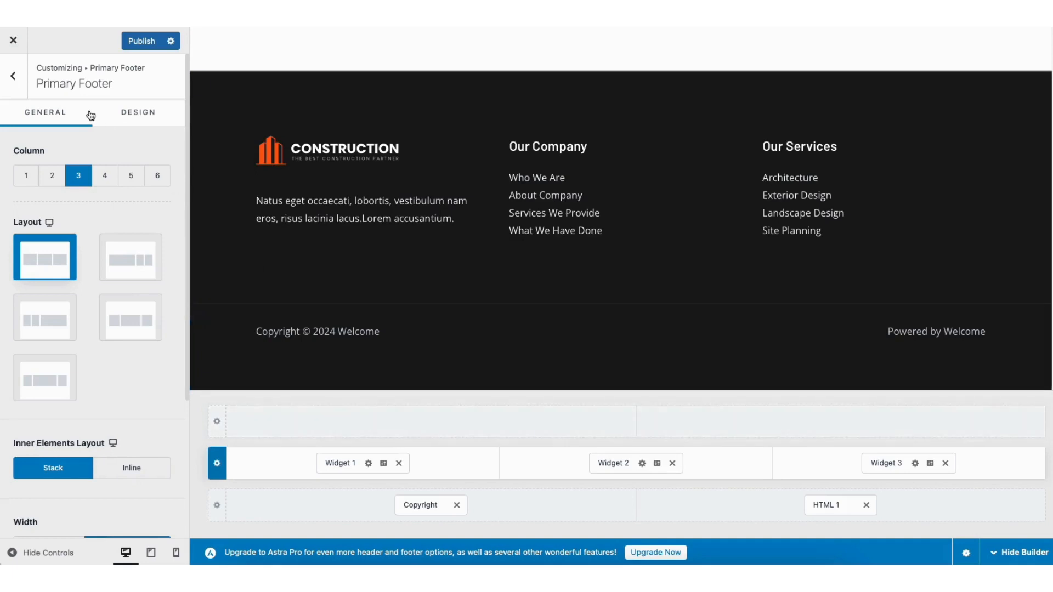
{"action": "left_click", "coordinate": [14, 80]}
{"action": "left_click", "coordinate": [15, 82]}
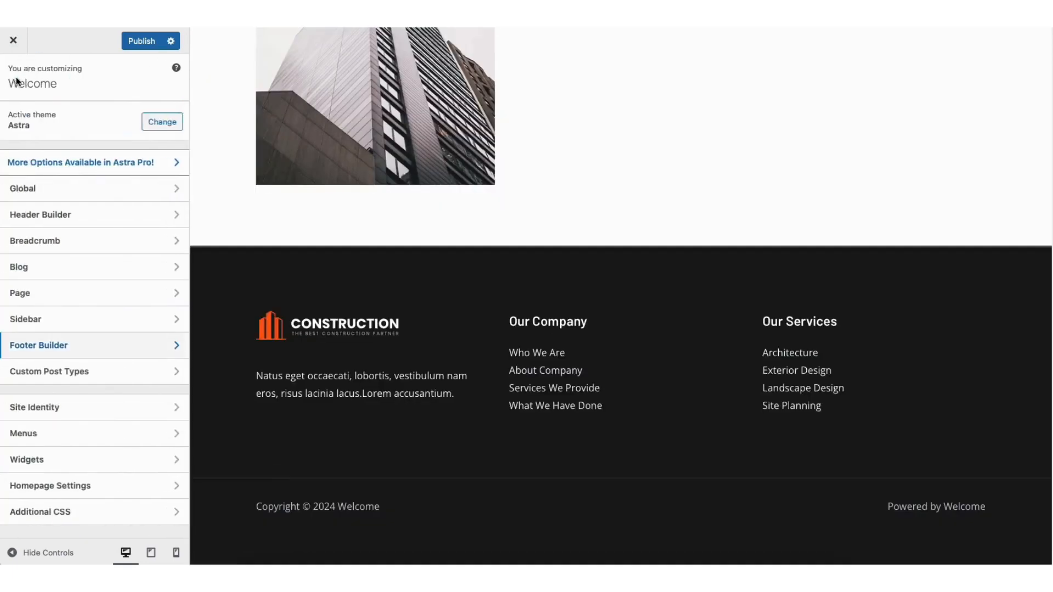
Step: In the Header Builder, review the header's social icons and remove the Social element from the header
{"action": "left_click", "coordinate": [67, 218]}
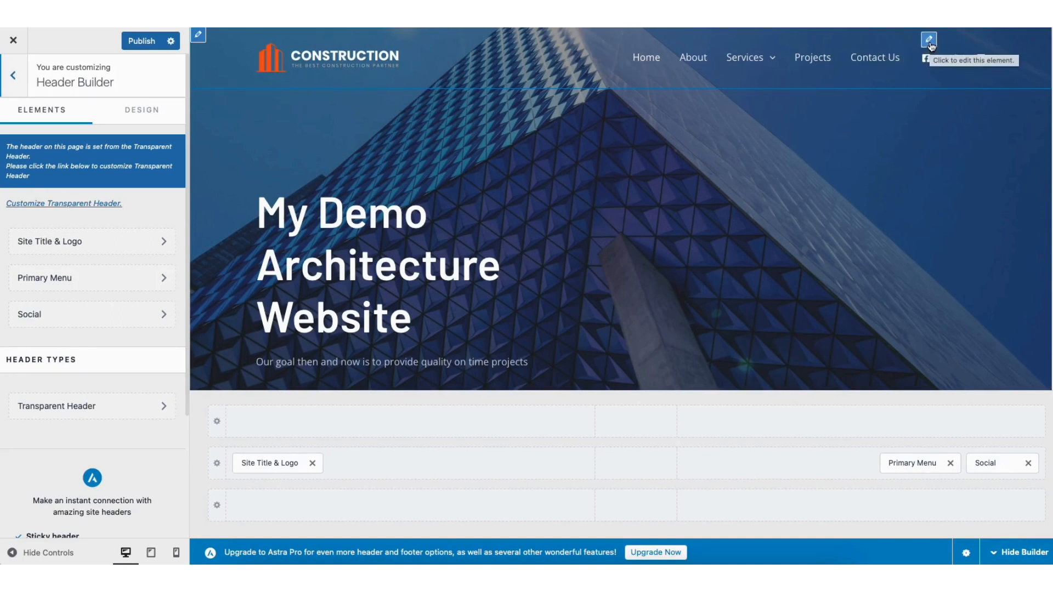
{"action": "left_click", "coordinate": [931, 45]}
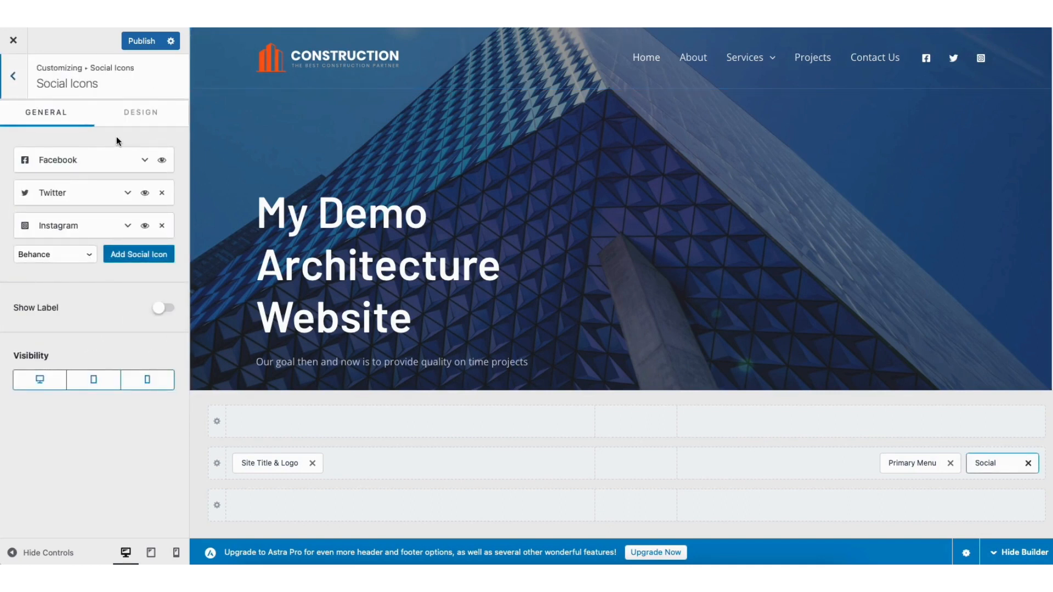
{"action": "left_click", "coordinate": [1029, 464]}
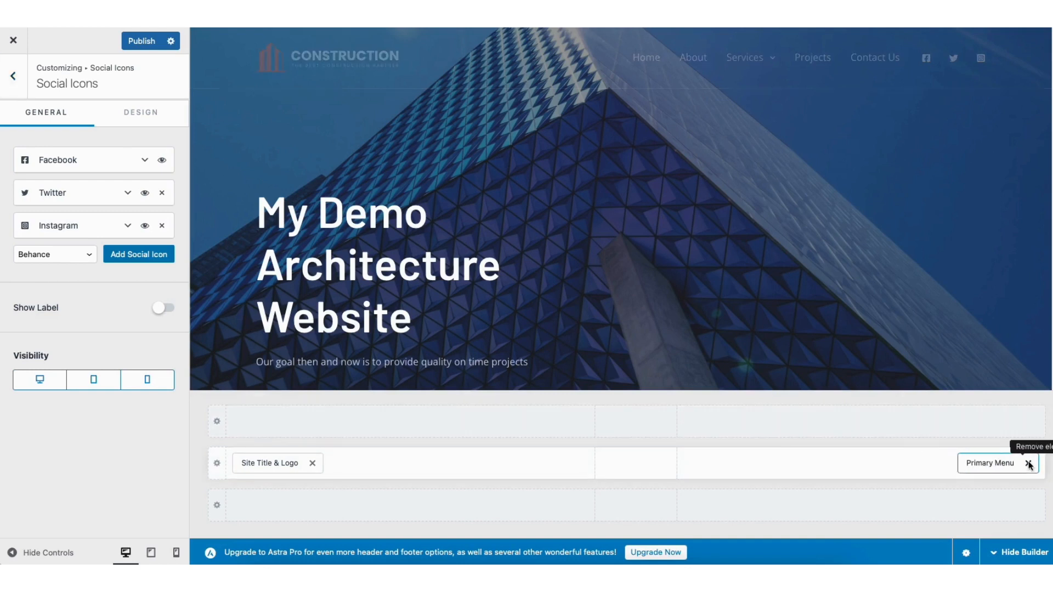
{"action": "left_click_drag", "start_coordinate": [978, 465], "coordinate": [912, 468]}
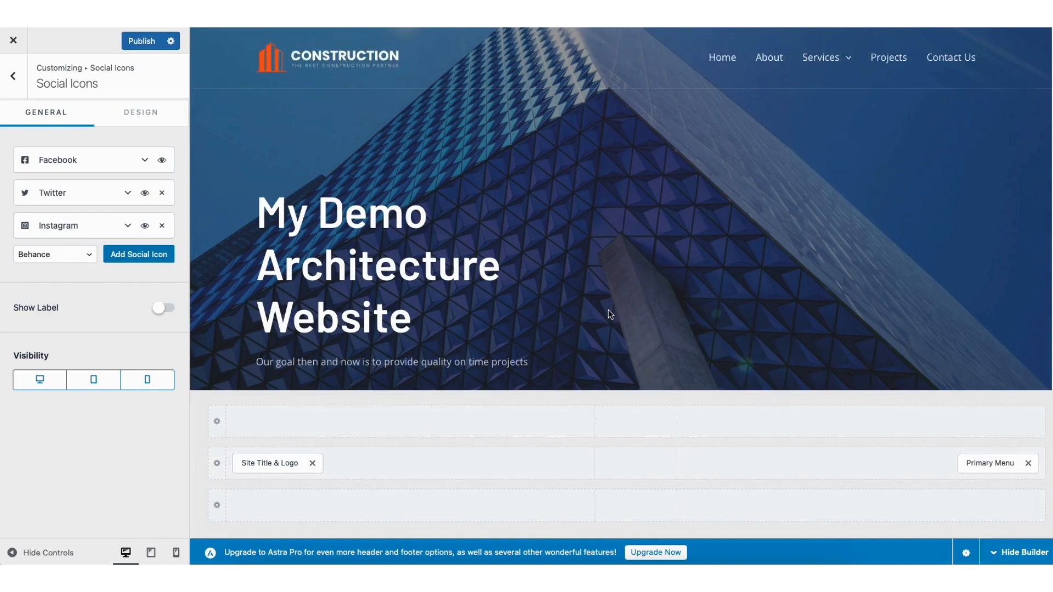
Step: Examine the header logo's general and design settings, including logo width, site title, tagline, colors and margin
{"action": "left_click", "coordinate": [265, 52]}
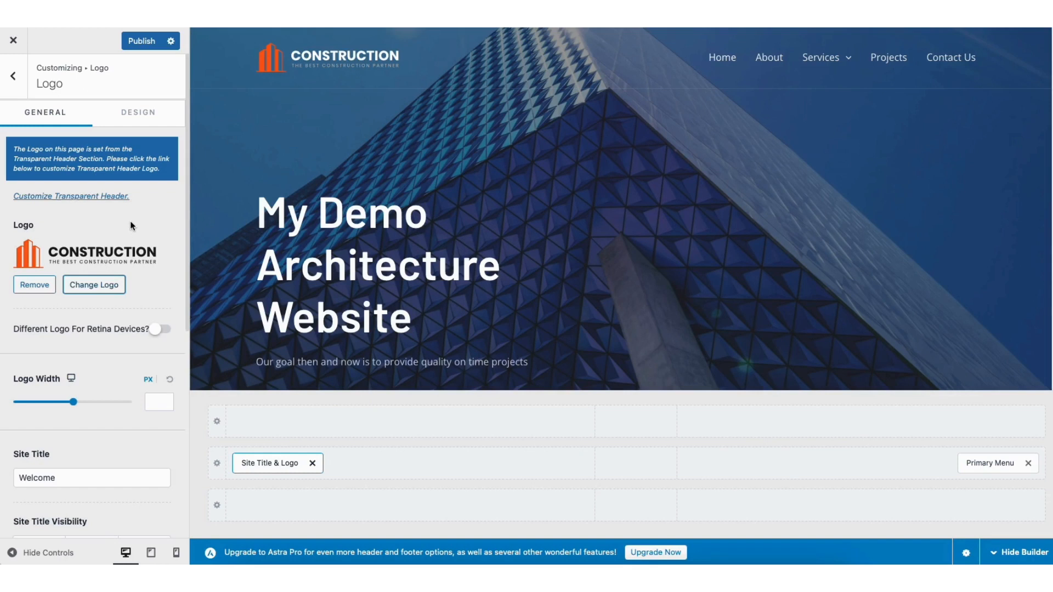
{"action": "left_click_drag", "start_coordinate": [185, 201], "coordinate": [190, 361]}
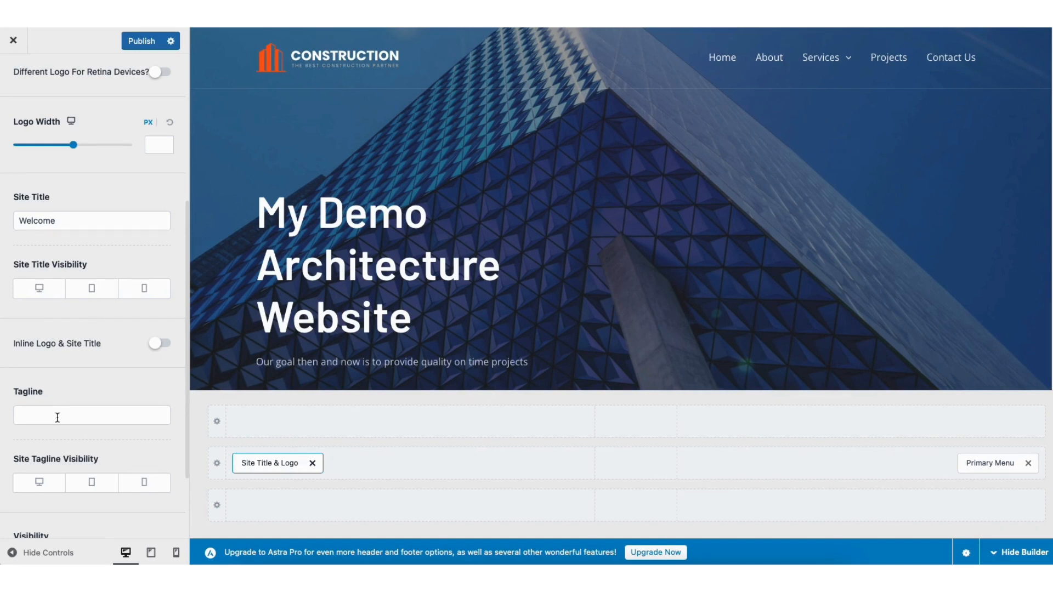
{"action": "left_click_drag", "start_coordinate": [186, 378], "coordinate": [187, 133]}
{"action": "left_click", "coordinate": [146, 113]}
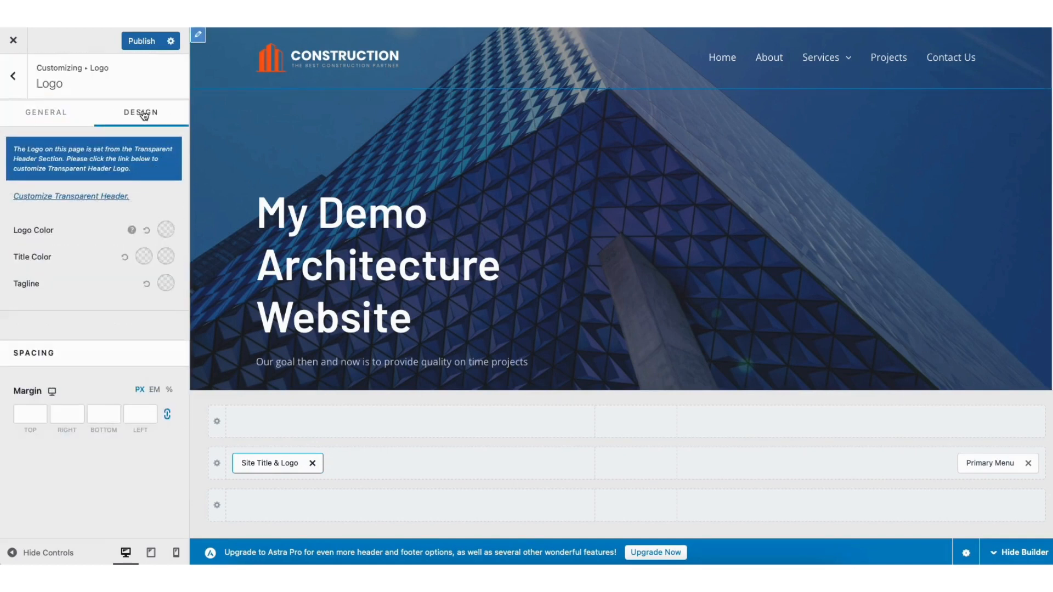
{"action": "left_click", "coordinate": [13, 75]}
{"action": "left_click", "coordinate": [13, 75]}
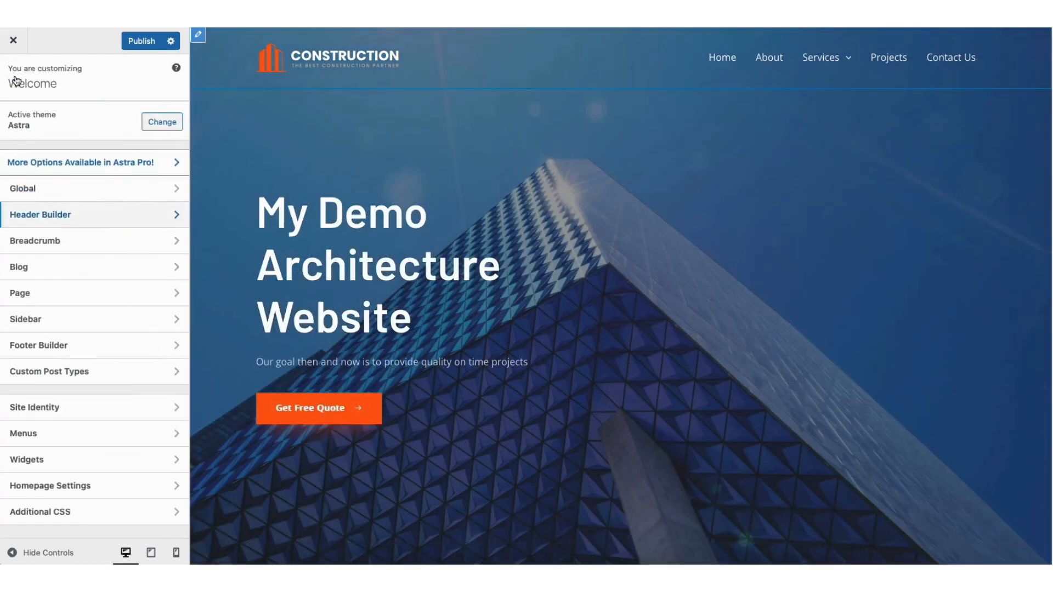
Step: Look through the Site Identity options and the Global typography presets and color palette
{"action": "left_click", "coordinate": [60, 411]}
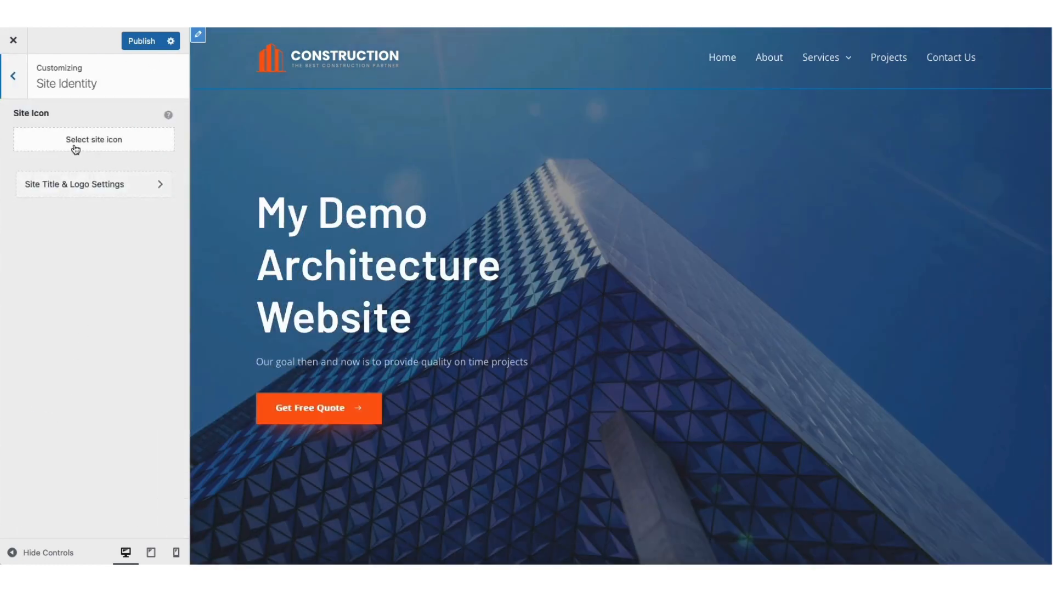
{"action": "left_click", "coordinate": [14, 75]}
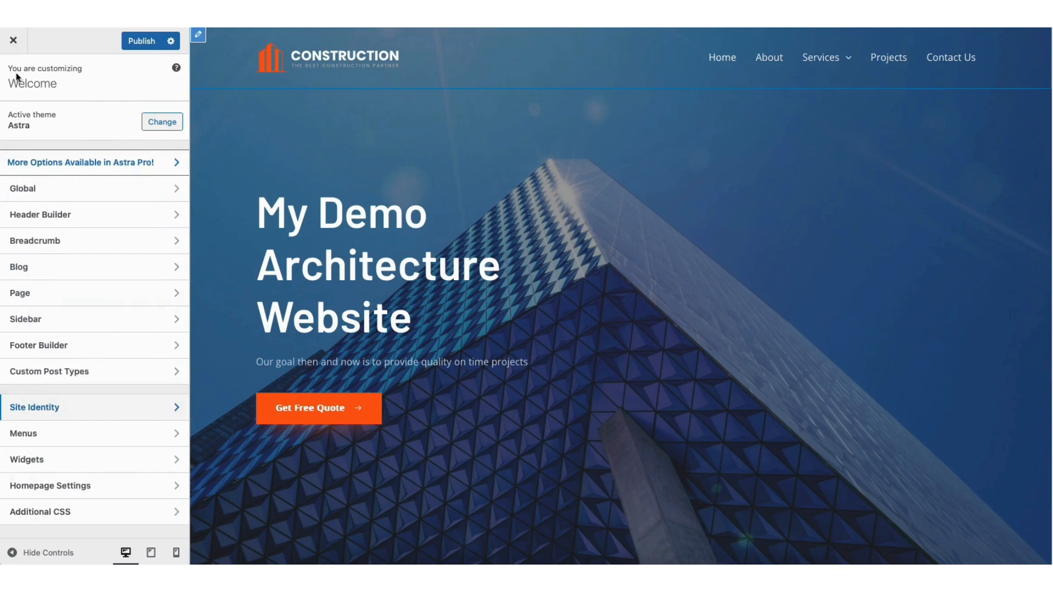
{"action": "left_click", "coordinate": [56, 187]}
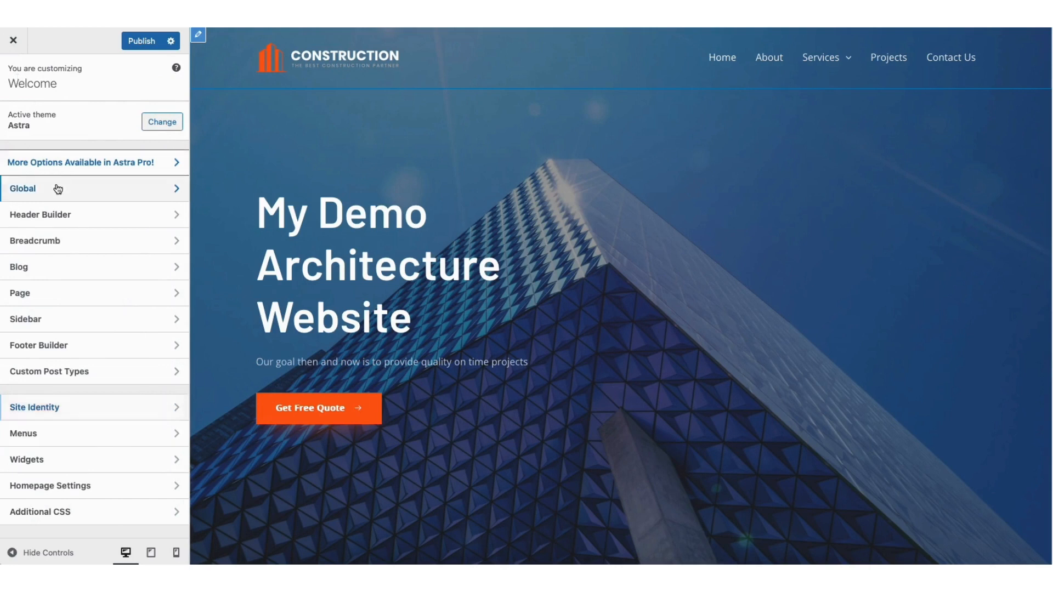
{"action": "left_click", "coordinate": [57, 108]}
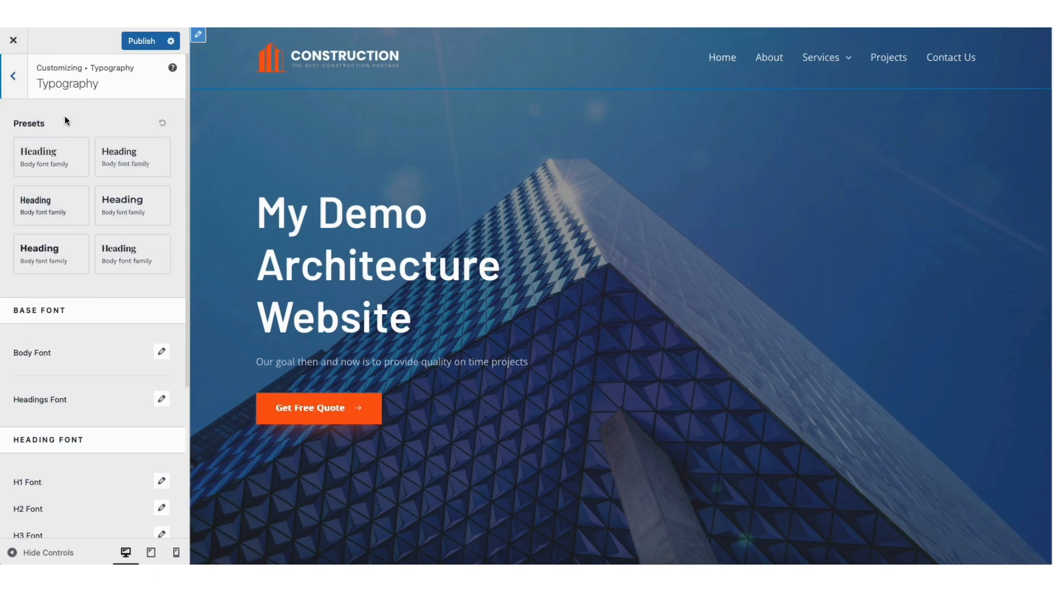
{"action": "left_click", "coordinate": [14, 77]}
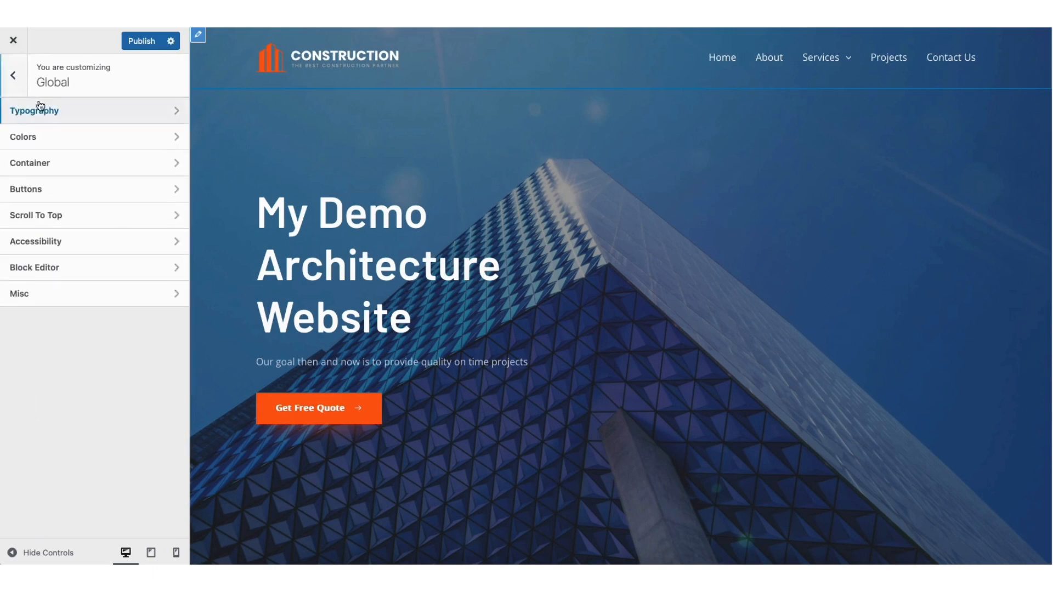
{"action": "left_click", "coordinate": [53, 141]}
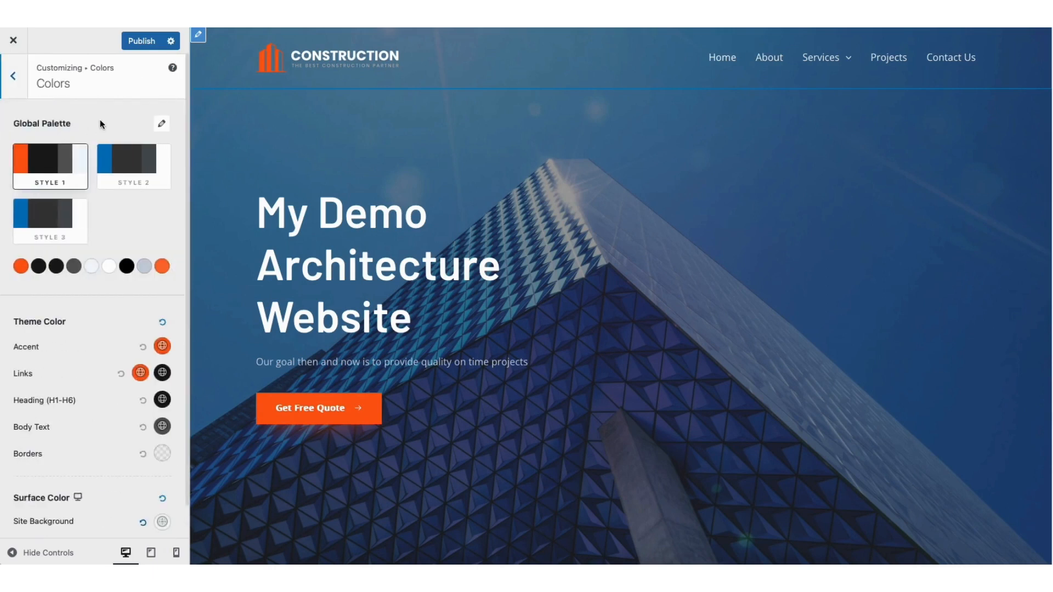
{"action": "left_click", "coordinate": [12, 75]}
{"action": "left_click", "coordinate": [84, 139]}
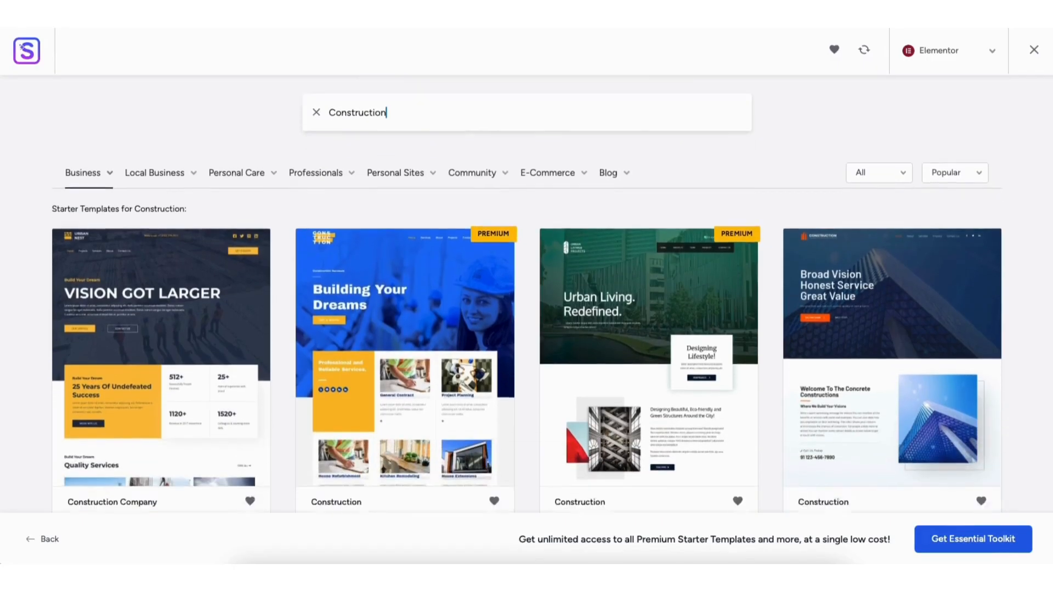
{"action": "scroll", "coordinate": [526, 357], "scroll_direction": "down", "scroll_amount": 4}
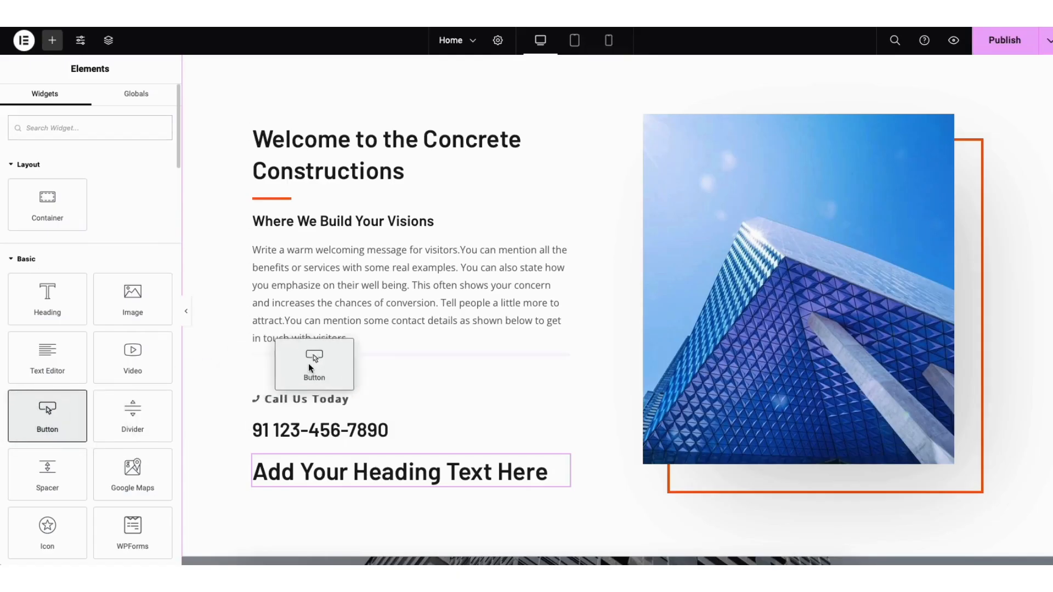
{"action": "left_click_drag", "start_coordinate": [308, 364], "coordinate": [340, 366]}
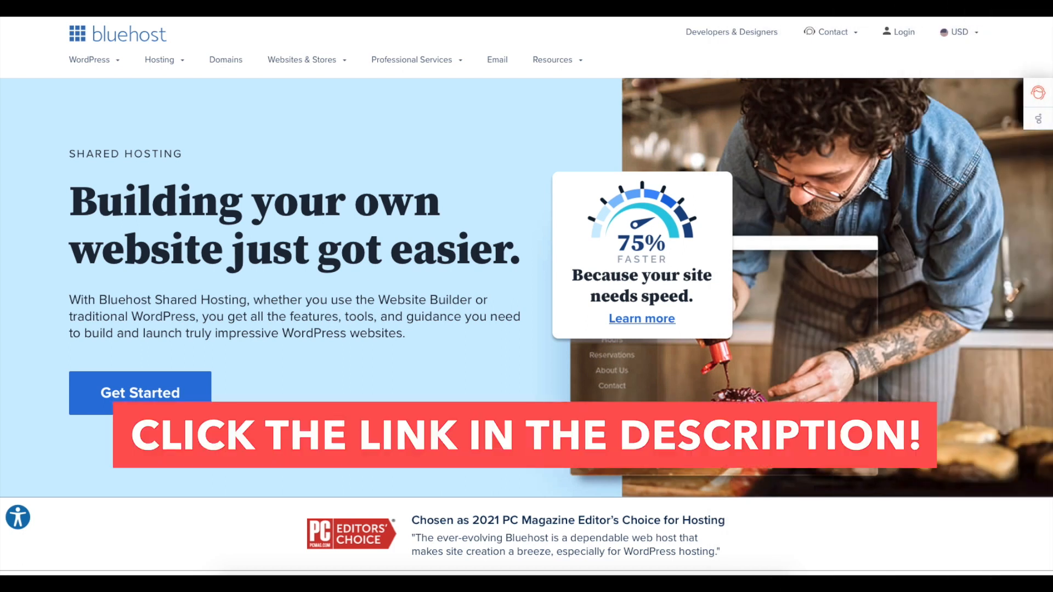
Step: Browse the Bluehost shared hosting page to compare the Basic, Plus, Choice Plus and Pro plans' prices and features
{"action": "scroll", "coordinate": [526, 296], "scroll_direction": "down", "scroll_amount": 3}
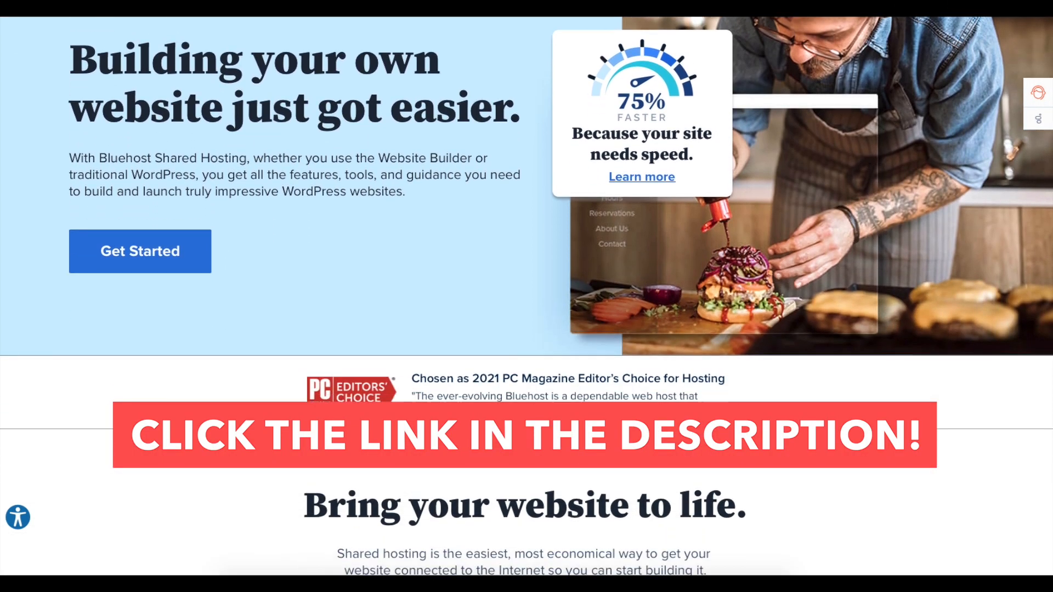
{"action": "scroll", "coordinate": [527, 296], "scroll_direction": "down", "scroll_amount": 3}
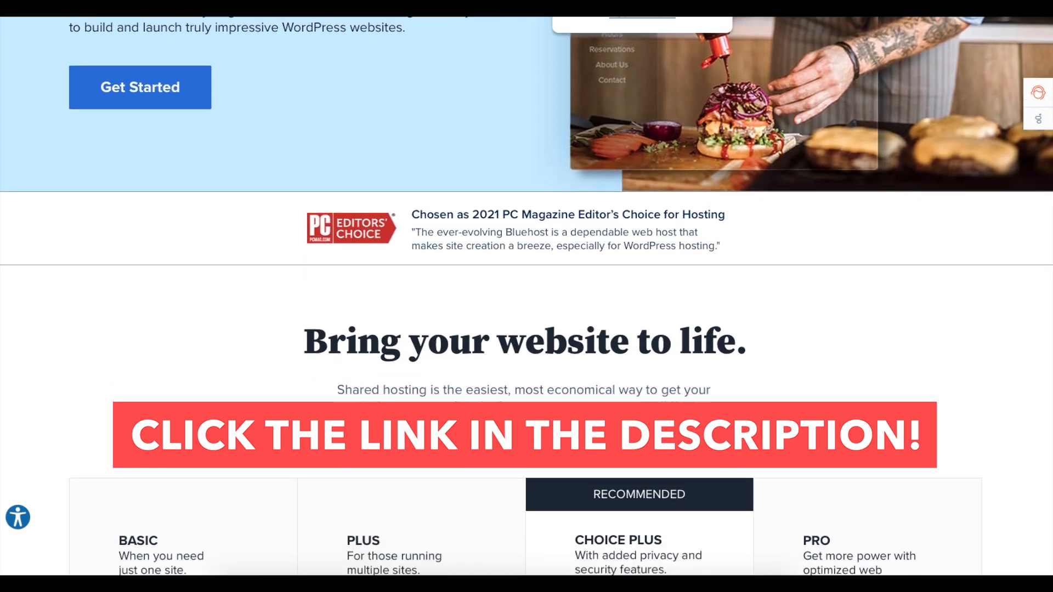
{"action": "scroll", "coordinate": [526, 296], "scroll_direction": "down", "scroll_amount": 3}
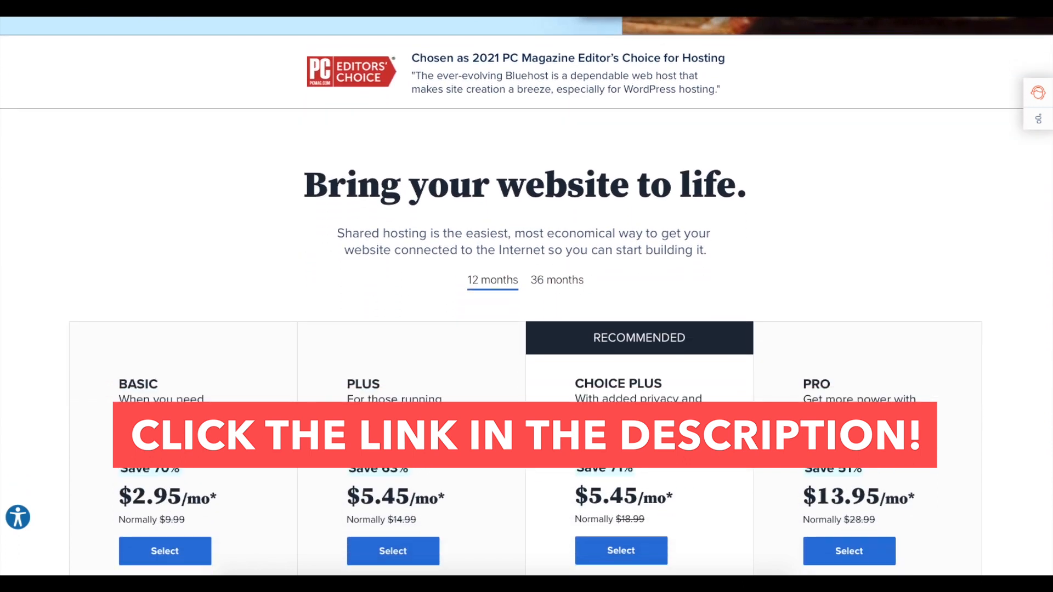
{"action": "scroll", "coordinate": [526, 296], "scroll_direction": "down", "scroll_amount": 4}
{"action": "scroll", "coordinate": [527, 296], "scroll_direction": "down", "scroll_amount": 4}
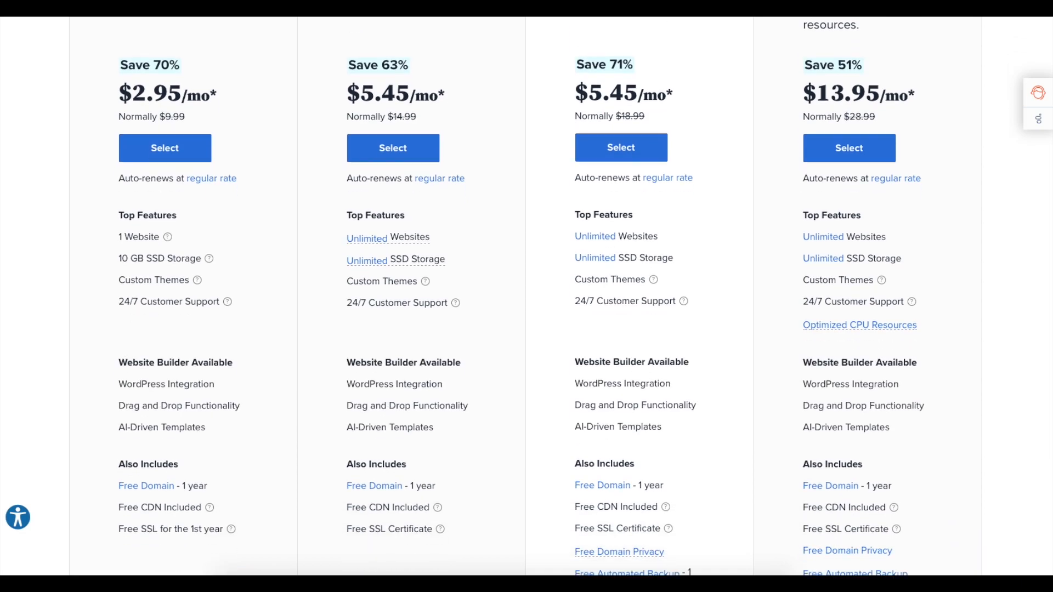
{"action": "scroll", "coordinate": [526, 296], "scroll_direction": "down", "scroll_amount": 1}
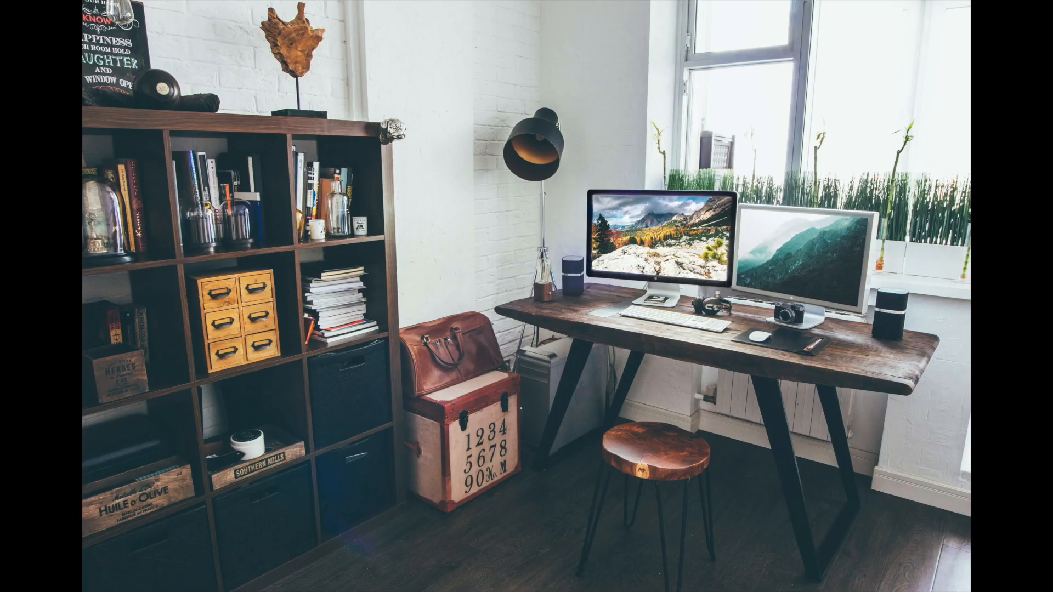